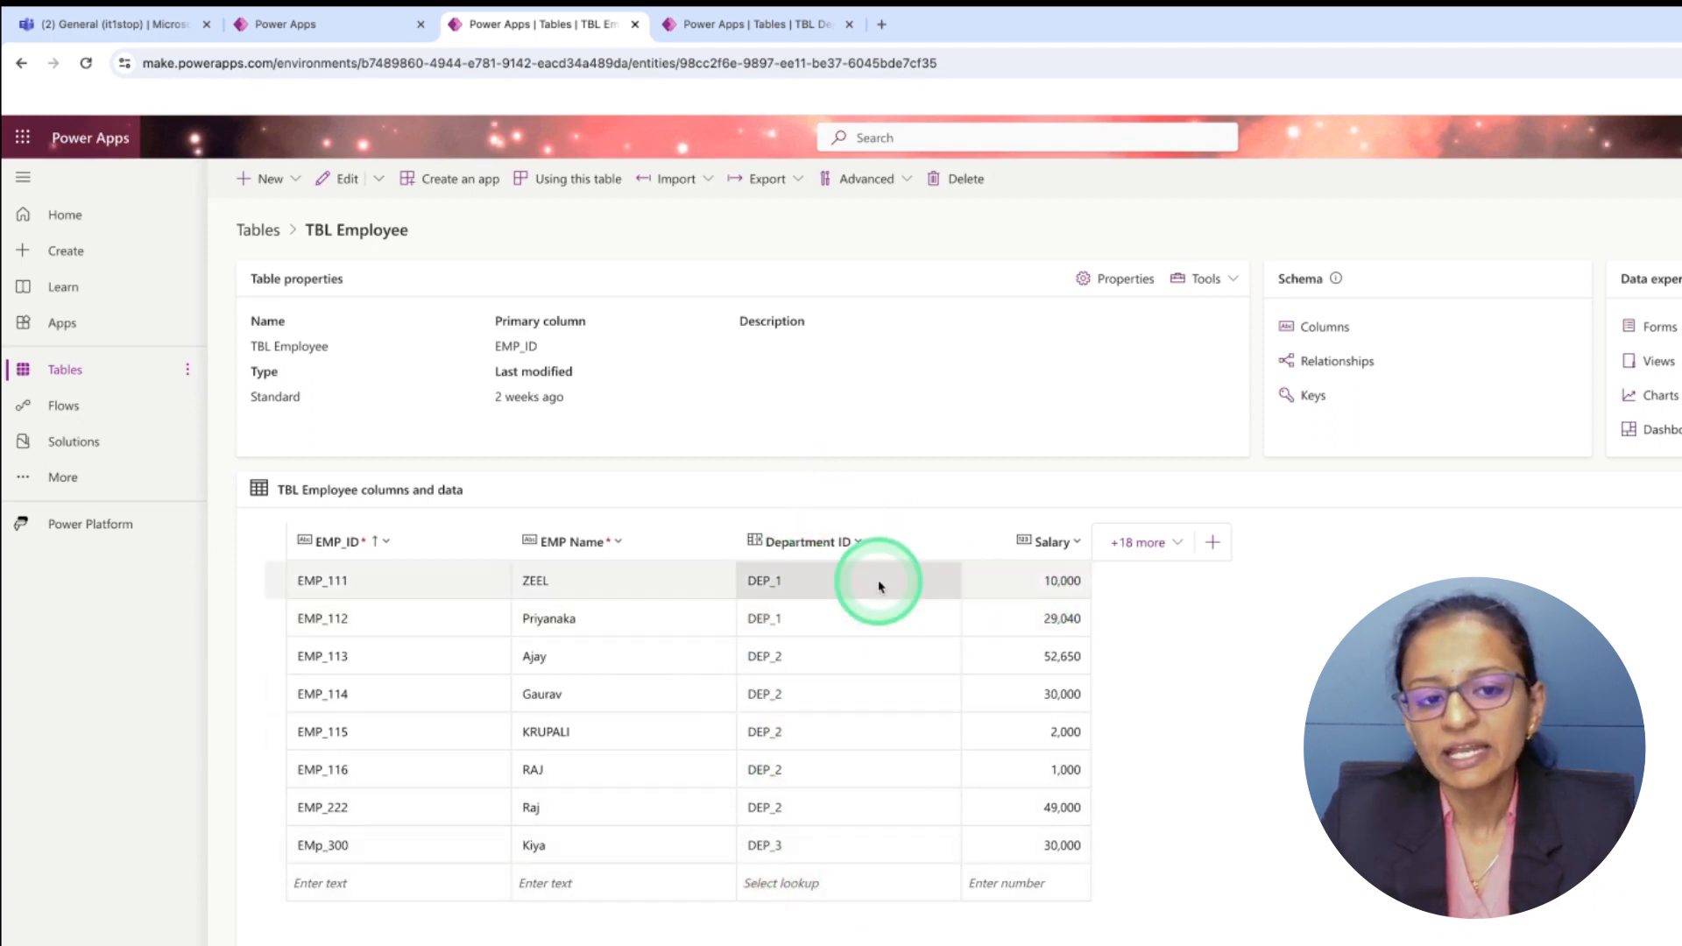
Review the TBL Department table's records and return to the TBL Employee table.
left_click(765, 35)
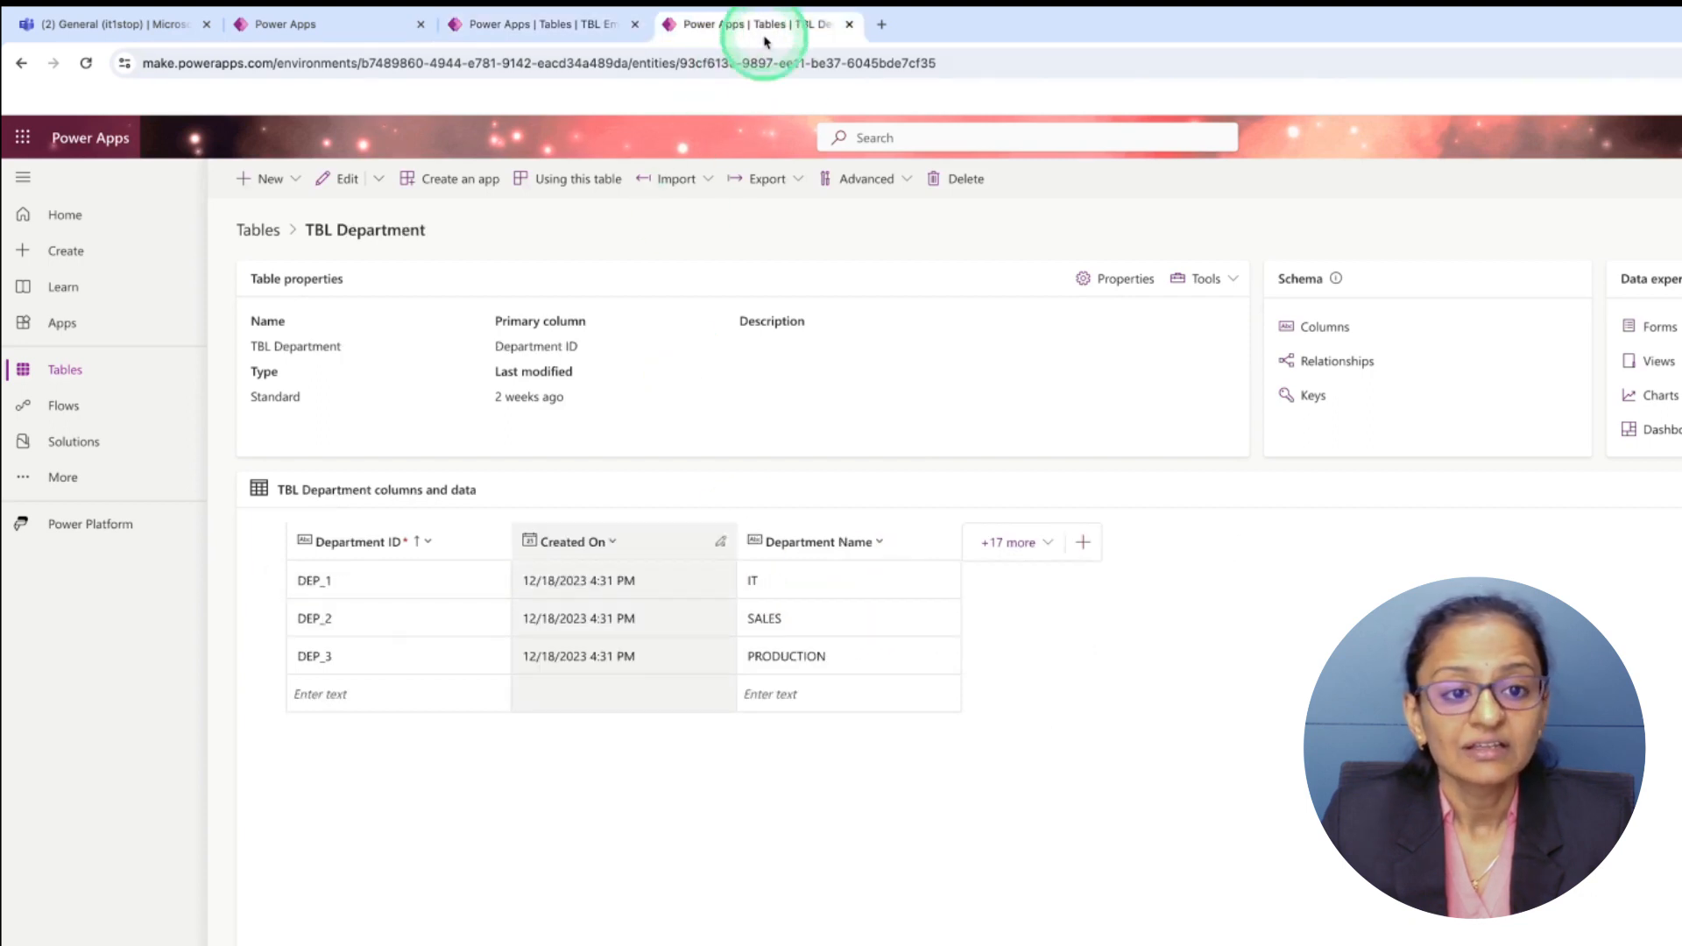
left_click(516, 26)
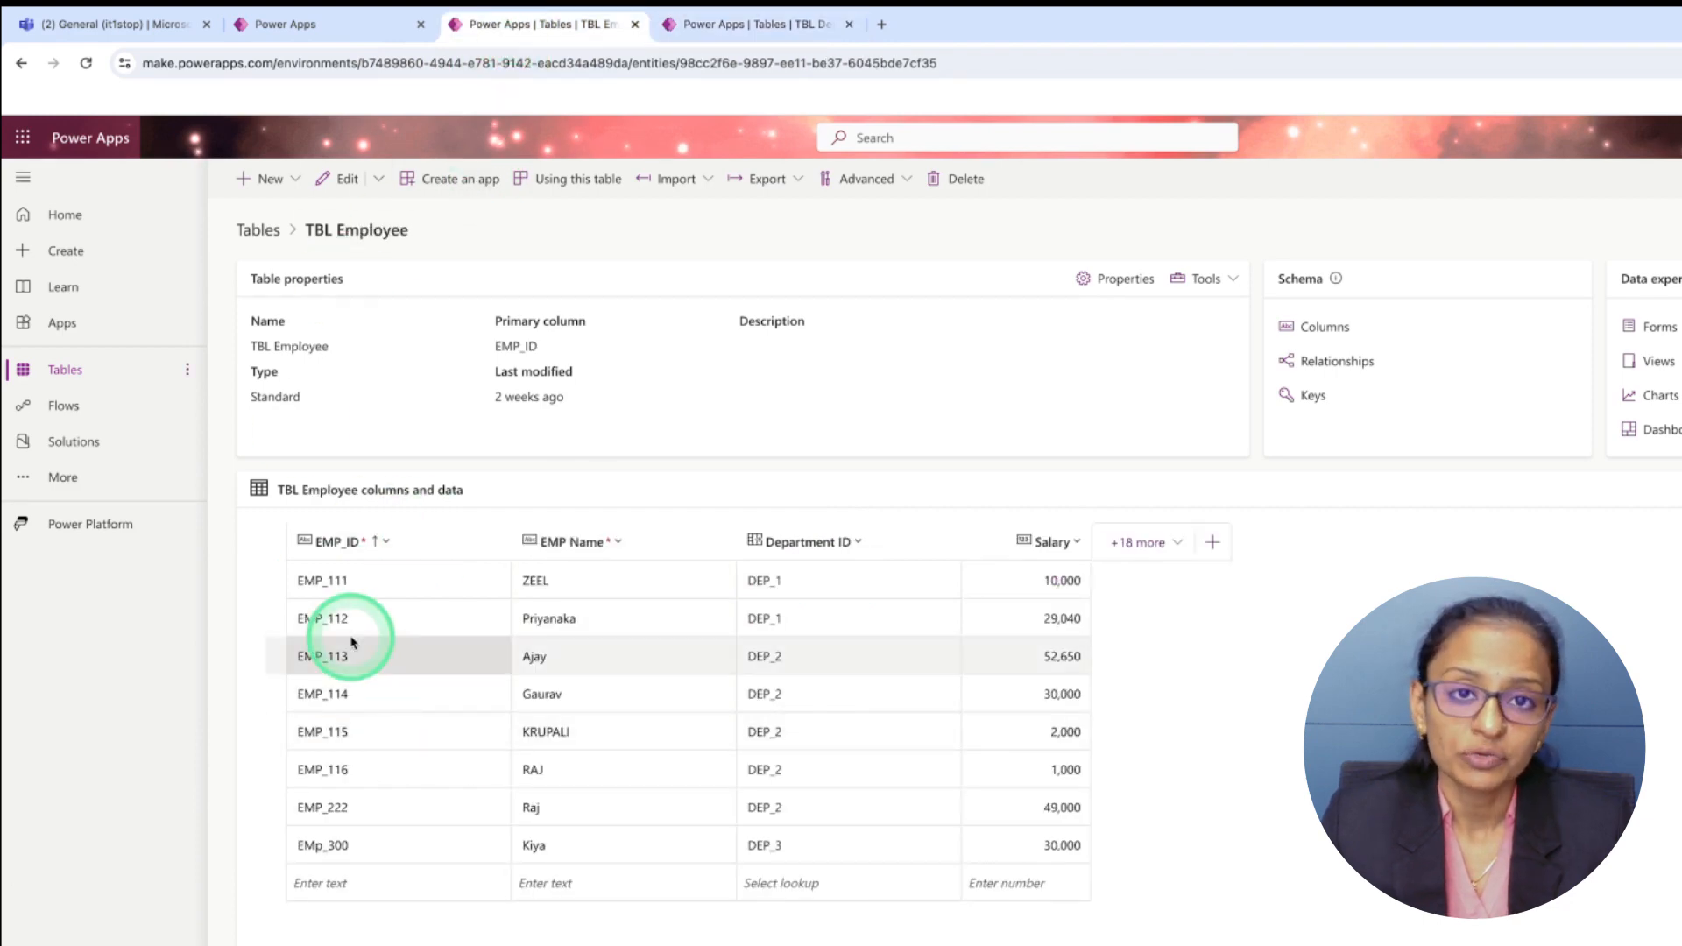
Preview the Patch Insert screen in the app editor and clear the employee ID, name and salary fields.
left_click(301, 24)
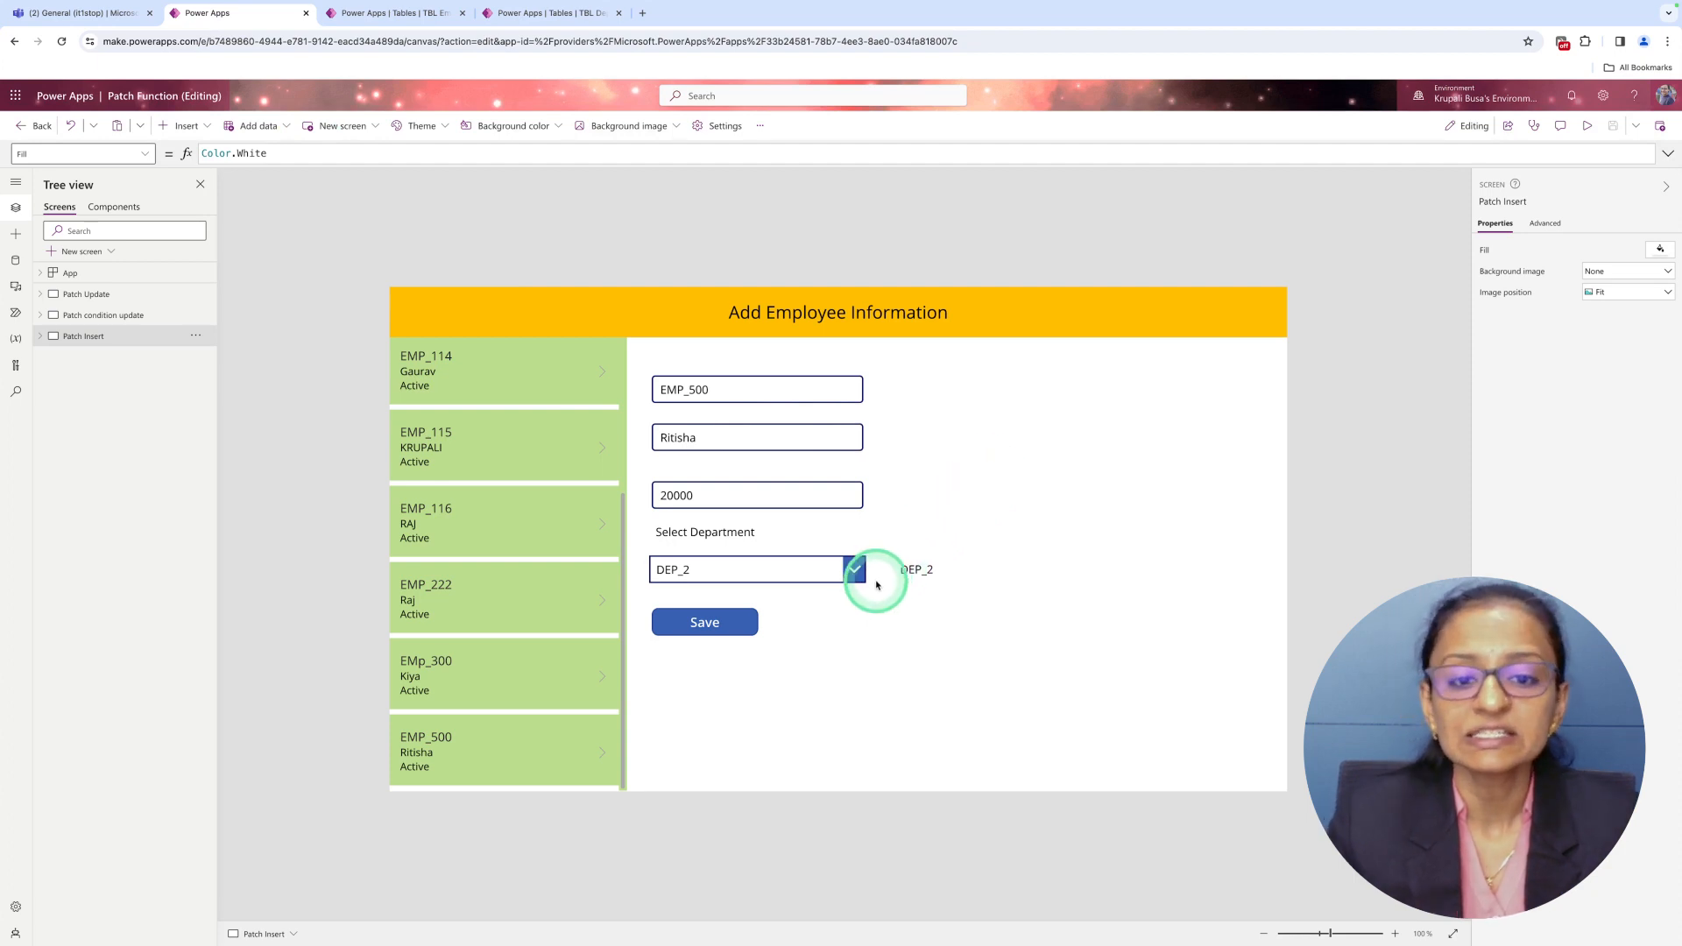
left_click(1588, 130)
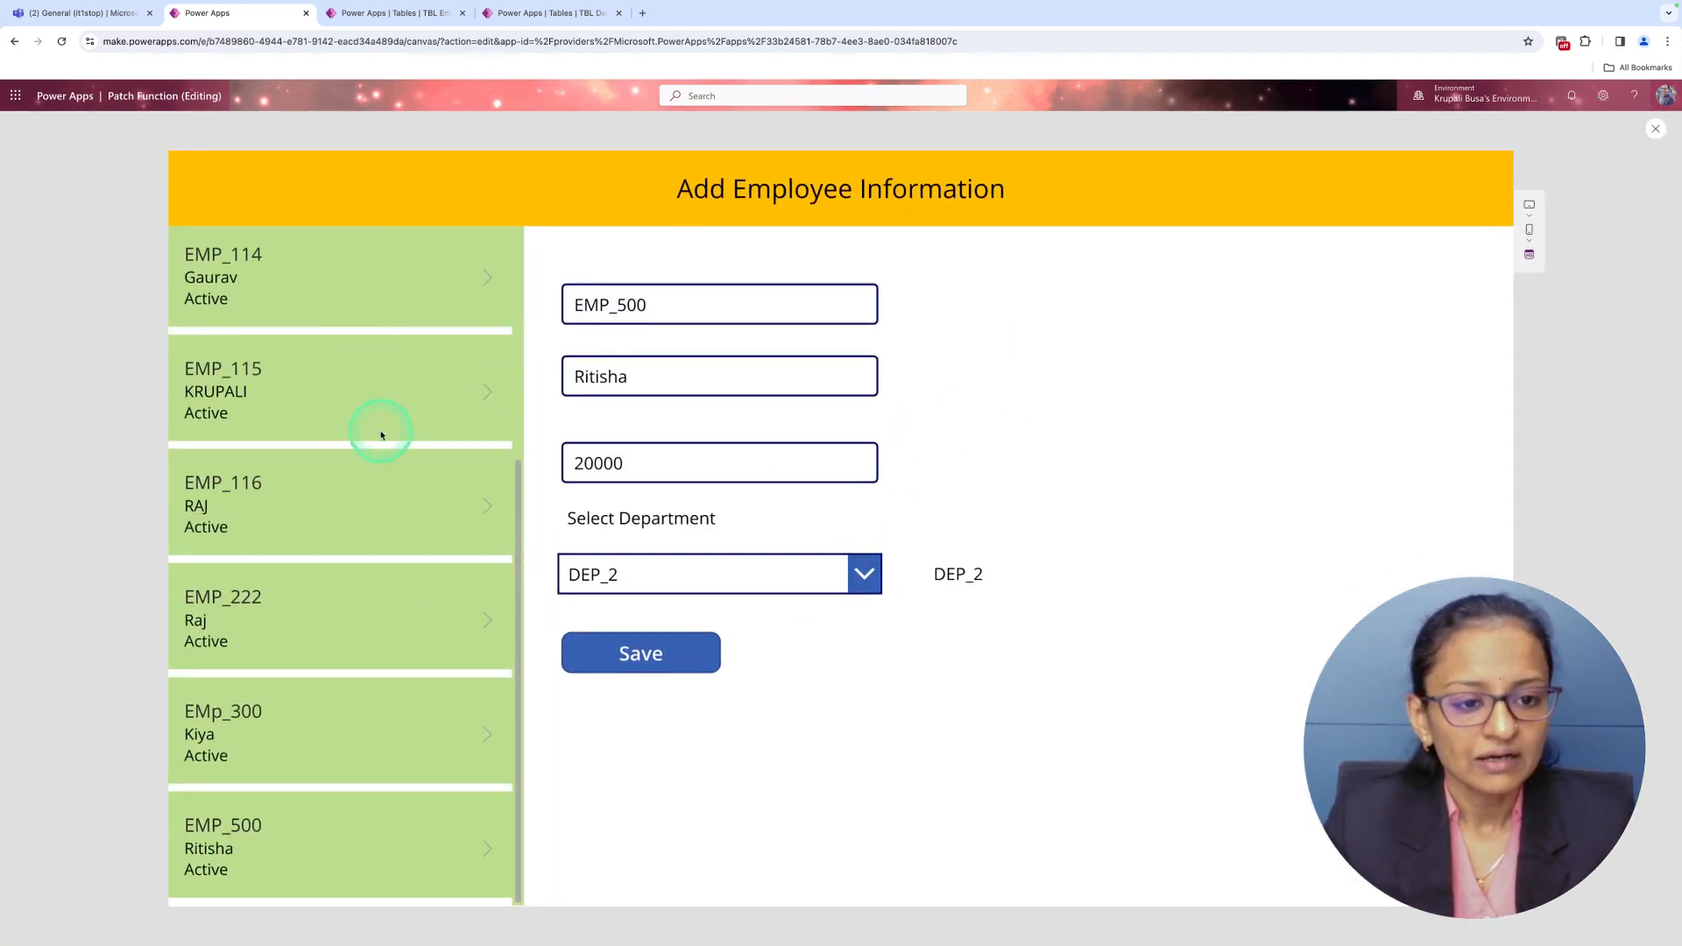
double_click(691, 298)
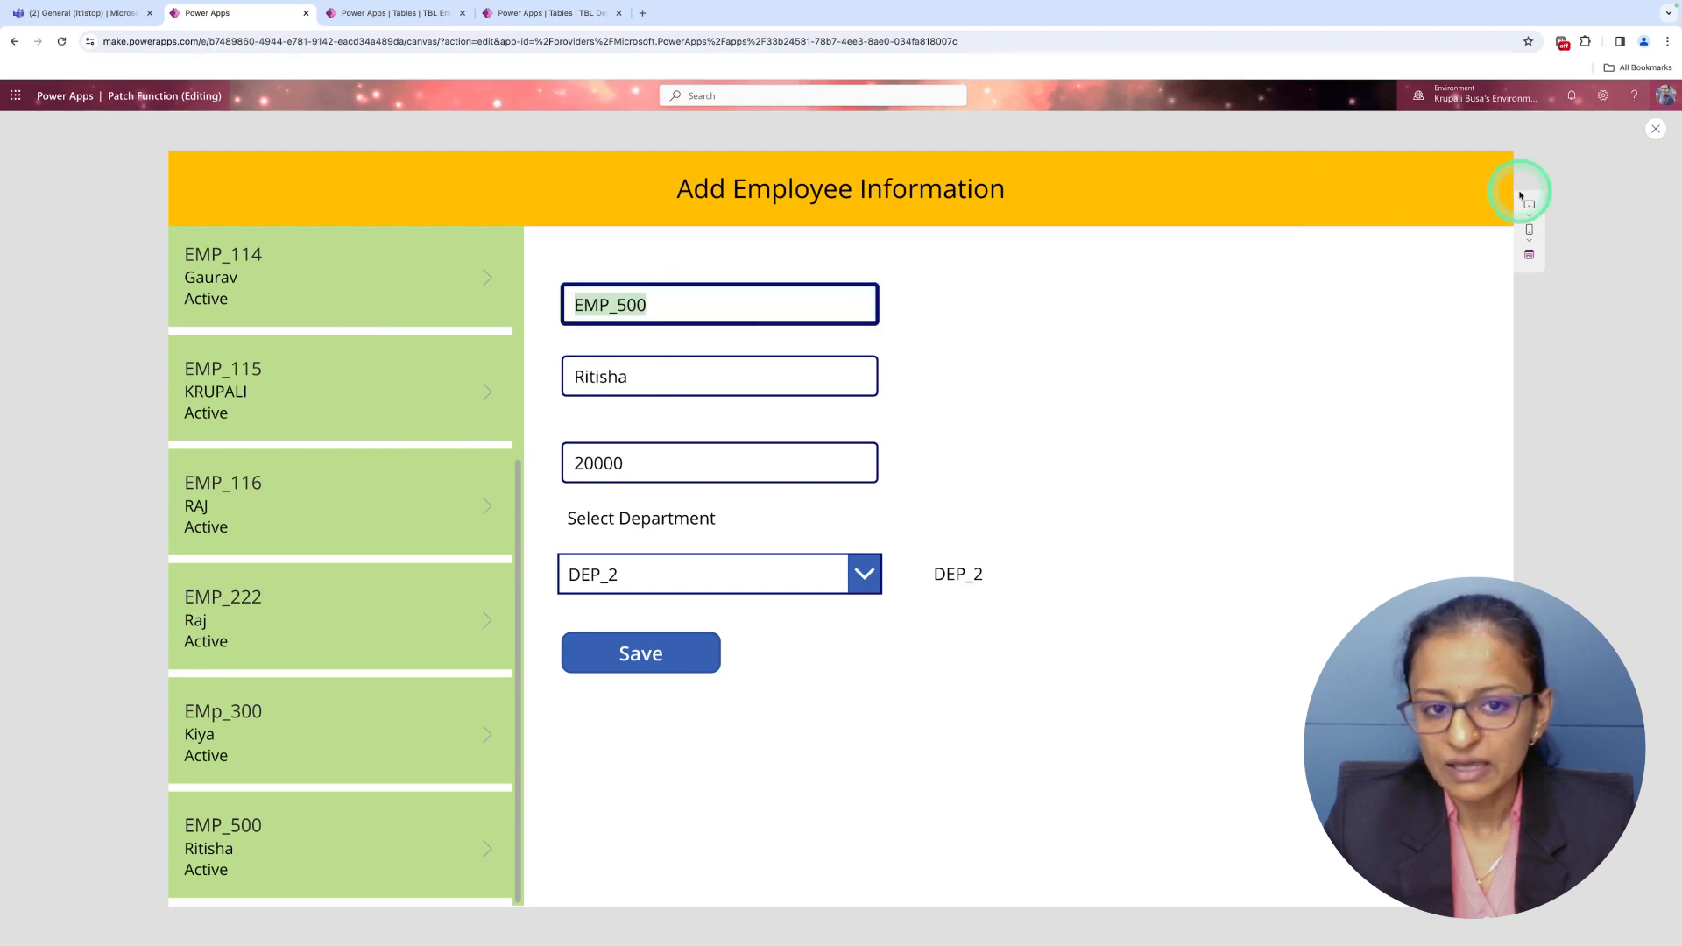
key("BackSpace")
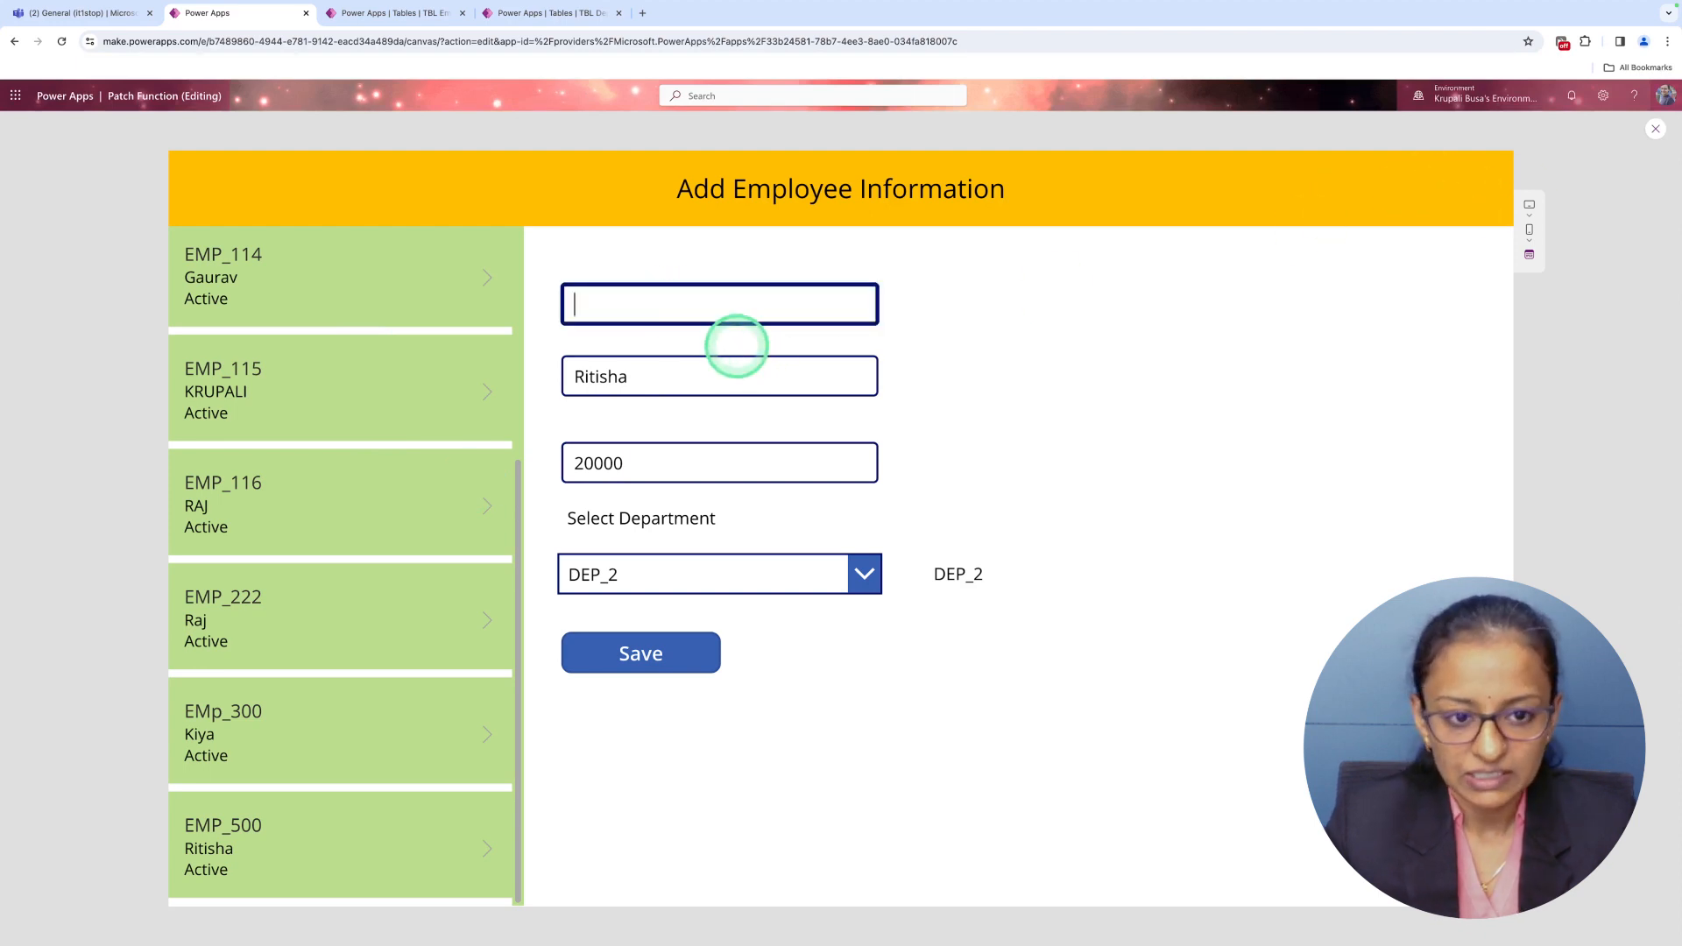
double_click(696, 366)
double_click(619, 463)
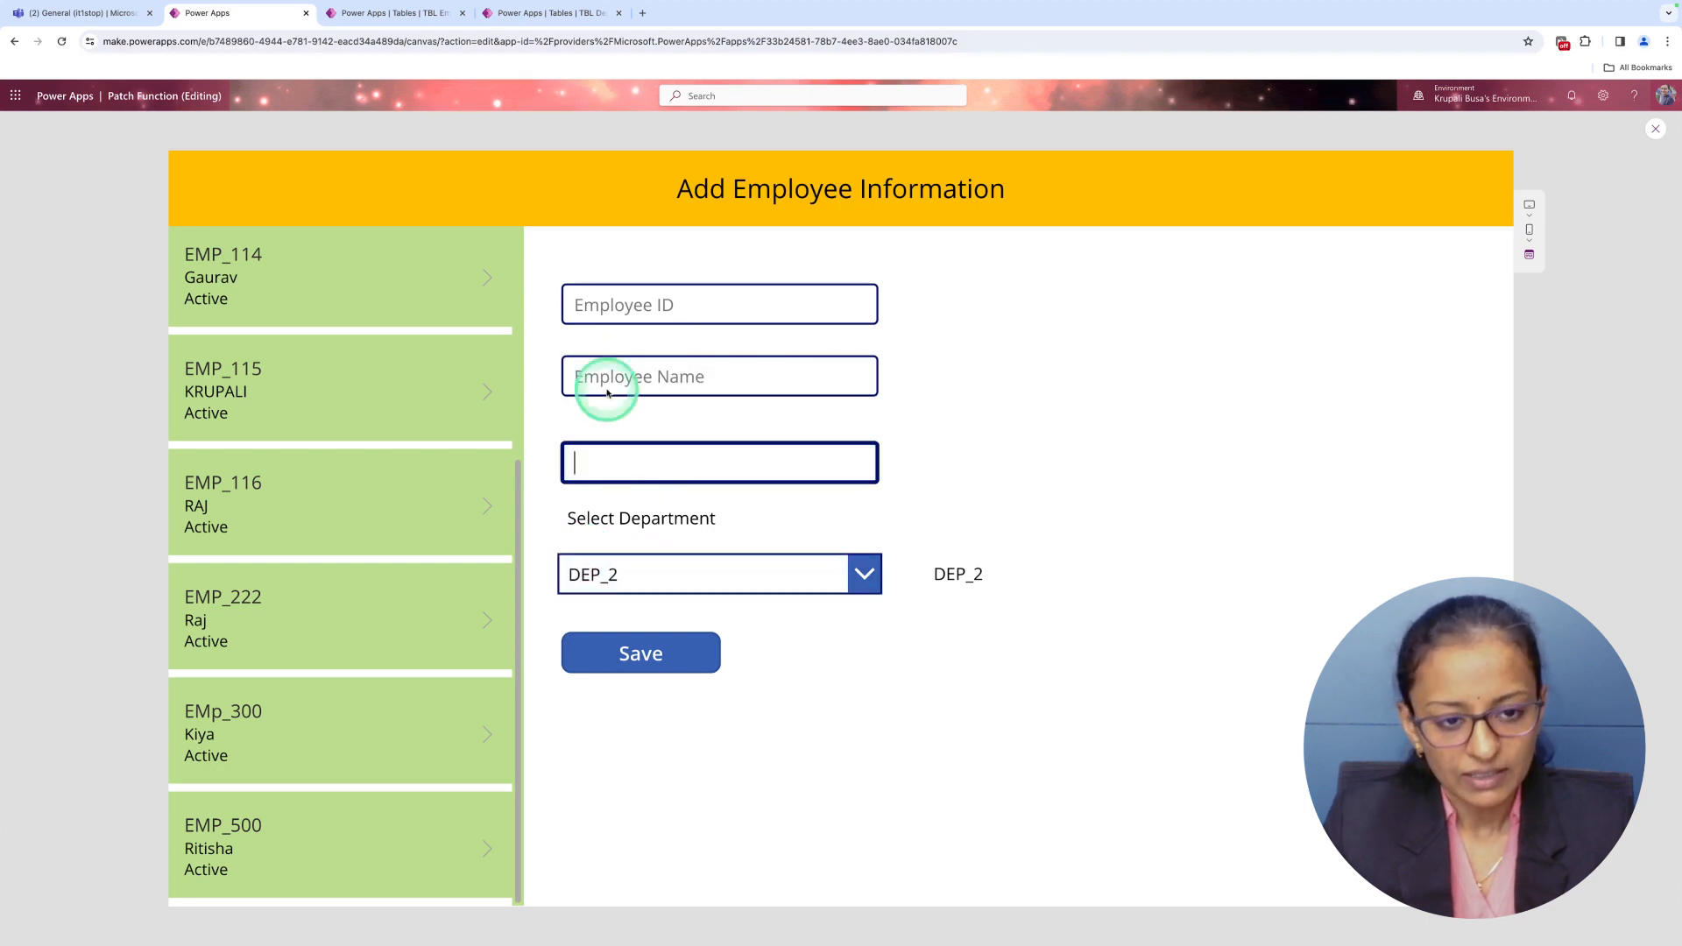
Fill in the new employee's ID and name, a salary of 40000, and department DEP_3.
left_click(617, 309)
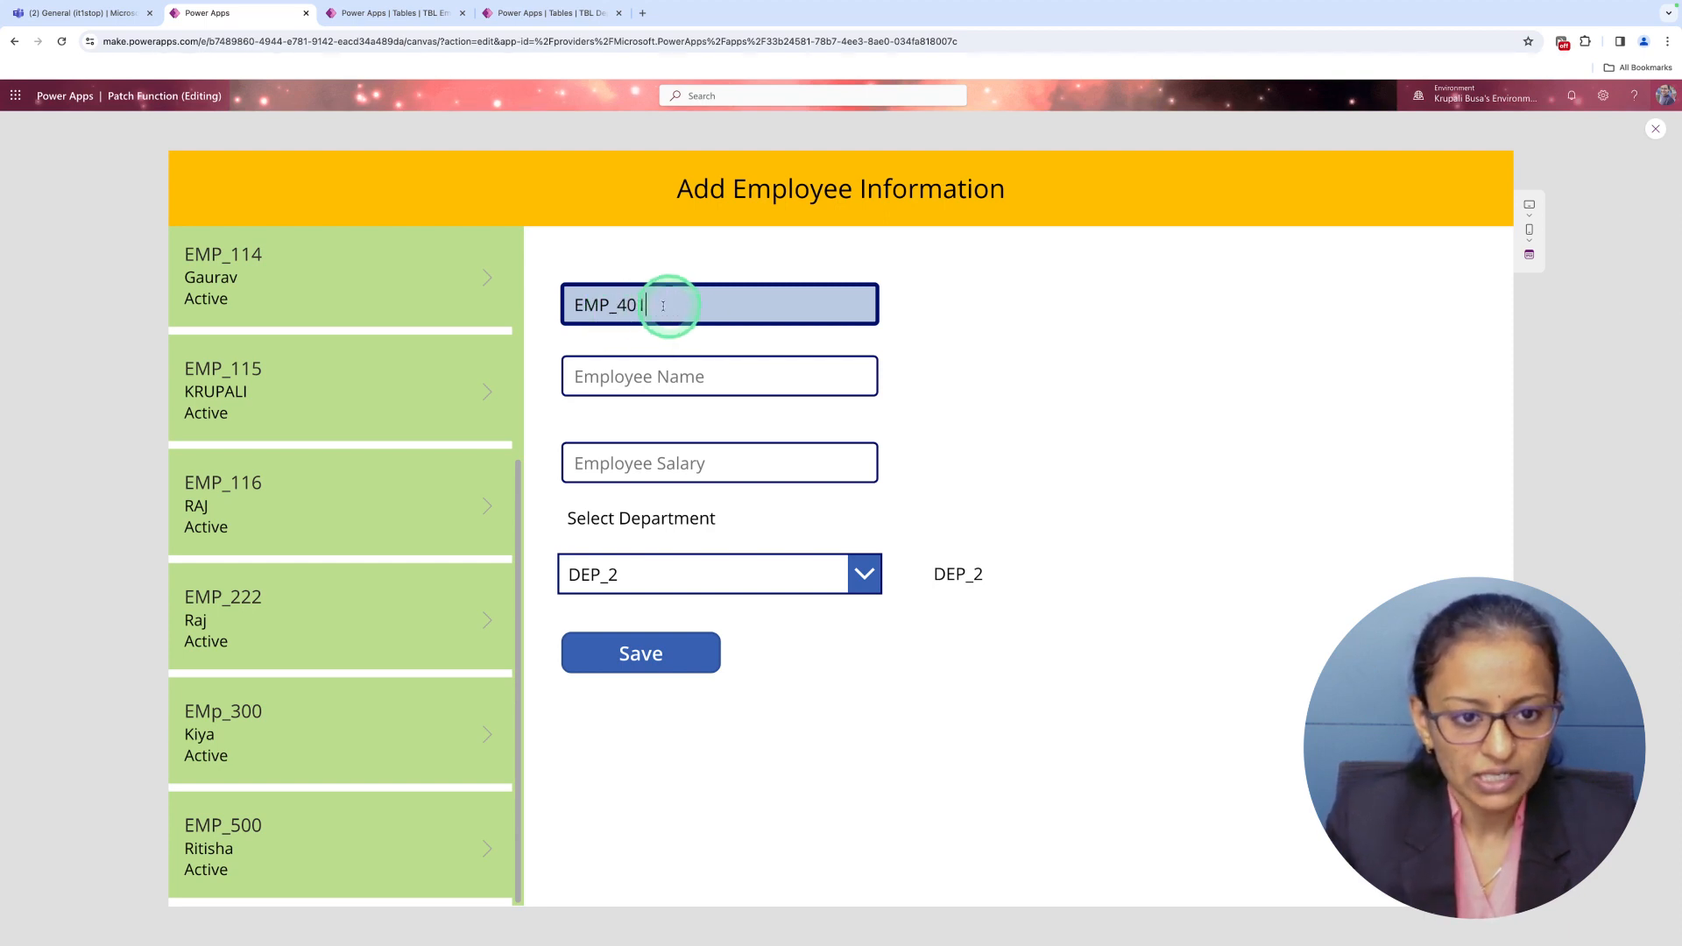
left_click(677, 377)
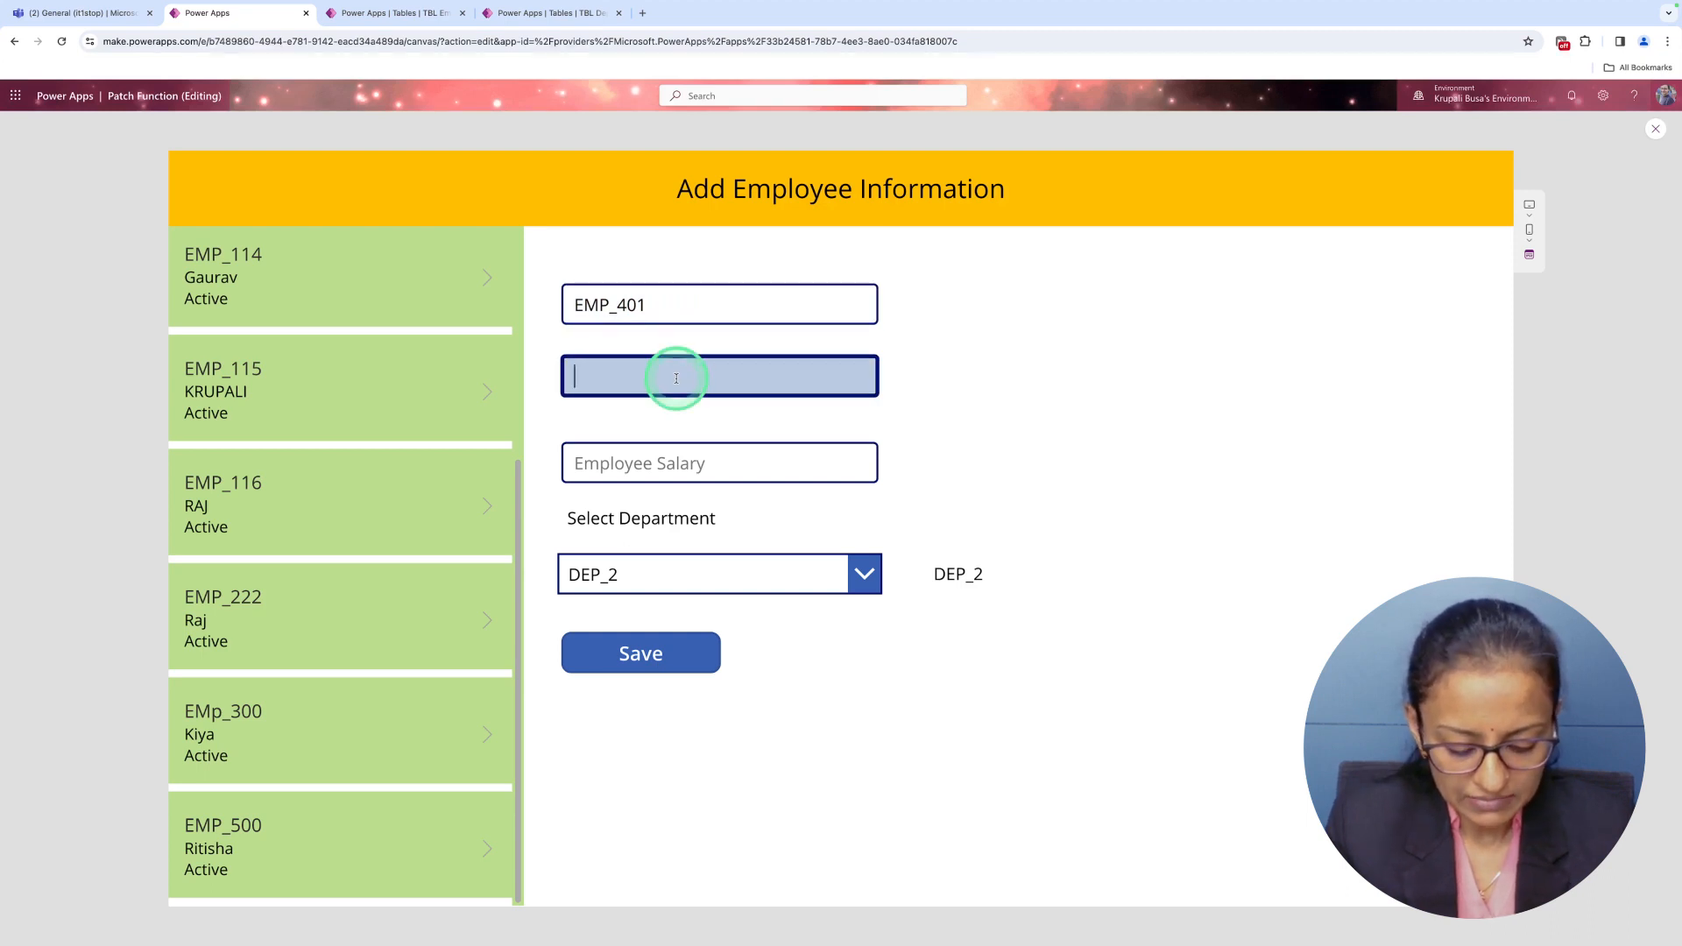
type("Dhara")
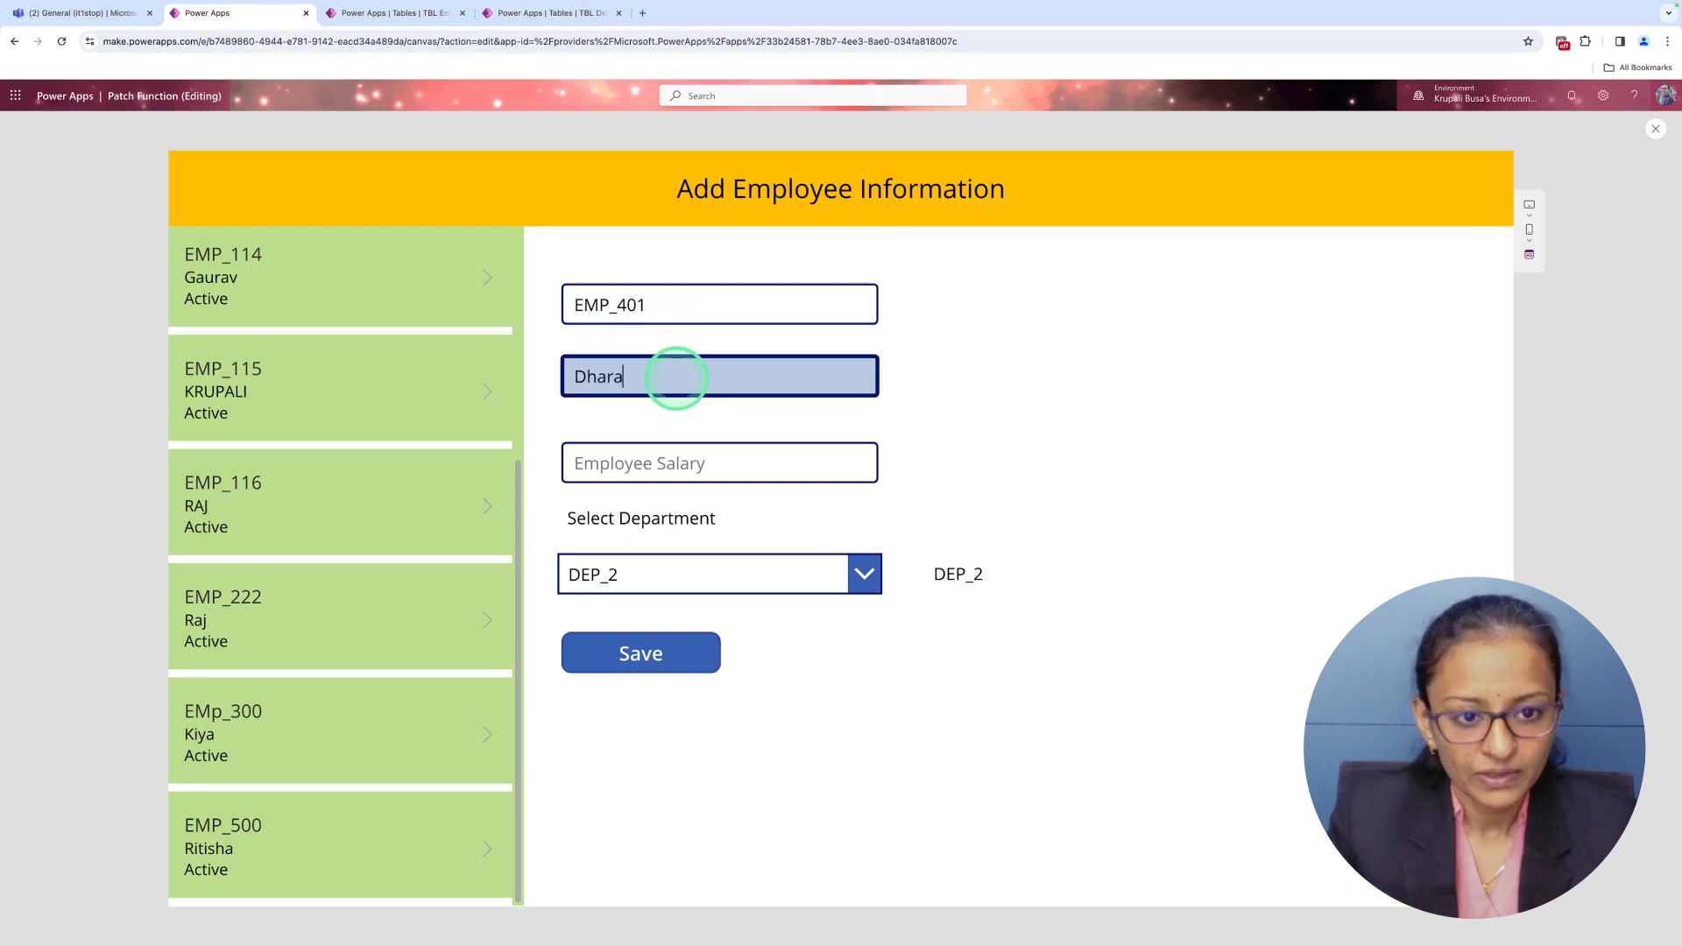
left_click(666, 455)
type("4")
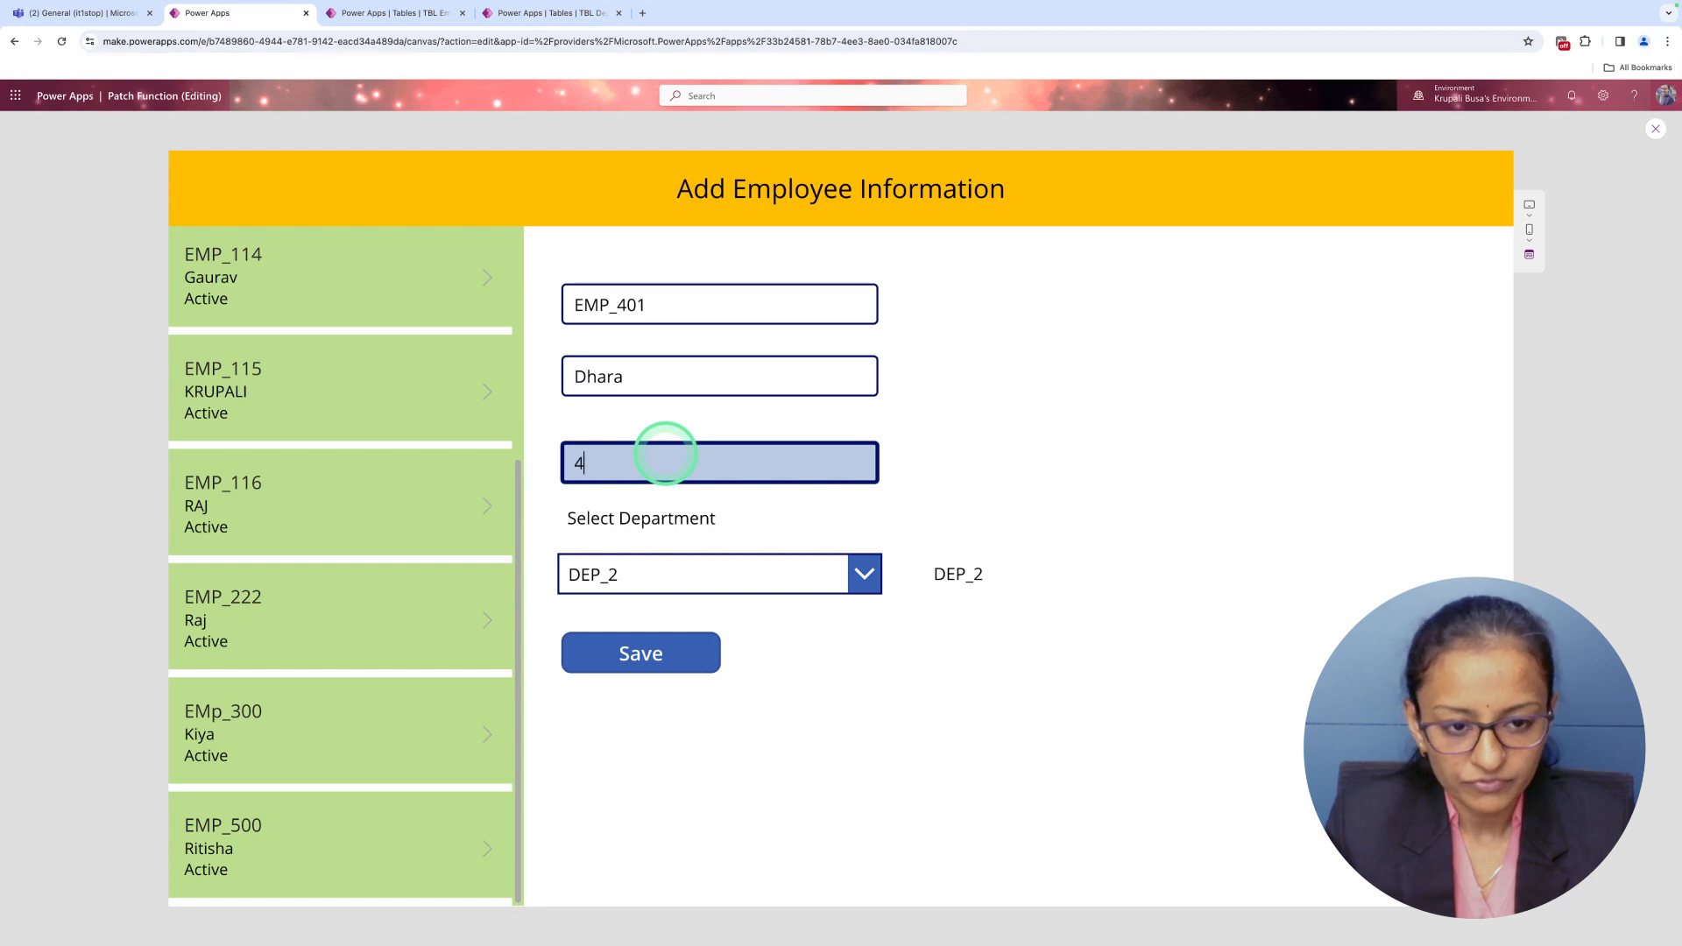
type("0000")
left_click(668, 574)
left_click(662, 701)
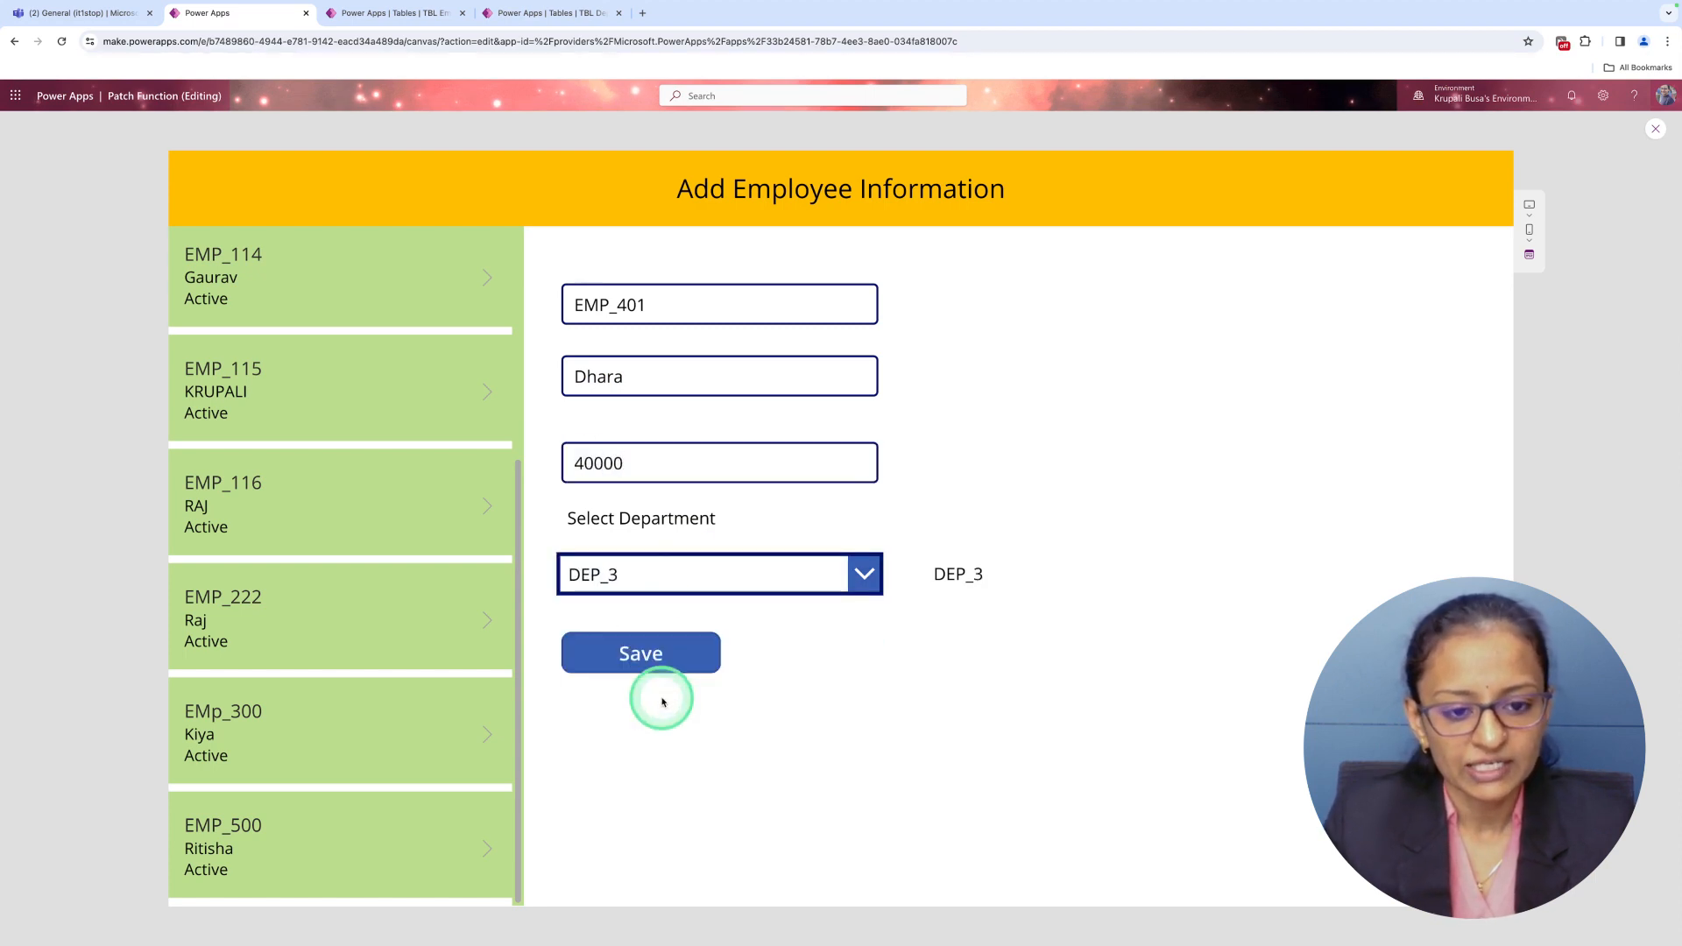
Save the new employee record, check it at the end of the employee list, and close the preview.
left_click(649, 657)
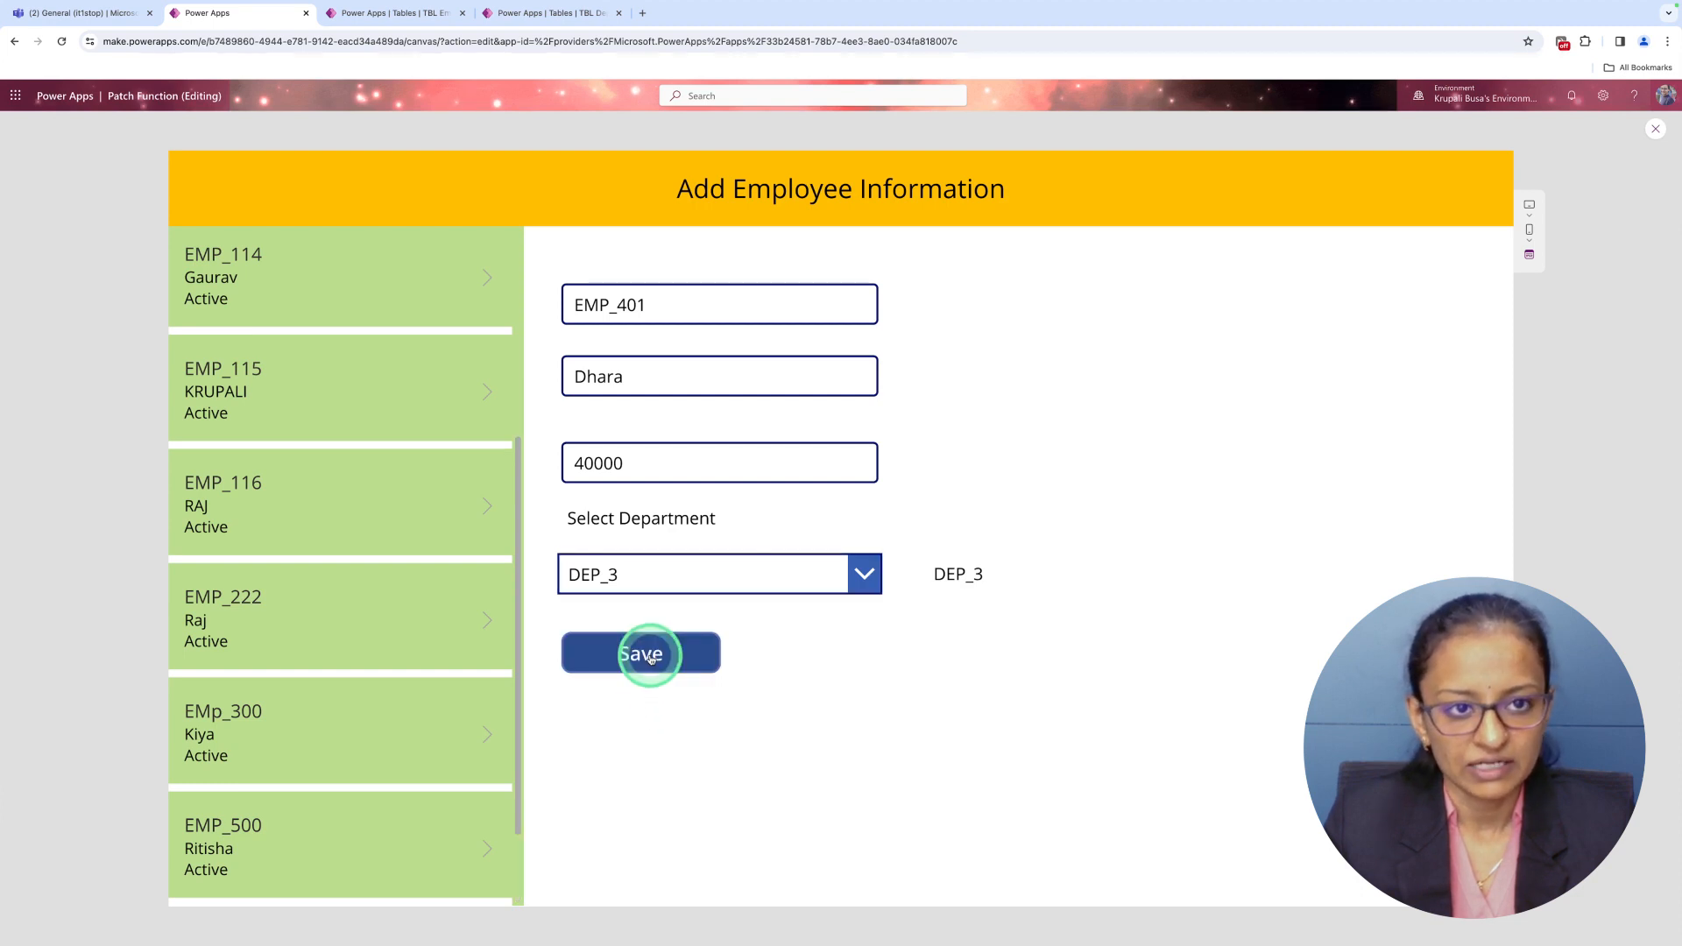
scroll(465, 692, "down", 1)
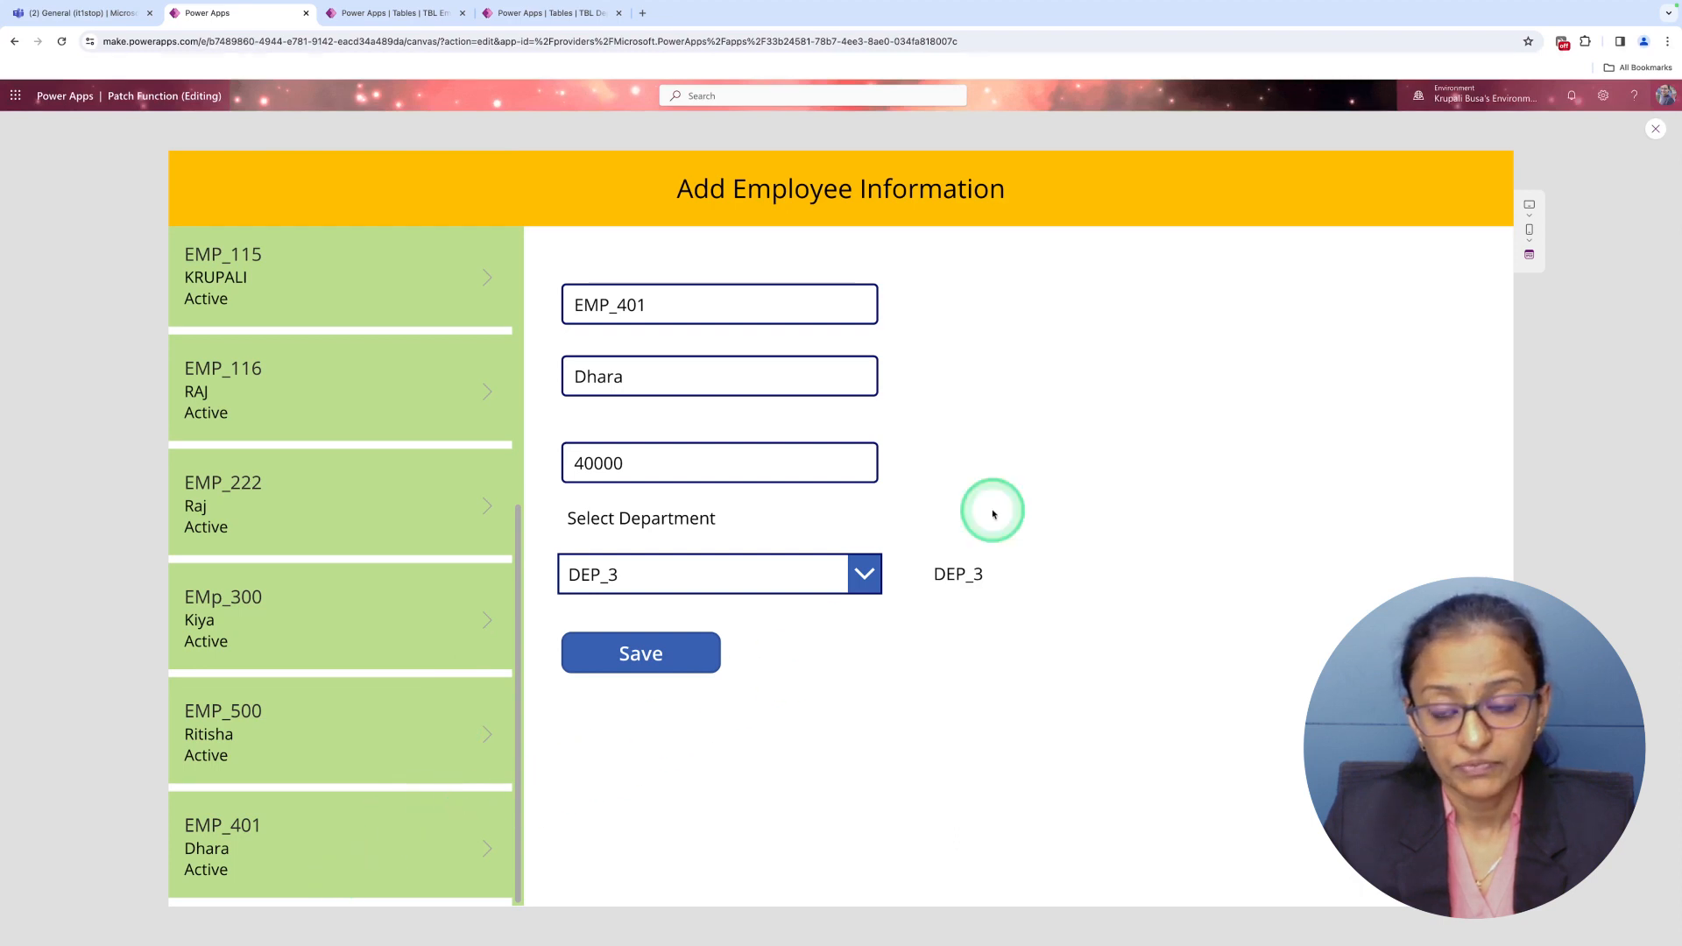
left_click(1656, 131)
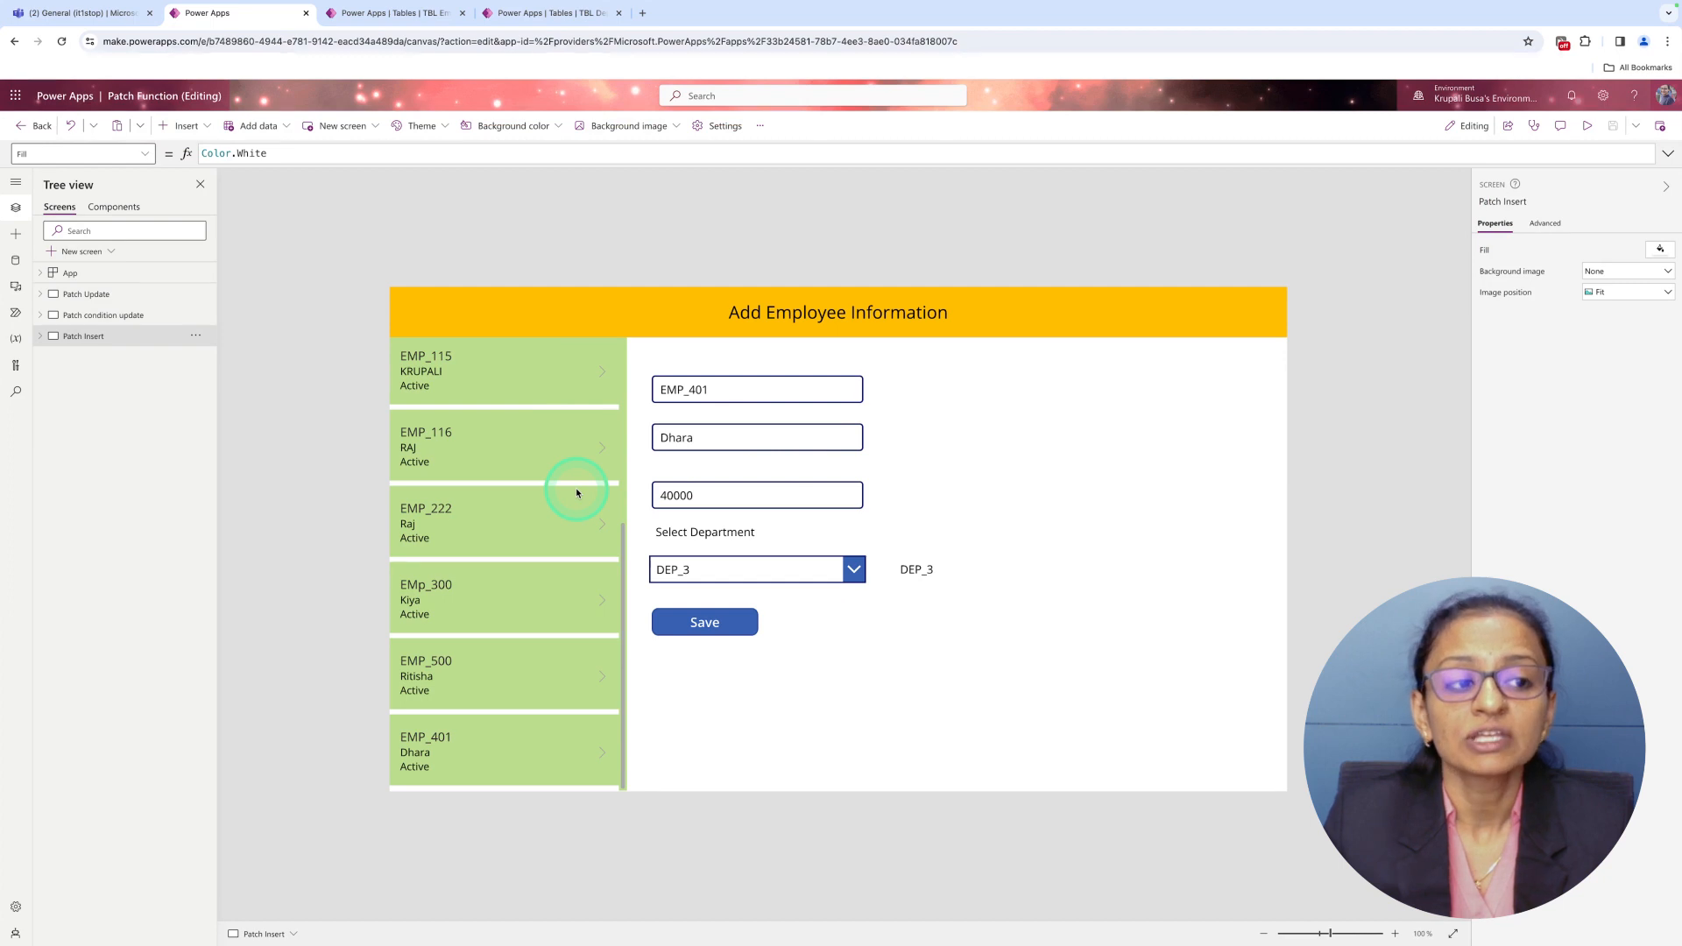
Preview the Patch Update screen, raise the newly added employee's salary by 30 percent, and exit the preview.
left_click(85, 294)
left_click(1587, 125)
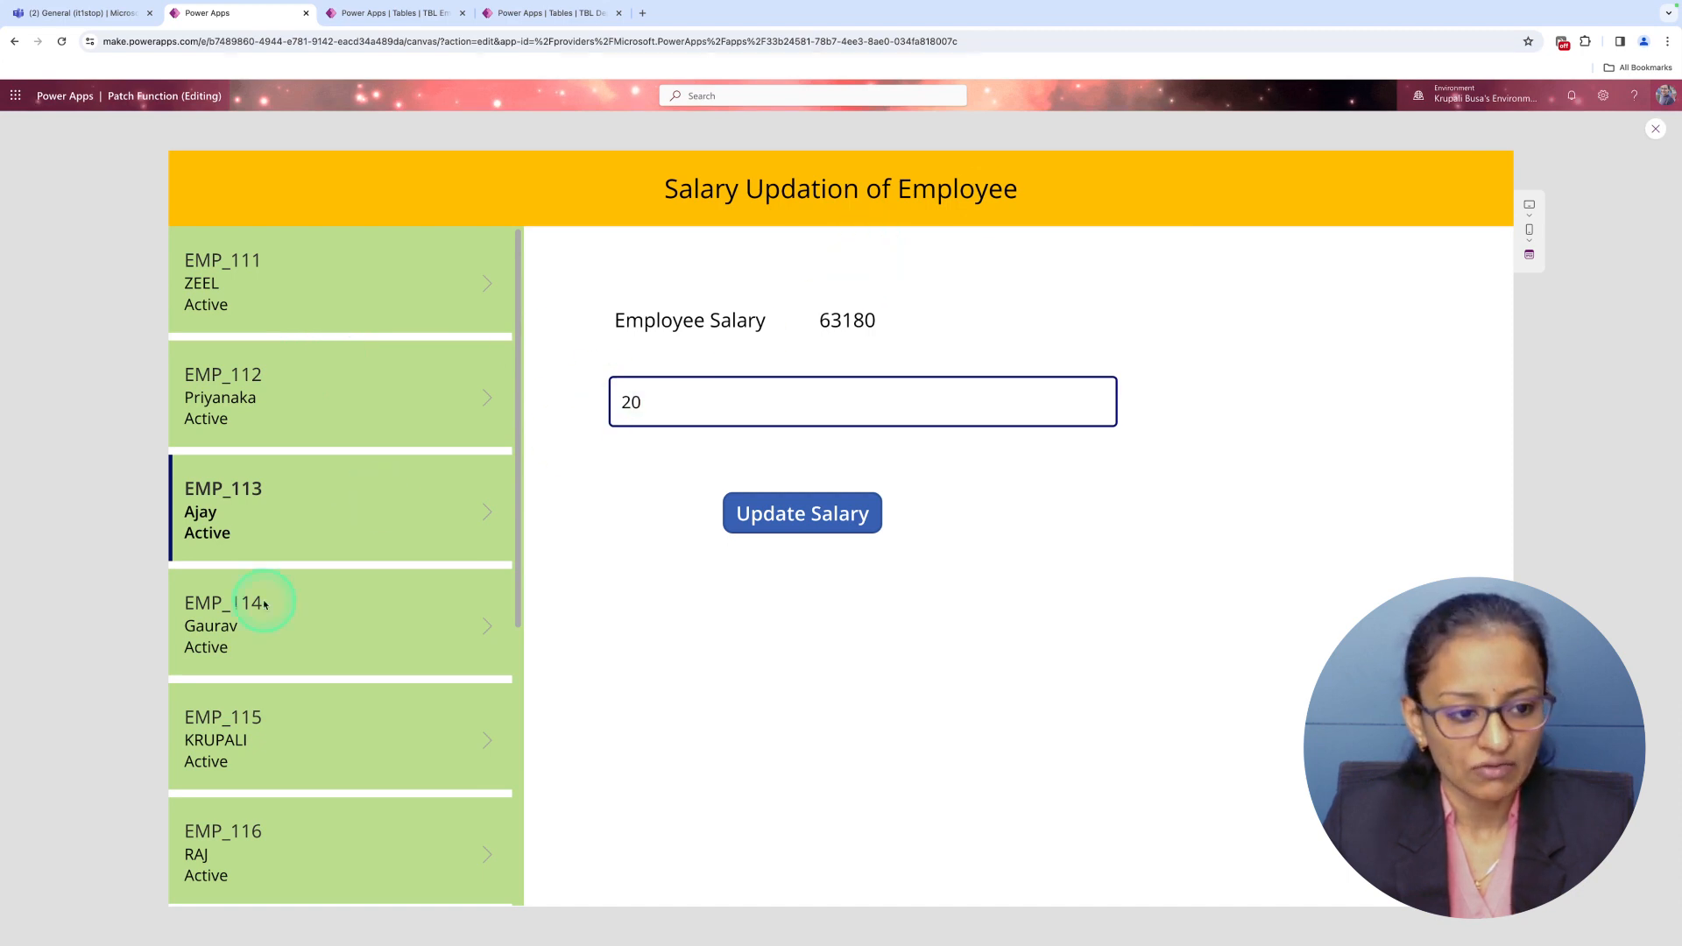
left_click(261, 641)
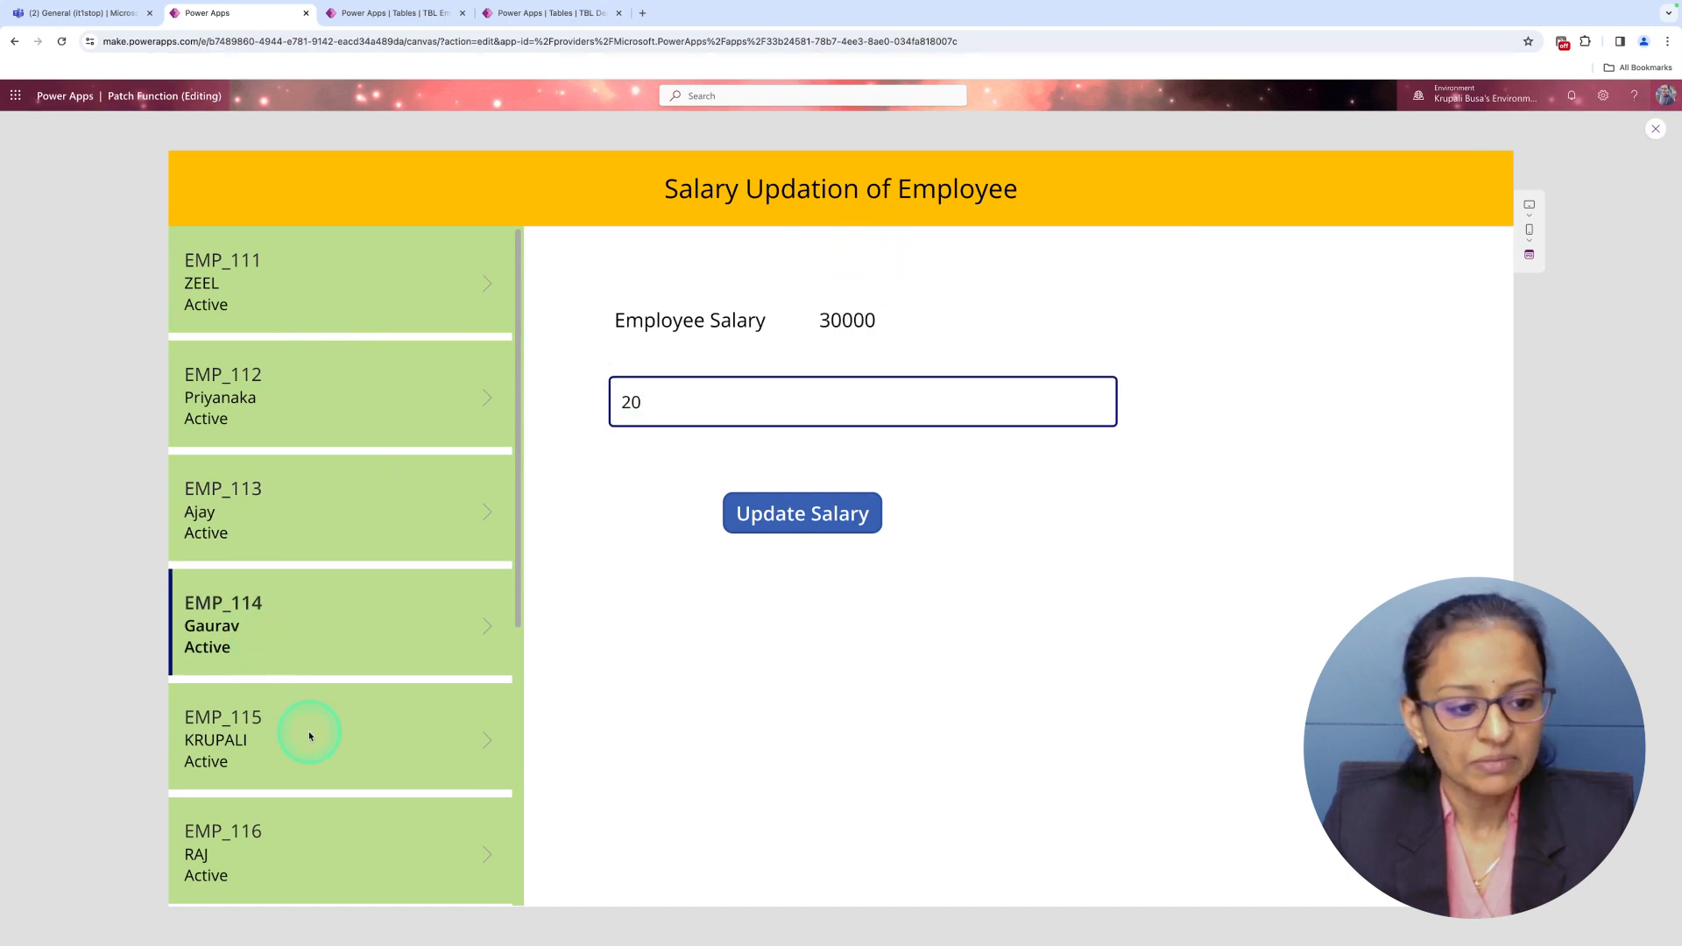
scroll(298, 749, "down", 1)
scroll(302, 823, "down", 3)
left_click(310, 865)
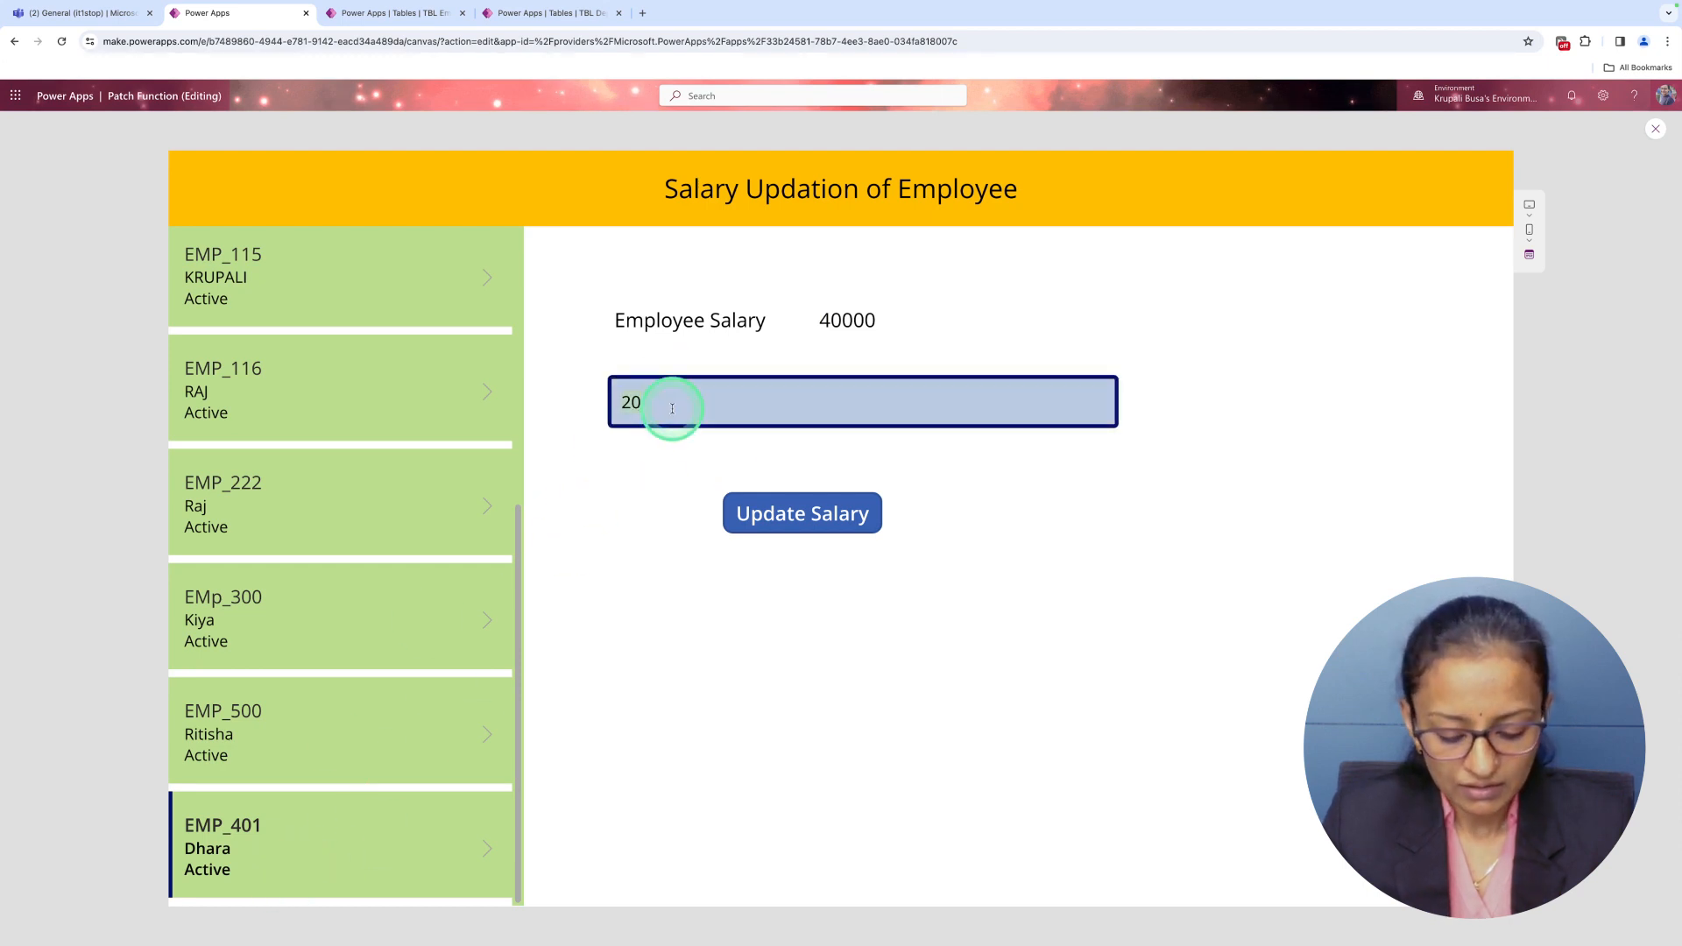
left_click(779, 518)
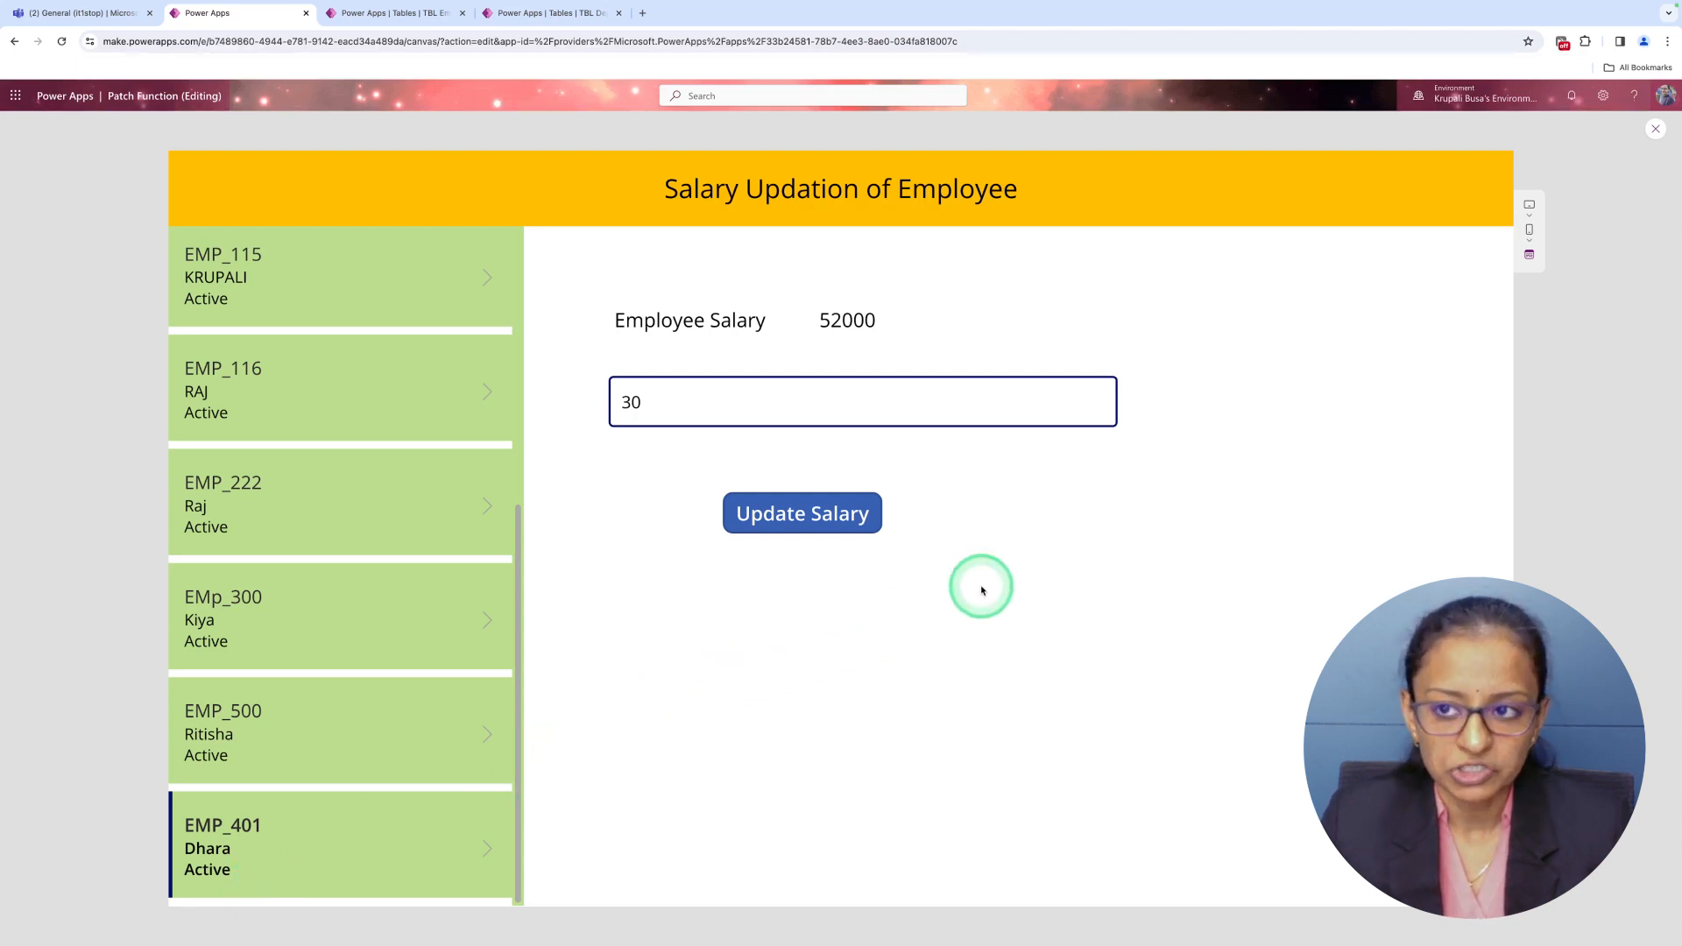
left_click(1654, 132)
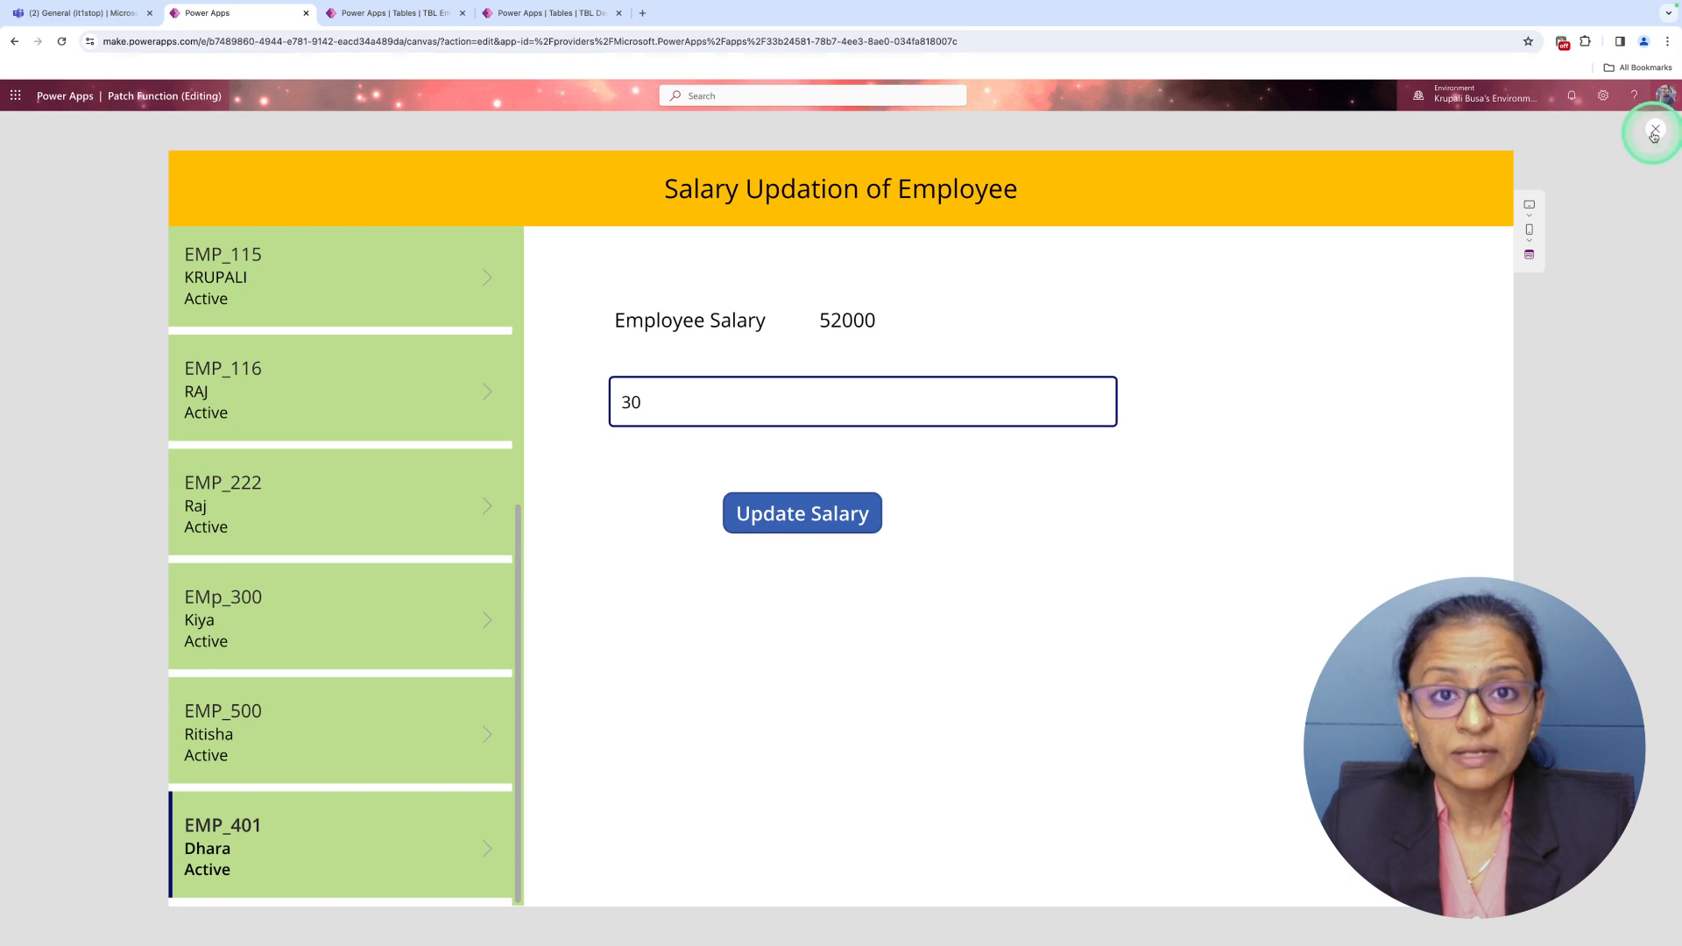
left_click(1264, 363)
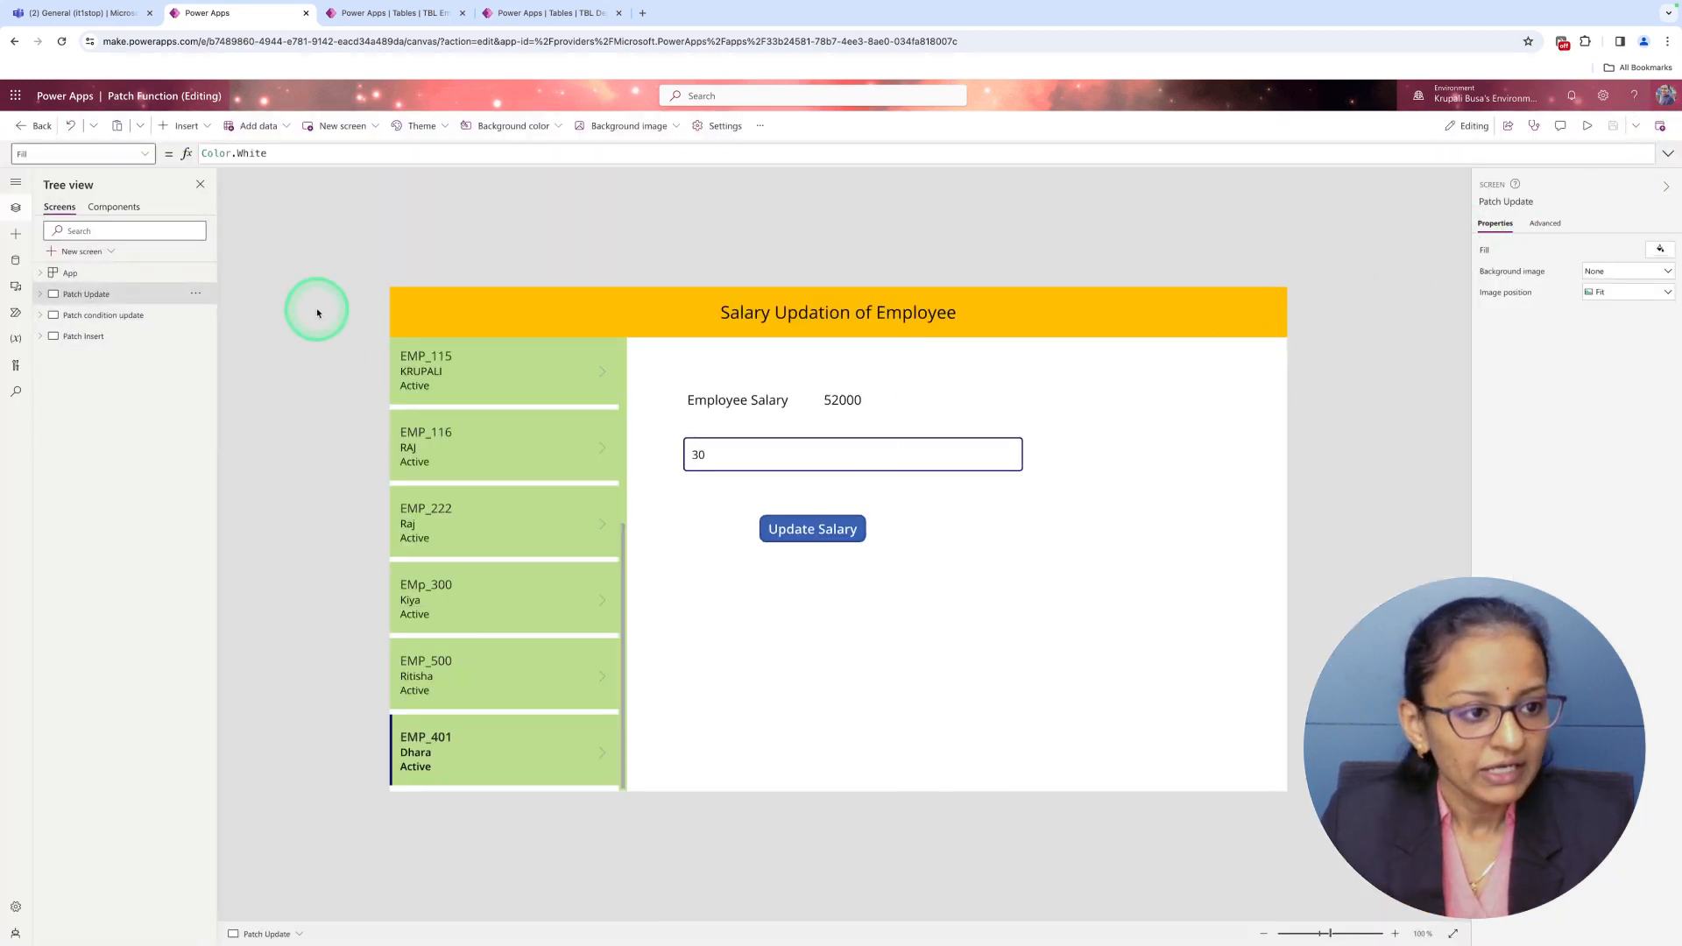
Preview the Patch condition update screen and try to apply a 40 percent salary increase to the first employee.
left_click(104, 315)
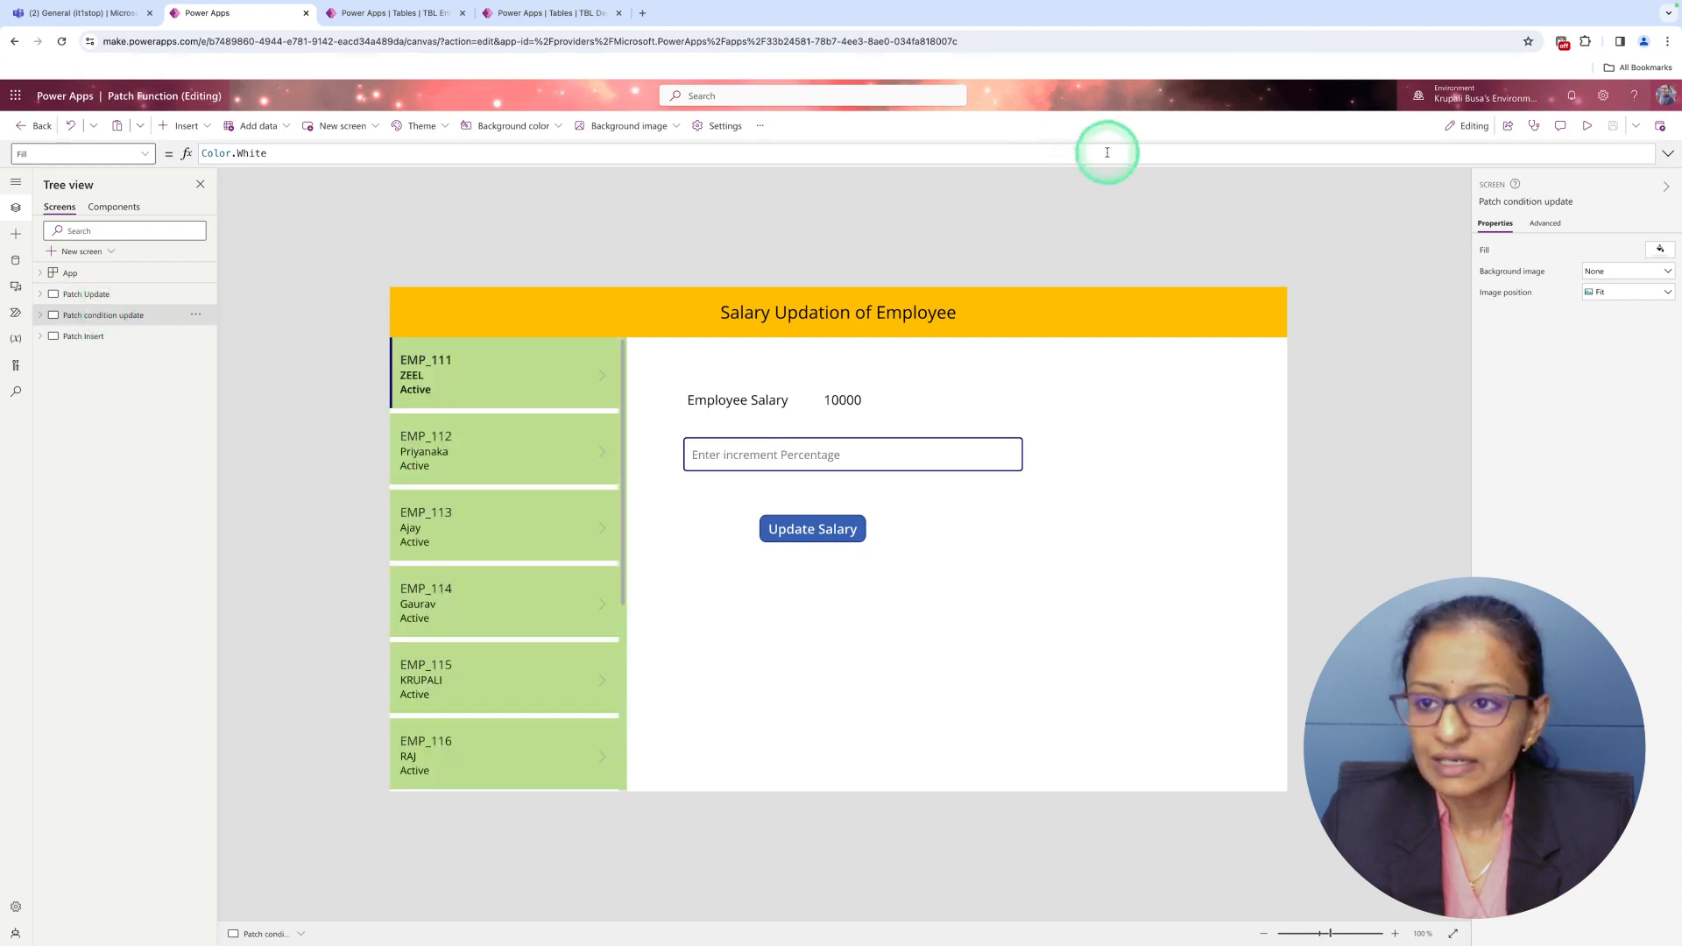
left_click(1586, 125)
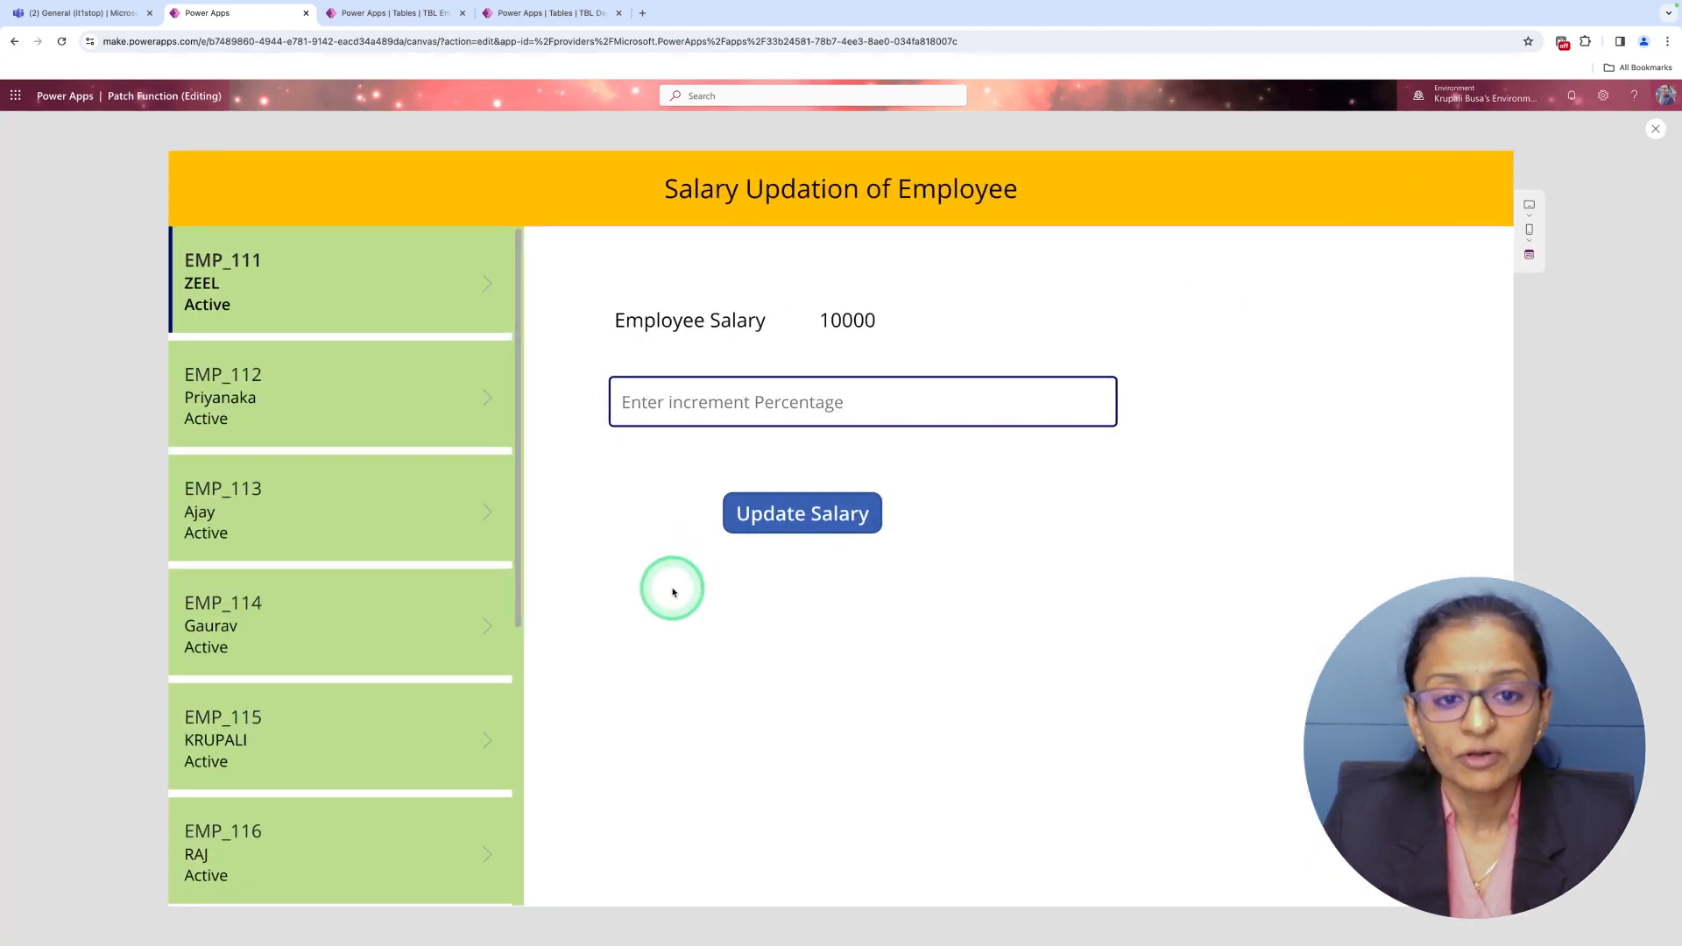
scroll(357, 708, "down", 1)
scroll(357, 708, "down", 4)
scroll(353, 703, "up", 4)
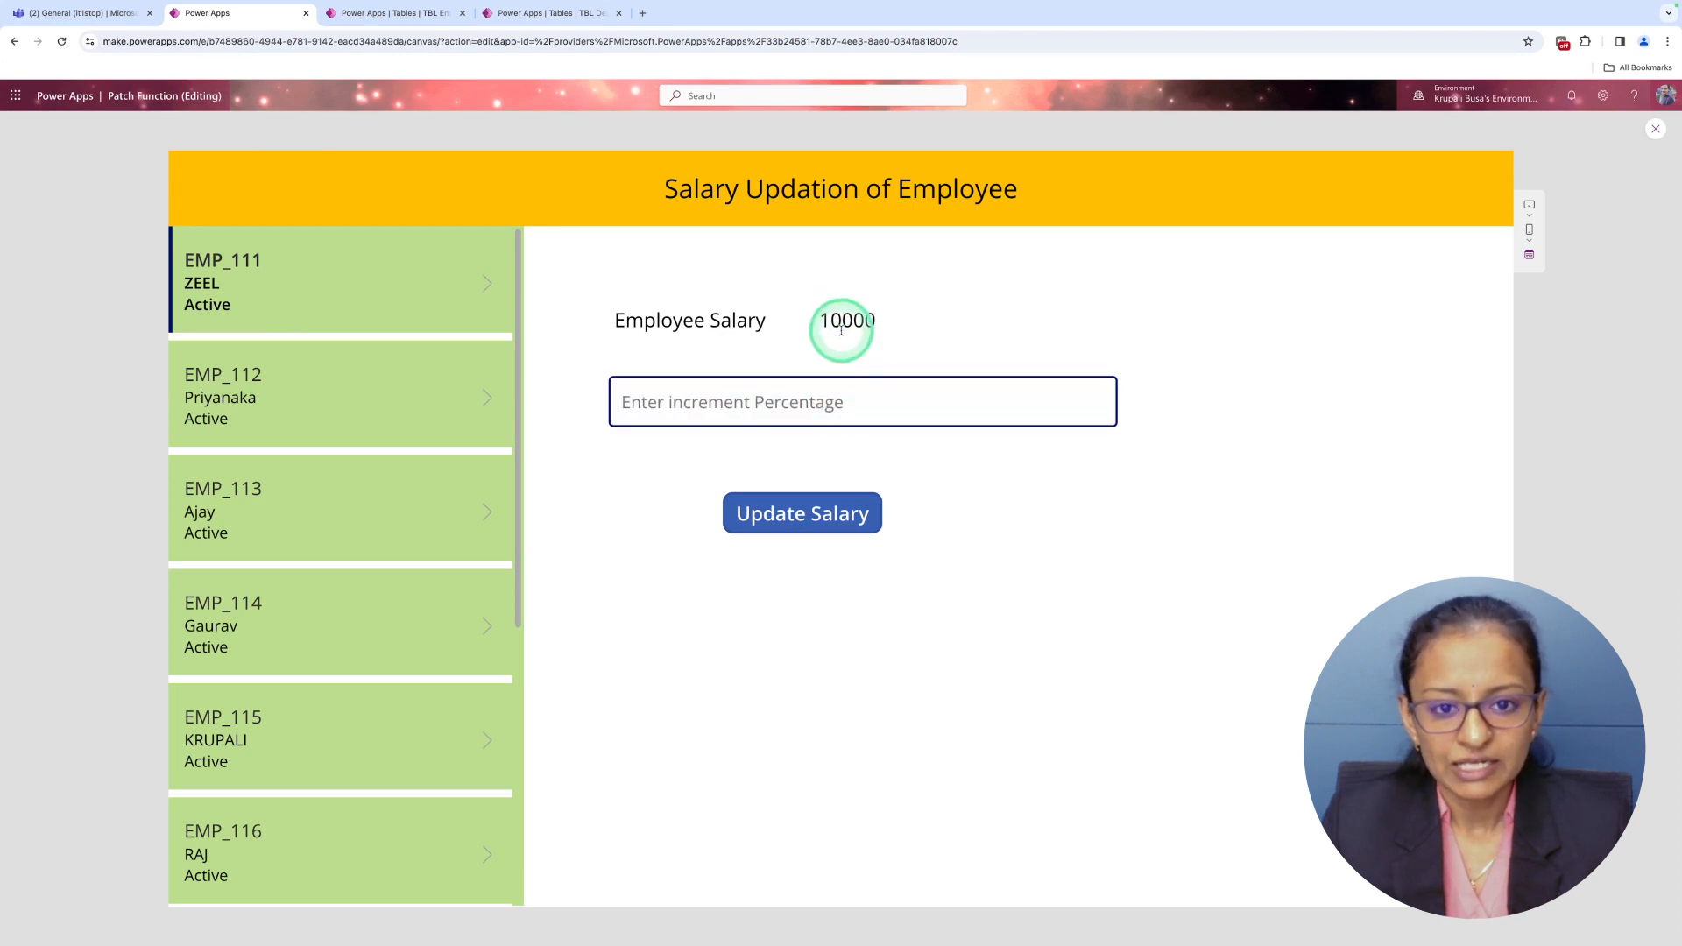
left_click(713, 402)
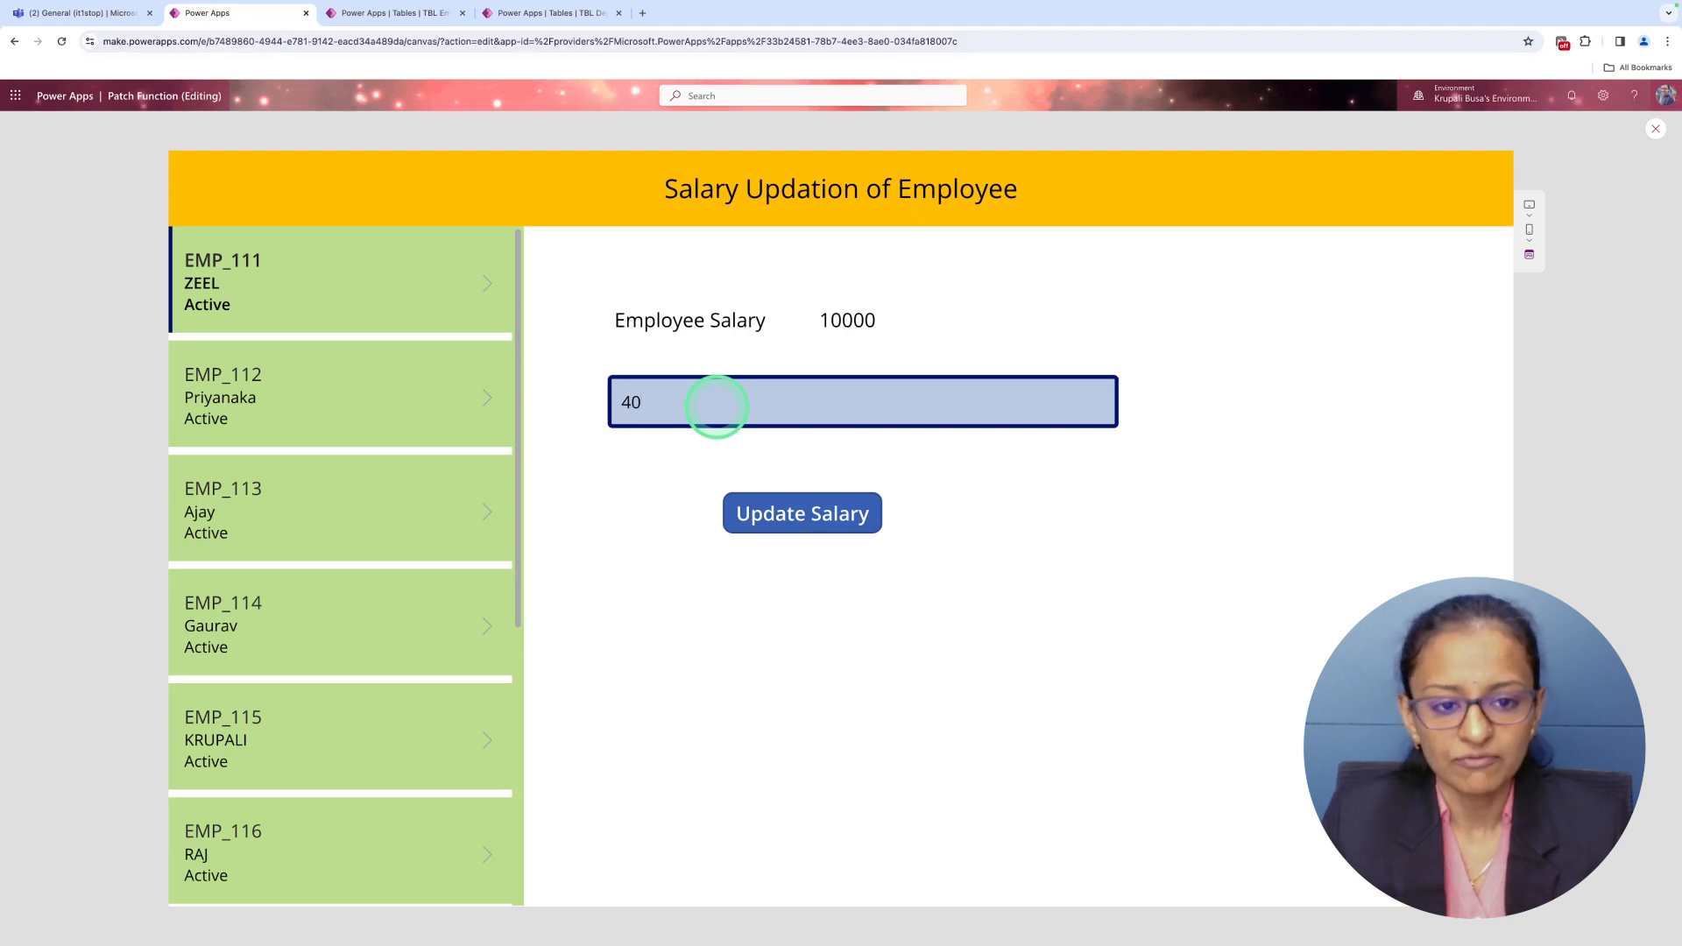
type("40")
left_click(774, 510)
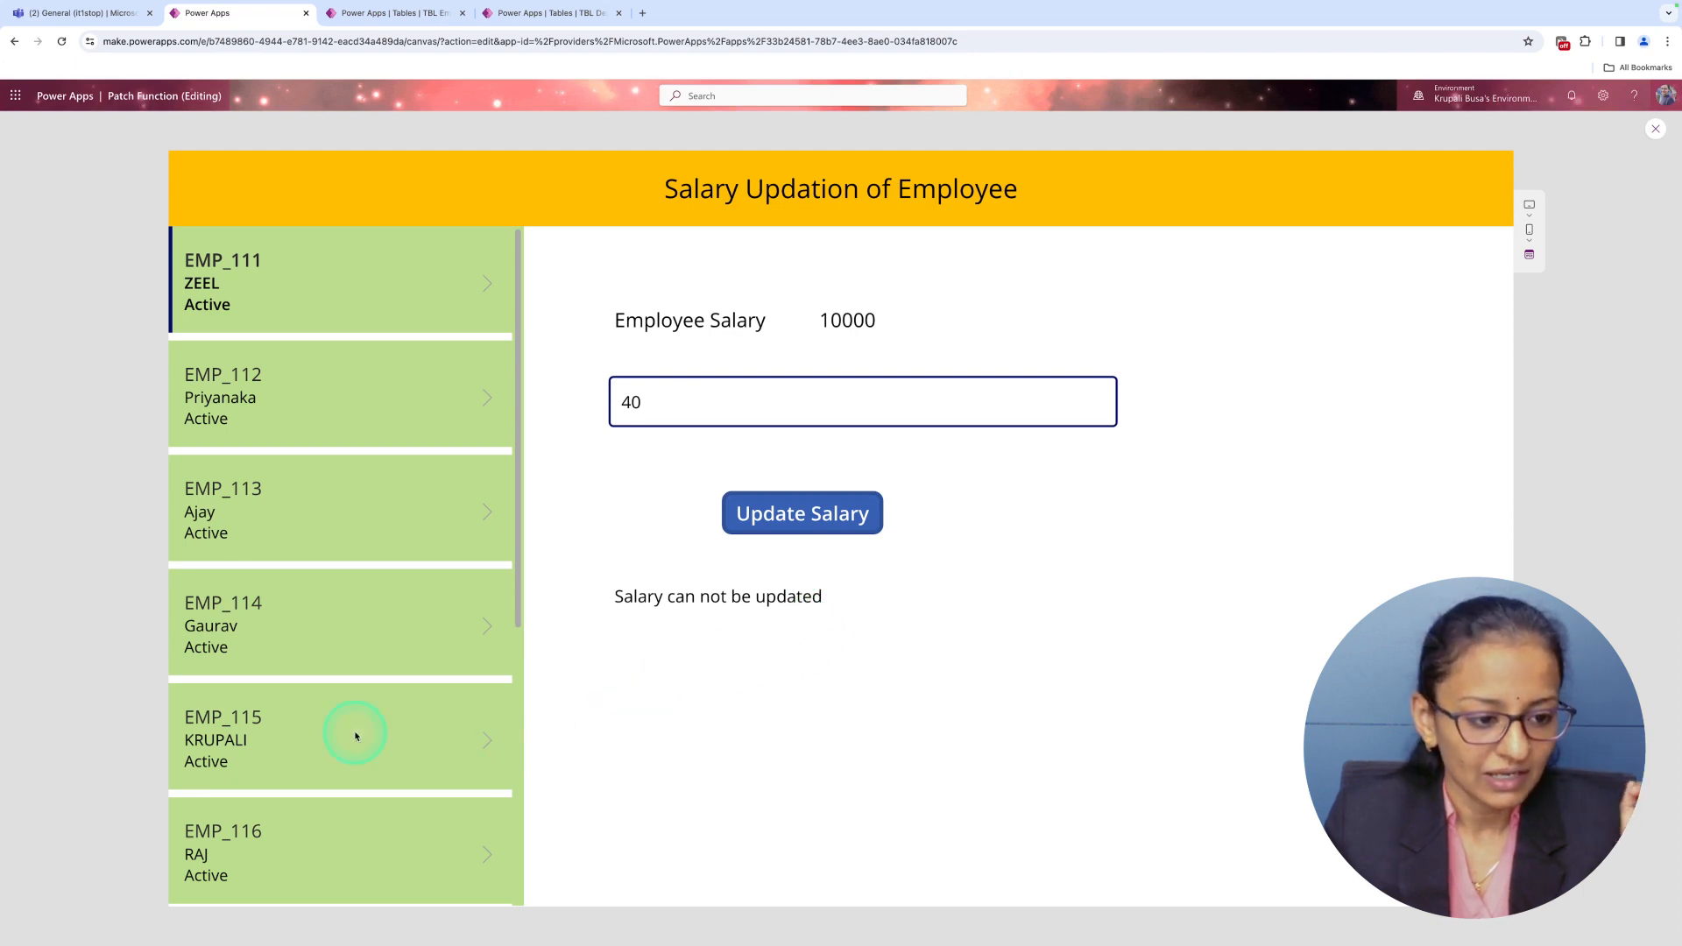
Apply a 10 percent salary increase to the newly added employee at the end of the list and exit the preview.
scroll(350, 753, "down", 4)
left_click(307, 868)
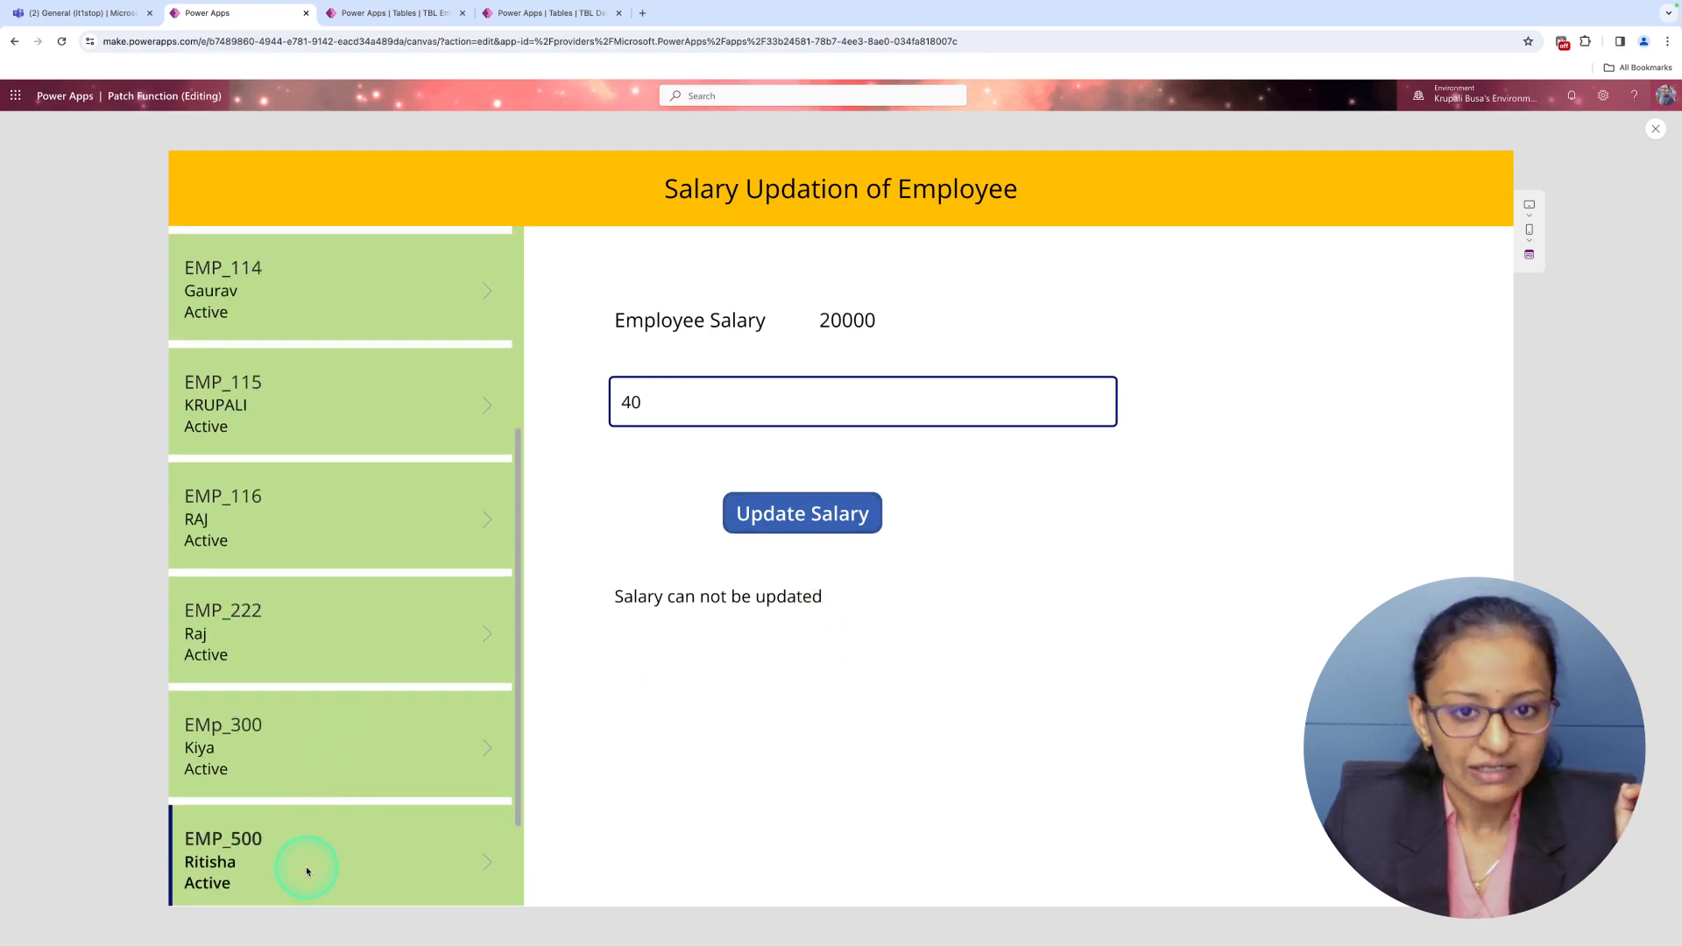
scroll(316, 841, "down", 2)
left_click(333, 852)
left_click(655, 408)
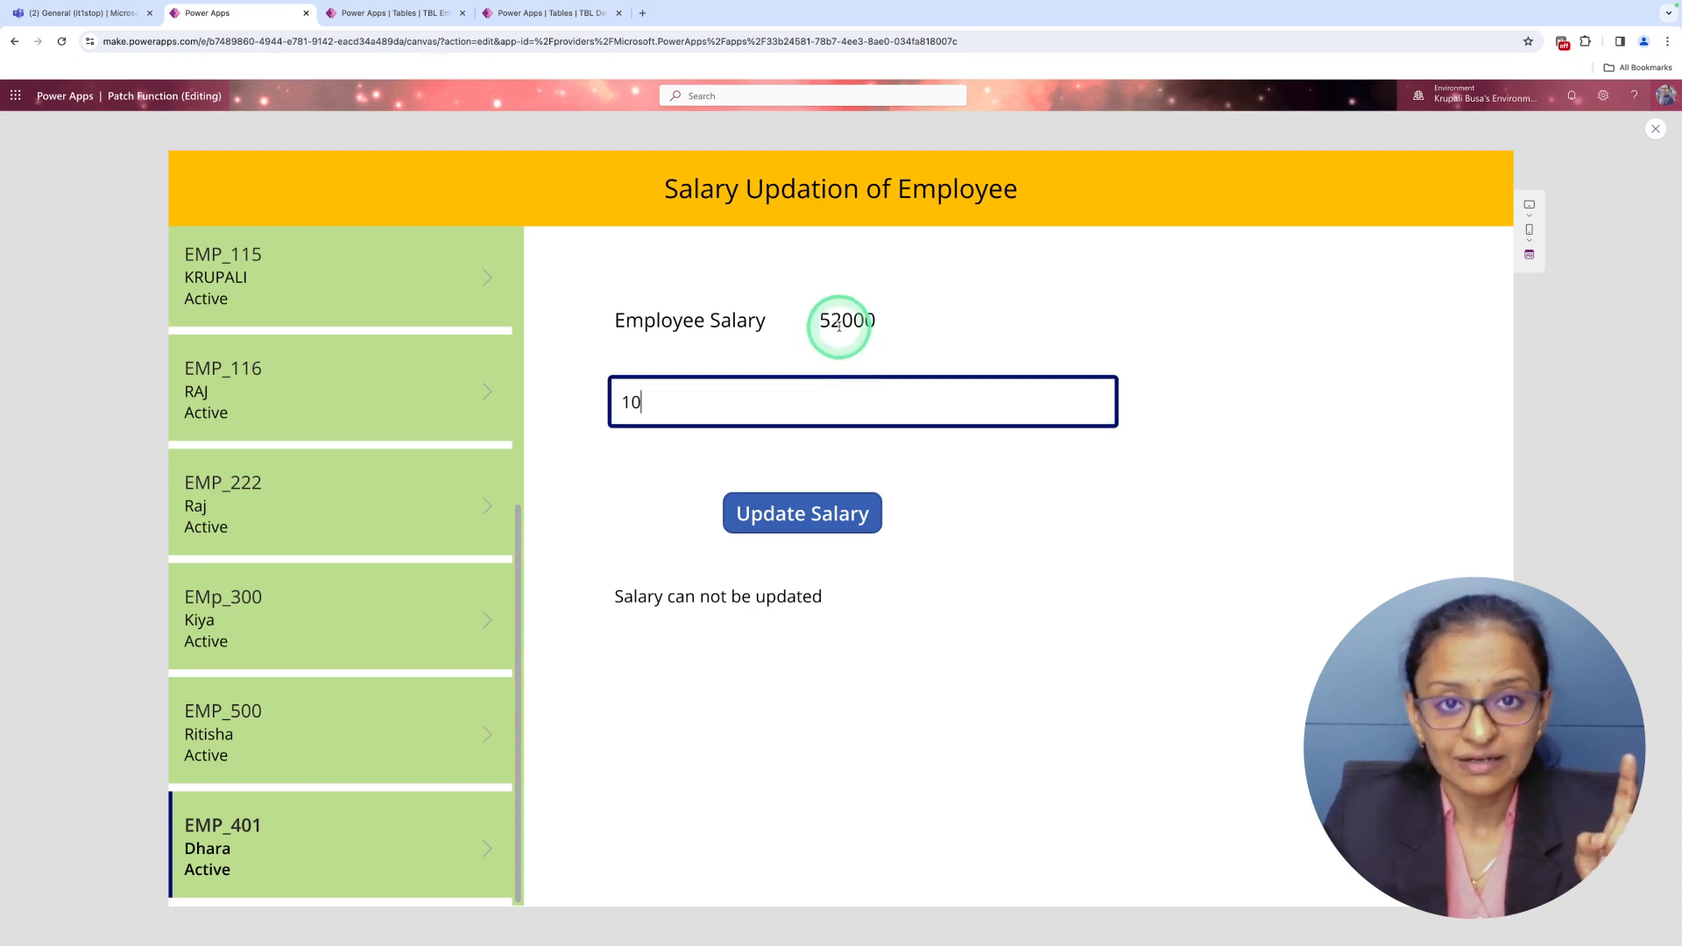
left_click(822, 516)
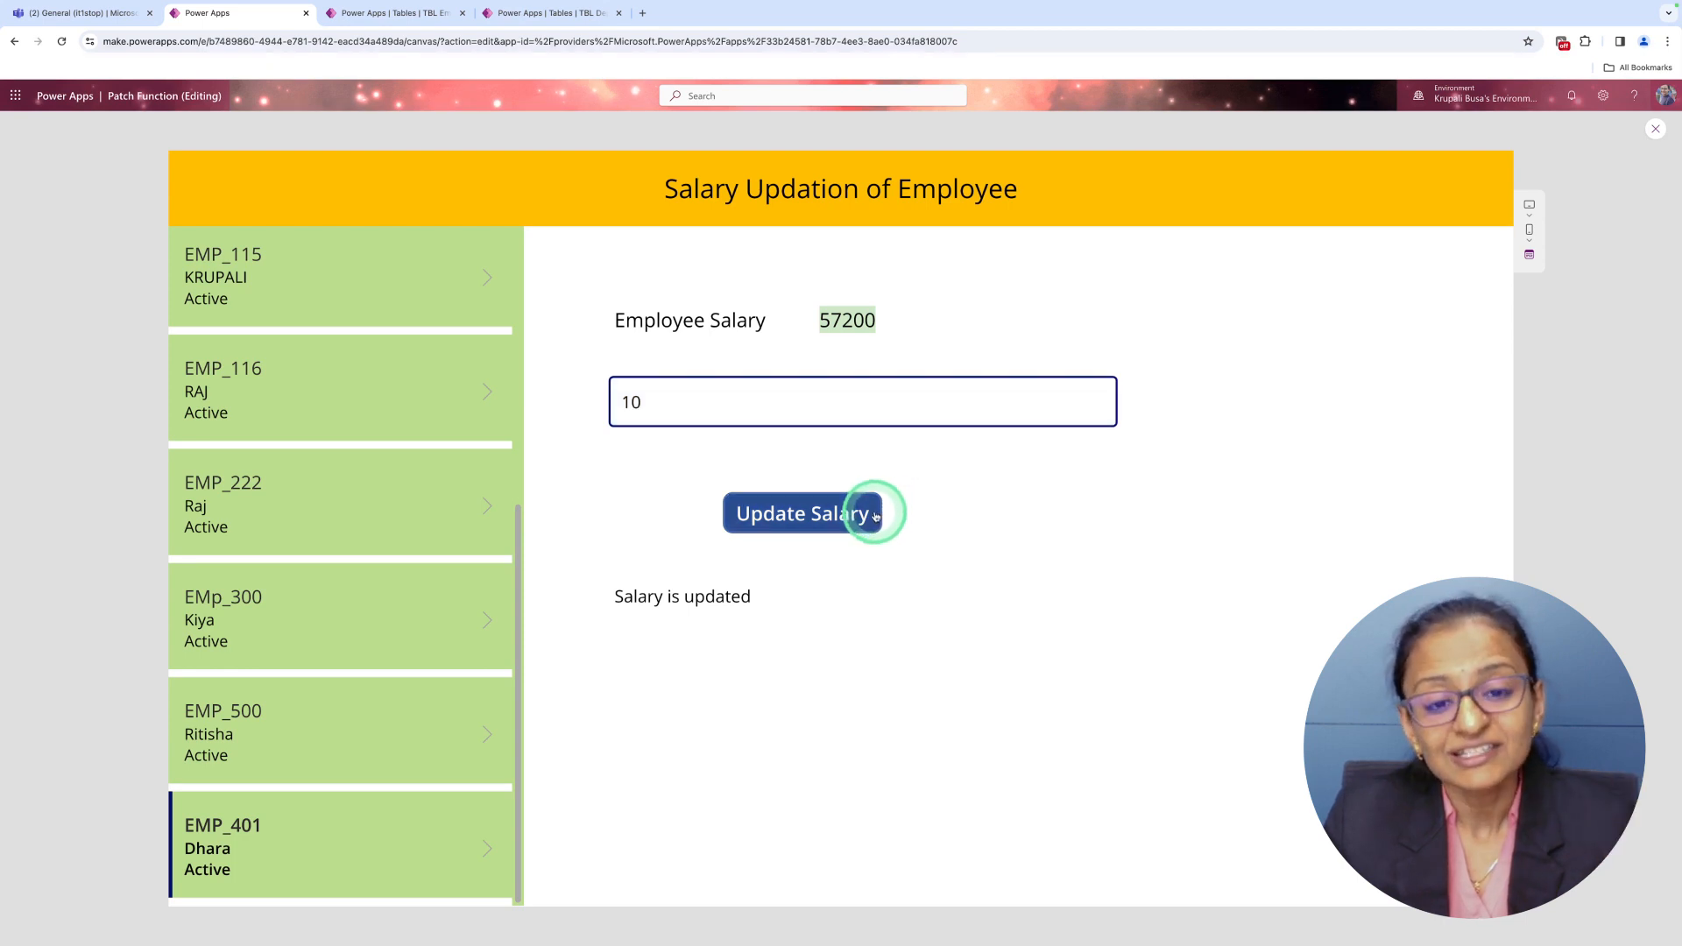
left_click(1654, 132)
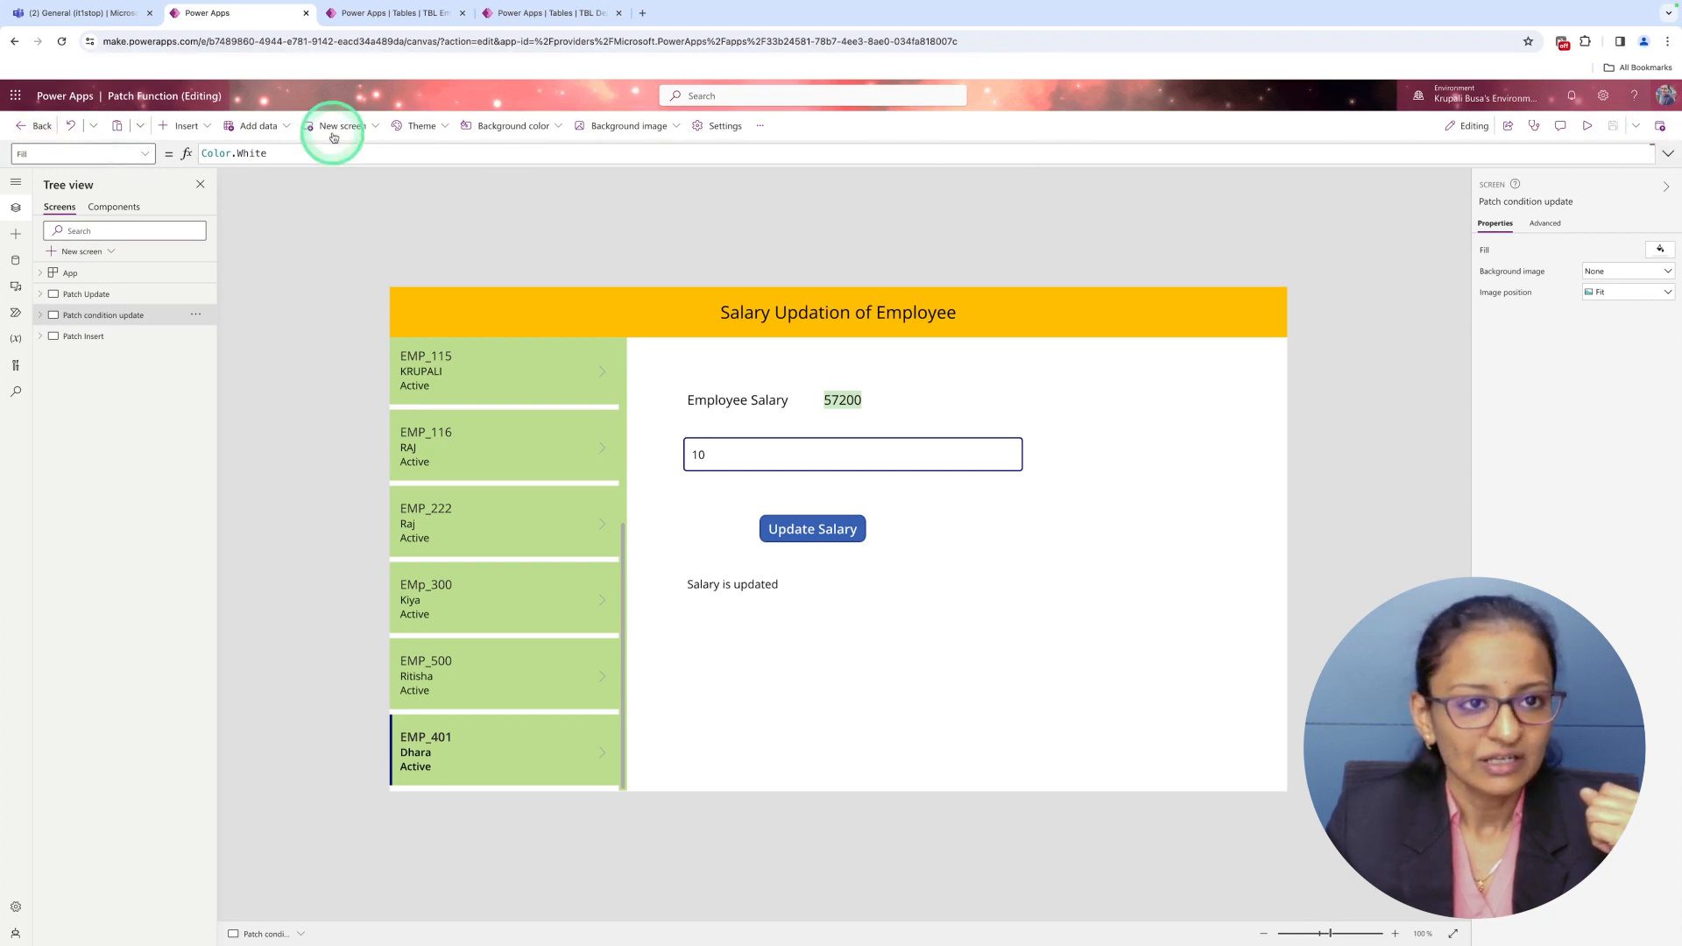
Start creating a new canvas app from blank in the Power Apps maker portal.
left_click(392, 13)
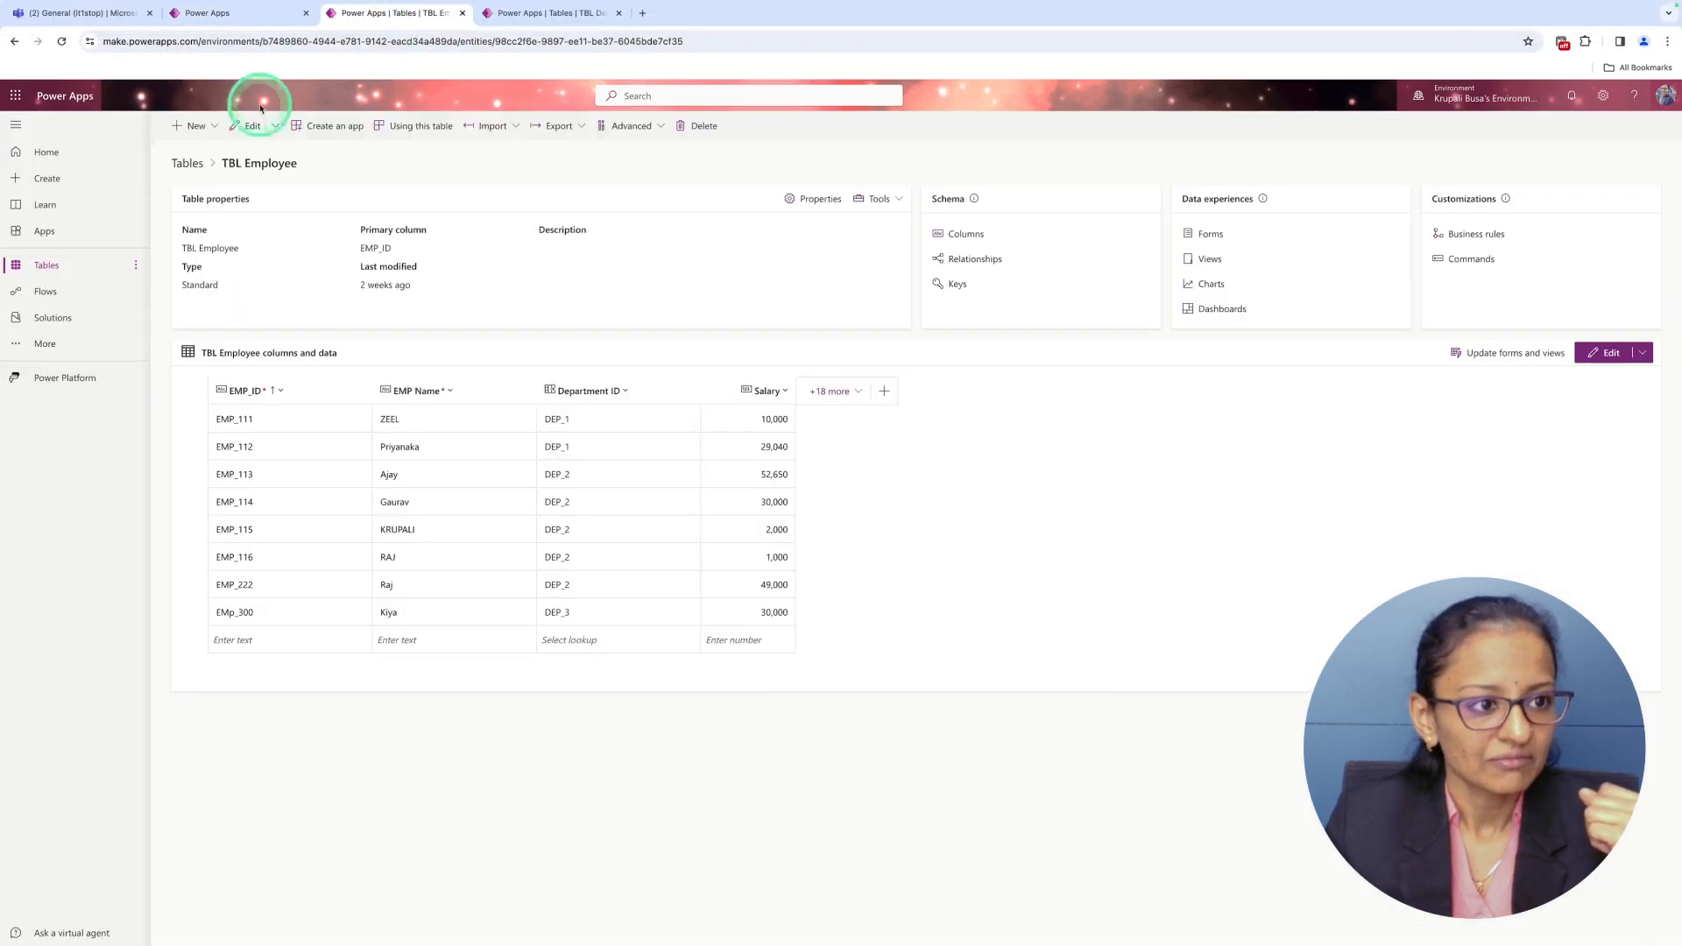
left_click(64, 178)
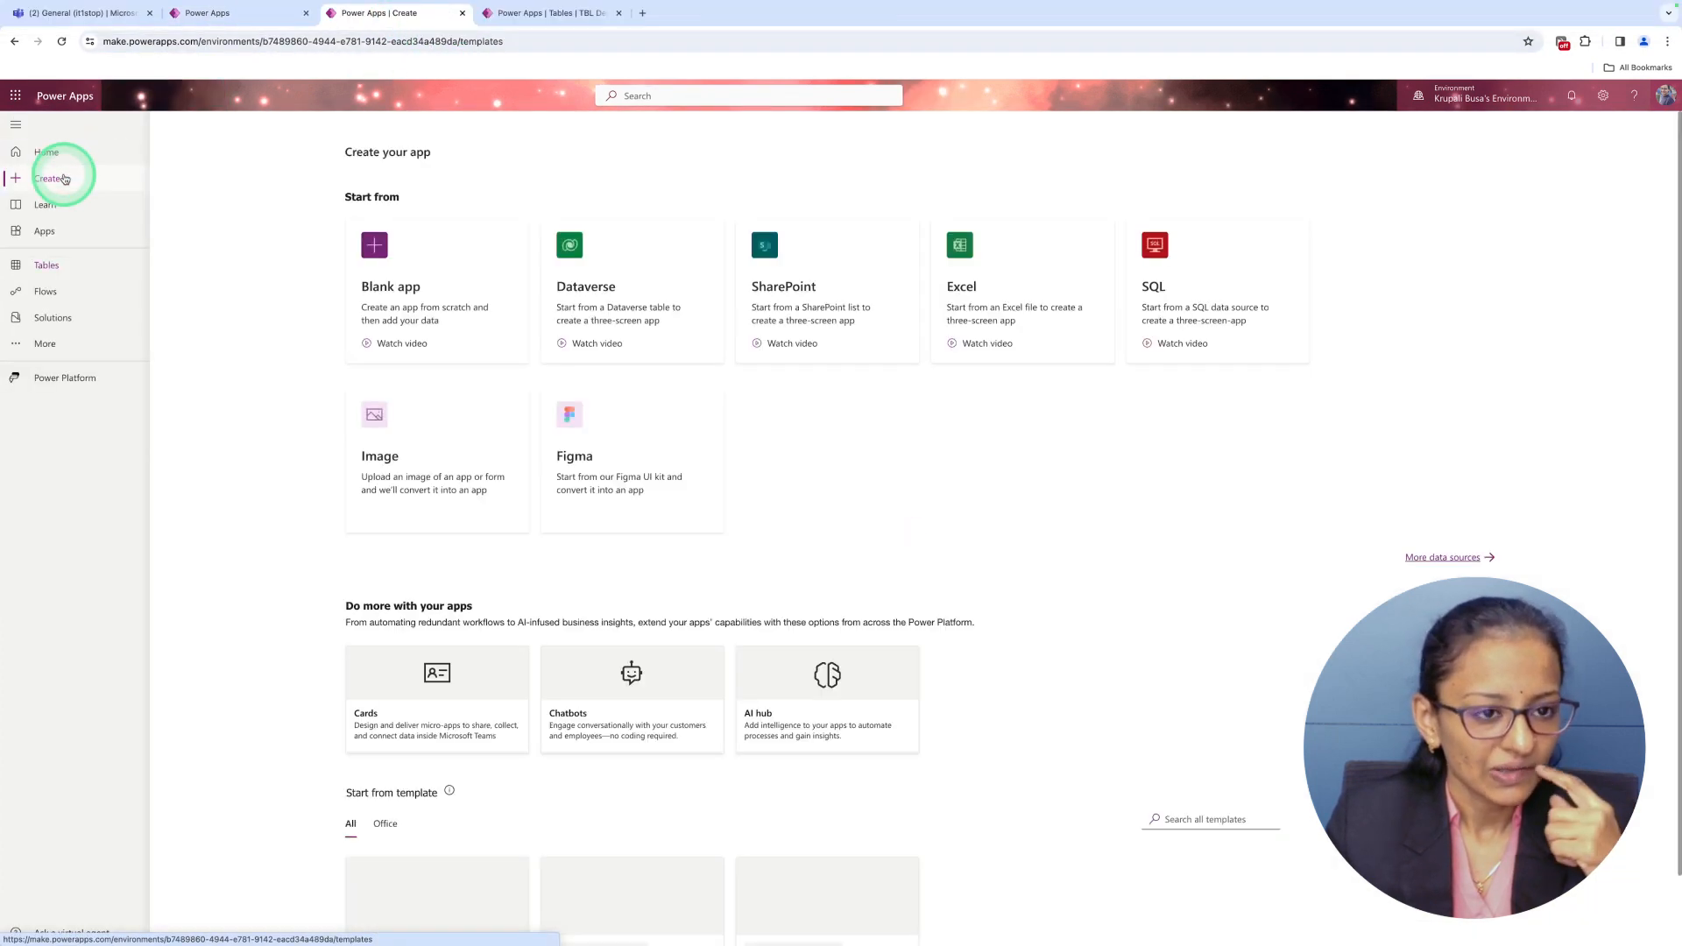
left_click(419, 294)
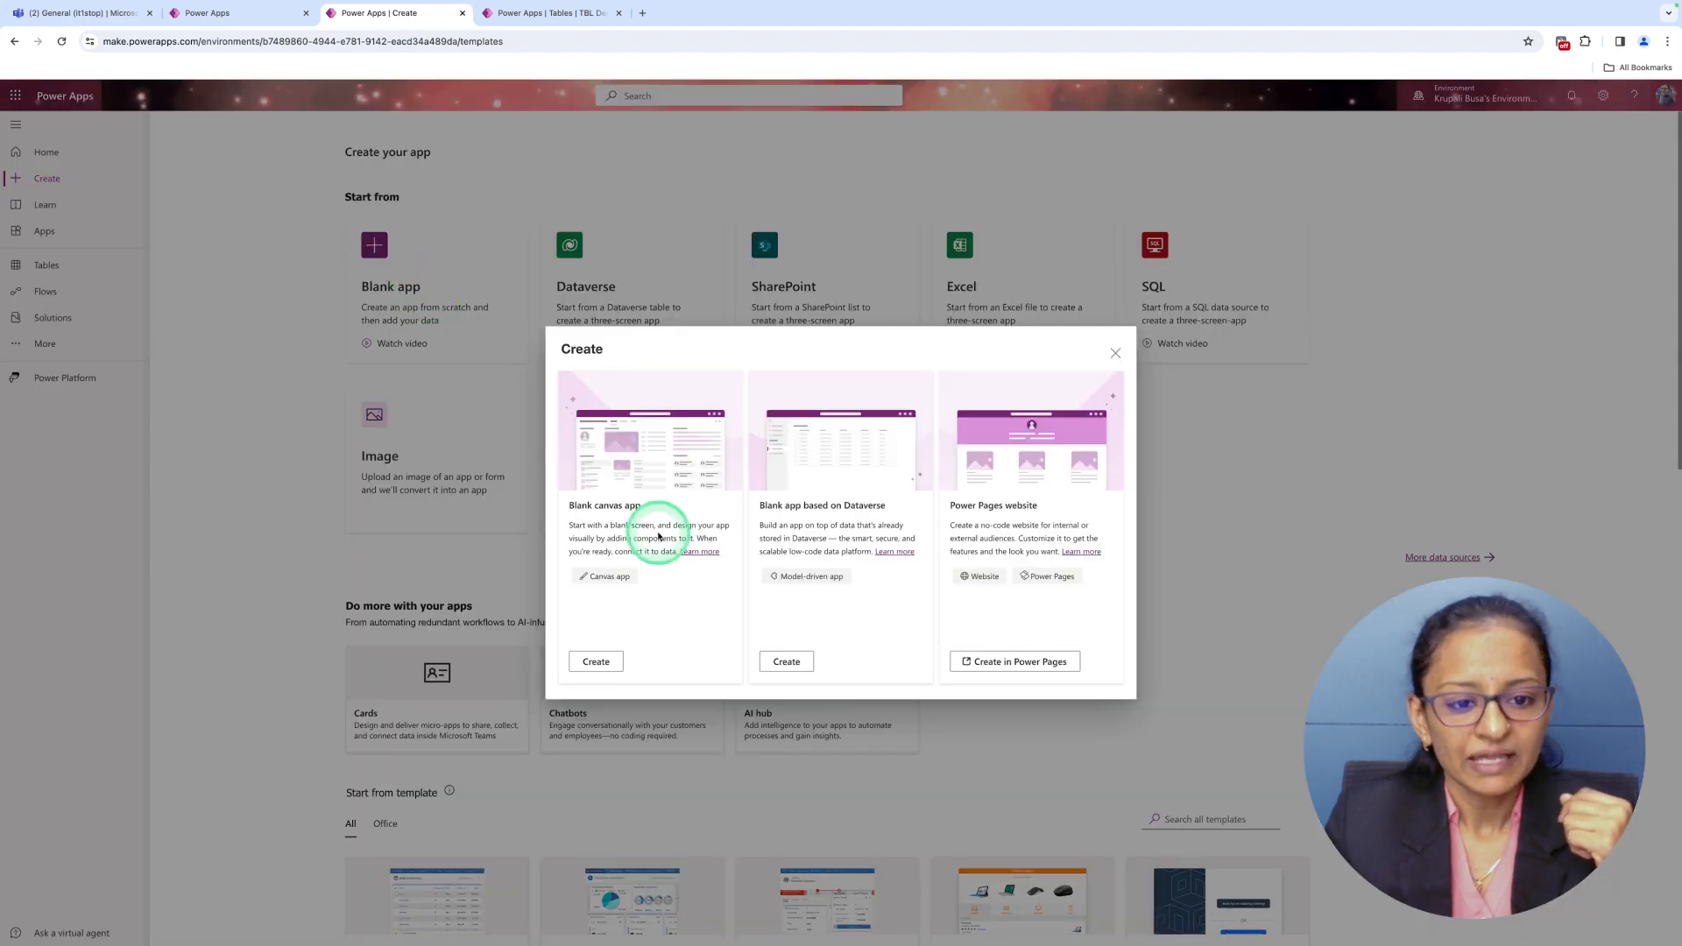
left_click(595, 664)
left_click(953, 665)
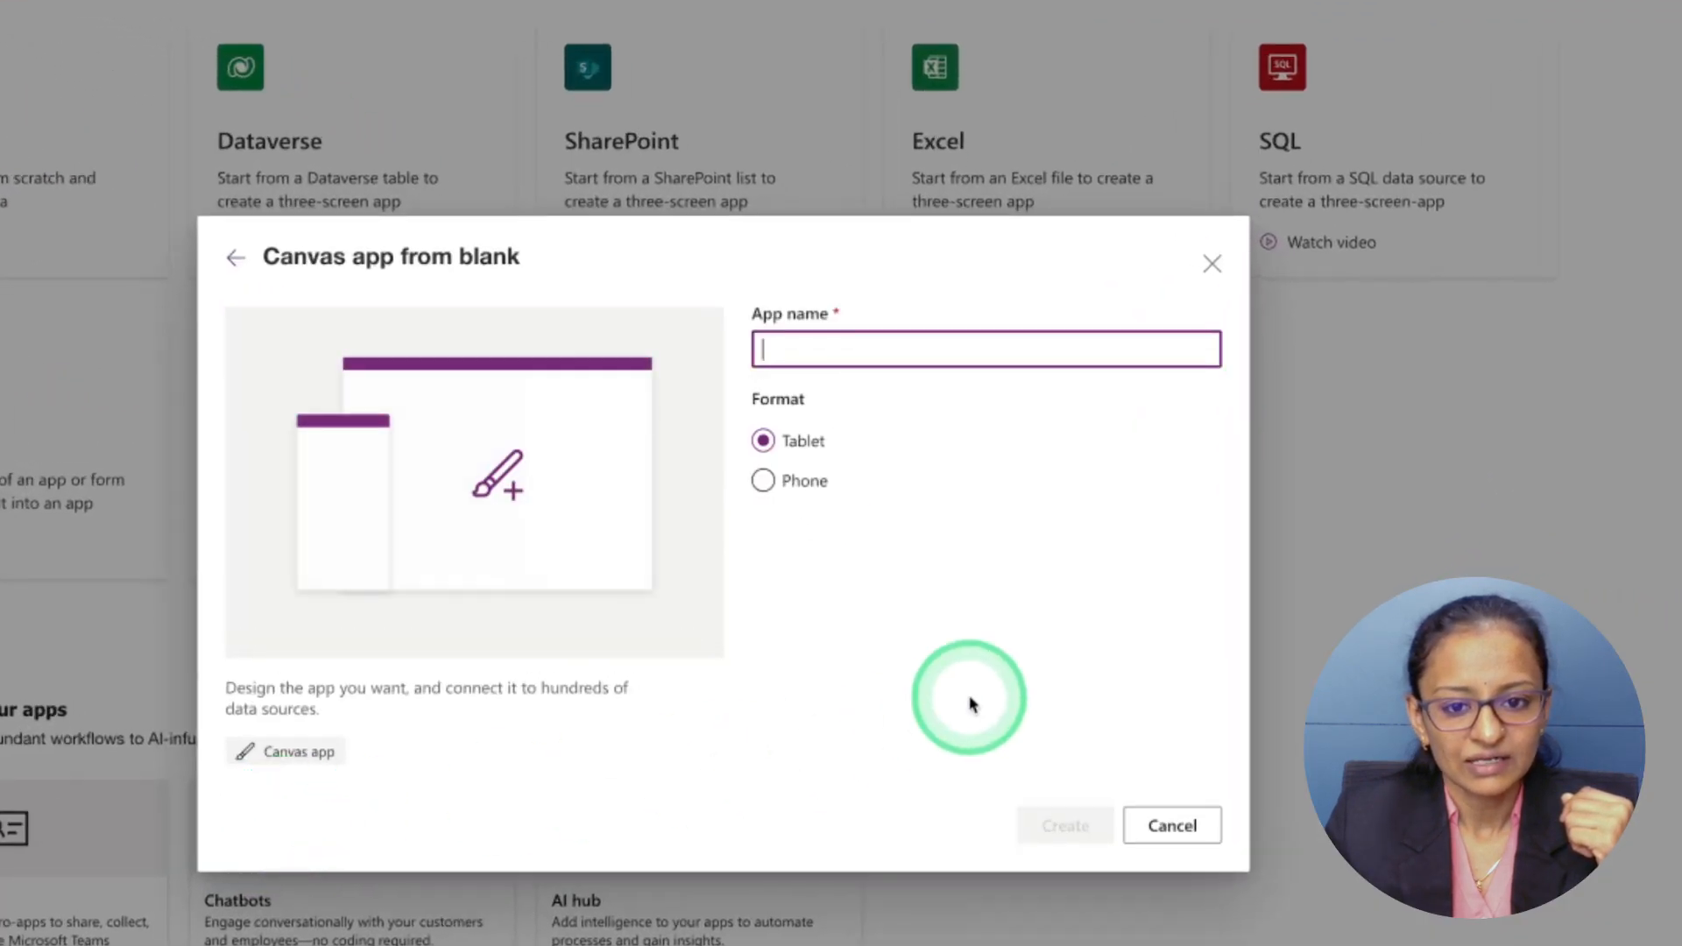
left_click(923, 453)
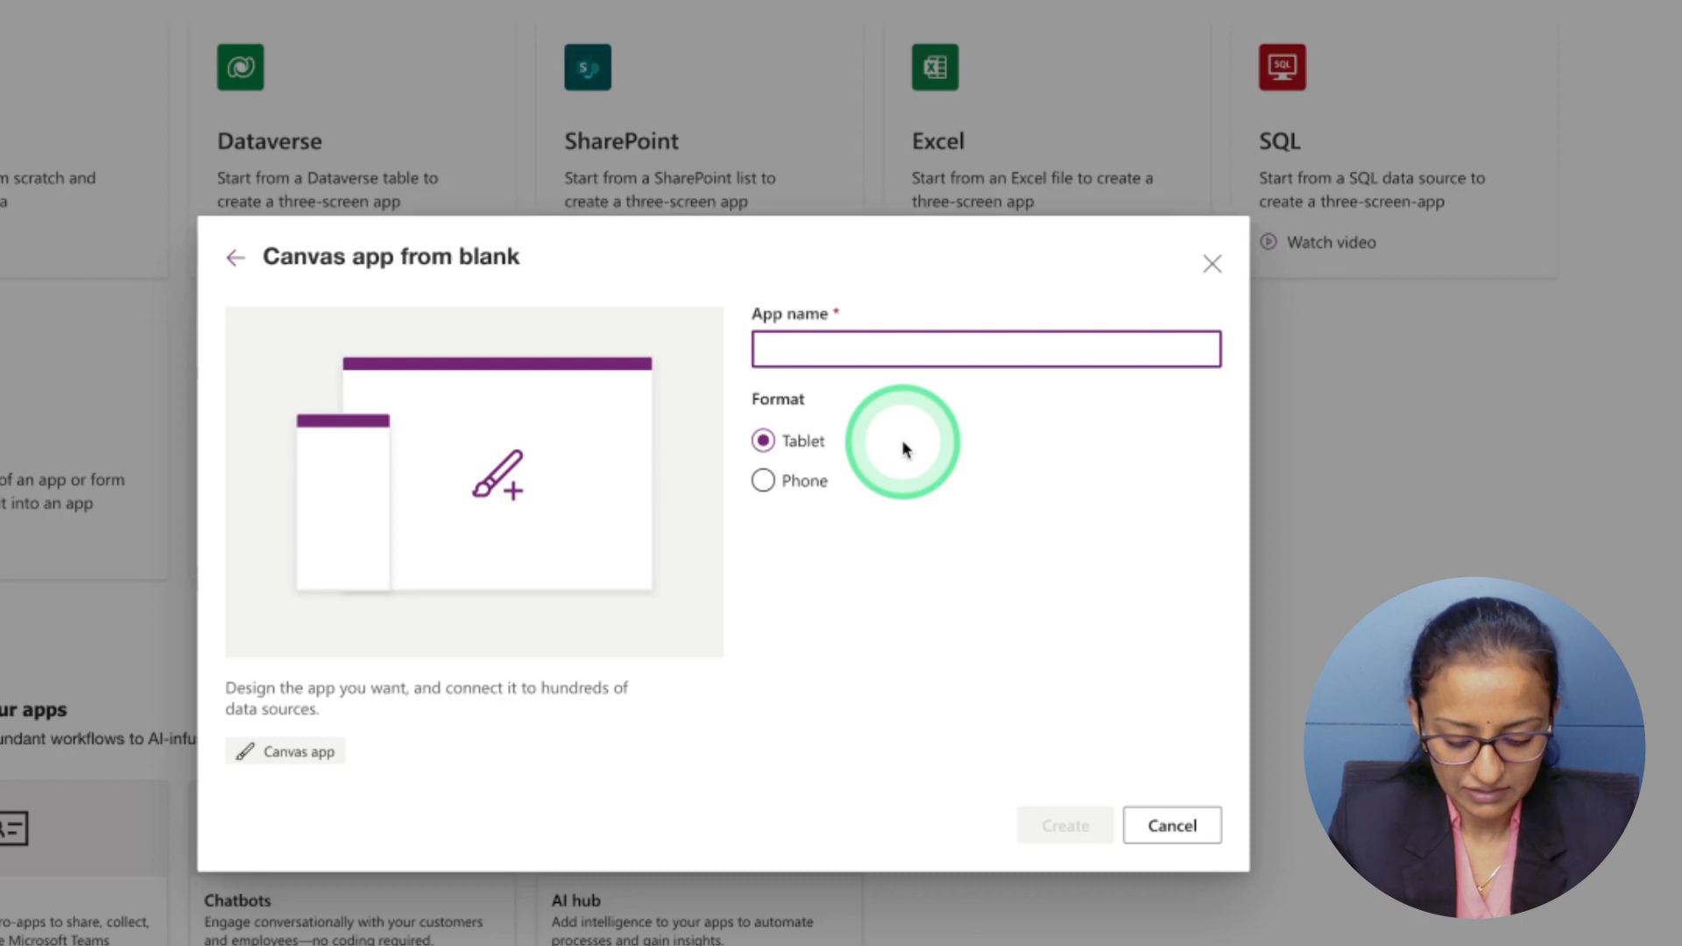
Name the app Patch function demo2 and create it in Tablet format.
type("Patch Func")
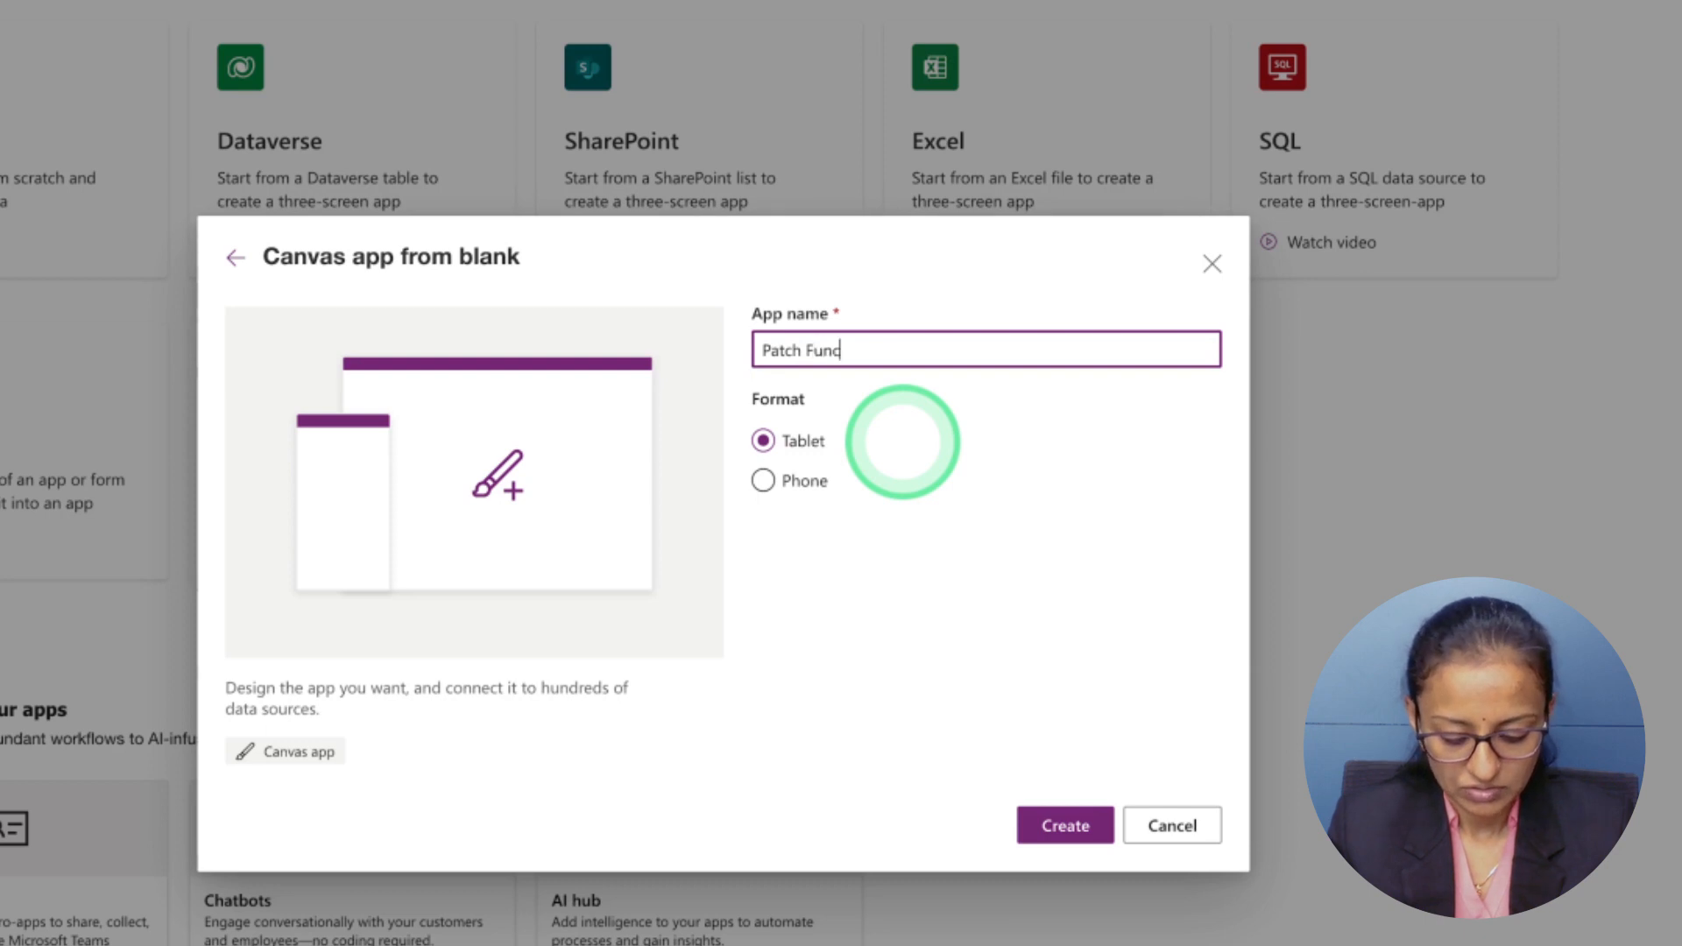
type("tion")
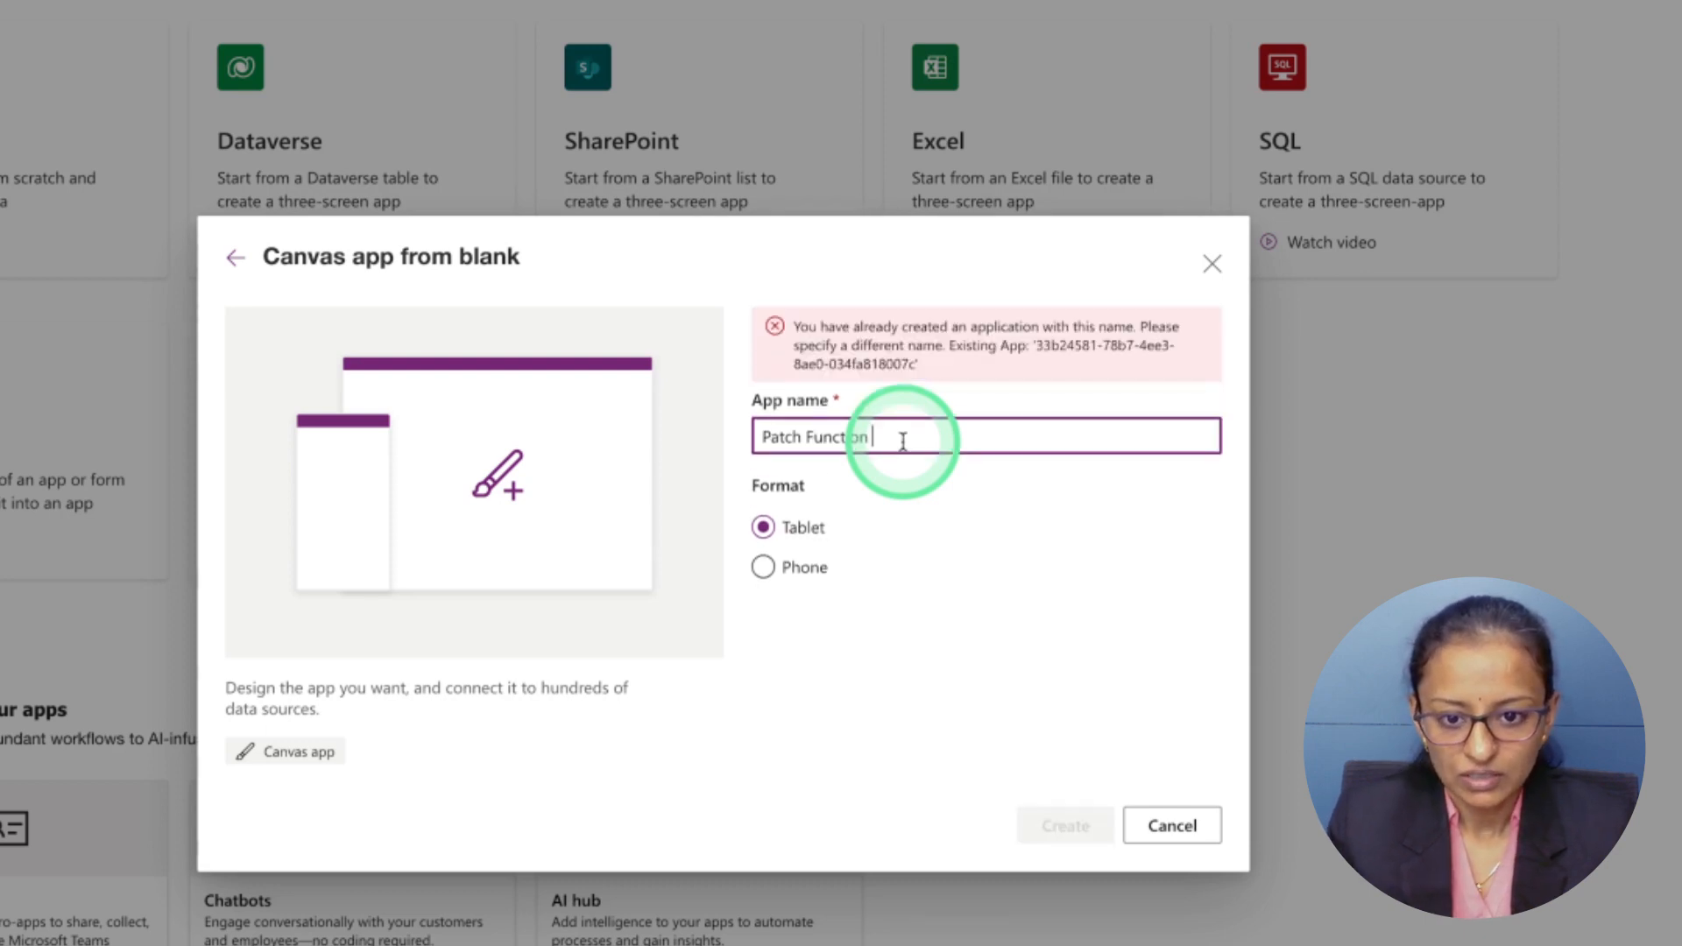
key("BackSpace")
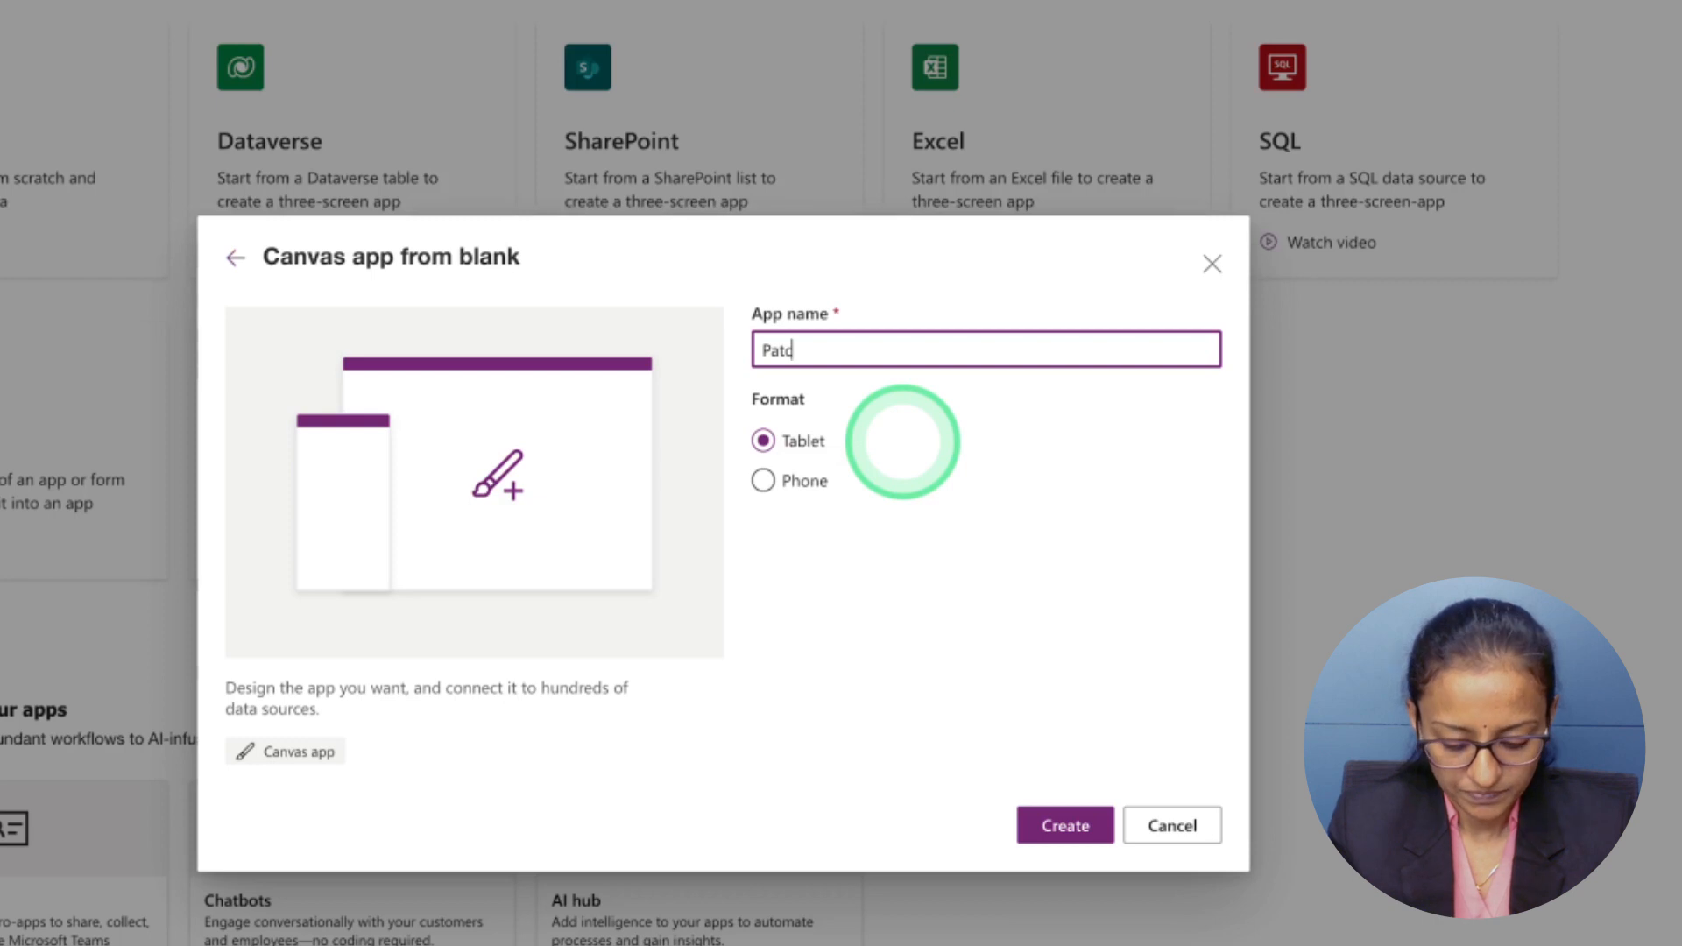
type("demo")
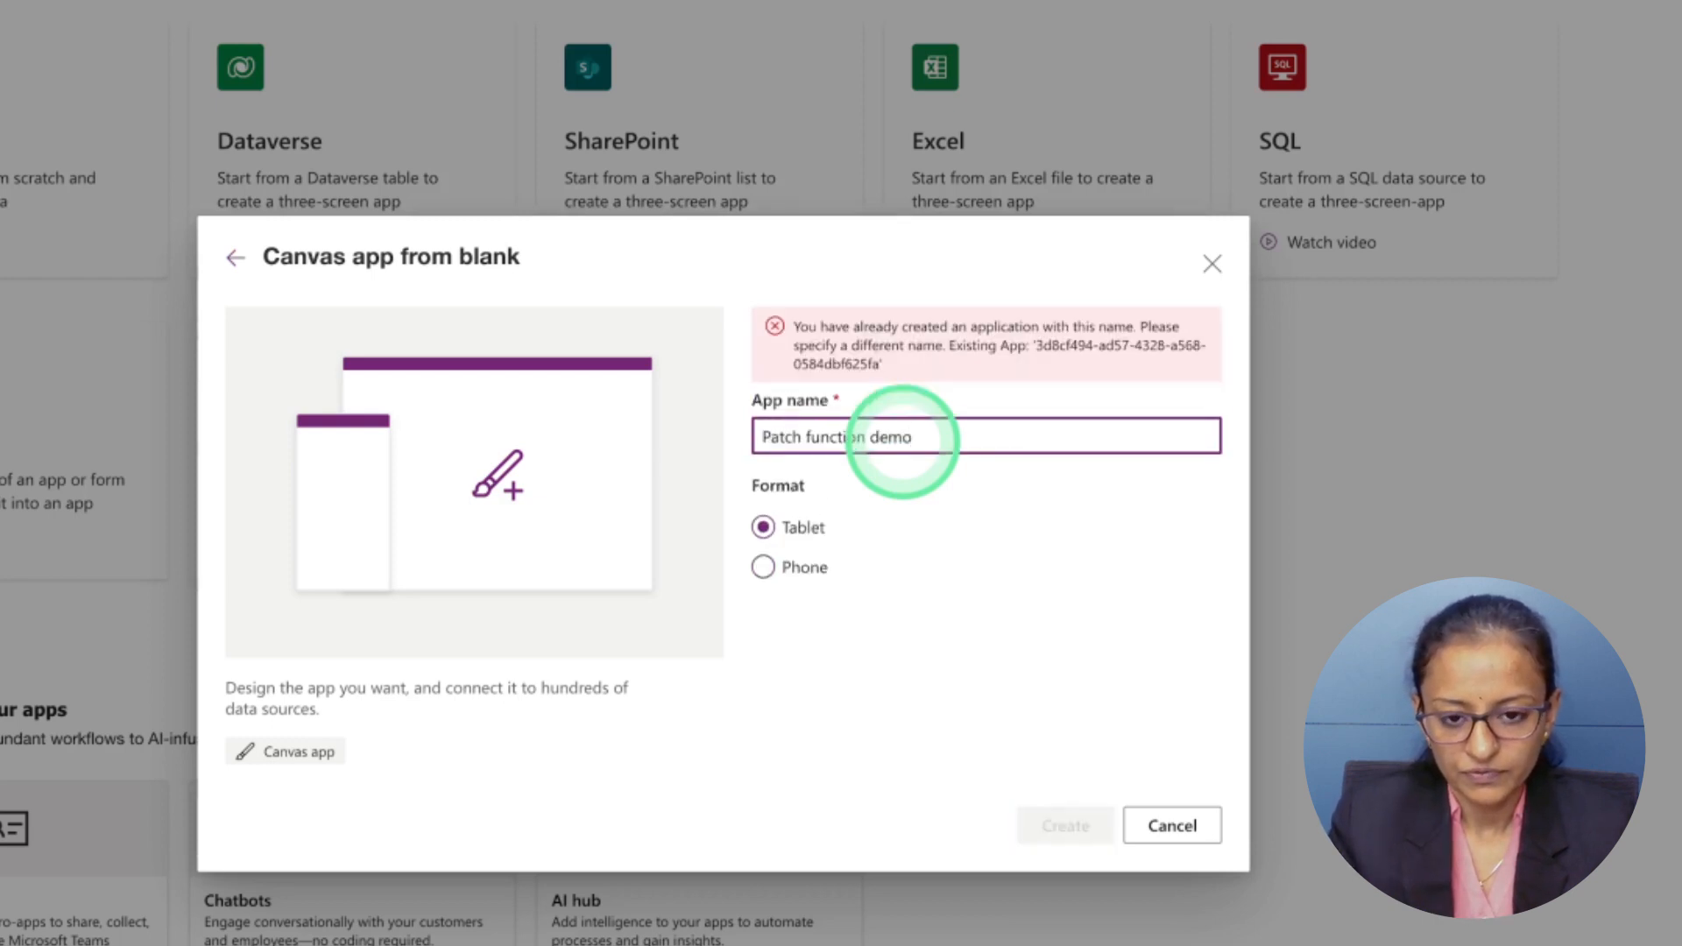
key("BackSpace")
key("BackSpace")
key("BackSpace")
key("BackSpace")
key("BackSpace")
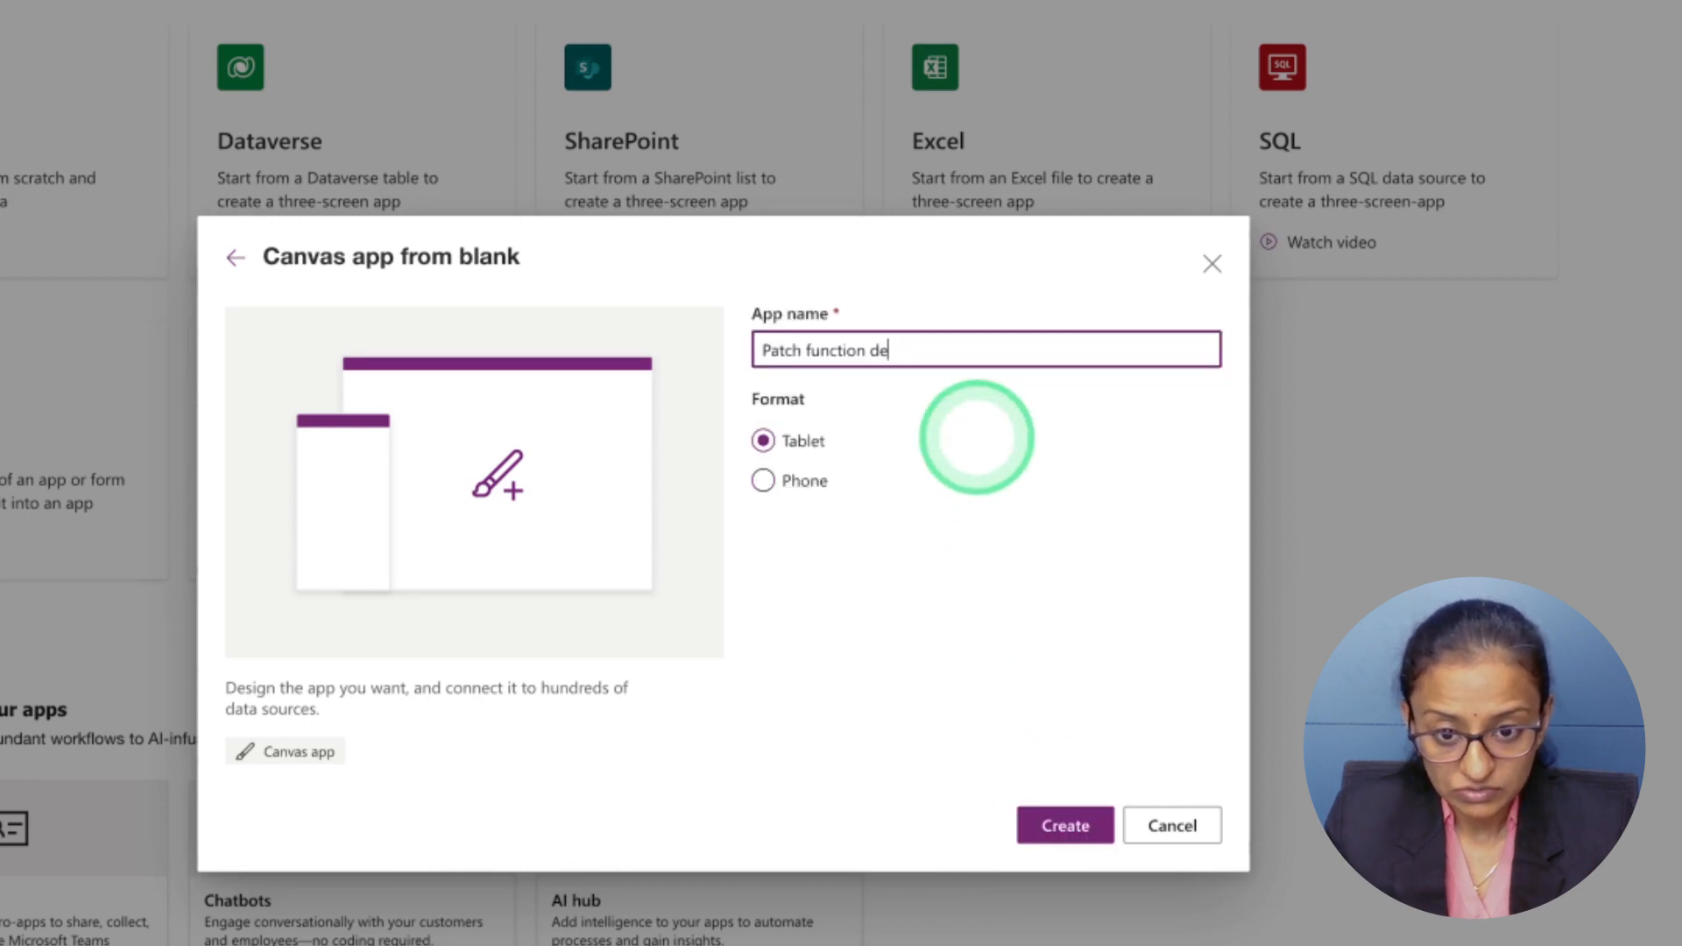
type("demo2")
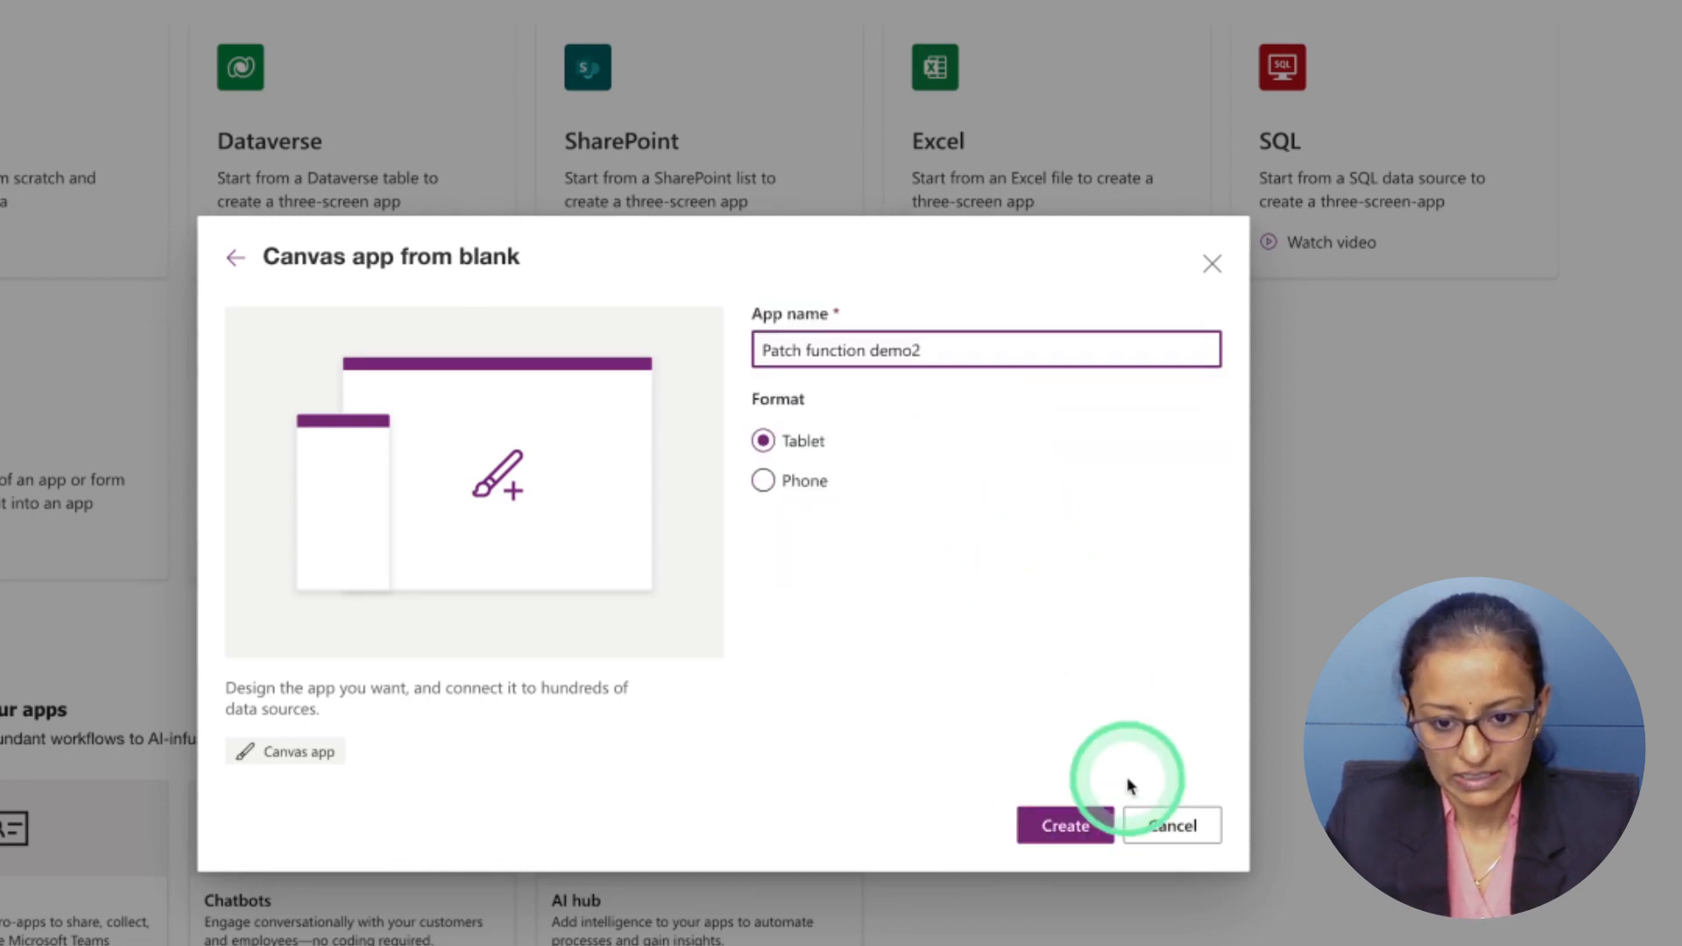
left_click(1066, 826)
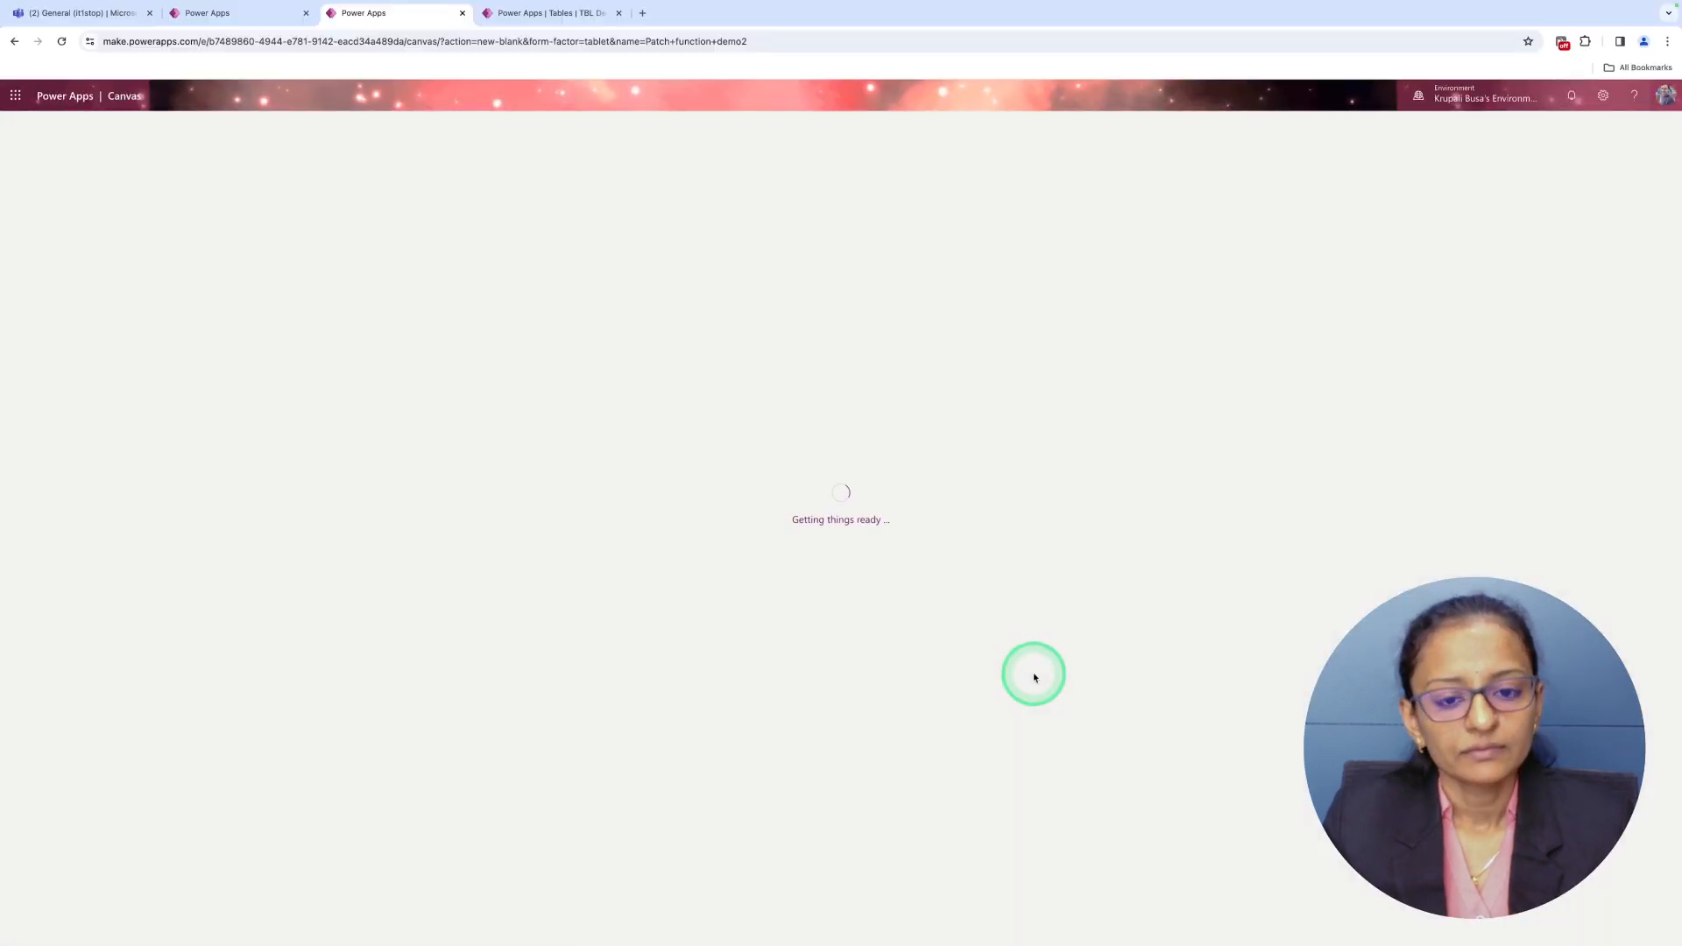
Add a new screen with the Sidebar layout to the Patch function demo2 app.
left_click(218, 15)
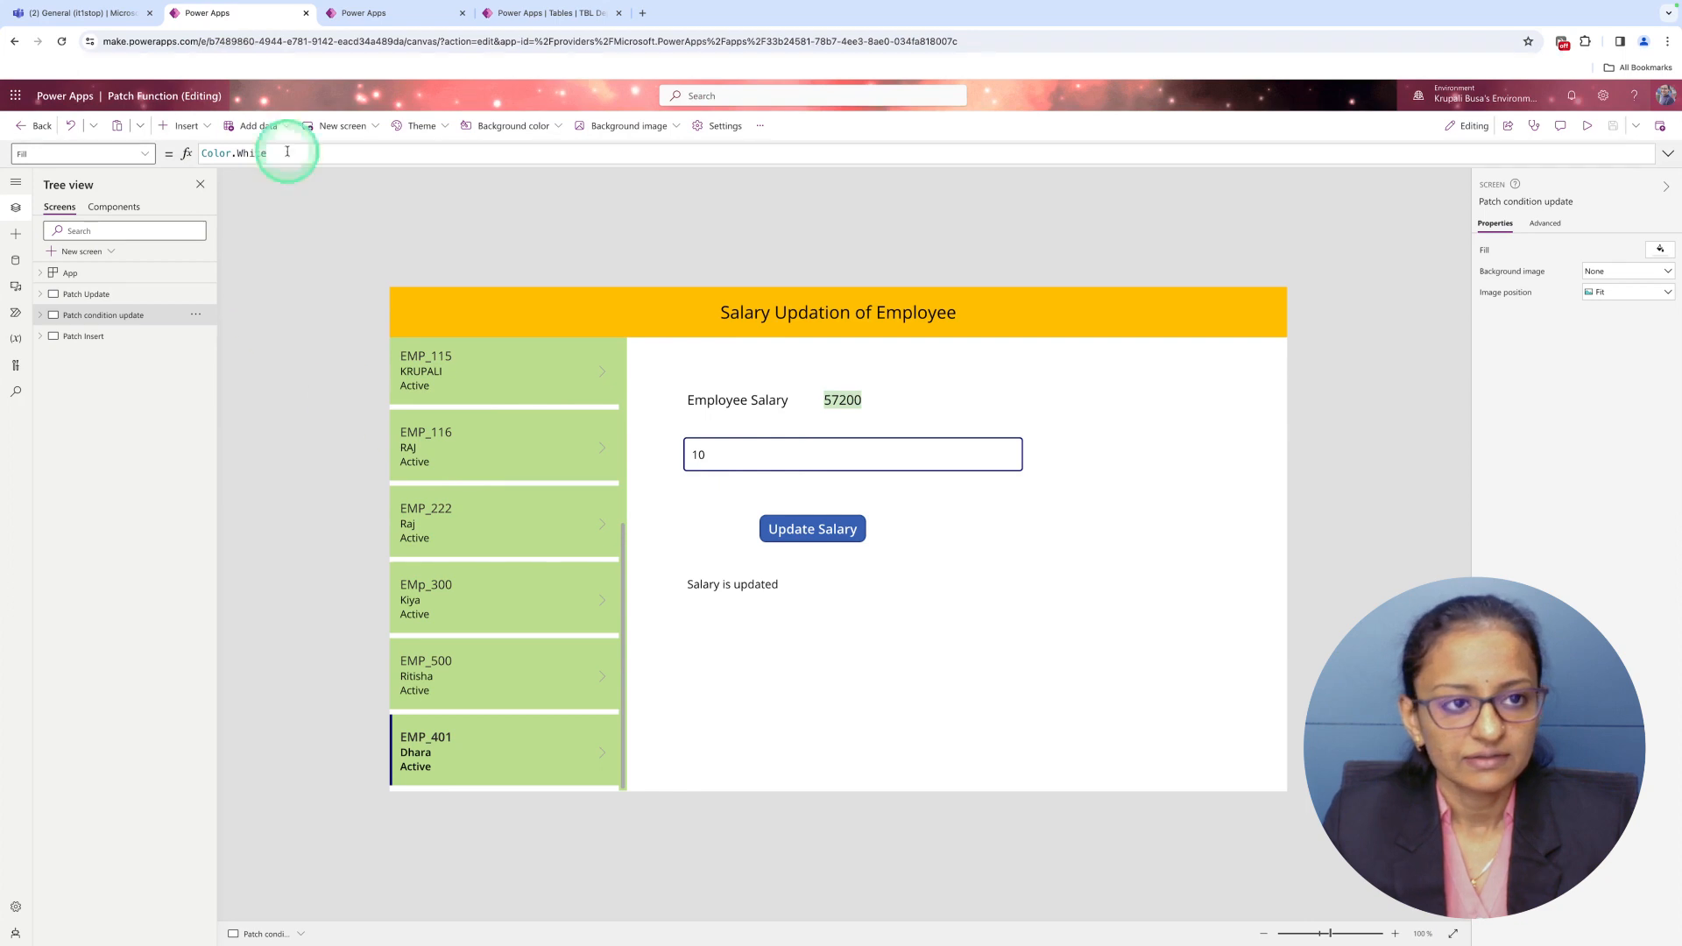
left_click(402, 18)
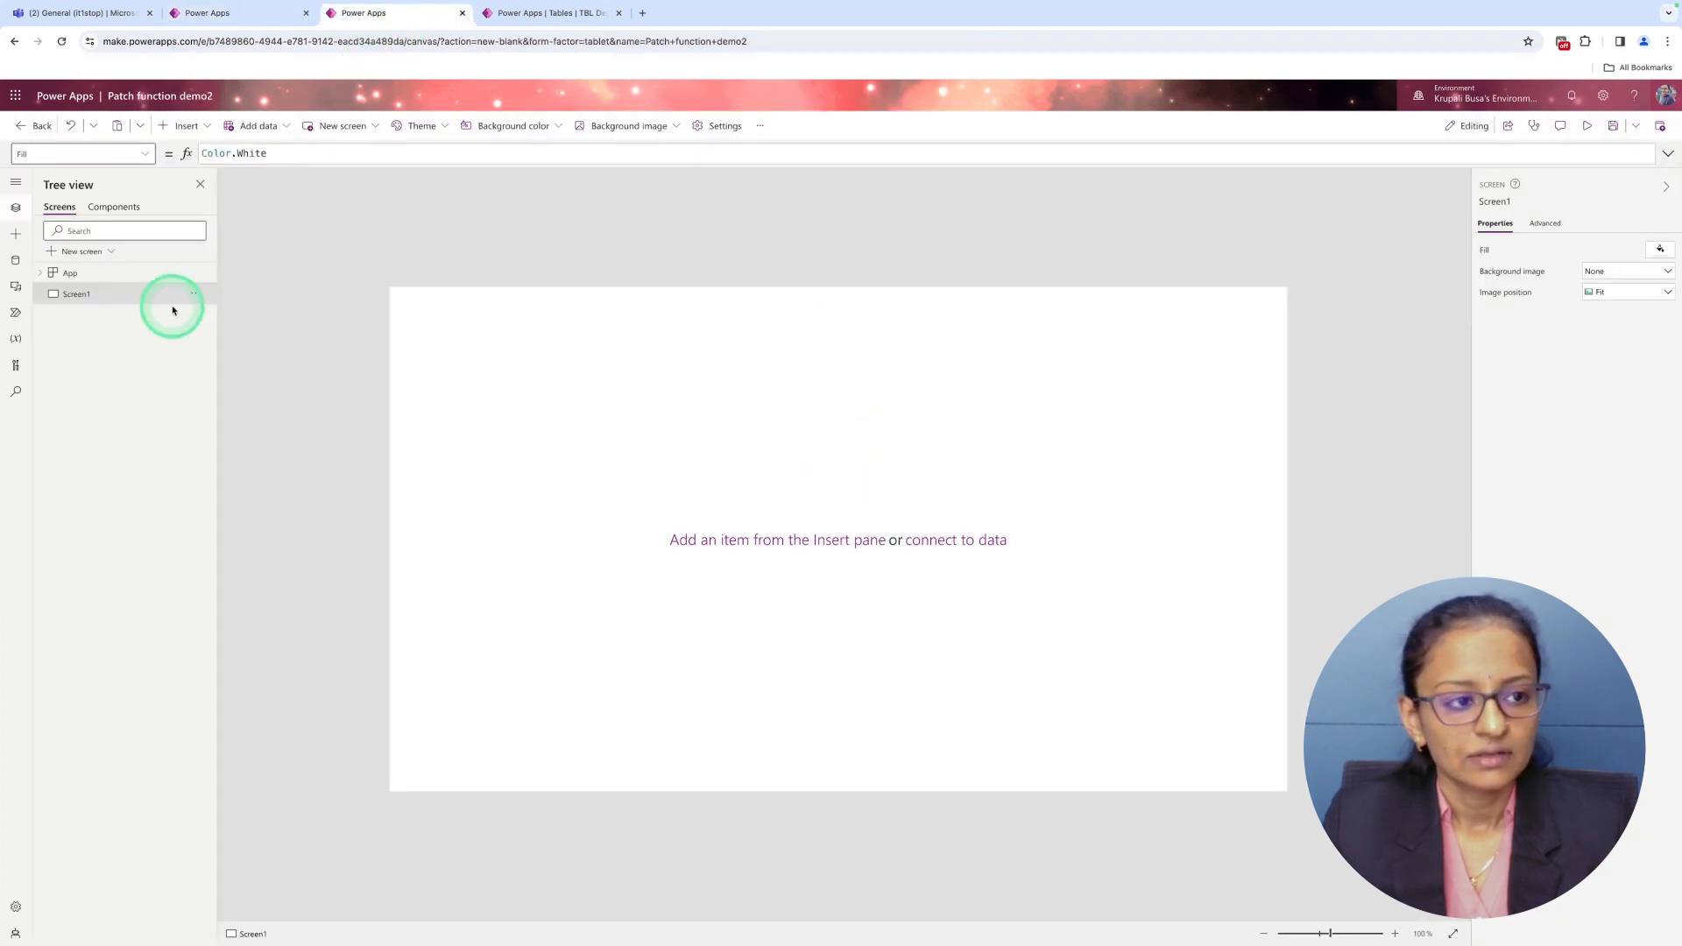
left_click(93, 253)
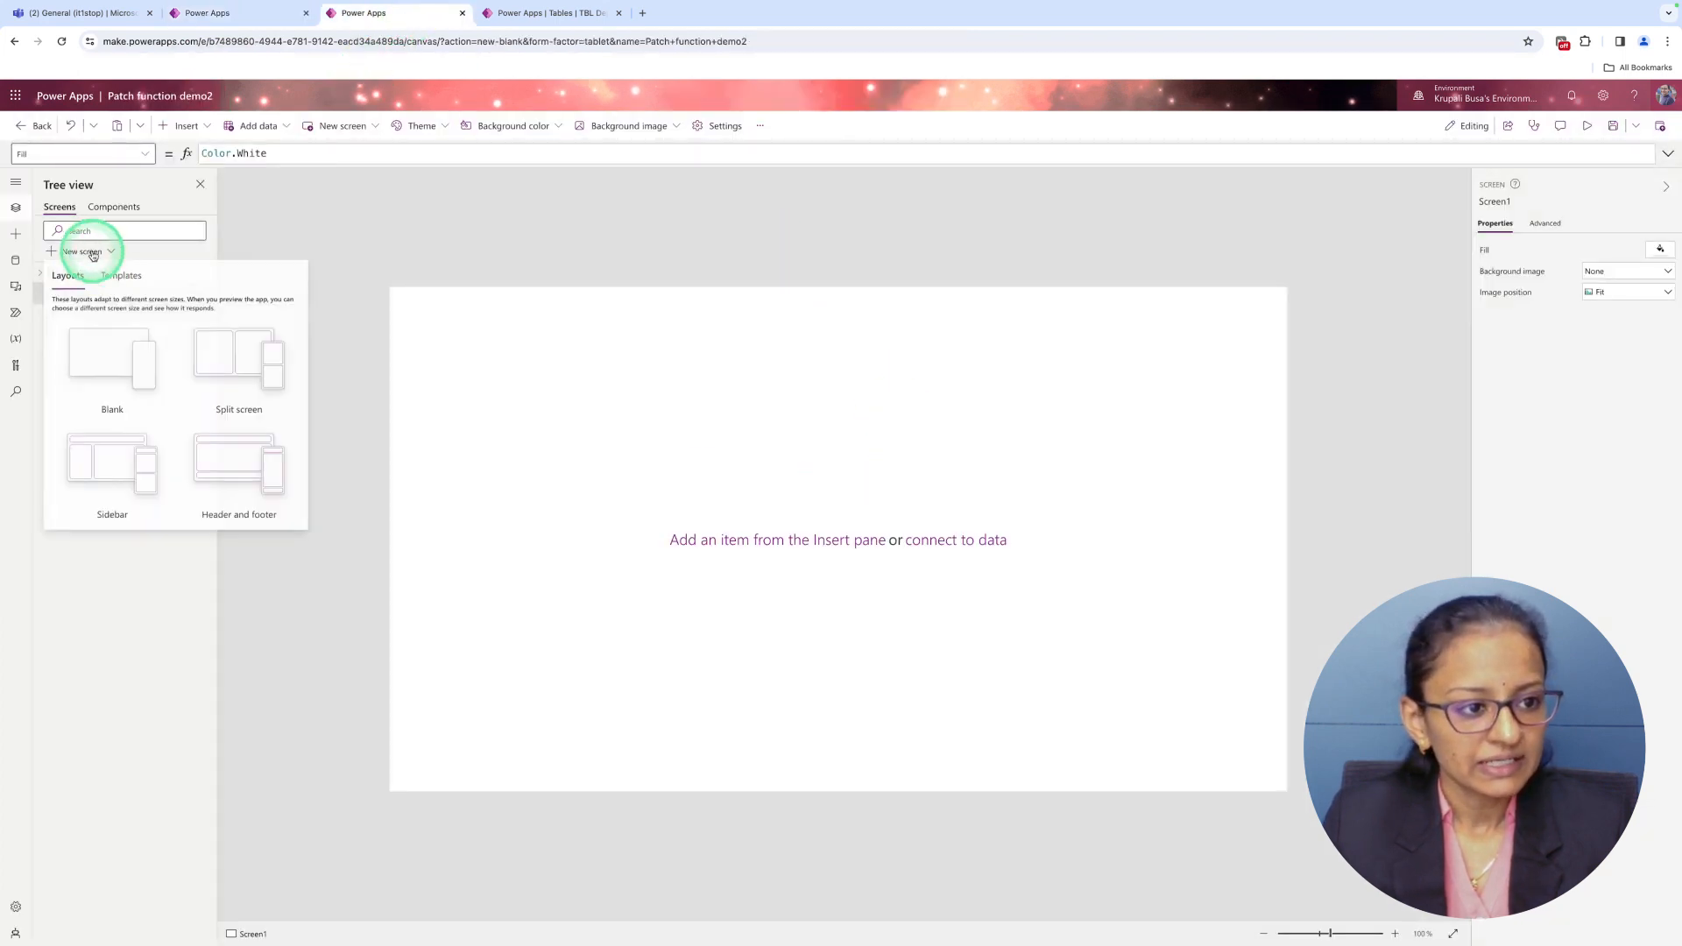
left_click(154, 462)
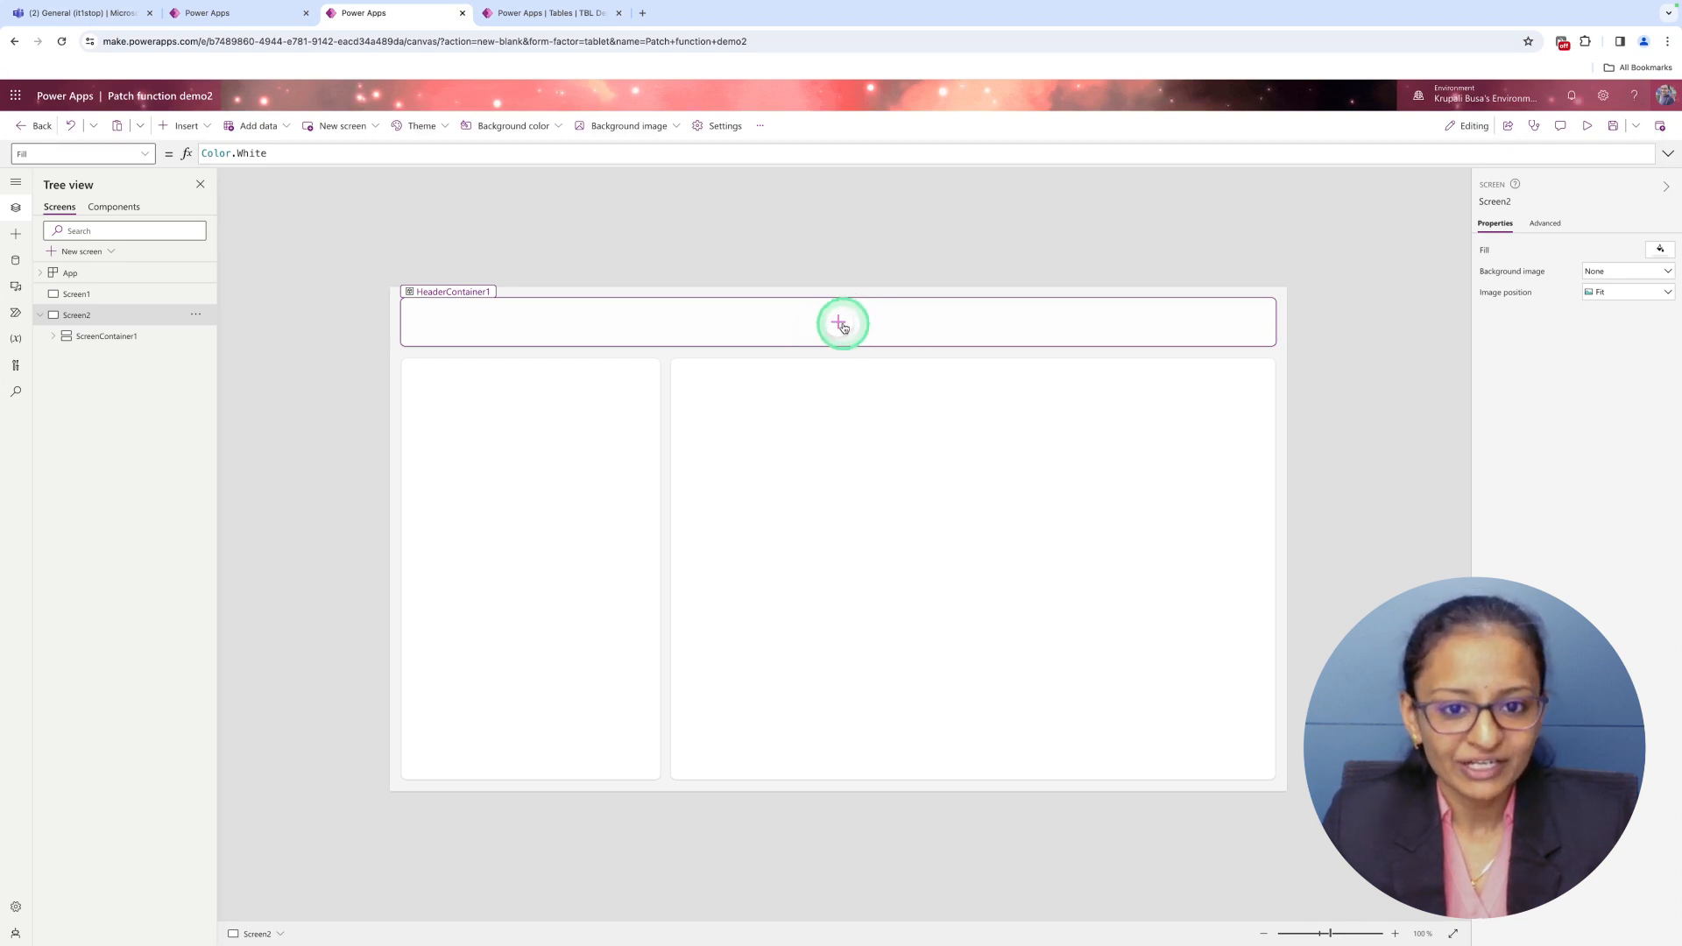
Insert a text label reading Add EMPOYEE in the header container and centre it horizontally.
left_click(842, 326)
left_click(913, 183)
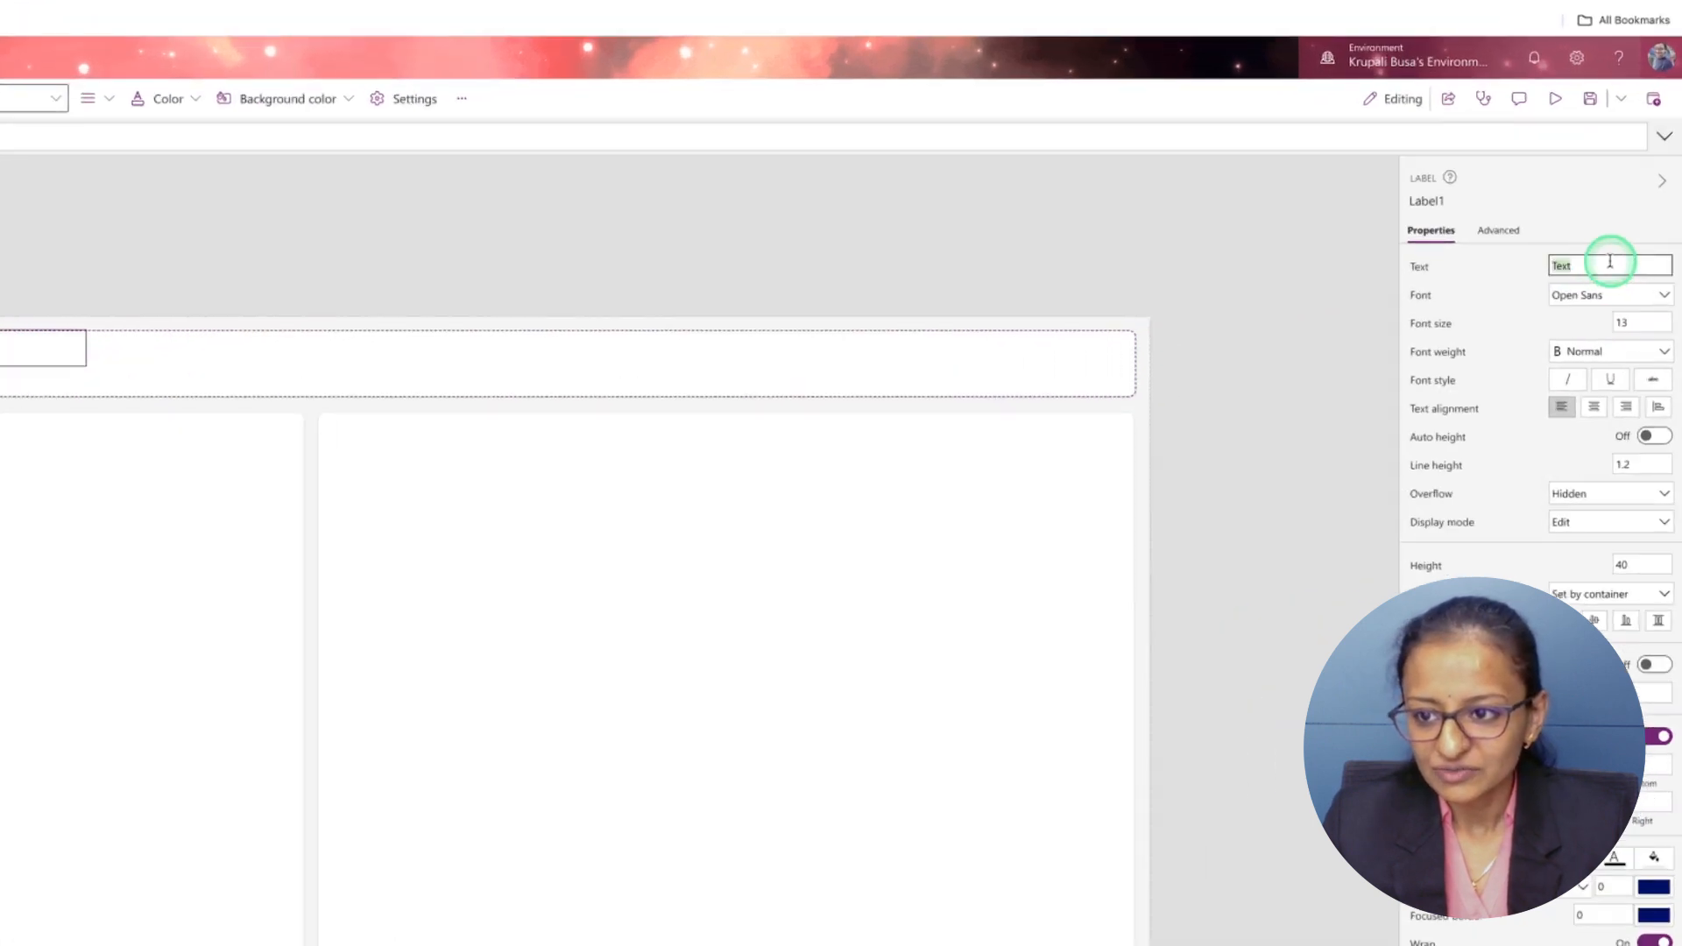
left_click(1628, 247)
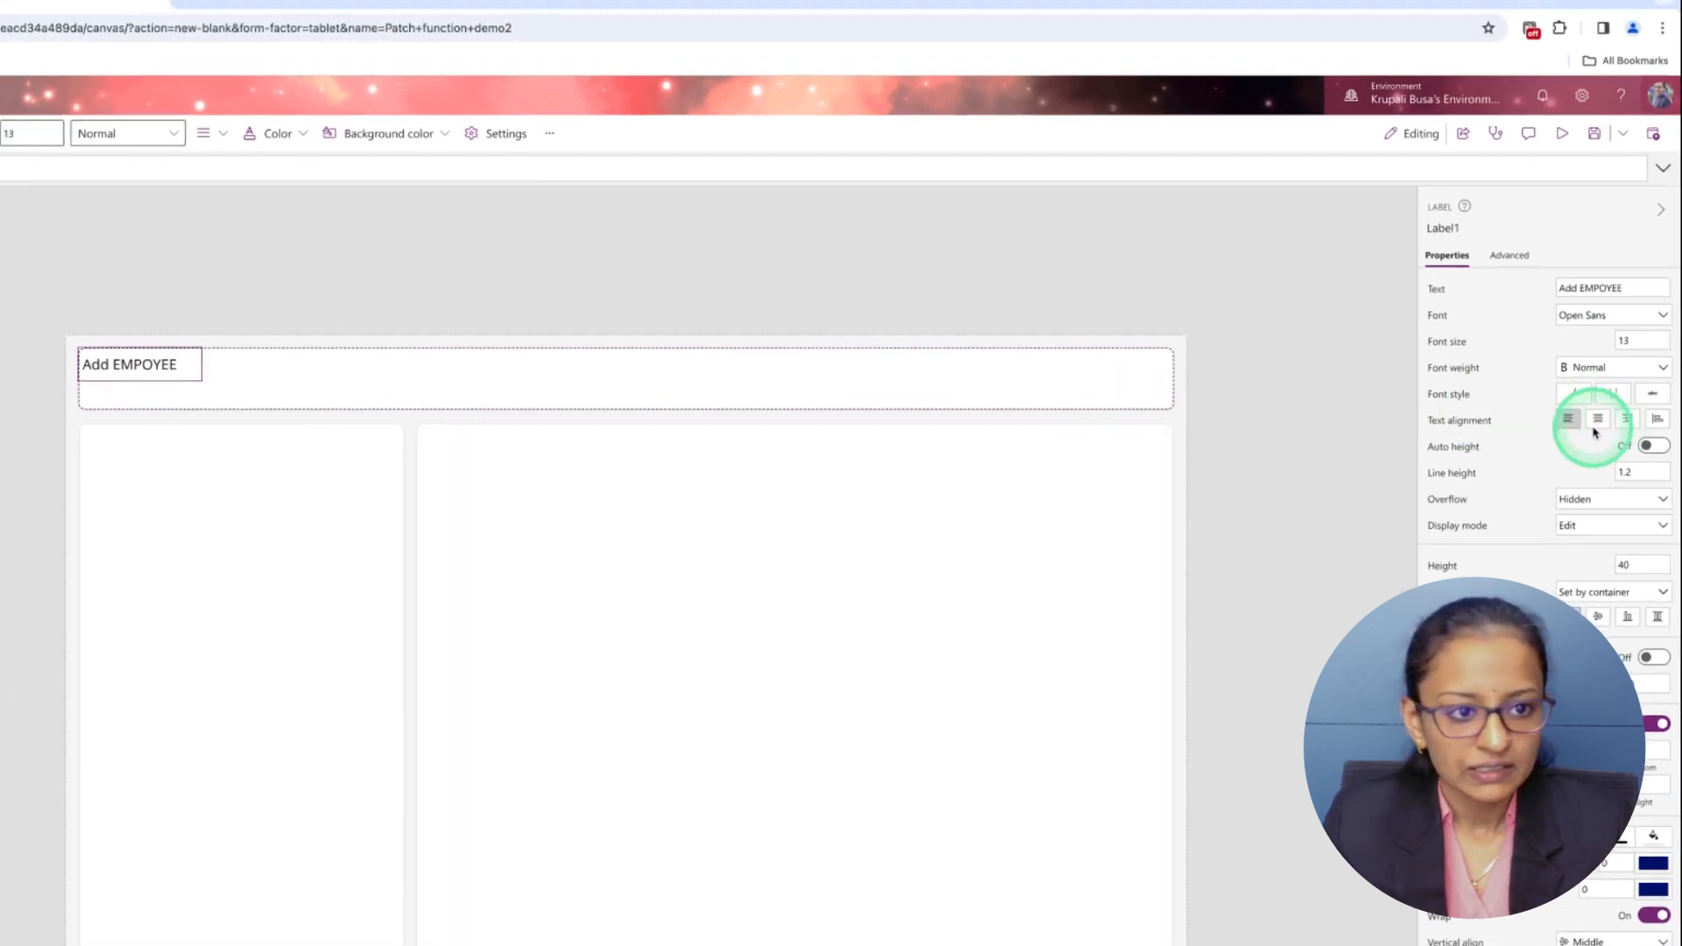
left_click(1596, 420)
left_click(357, 406)
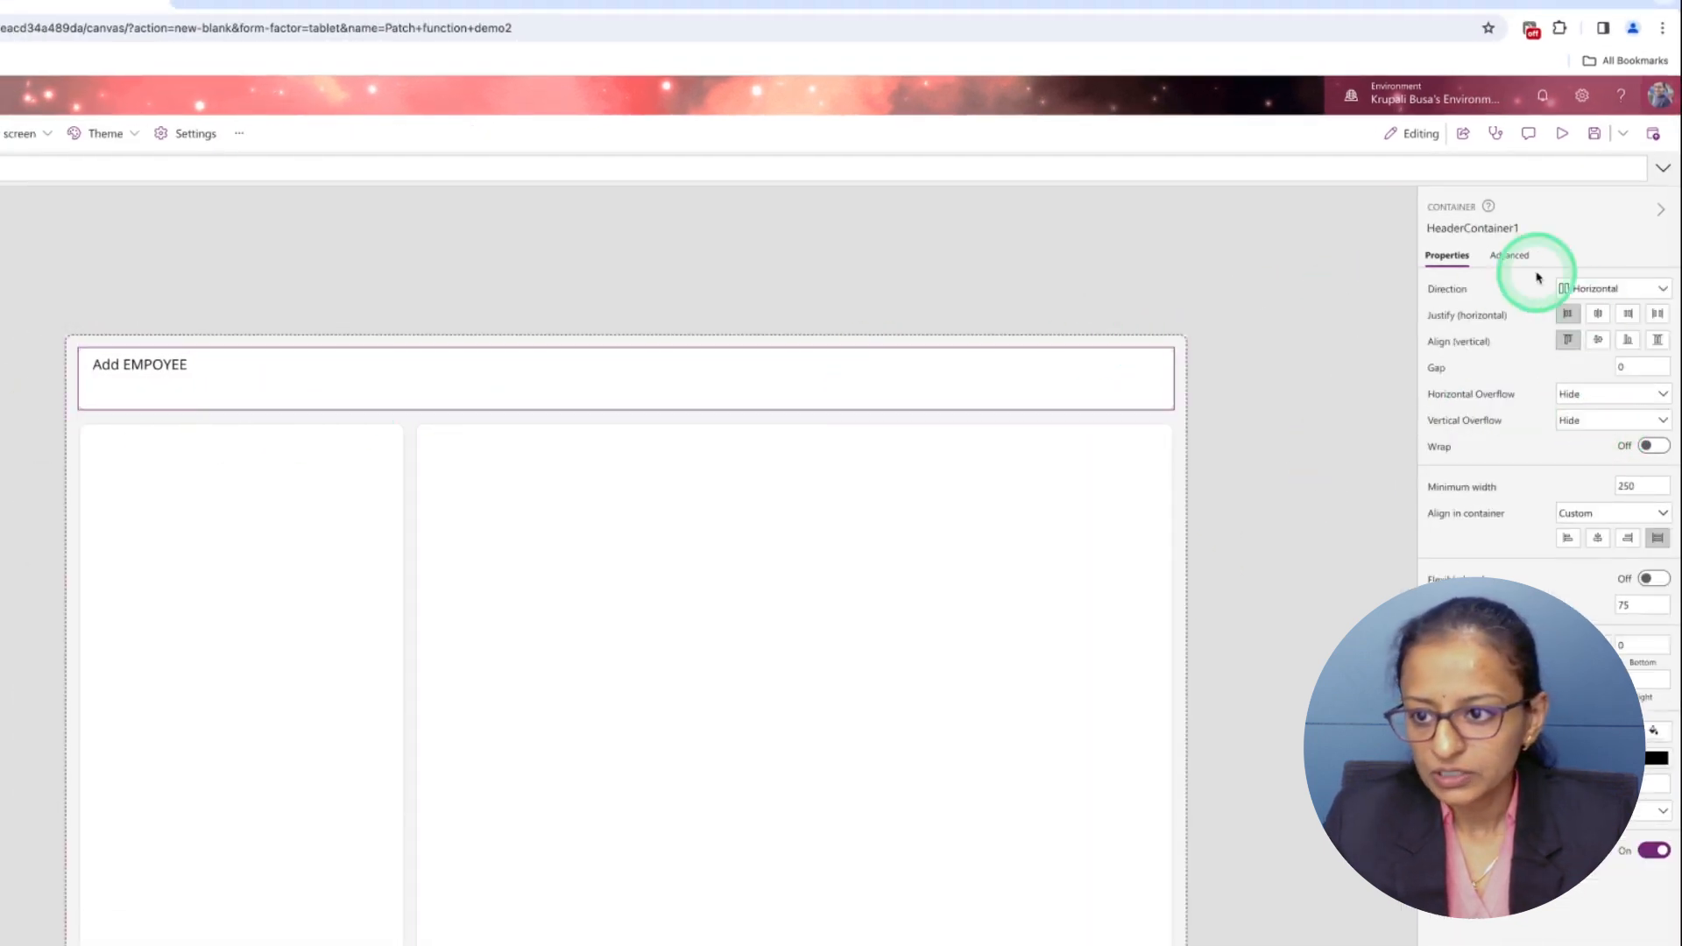
left_click(1598, 314)
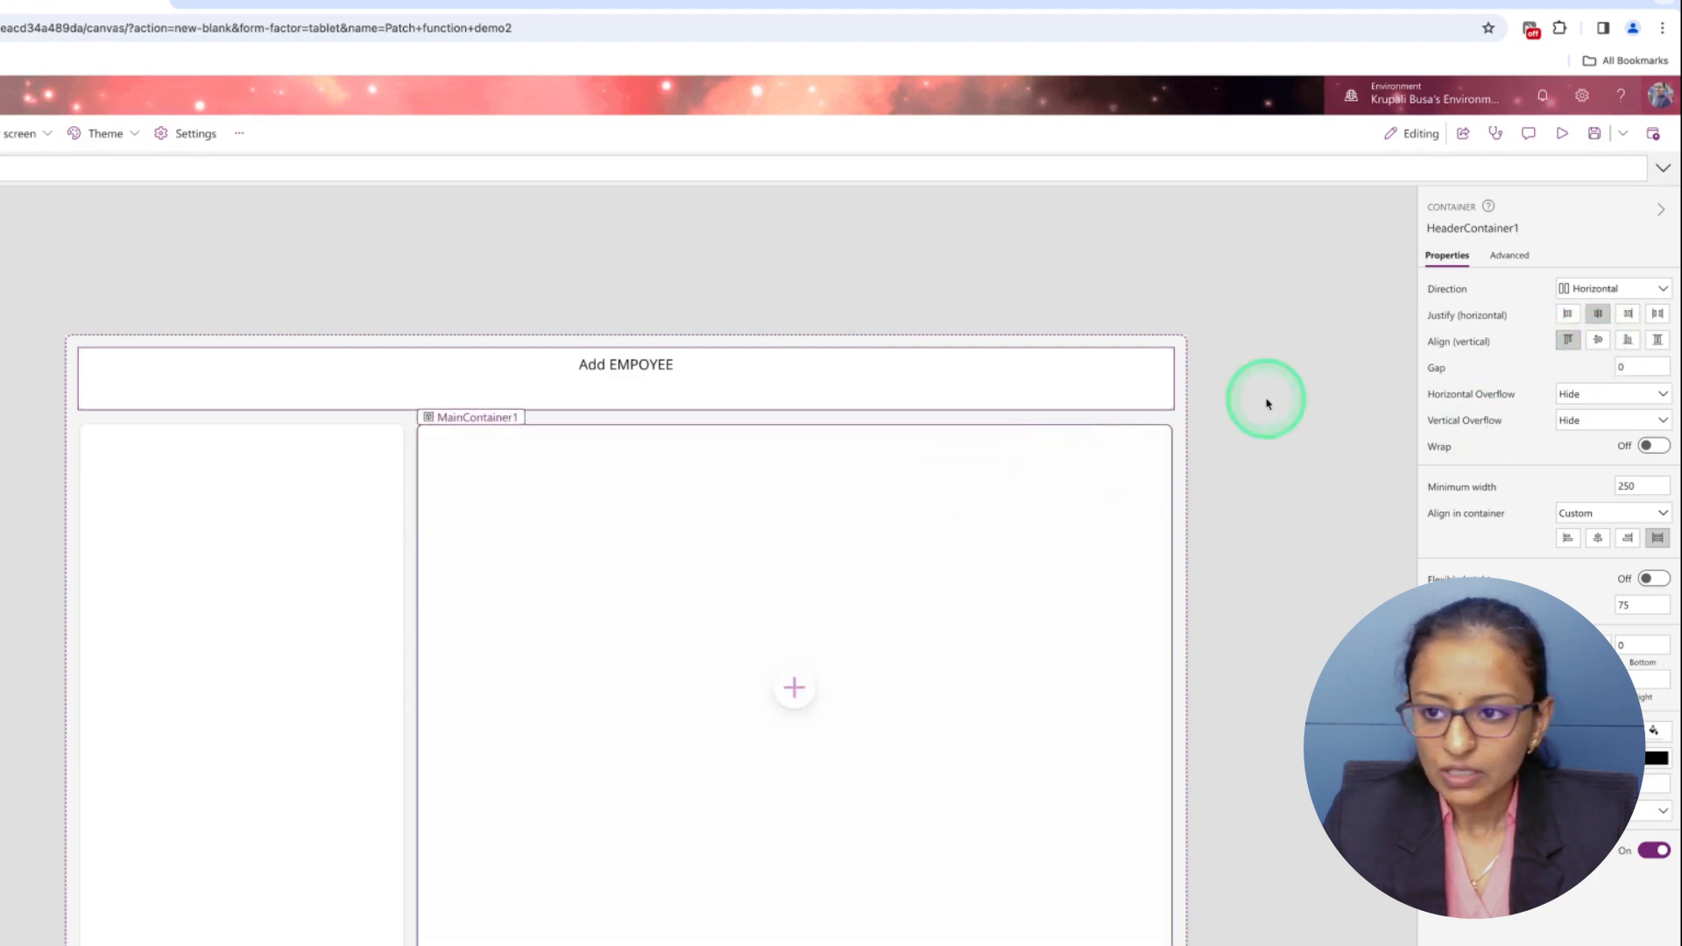
Insert a vertical gallery in the sidebar container and connect it to the TBL Employees table.
left_click(188, 687)
left_click(246, 690)
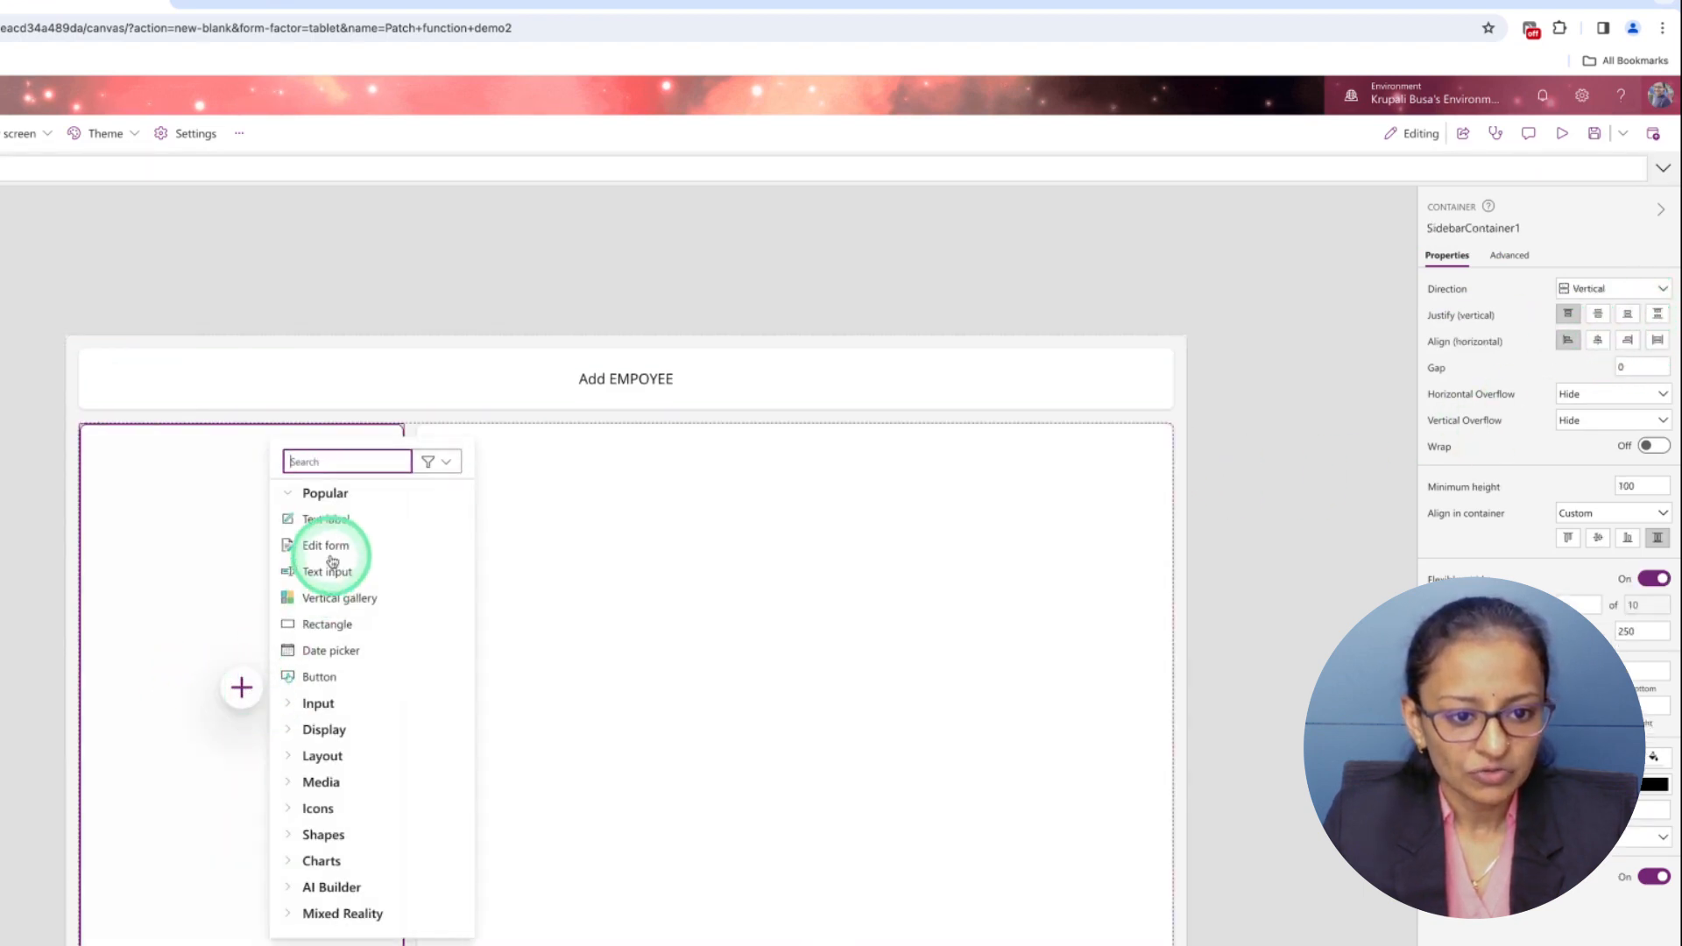
left_click(325, 599)
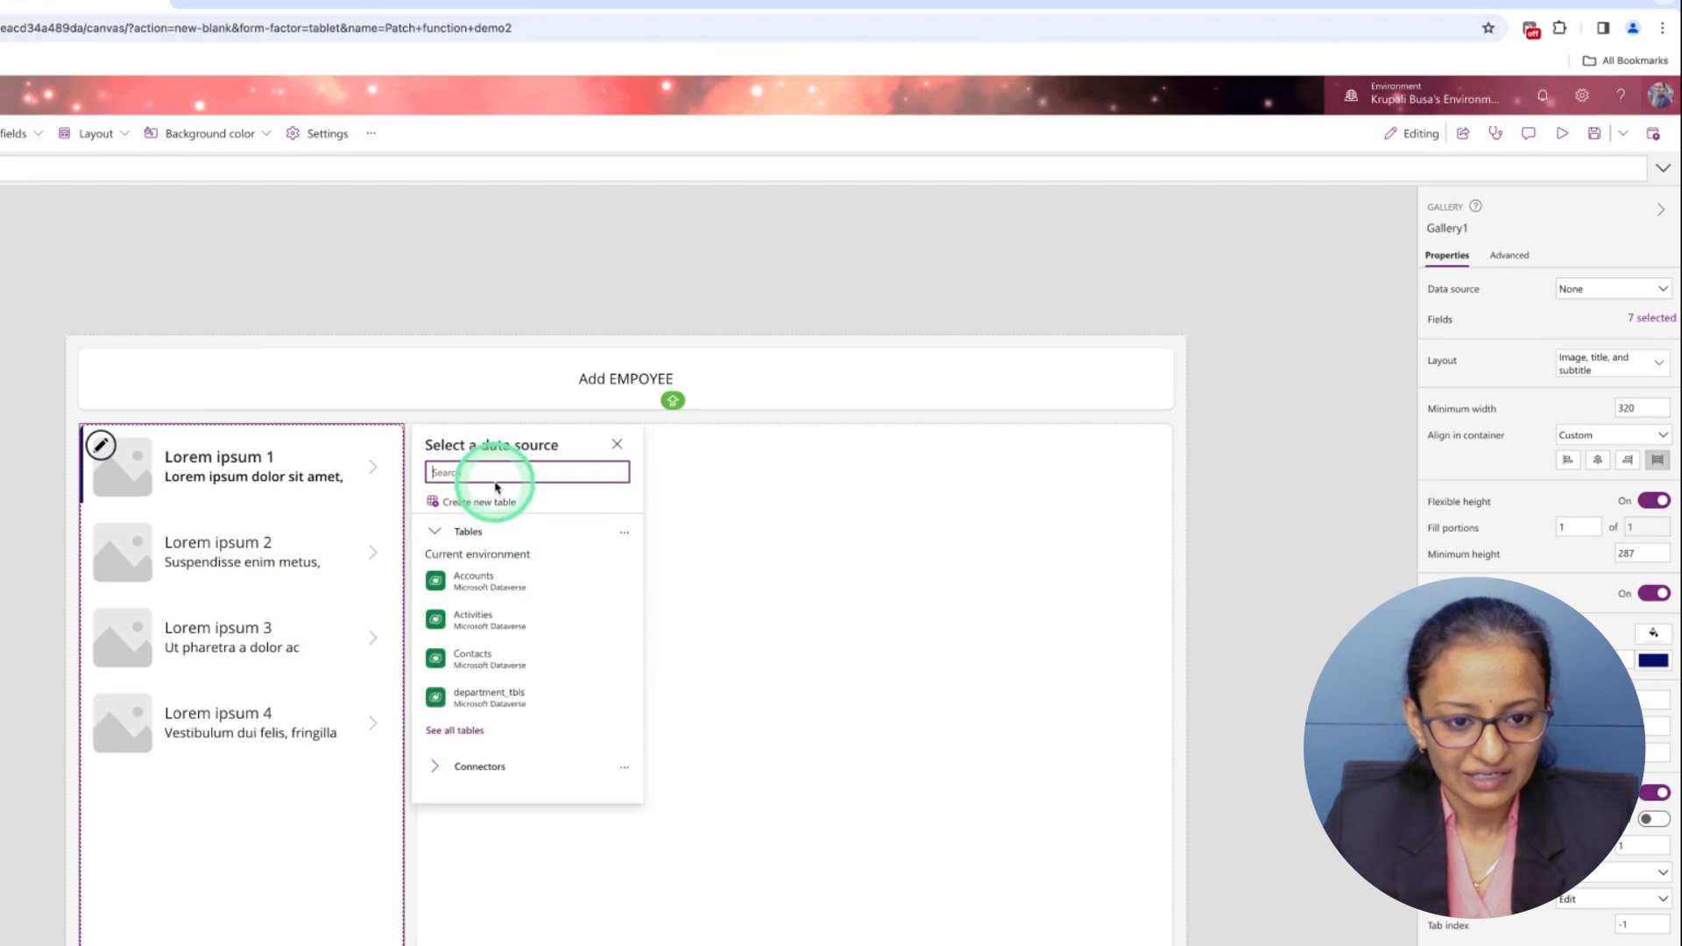
type("TBL")
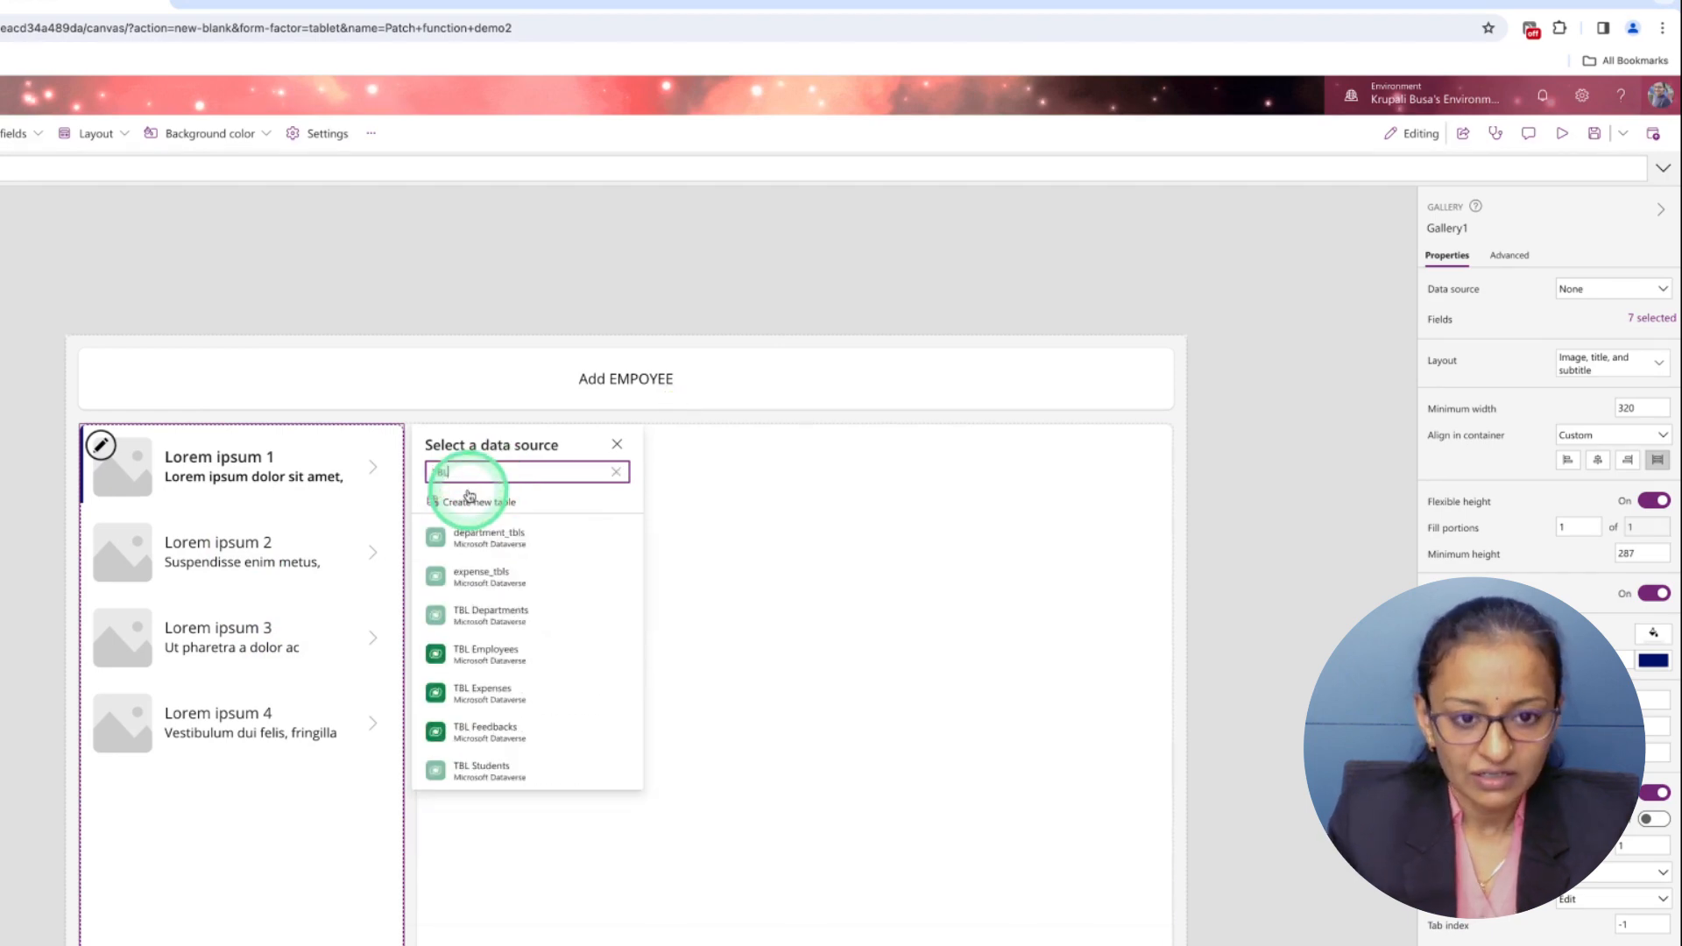
left_click(526, 654)
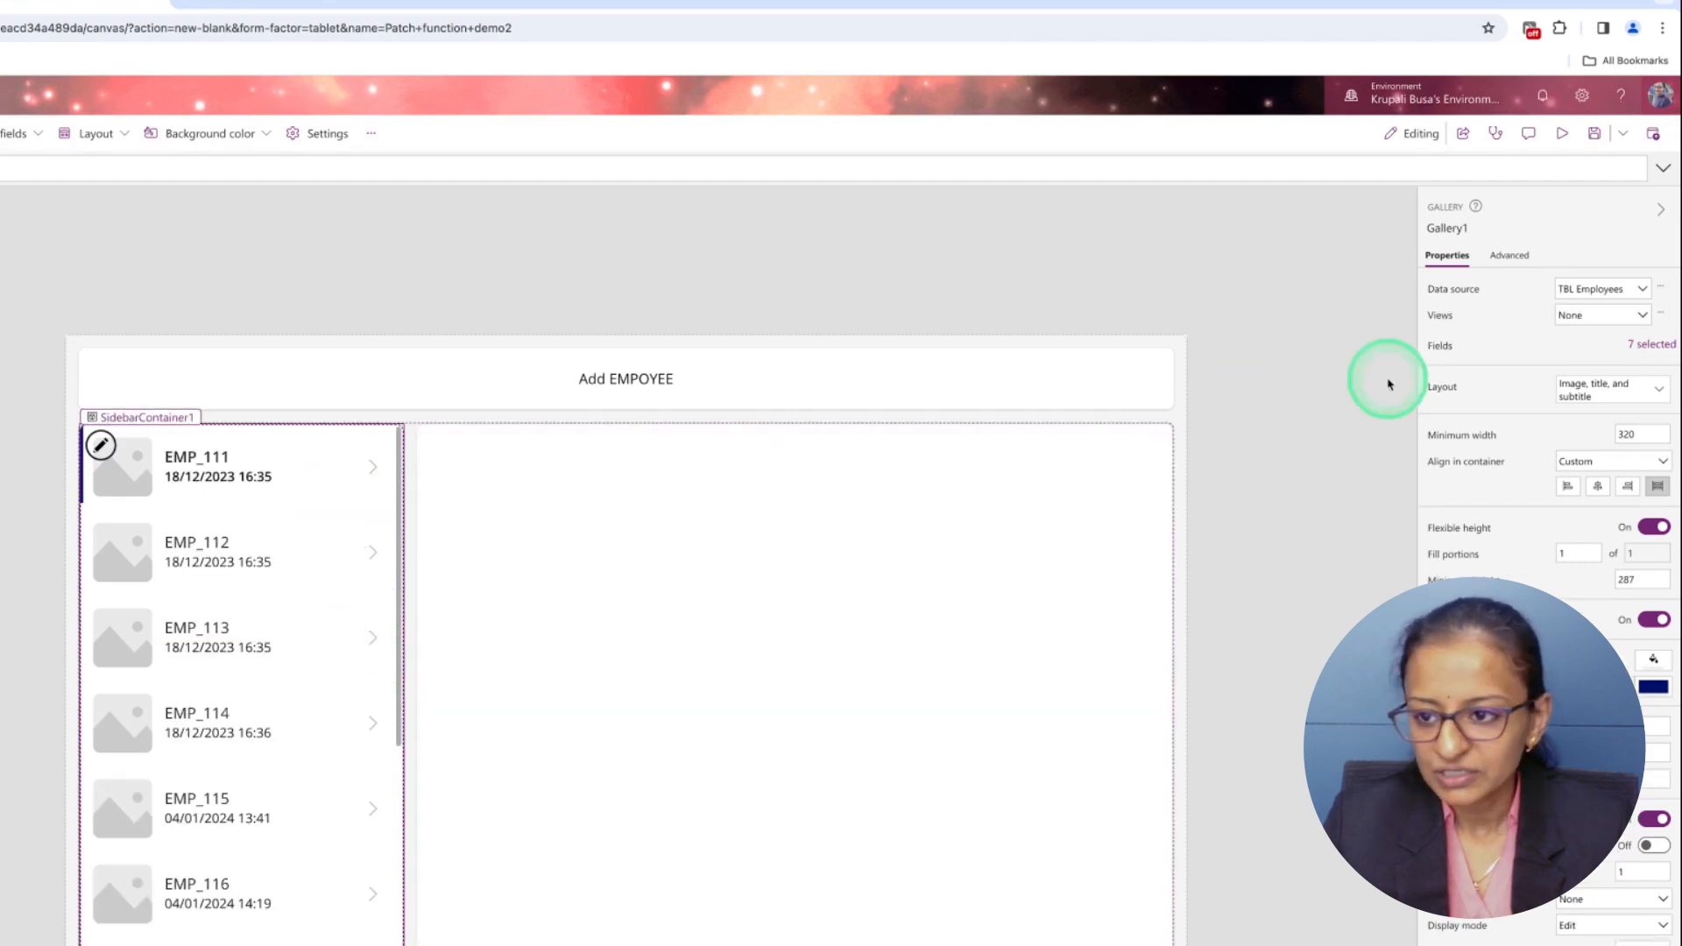
Set the gallery layout to Title and subtitle, with EMP Name as subtitle and EMP_ID as title.
left_click(1621, 388)
left_click(1590, 527)
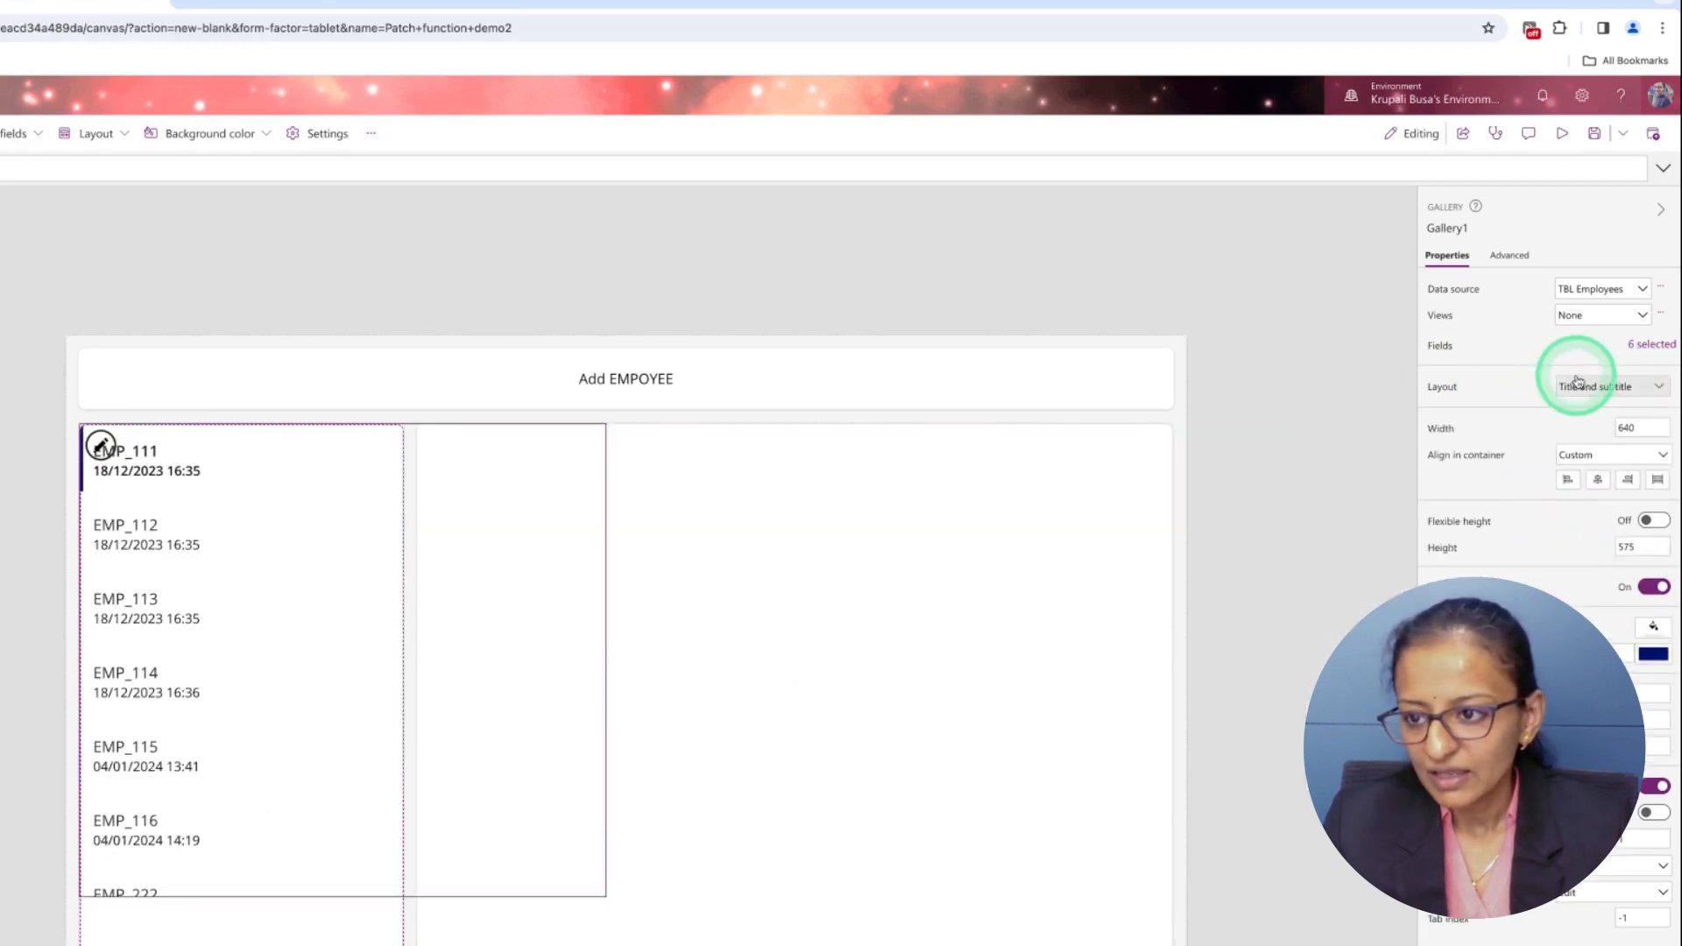
left_click(1631, 346)
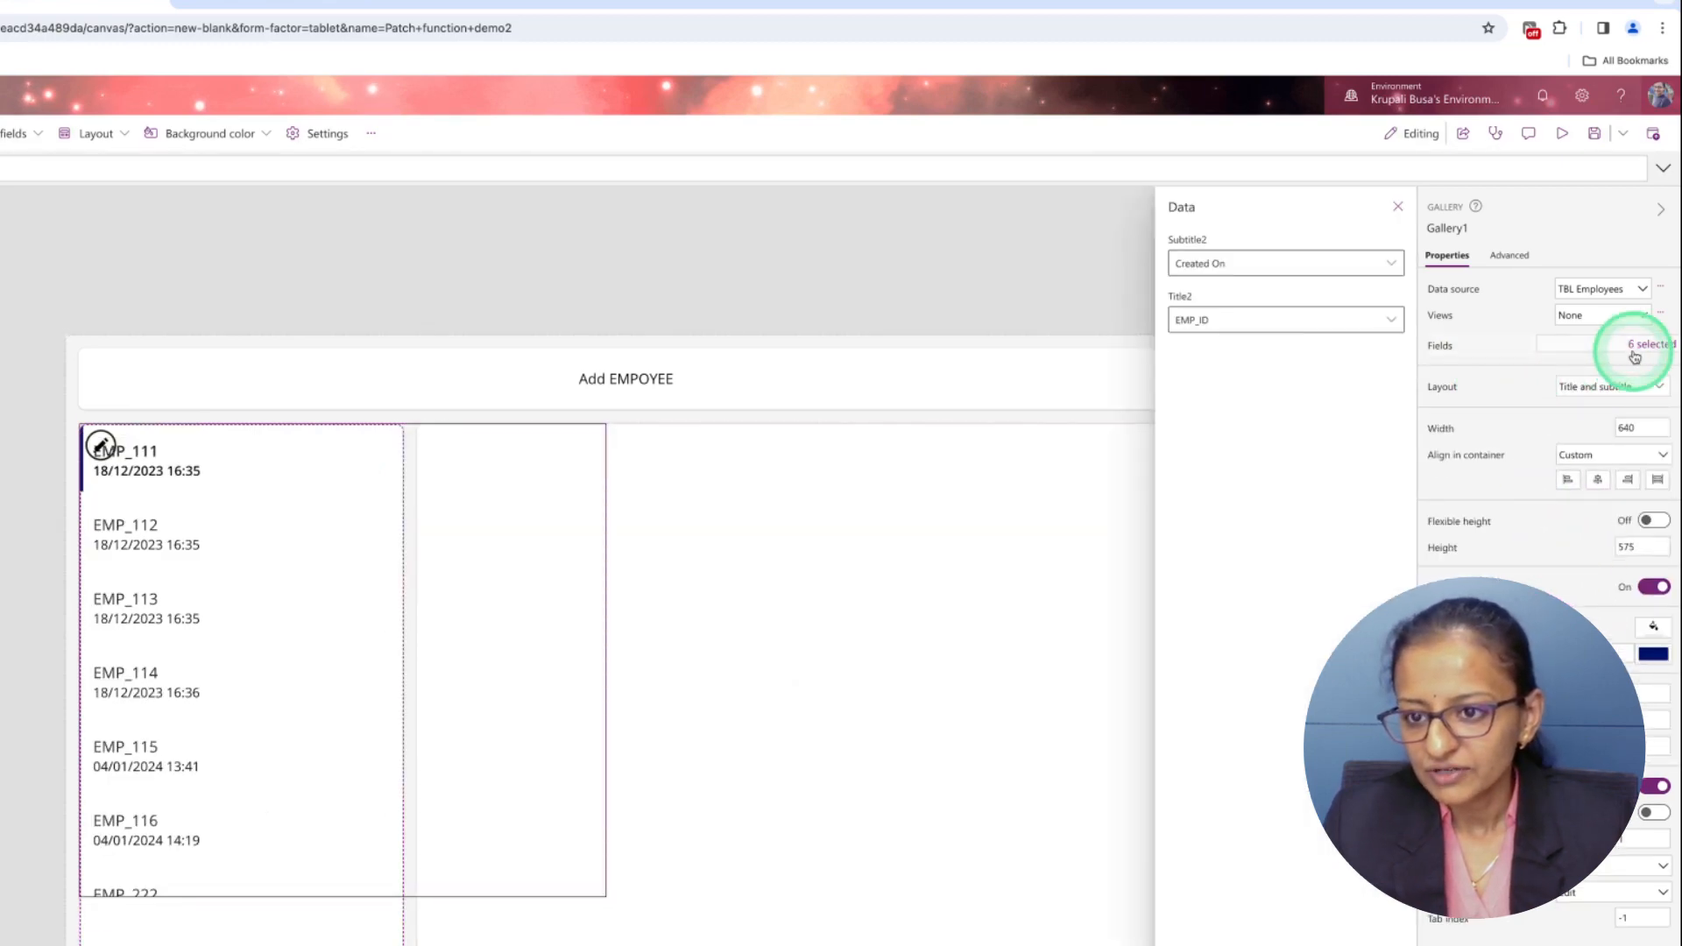
left_click(1389, 262)
left_click(1314, 321)
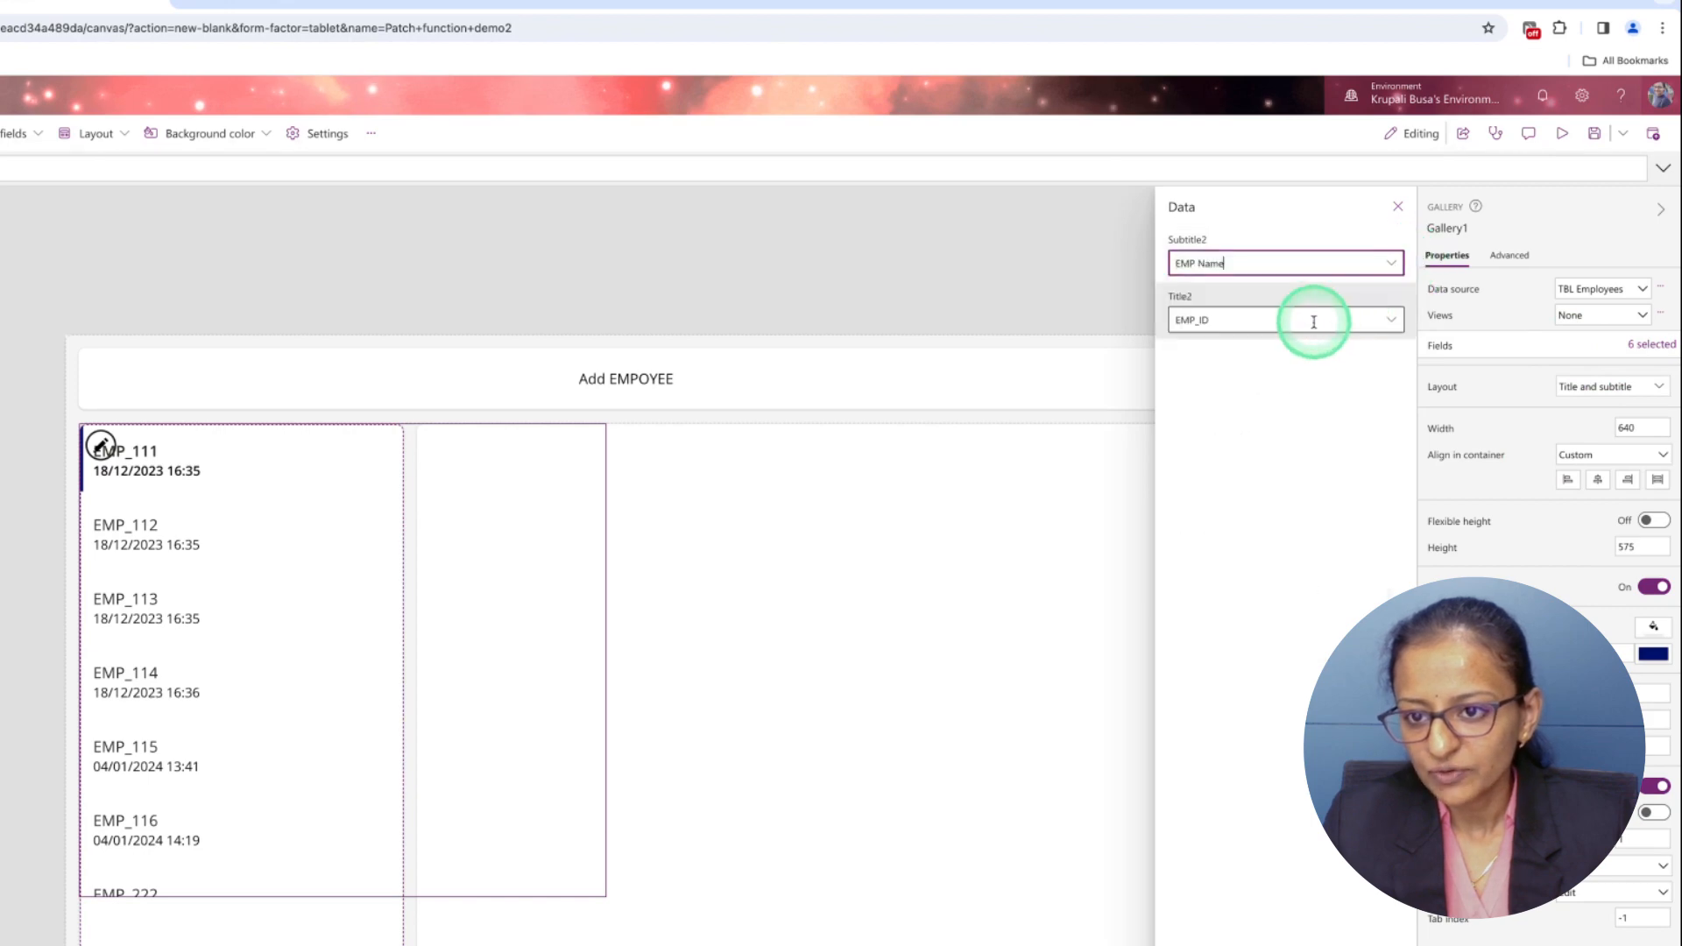
left_click(1391, 320)
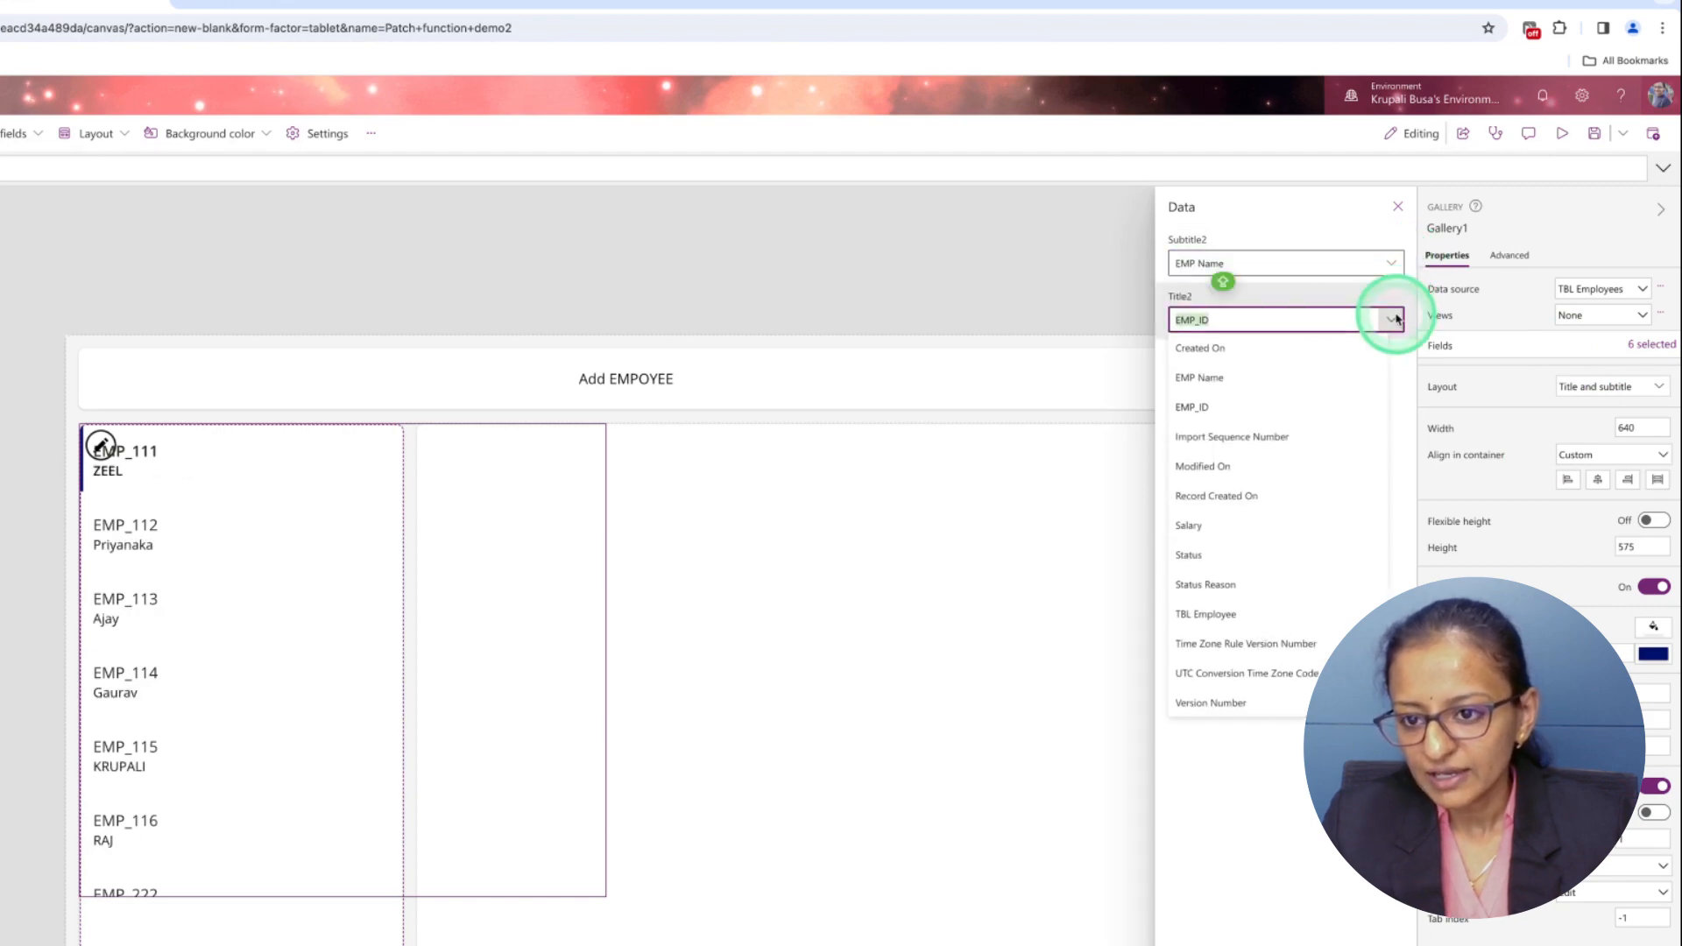
left_click(1288, 409)
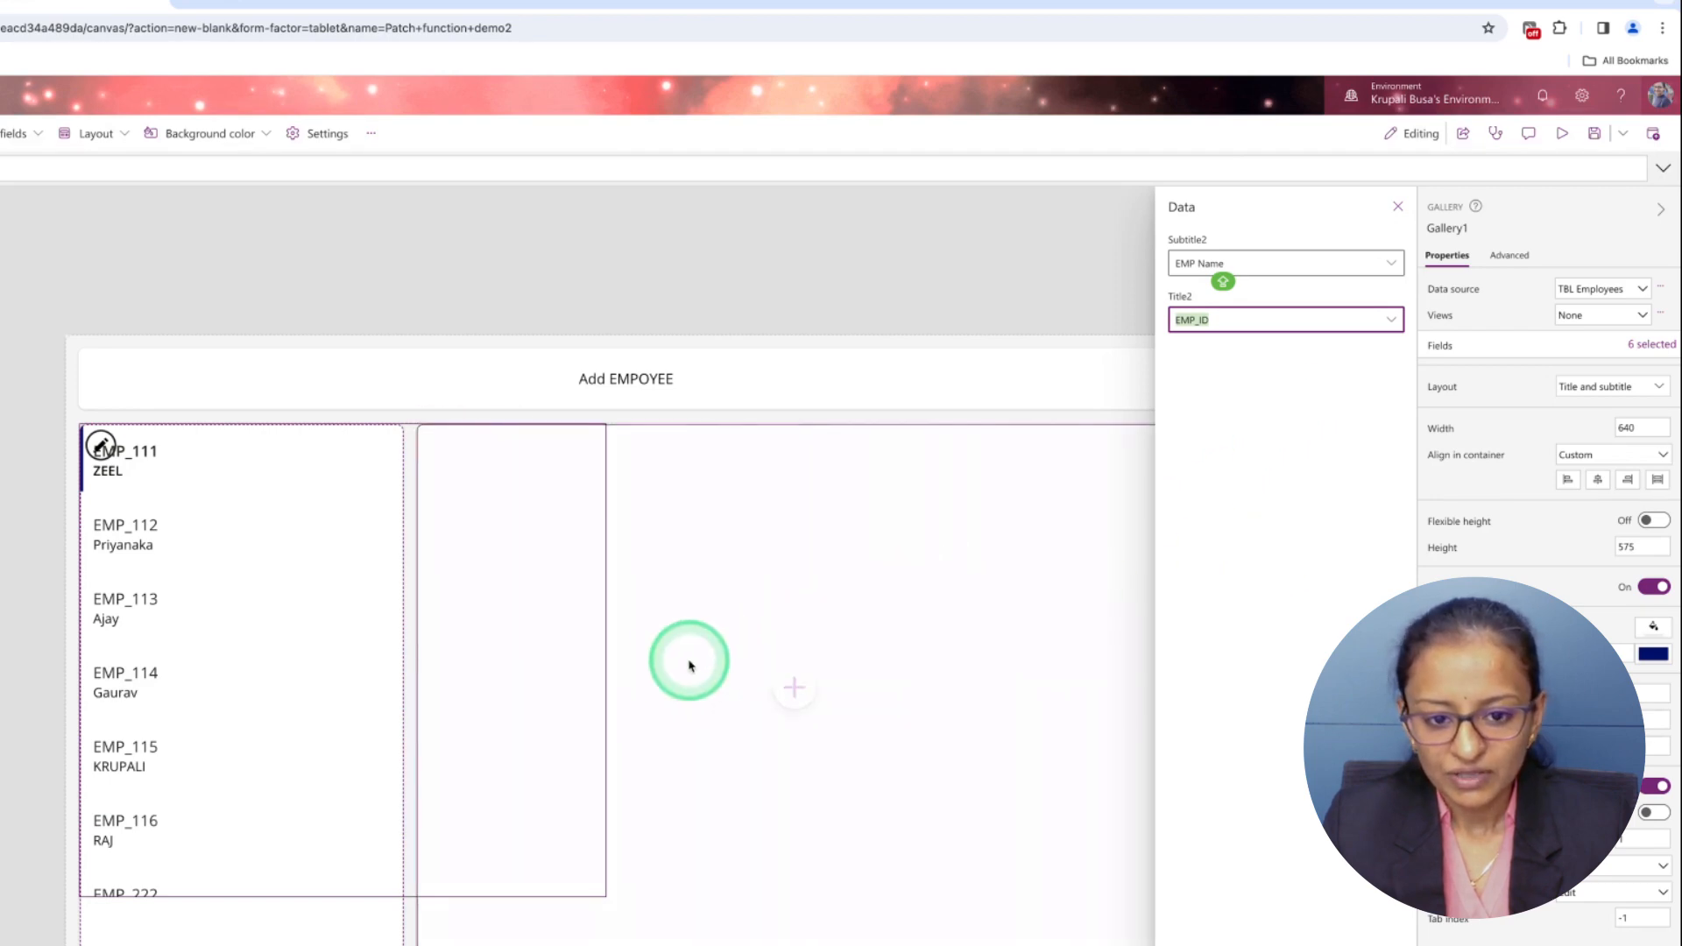
Insert two text inputs into the main container beside the employee gallery.
left_click(911, 587)
left_click(801, 694)
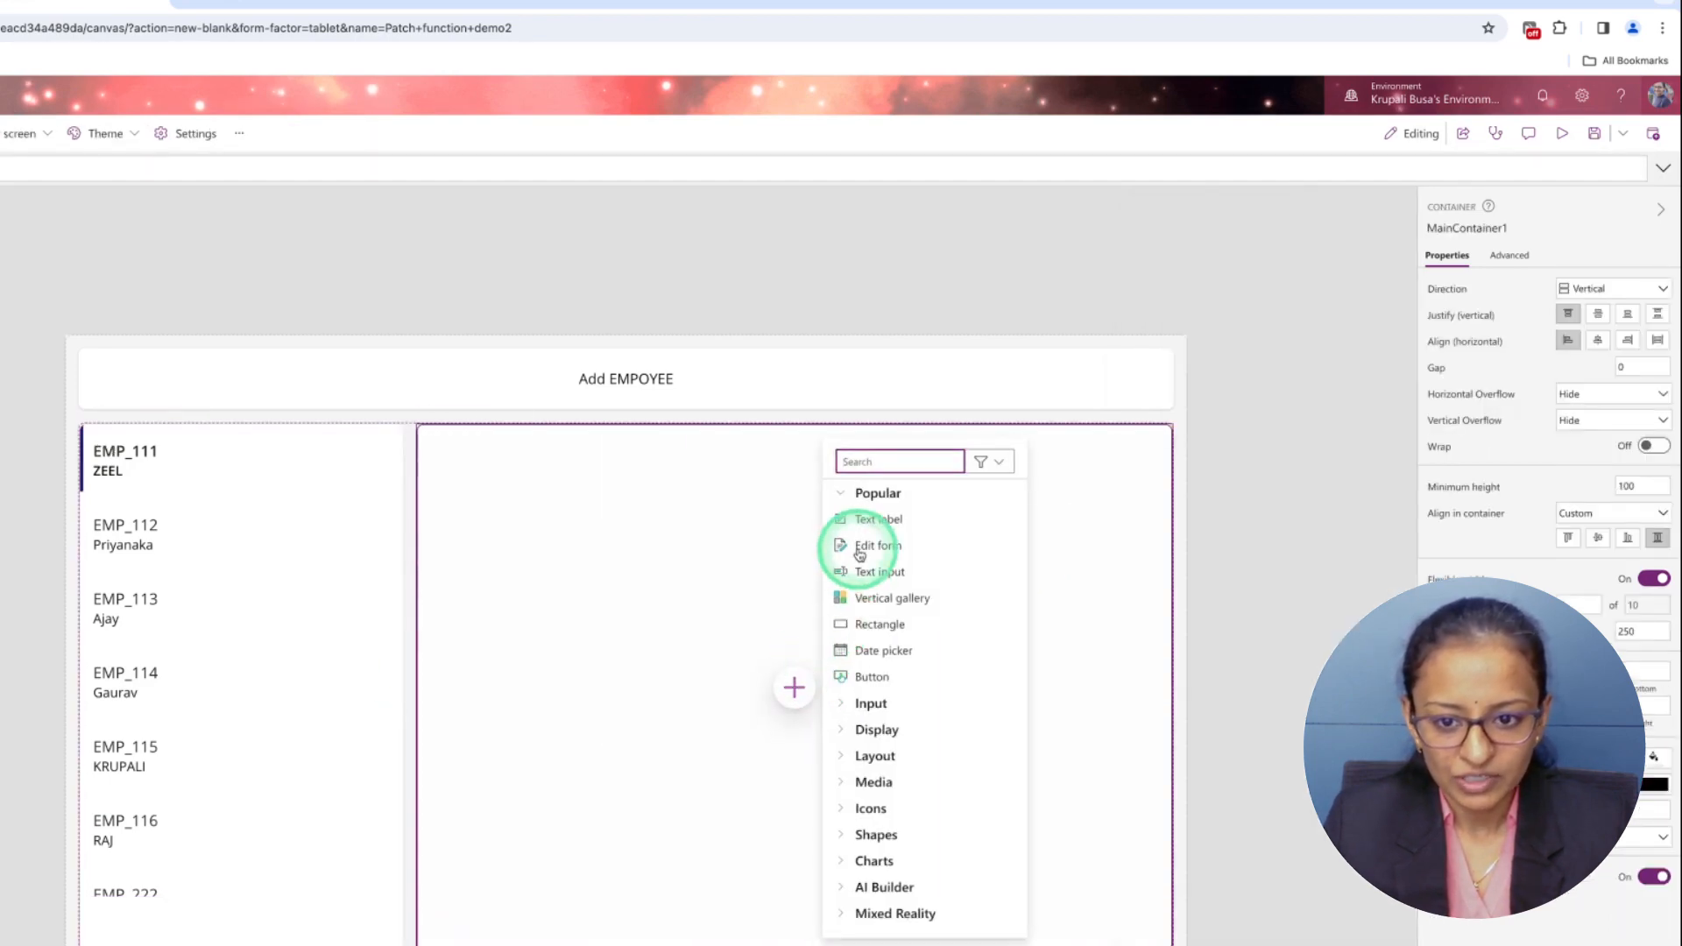
left_click(872, 580)
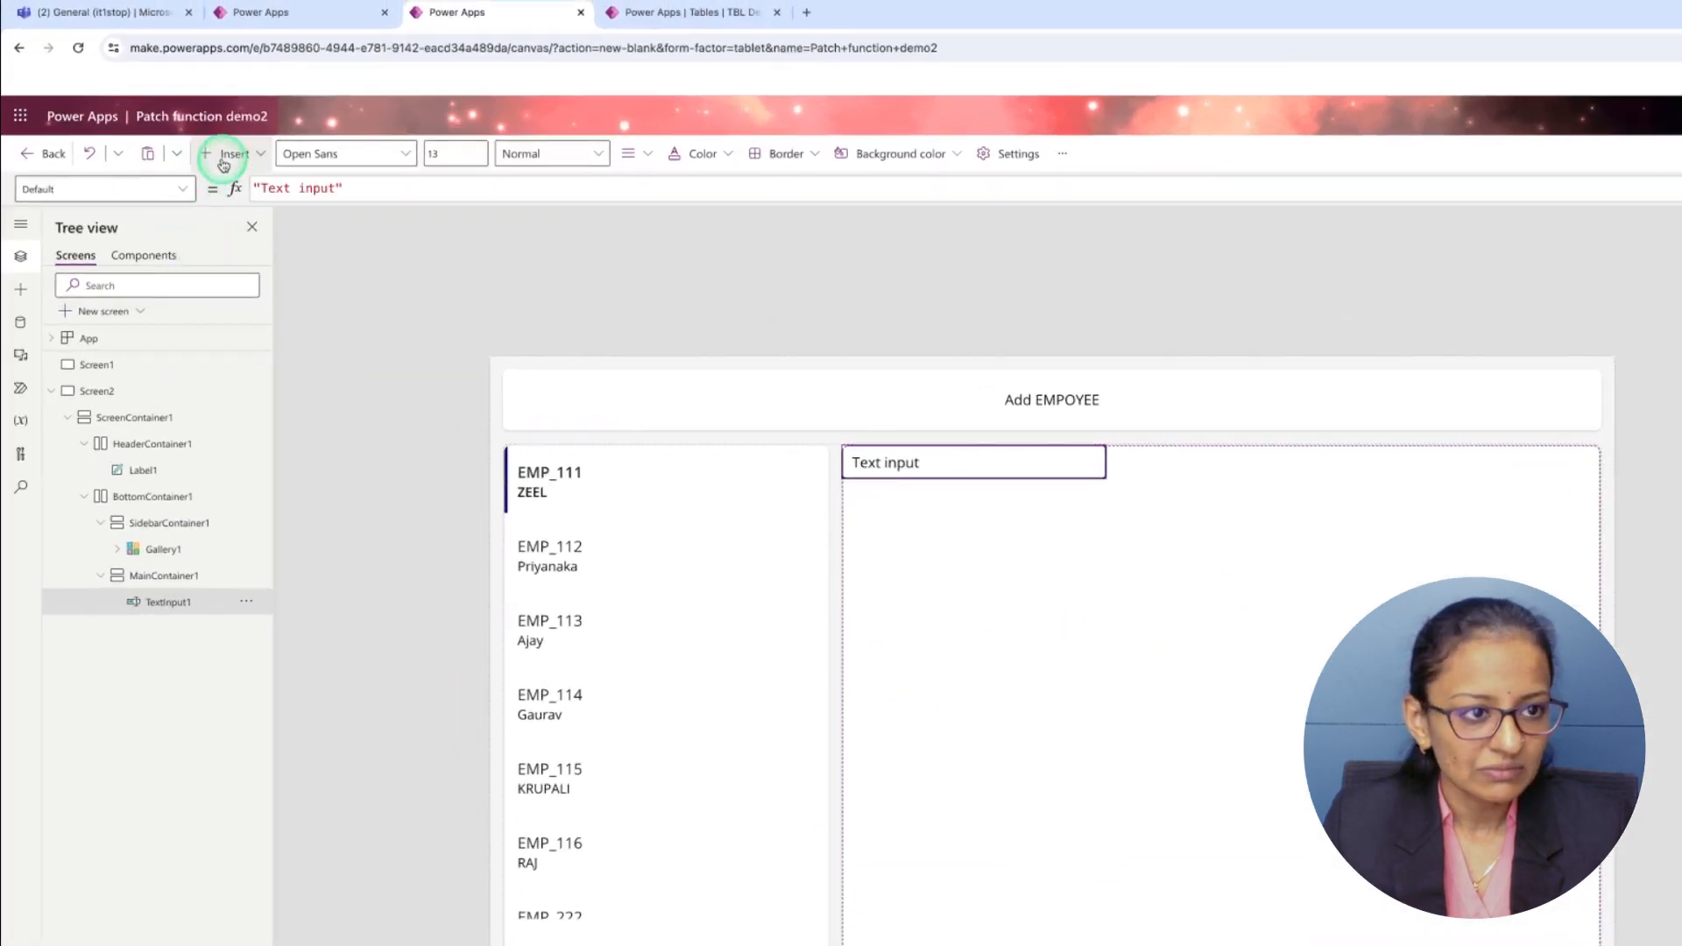
left_click(224, 162)
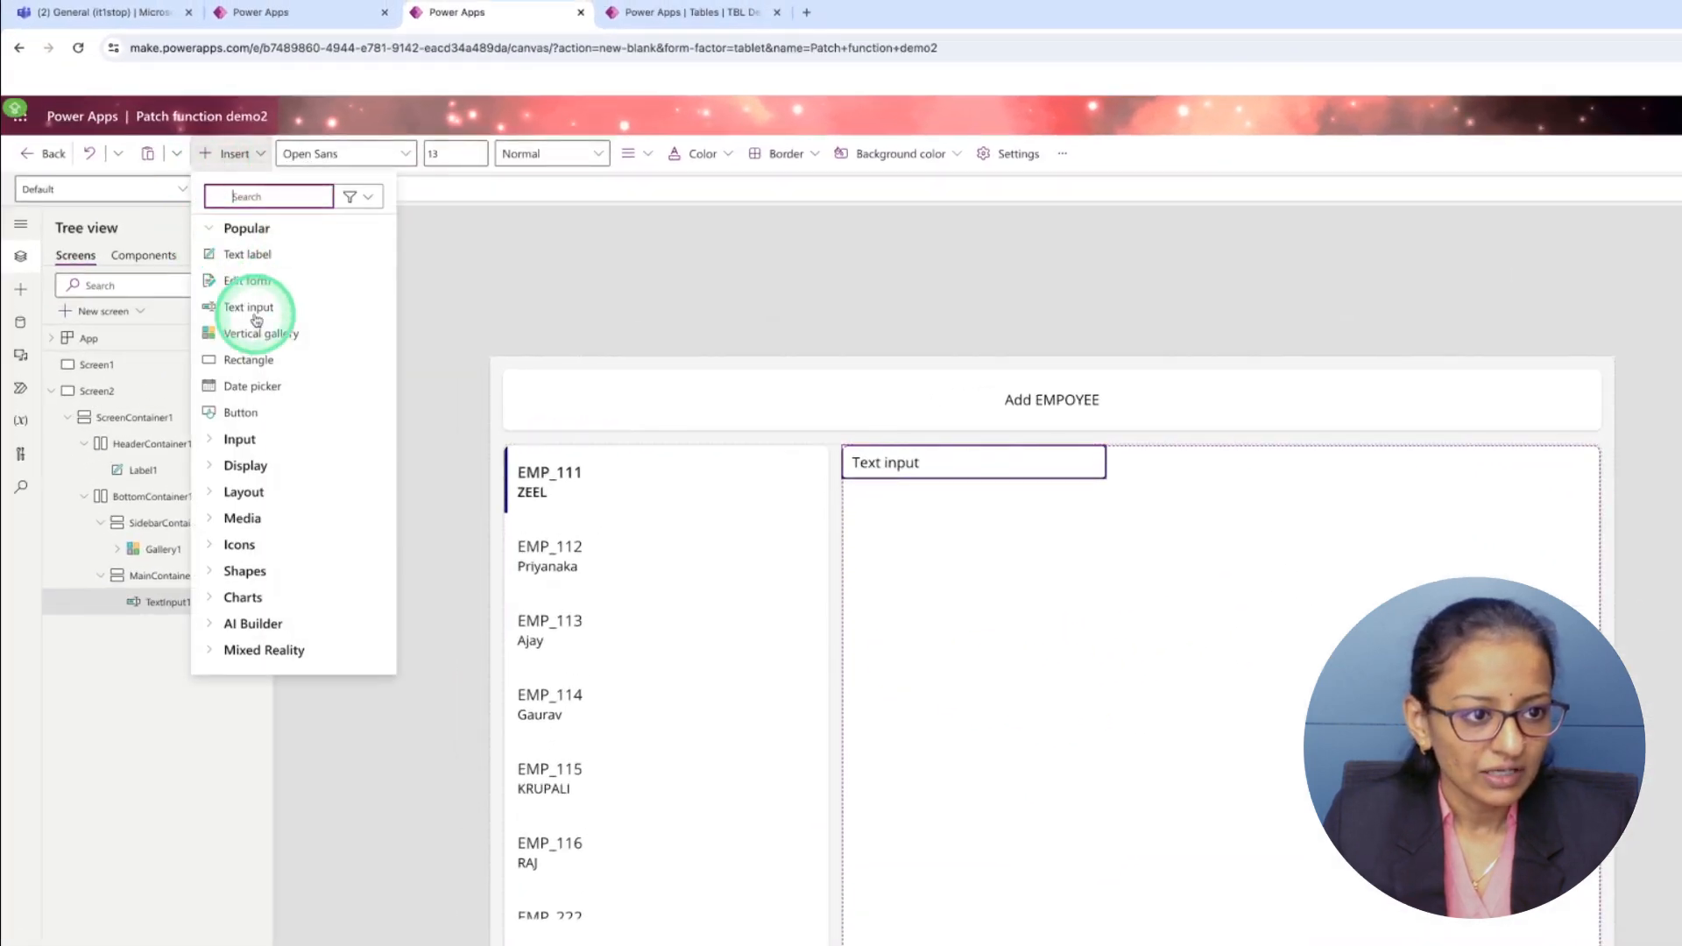
left_click(257, 317)
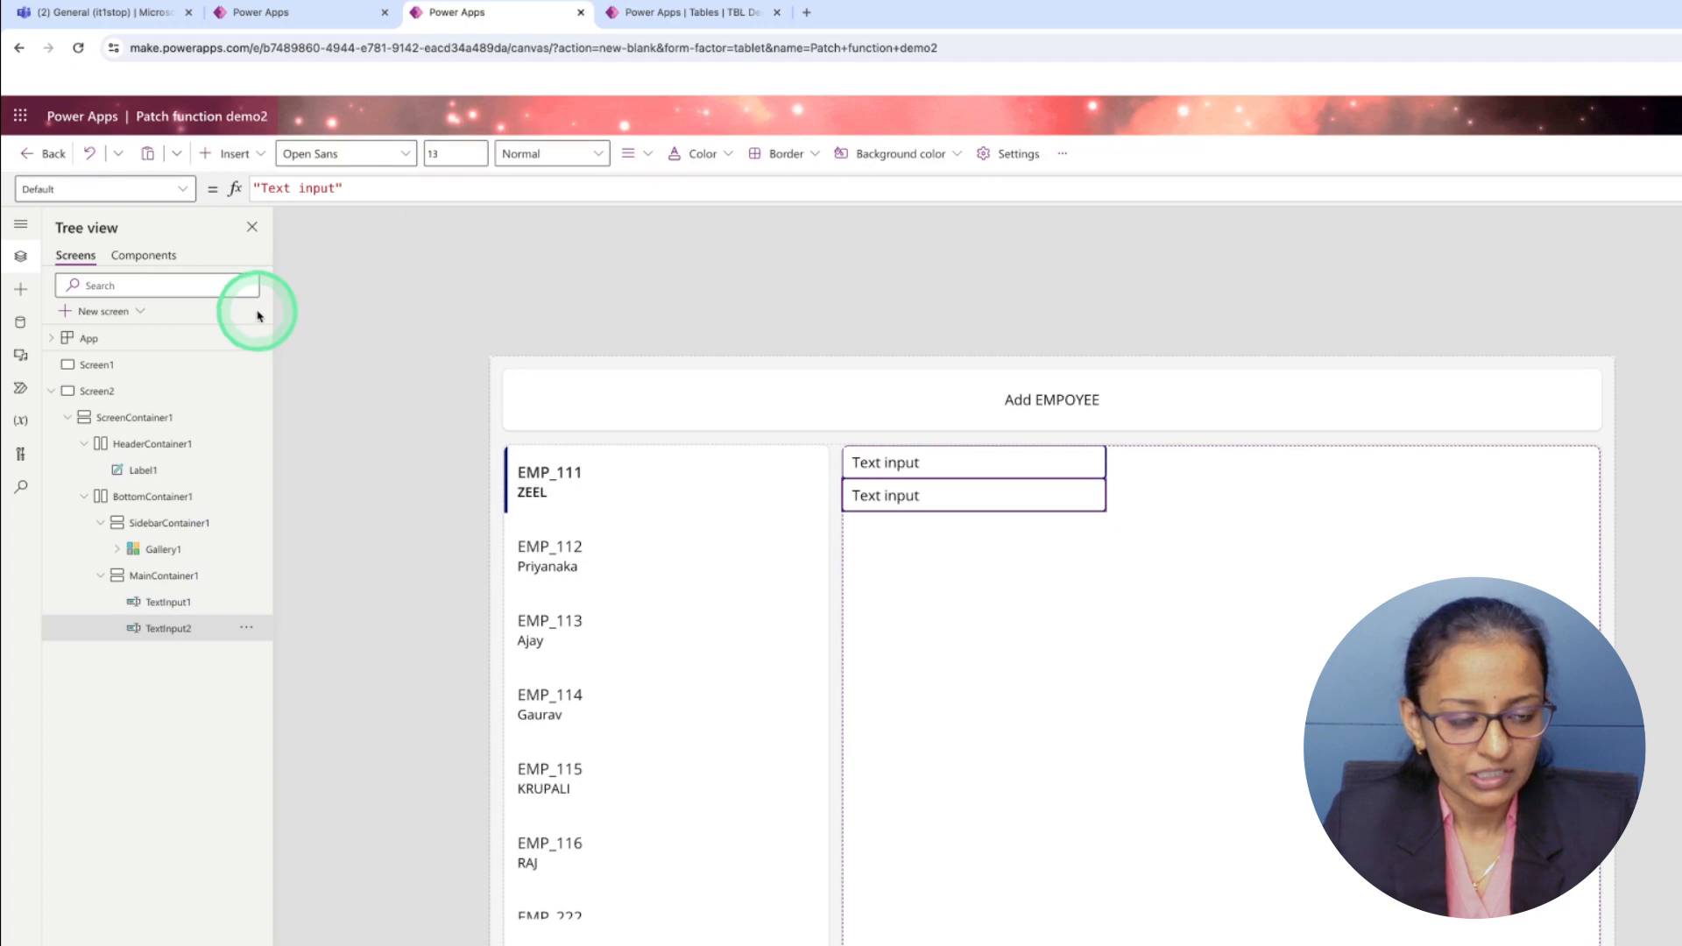
Open the TBL Employee table from the custom tables list and examine its columns.
mouse_move(699, 5)
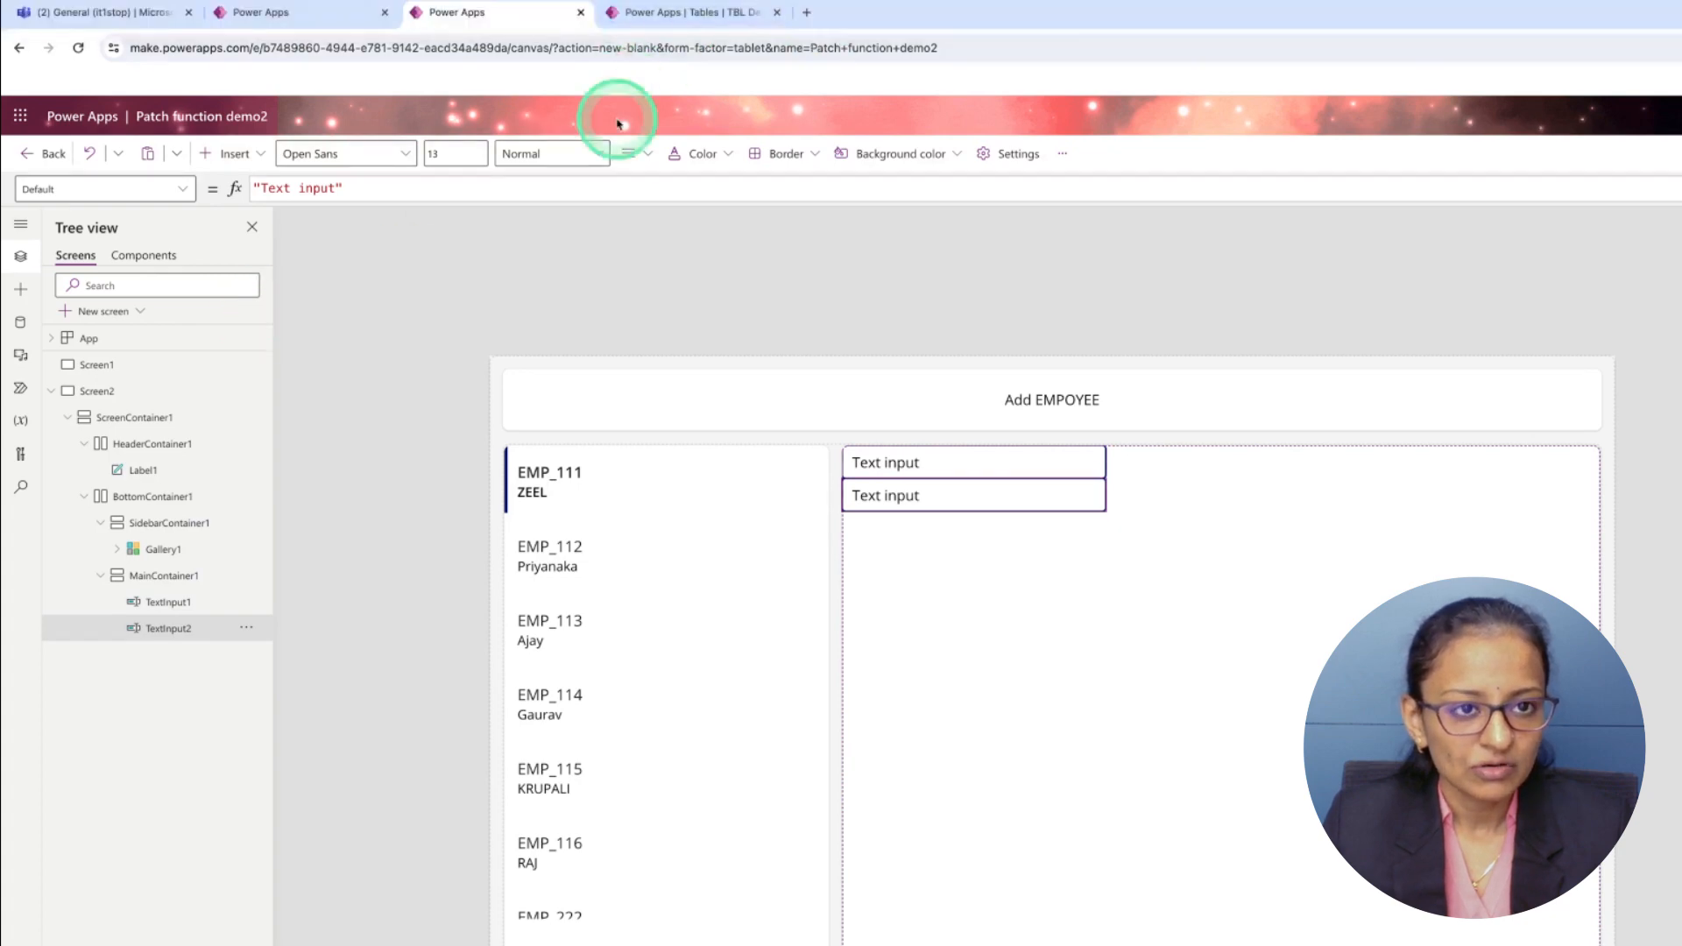
left_click(687, 12)
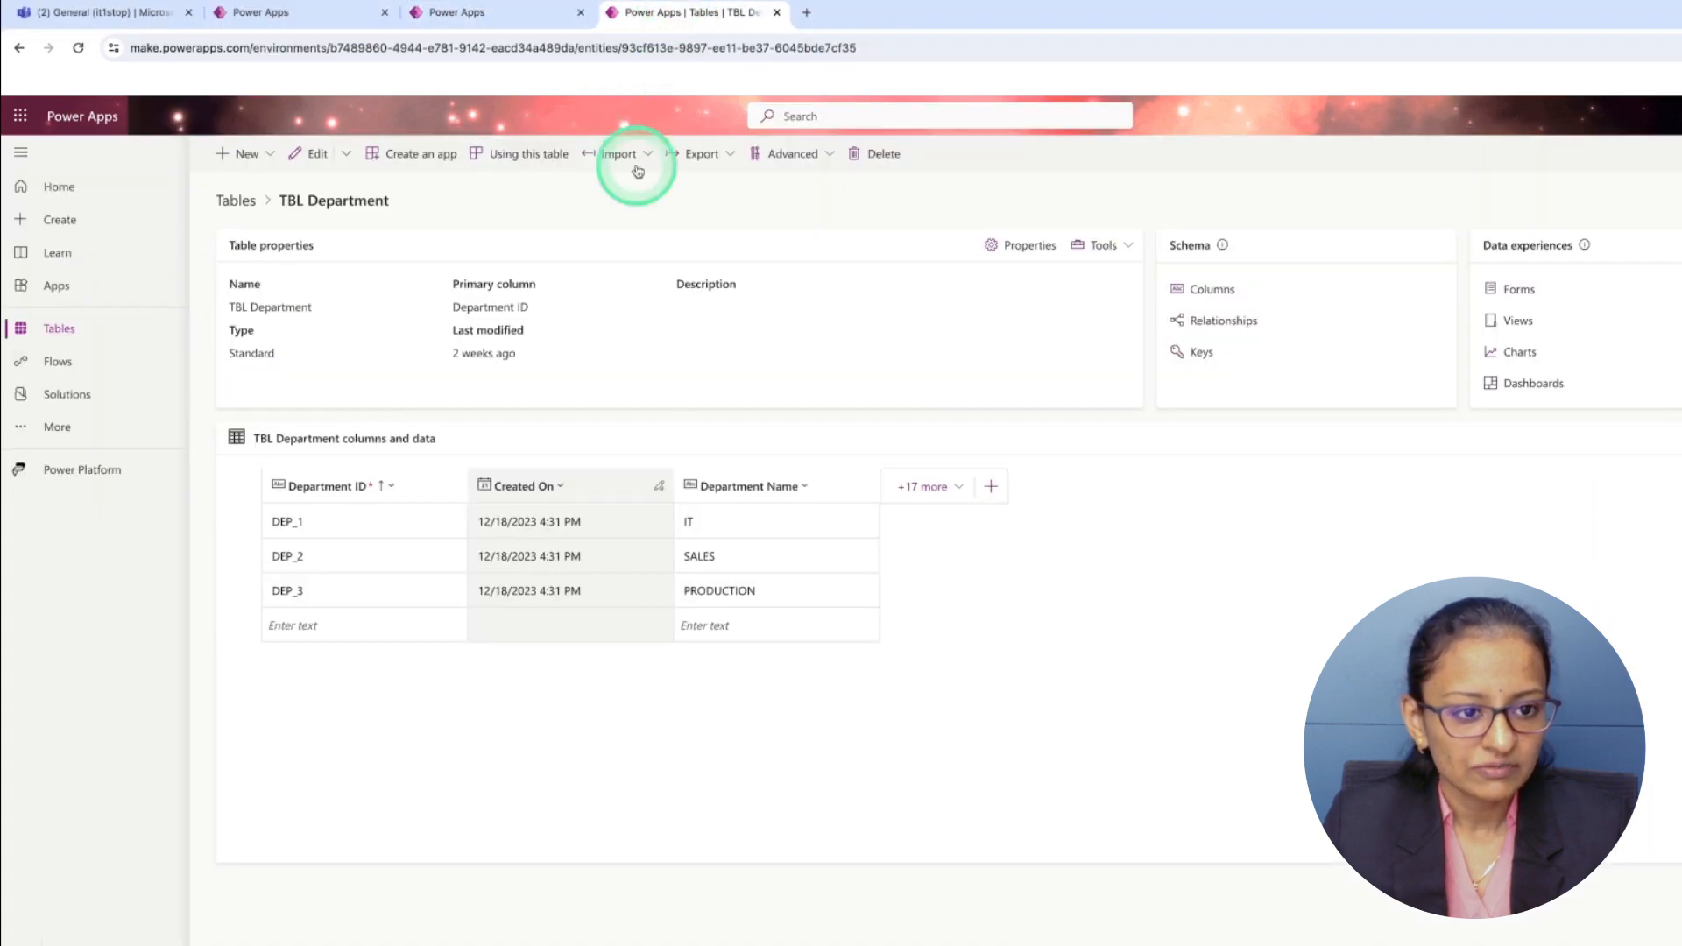
left_click(58, 341)
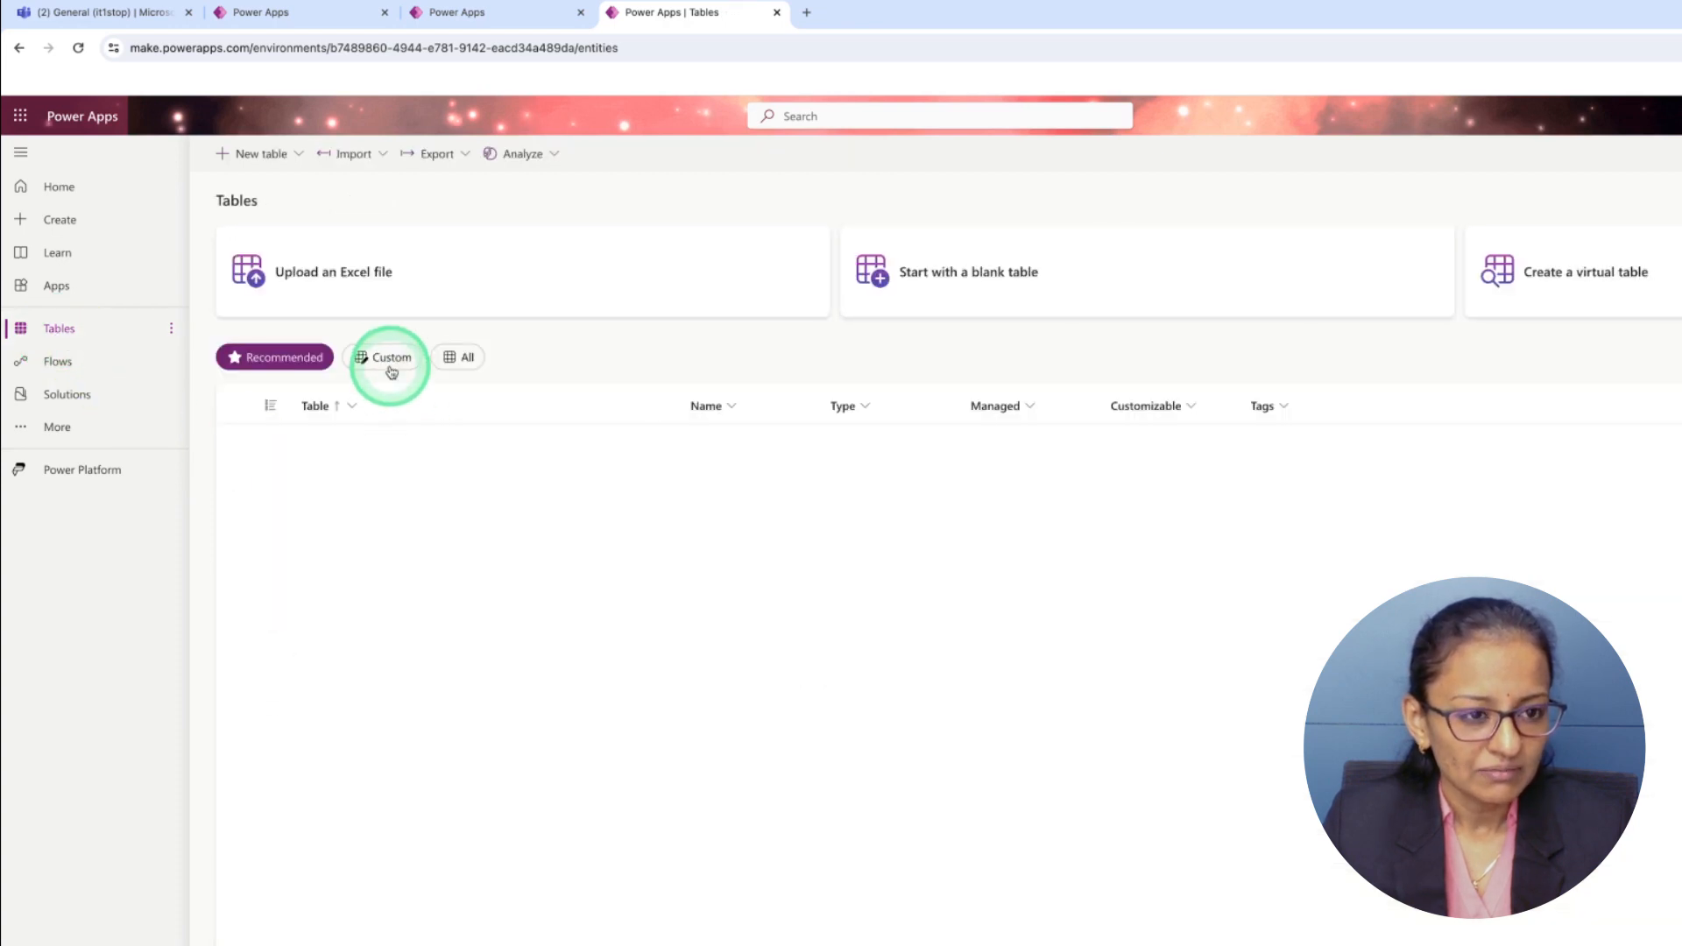
left_click(388, 358)
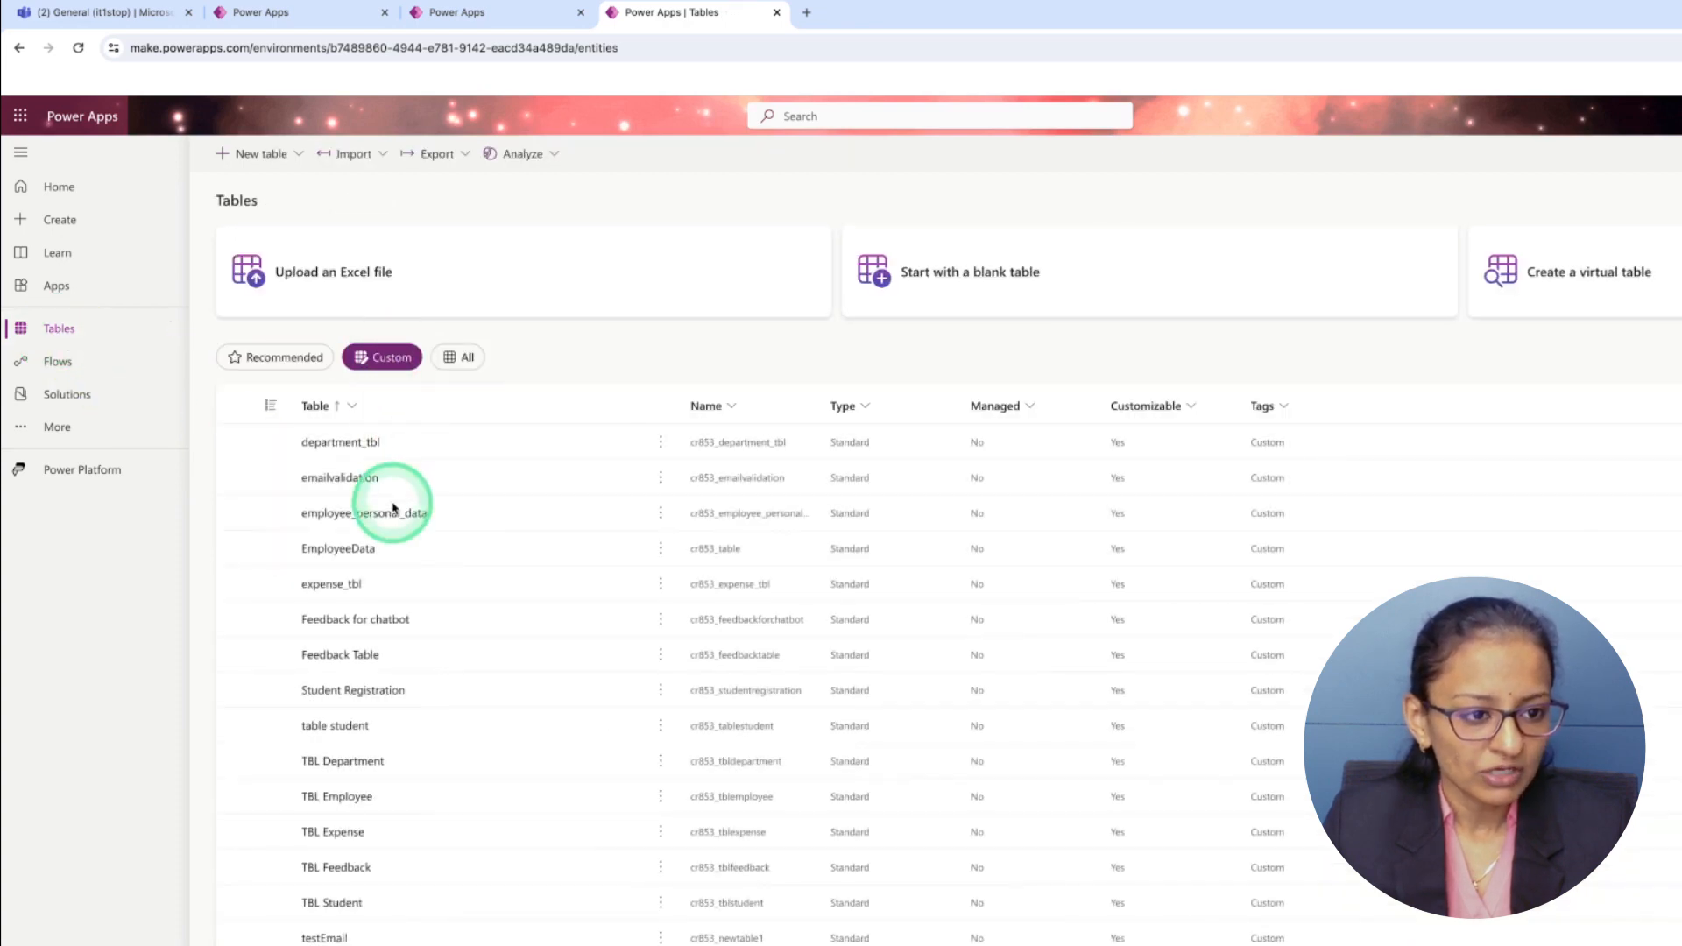
left_click(339, 797)
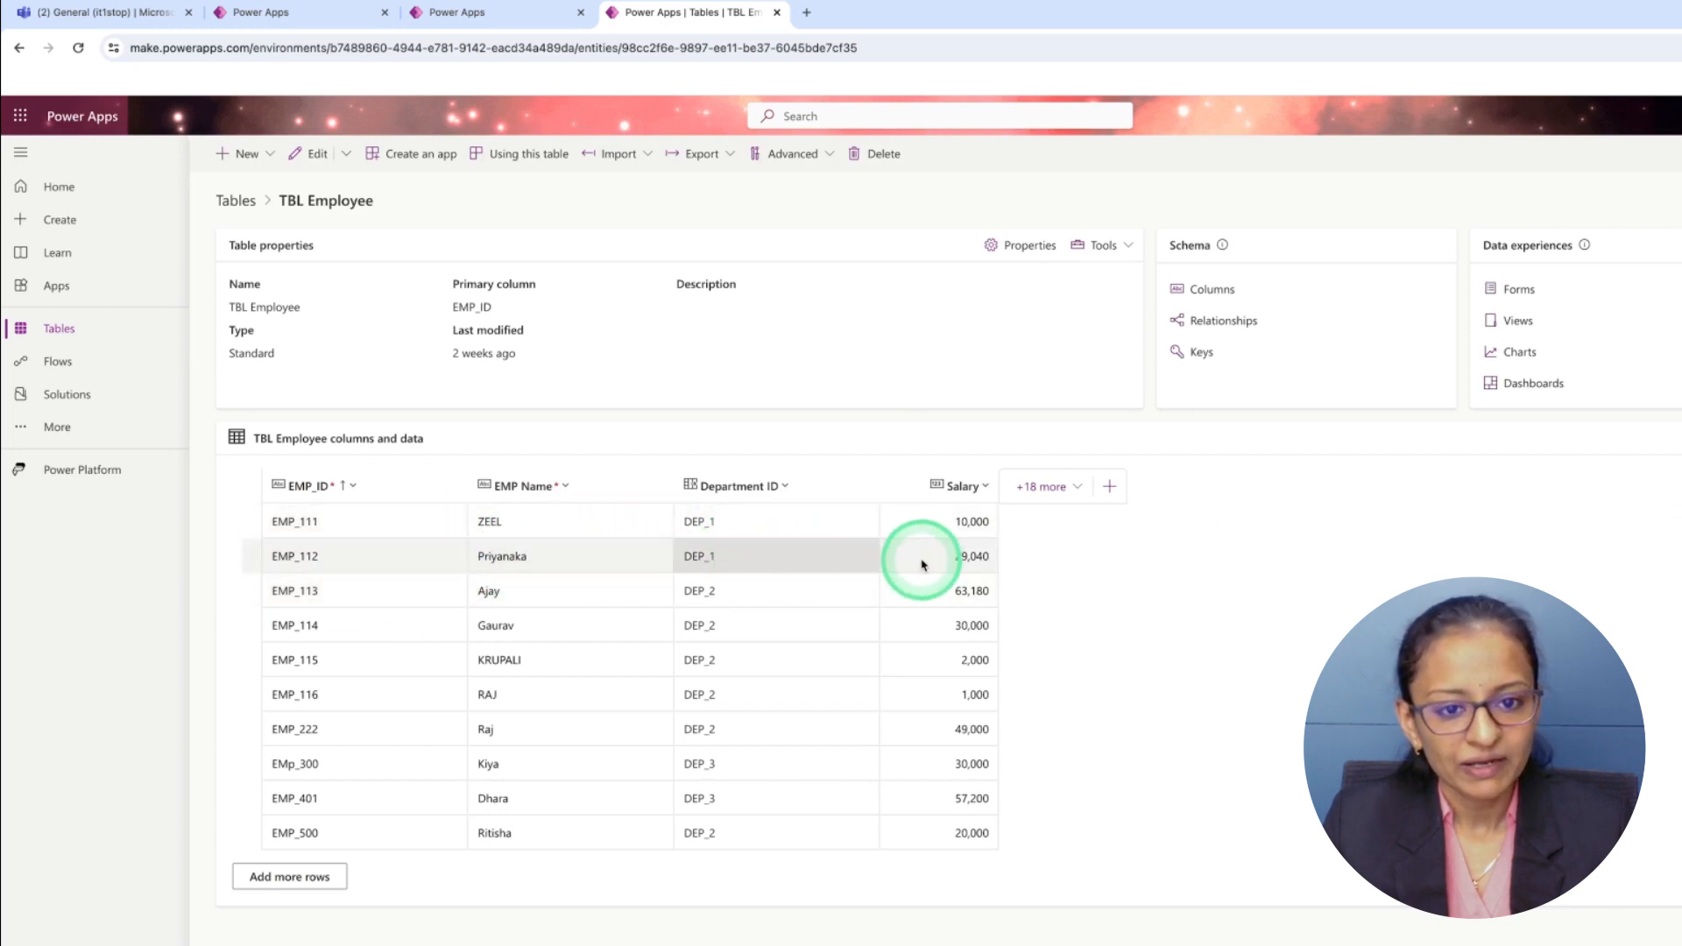
Return to the Patch function demo2 app and insert a third text input and a drop-down into the main container.
left_click(448, 12)
left_click(233, 155)
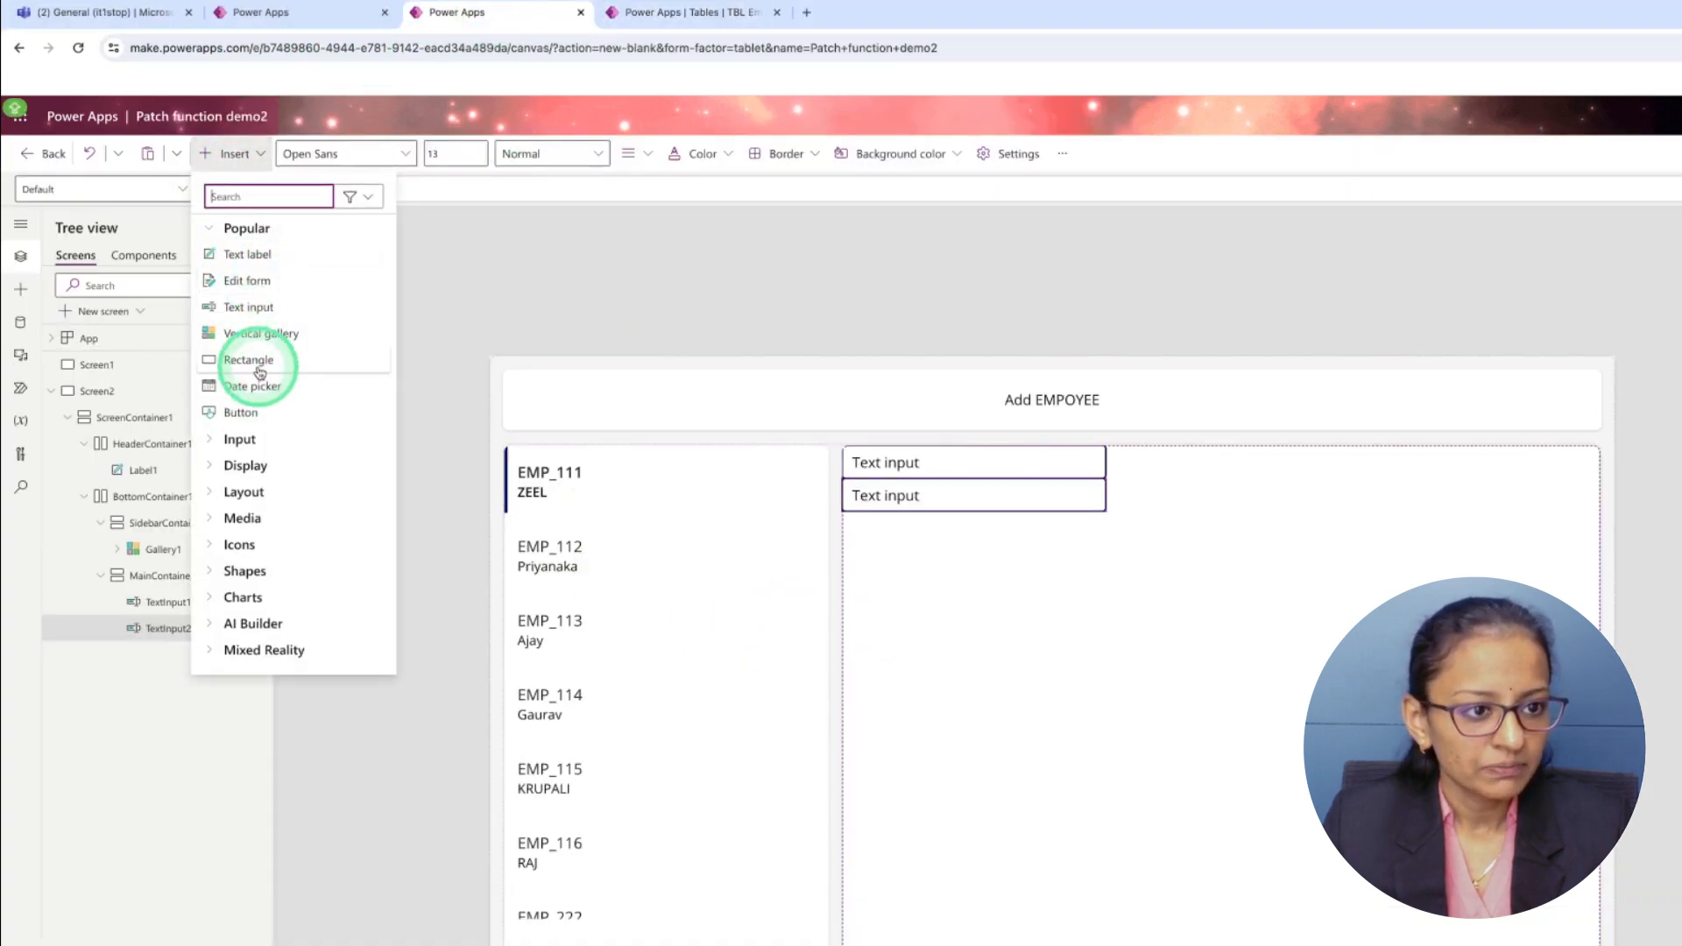
left_click(259, 320)
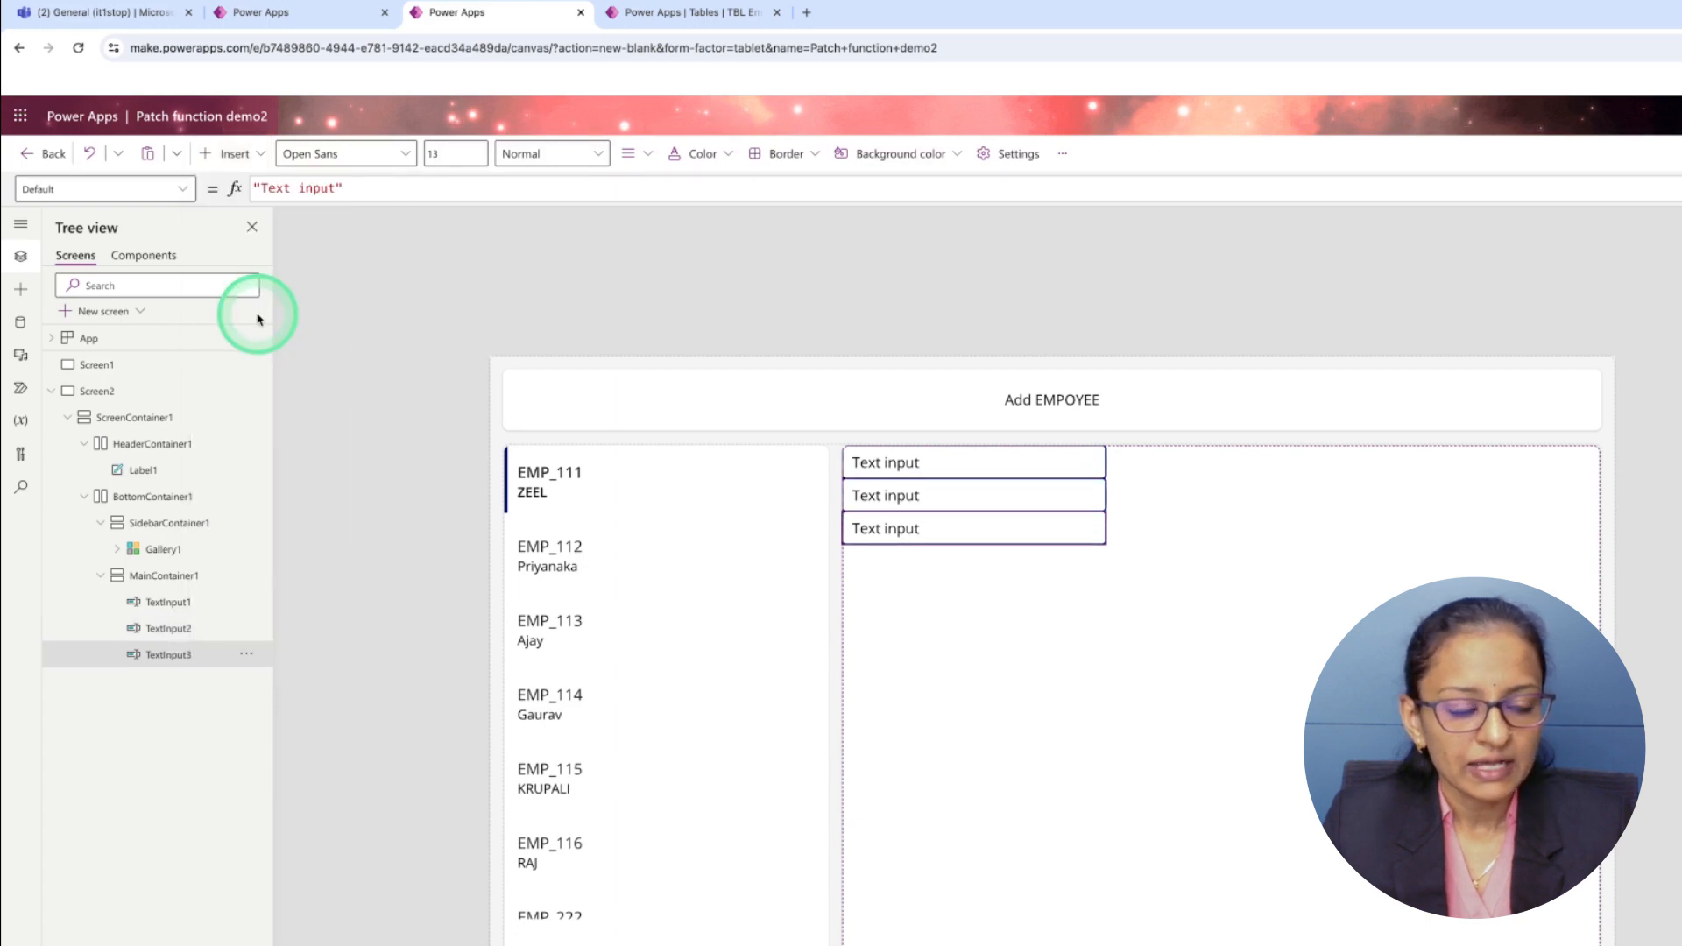
left_click(217, 165)
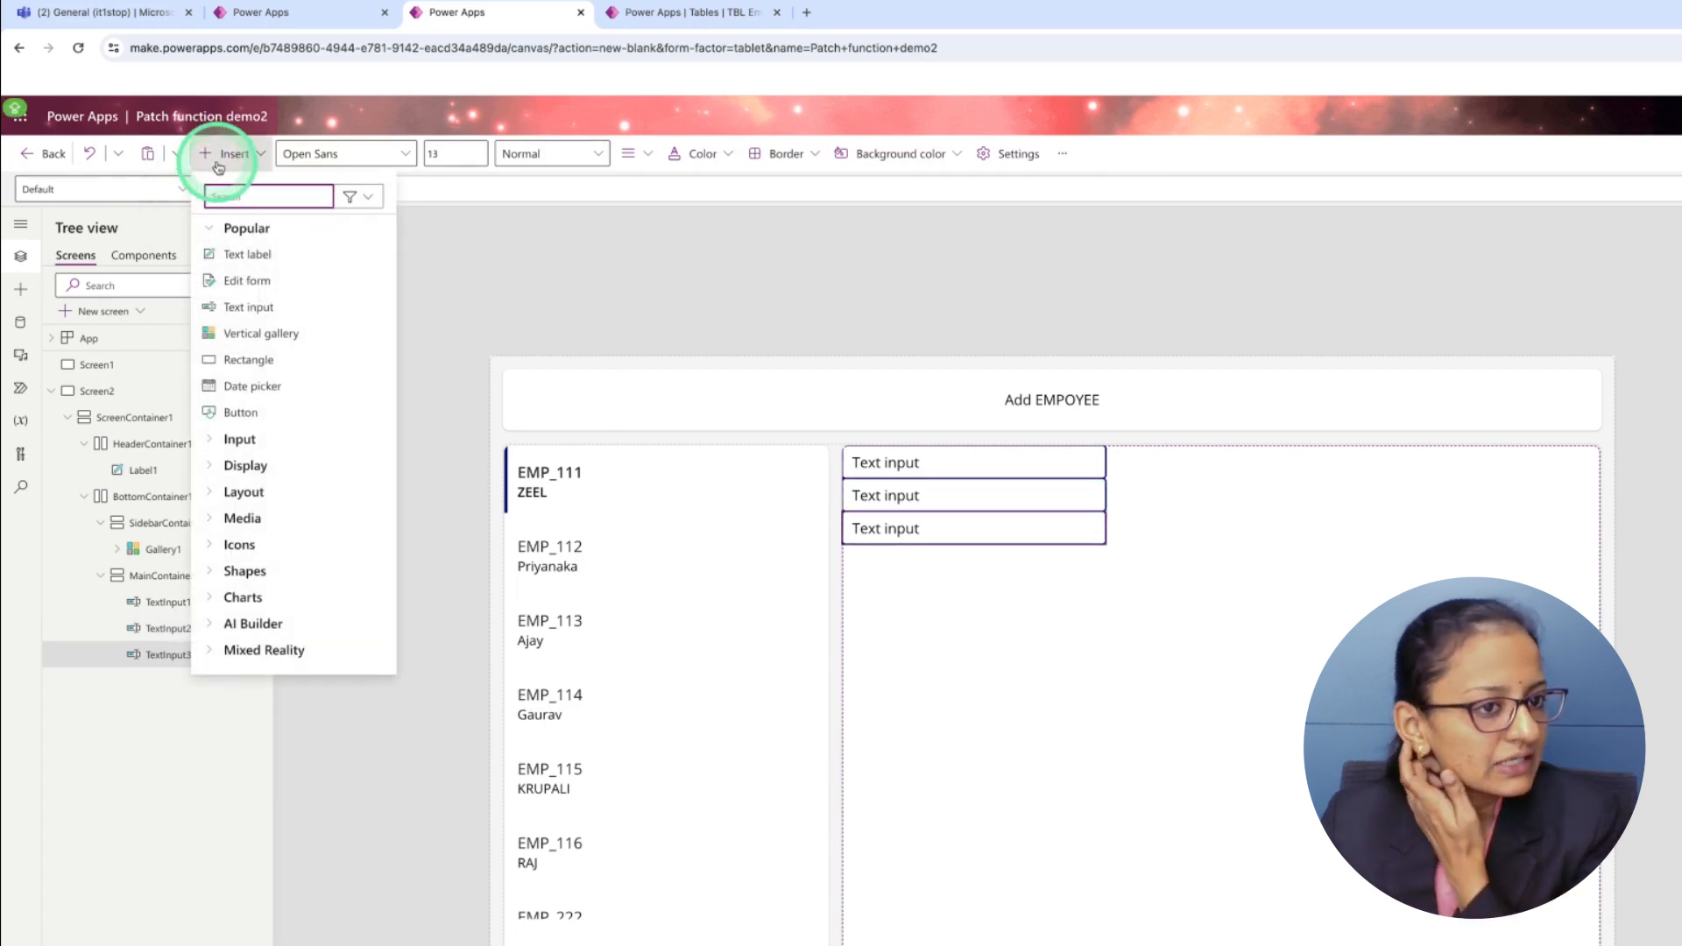
type("drop")
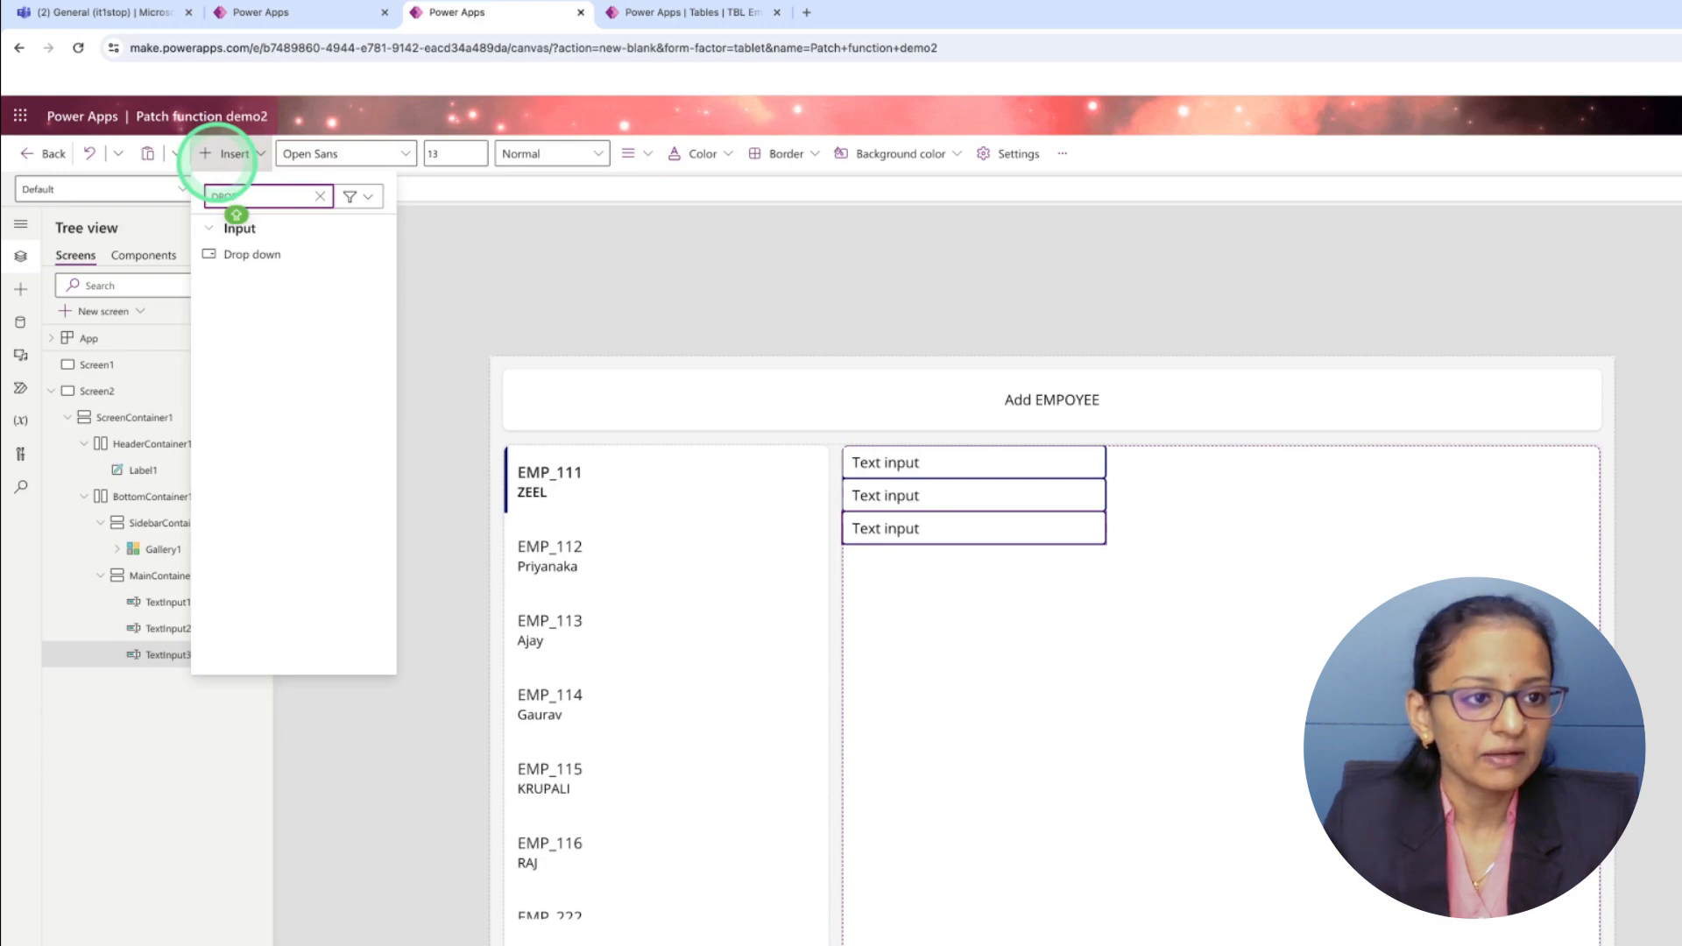
left_click(227, 254)
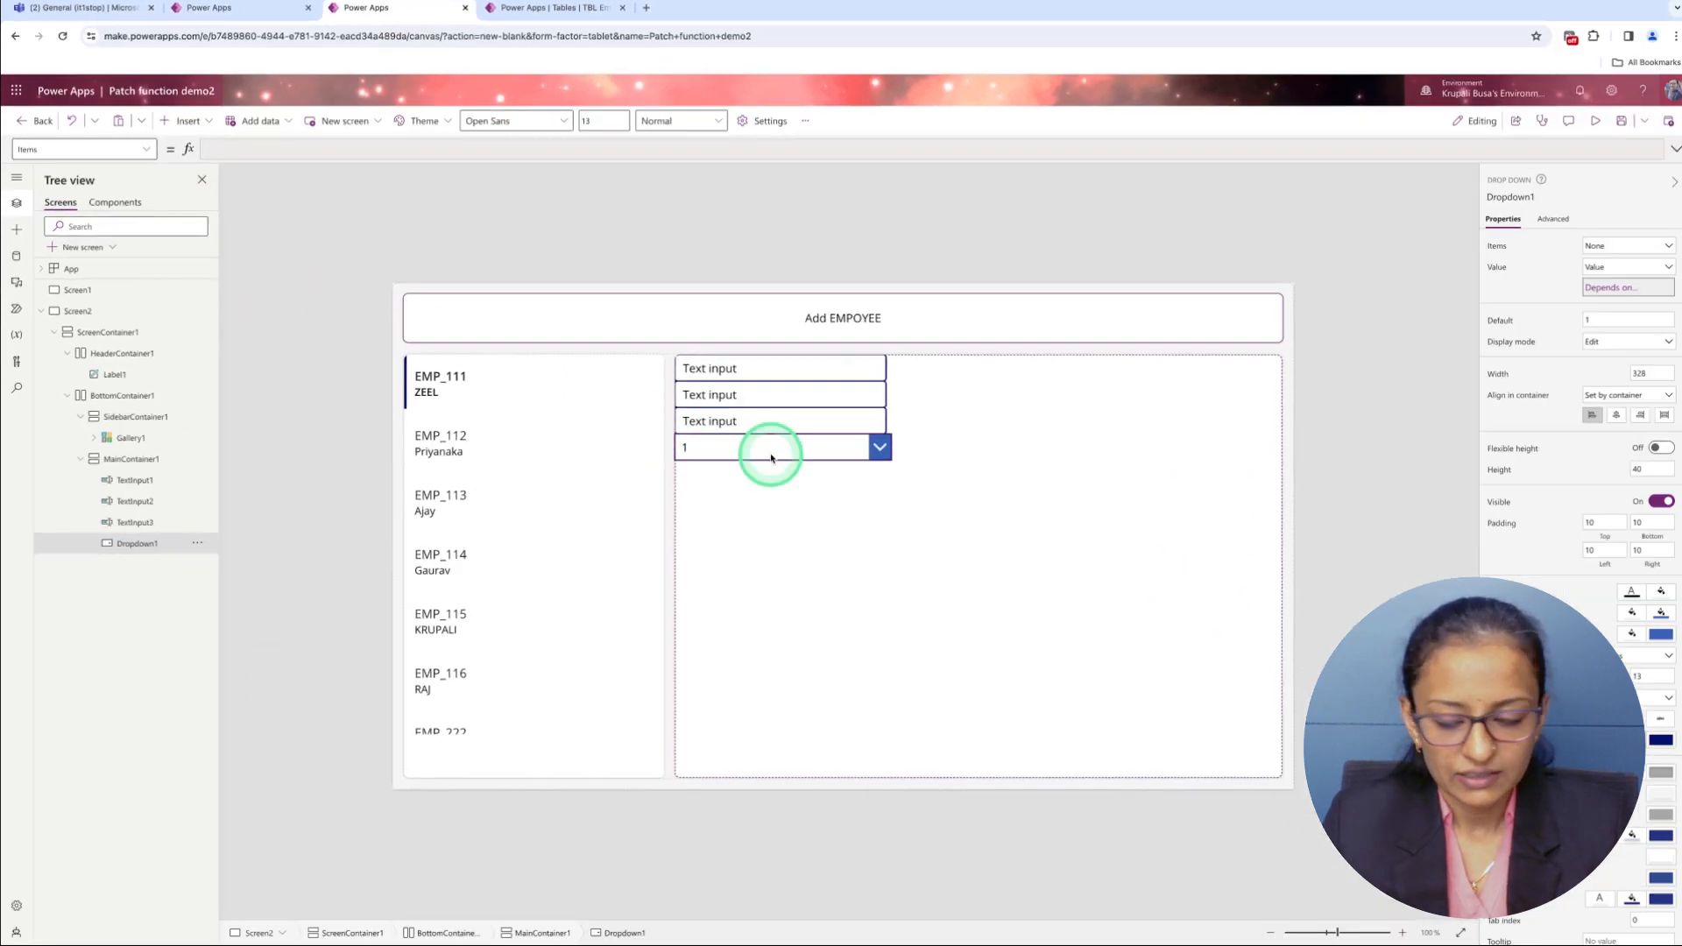
left_click(1494, 351)
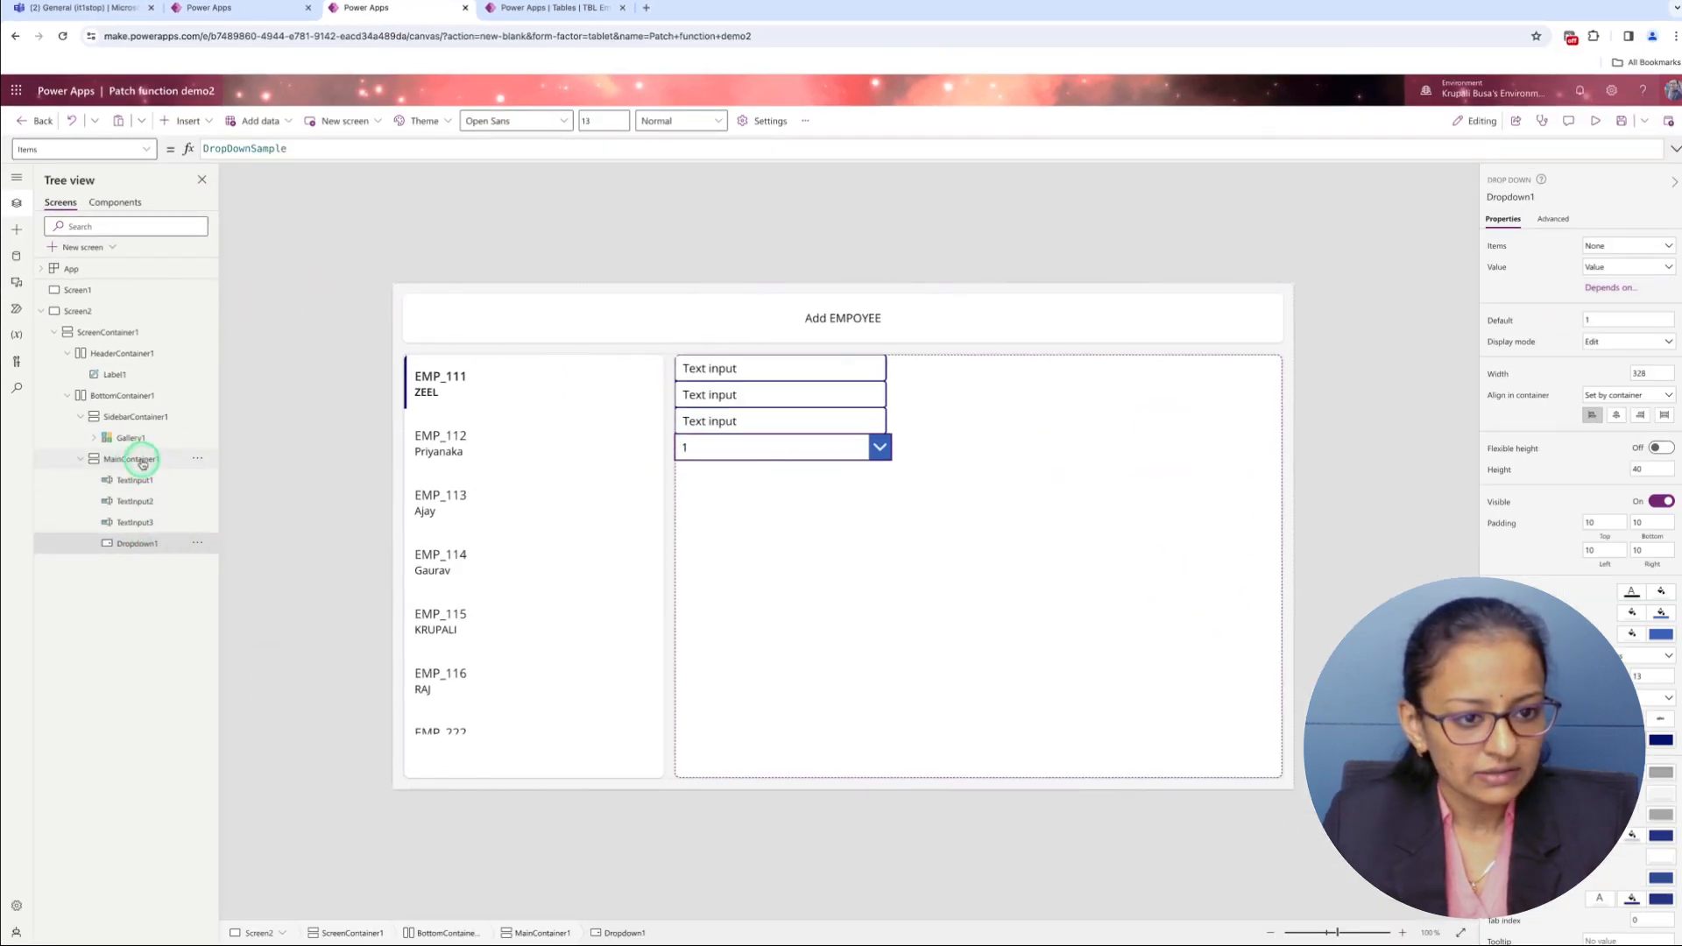
Set the main container's gap to 20 and centre its contents horizontally and vertically.
left_click(143, 459)
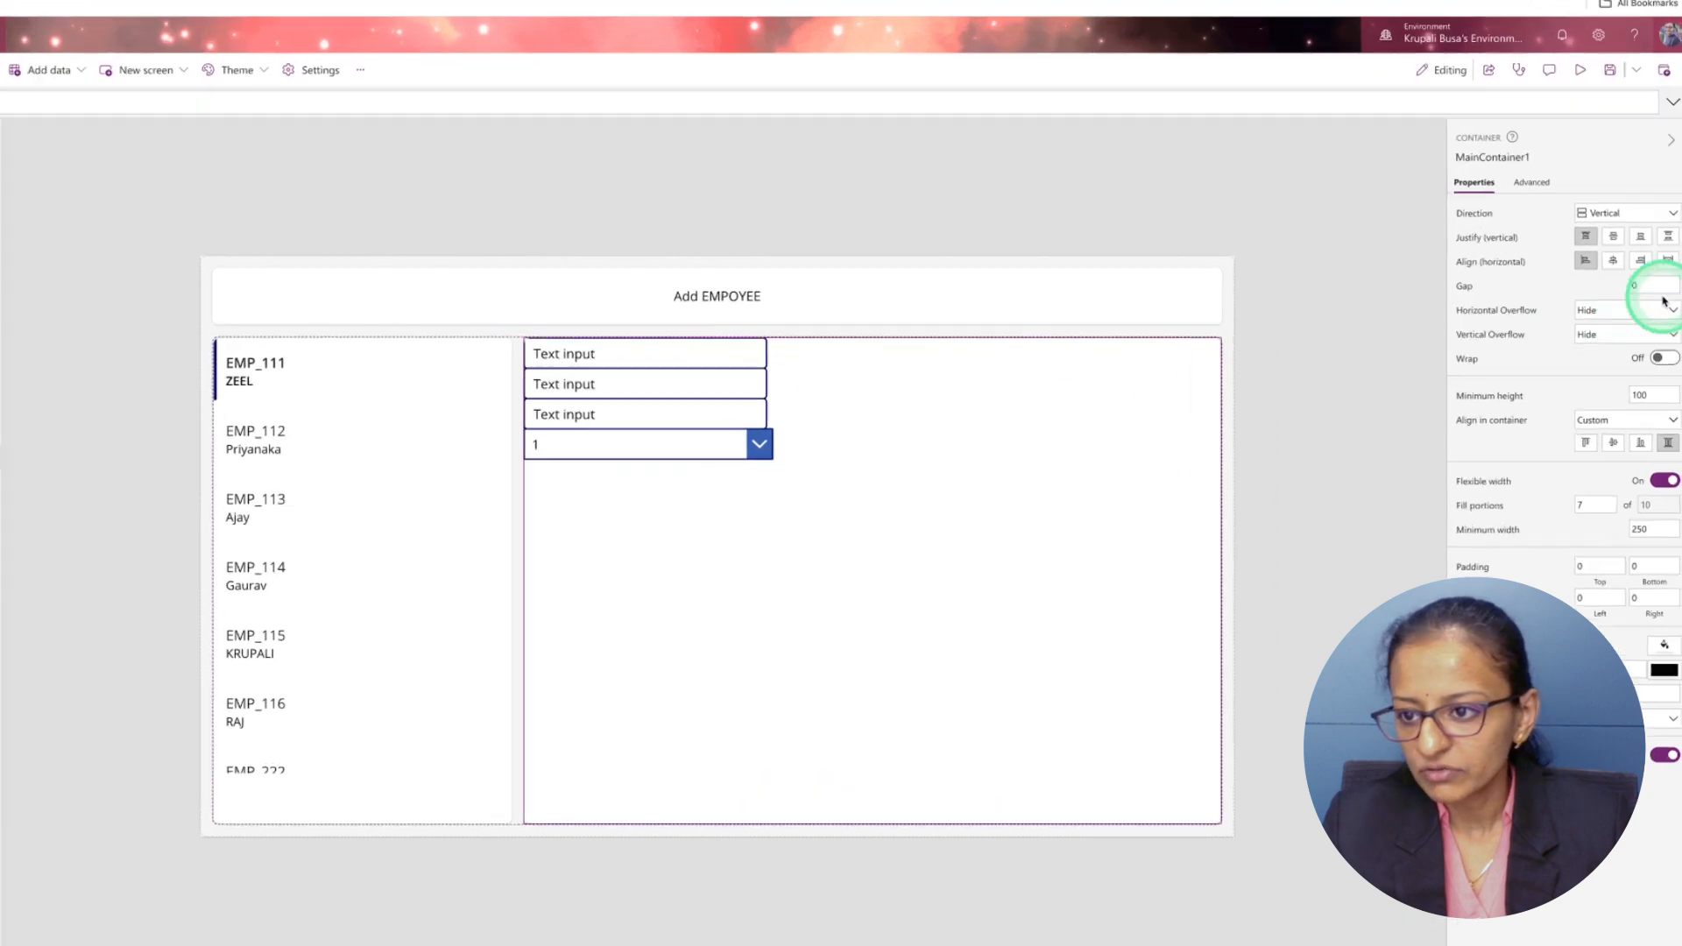
left_click(1665, 306)
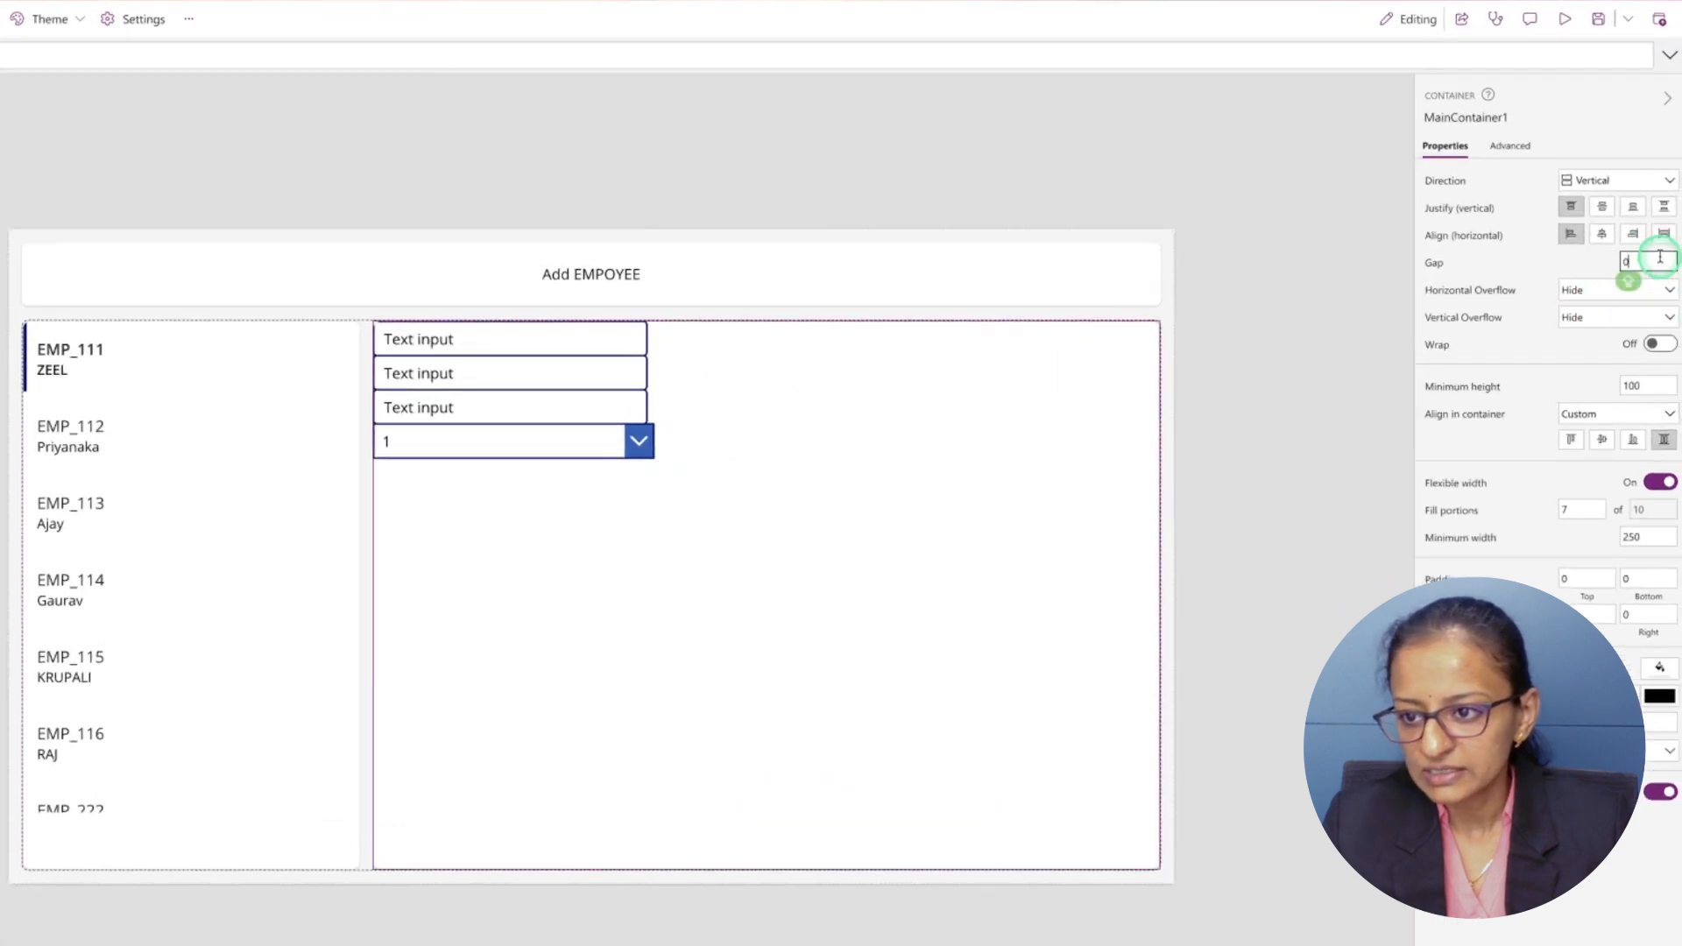
type("10")
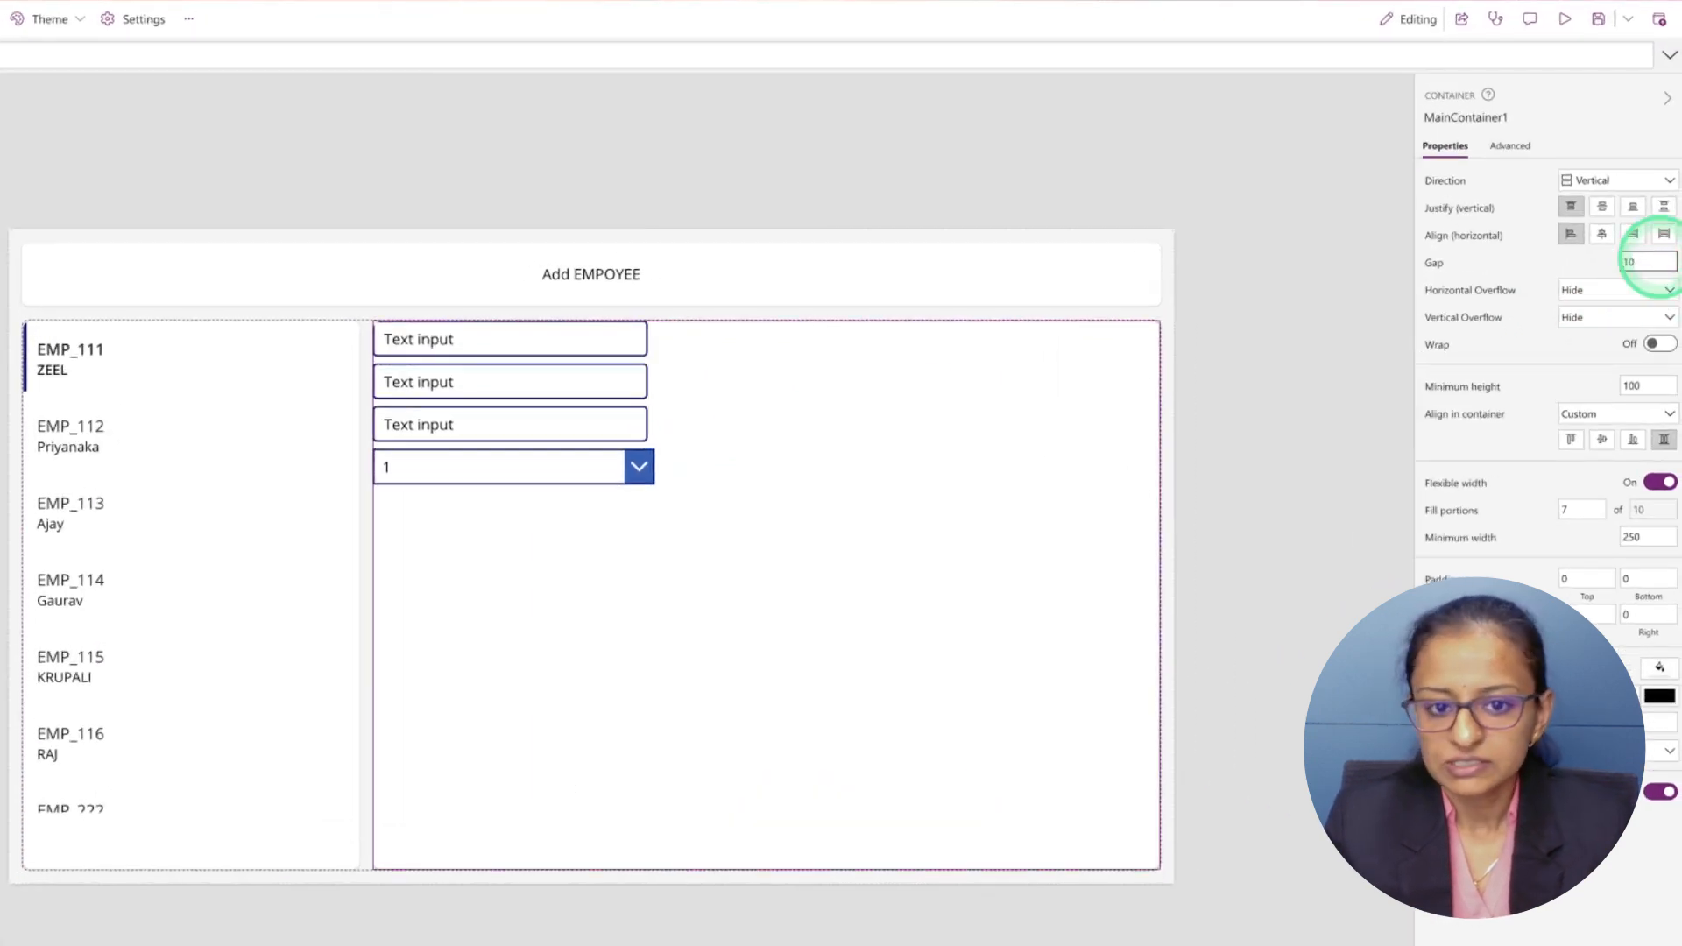
left_click(1646, 256)
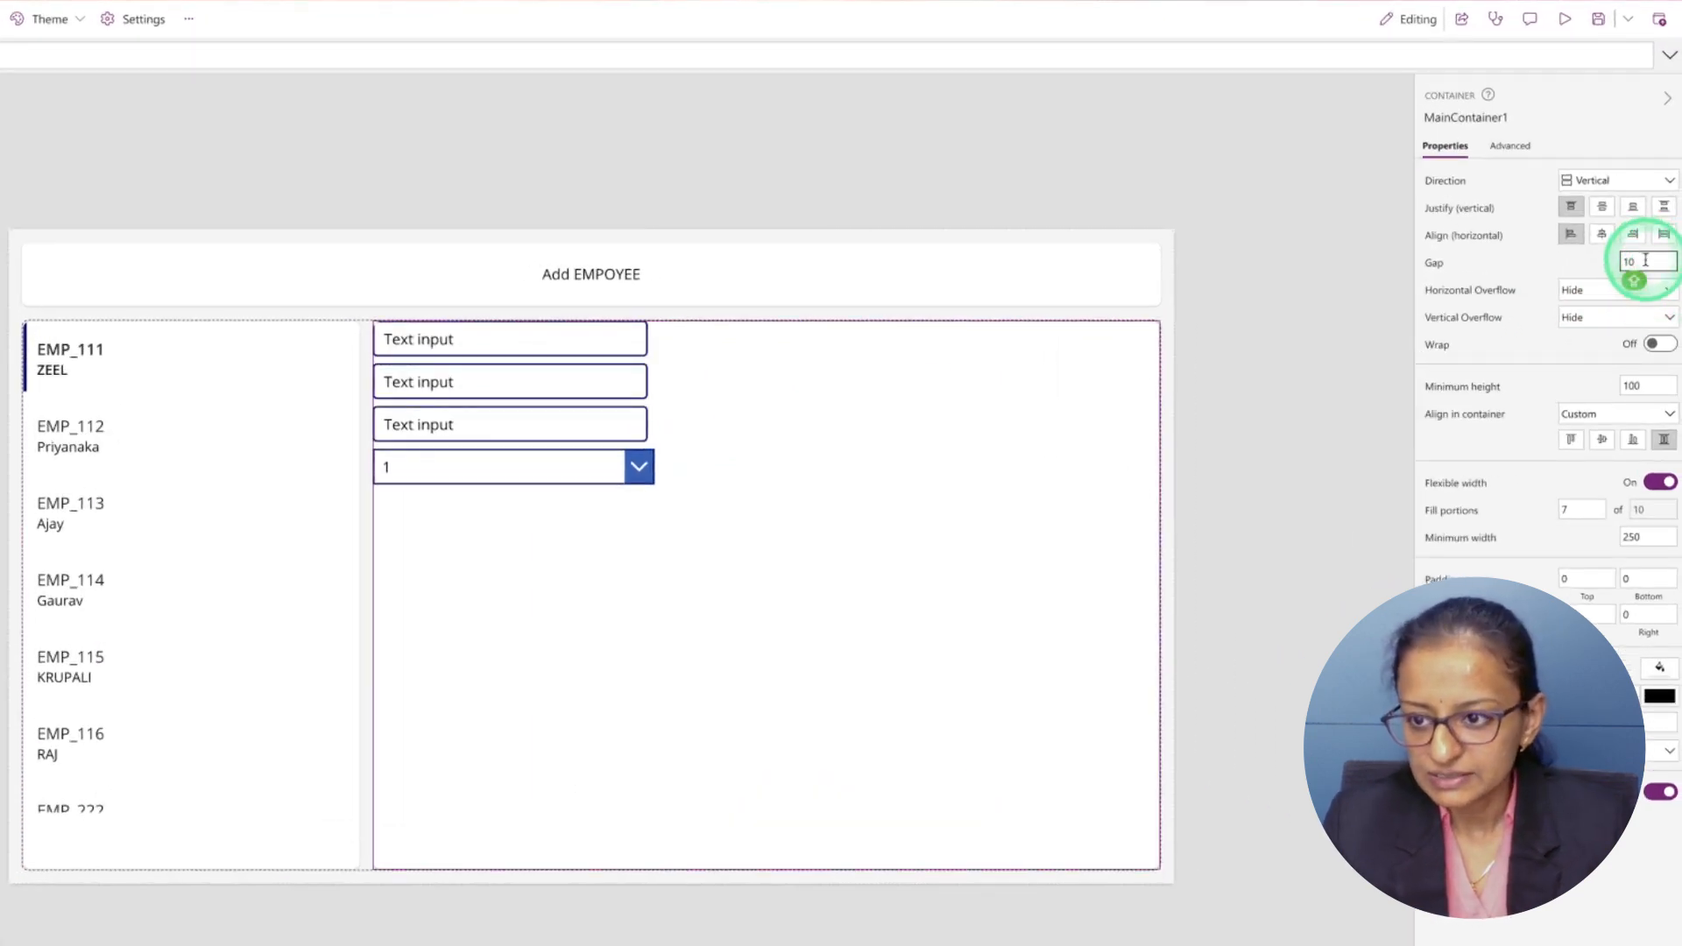
type("20")
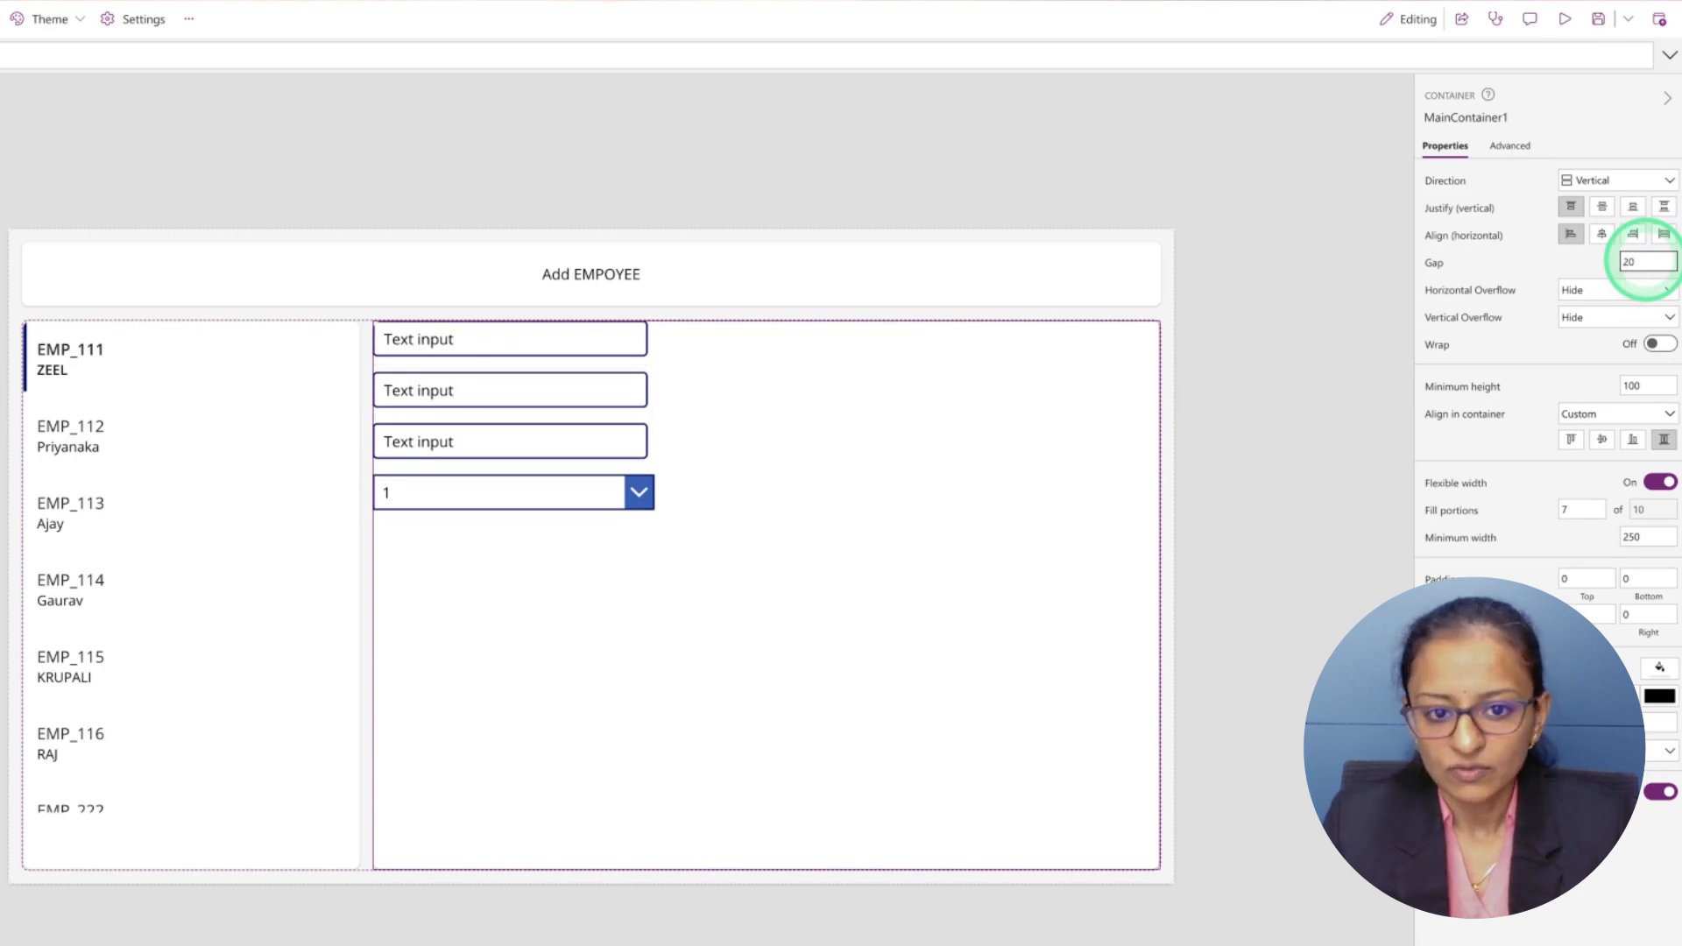
left_click(1597, 232)
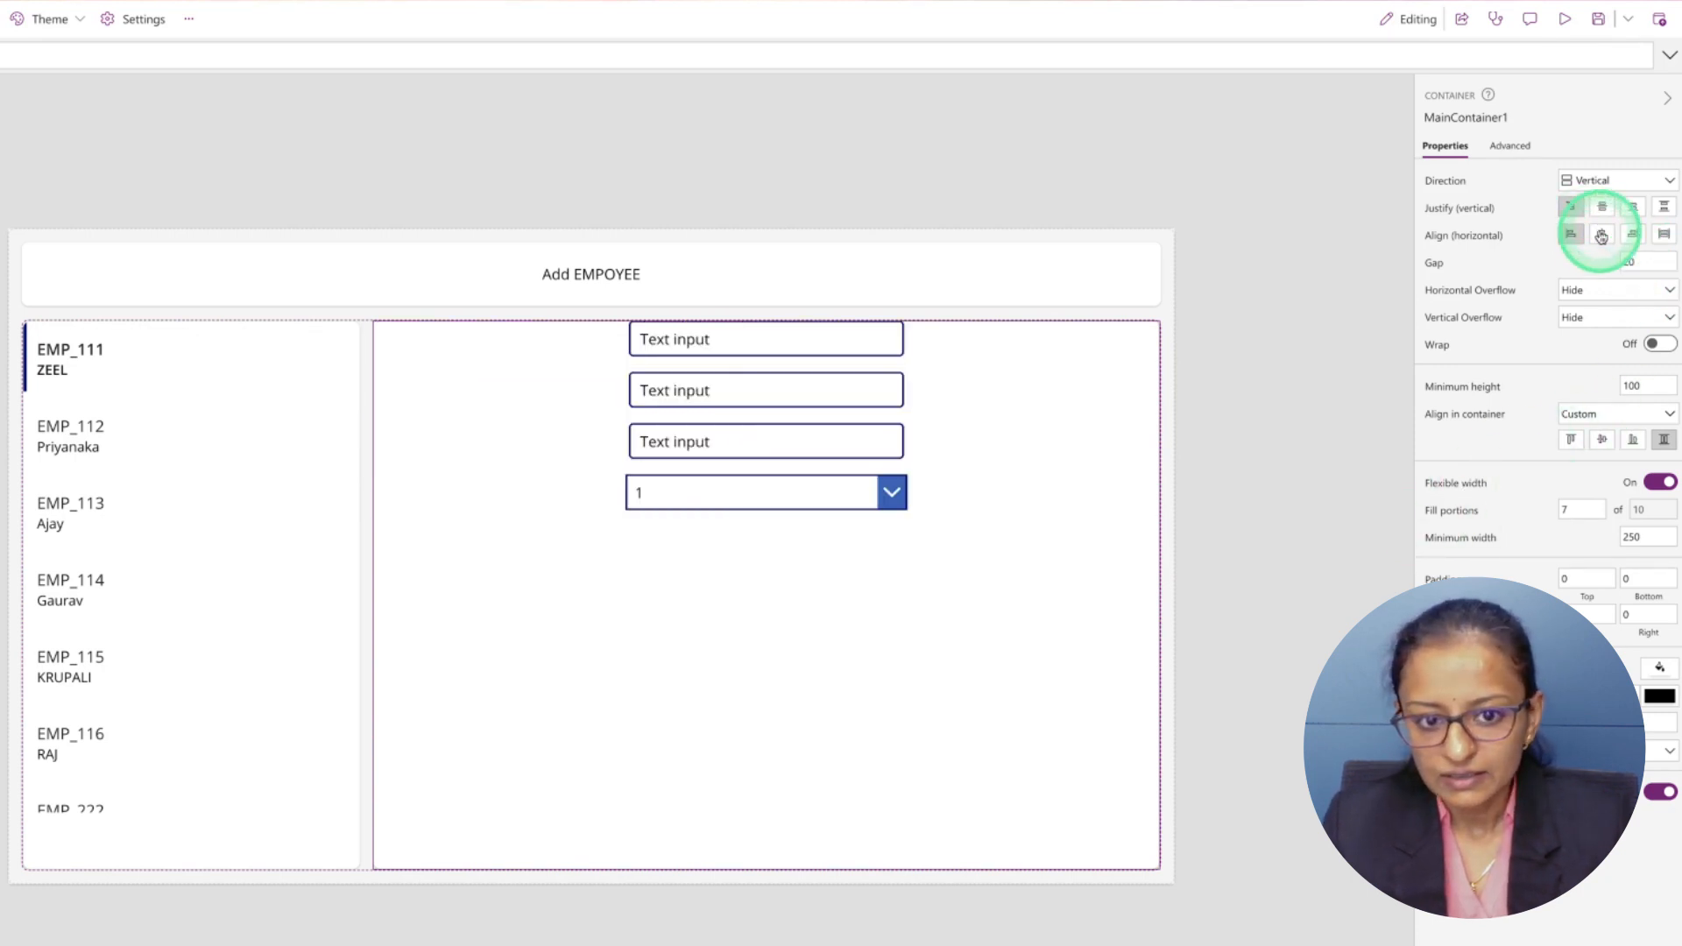
left_click(1603, 209)
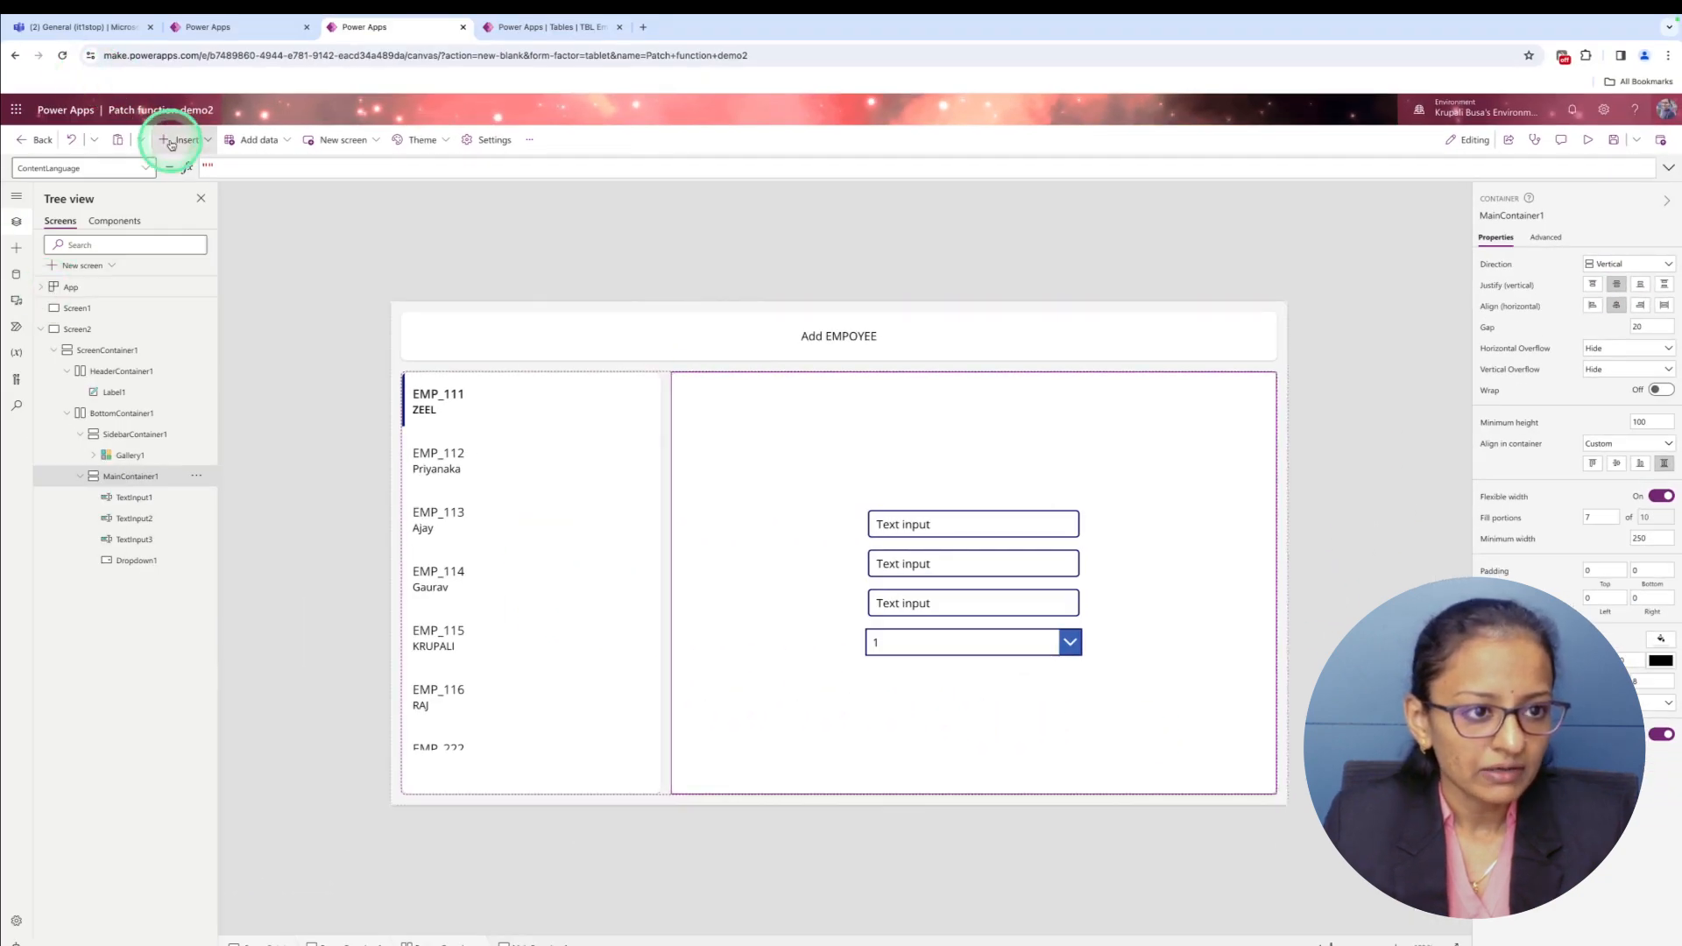
Insert a button below the drop-down in the main container and rename the control SAVE.
left_click(171, 142)
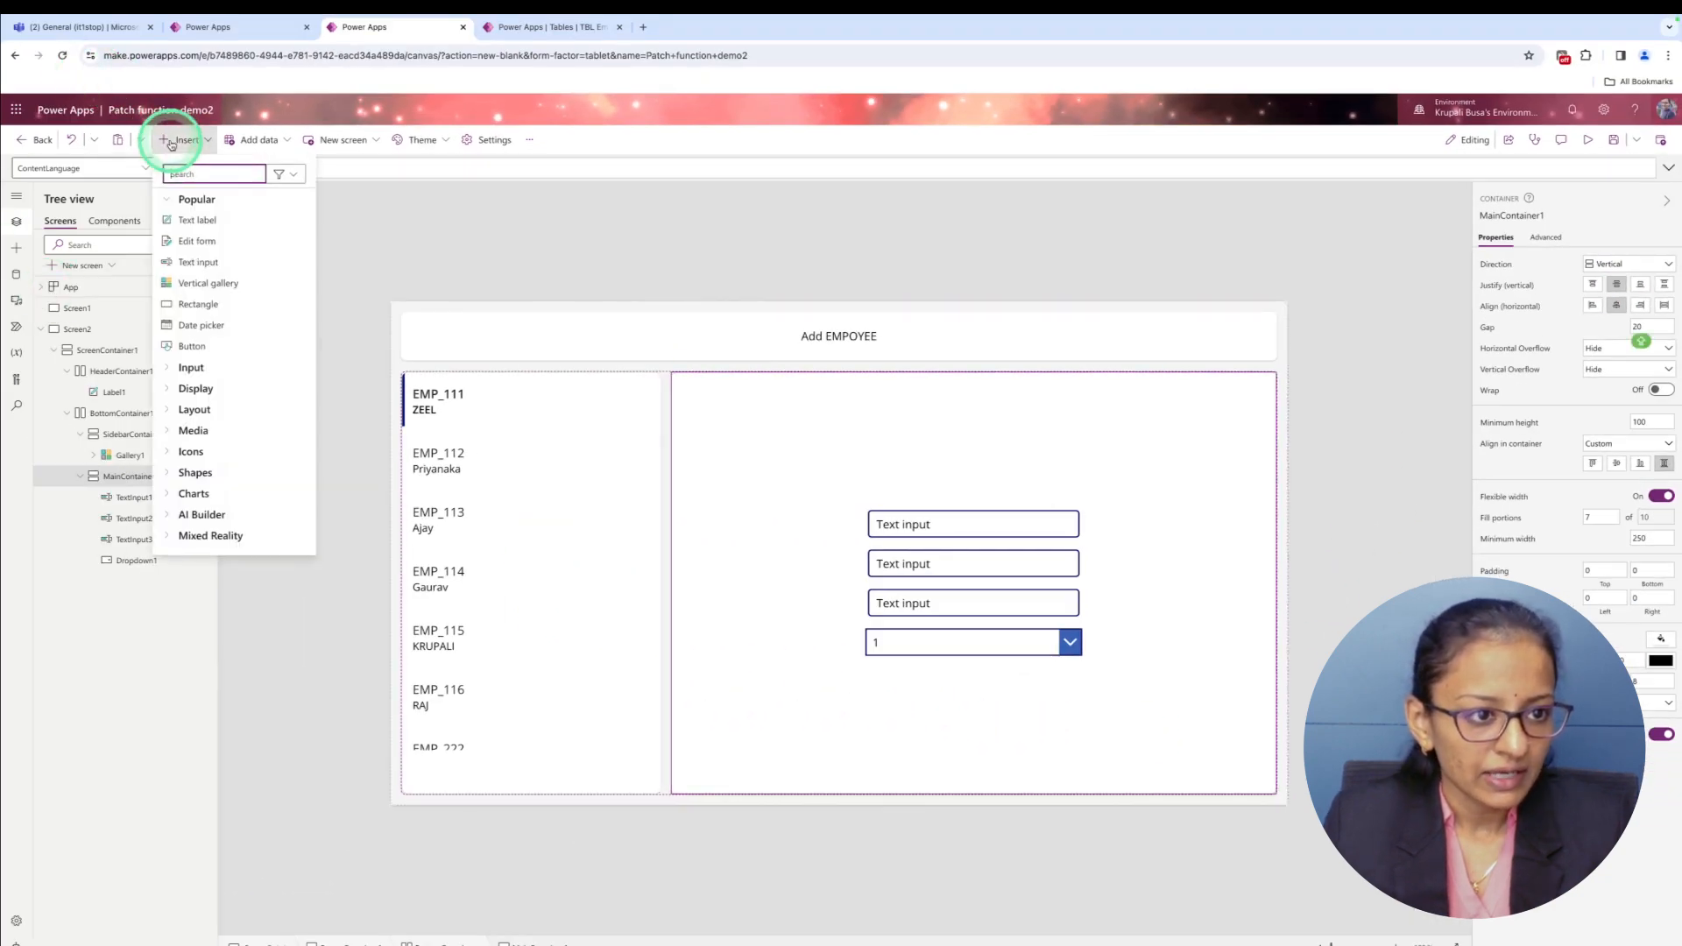
left_click(195, 346)
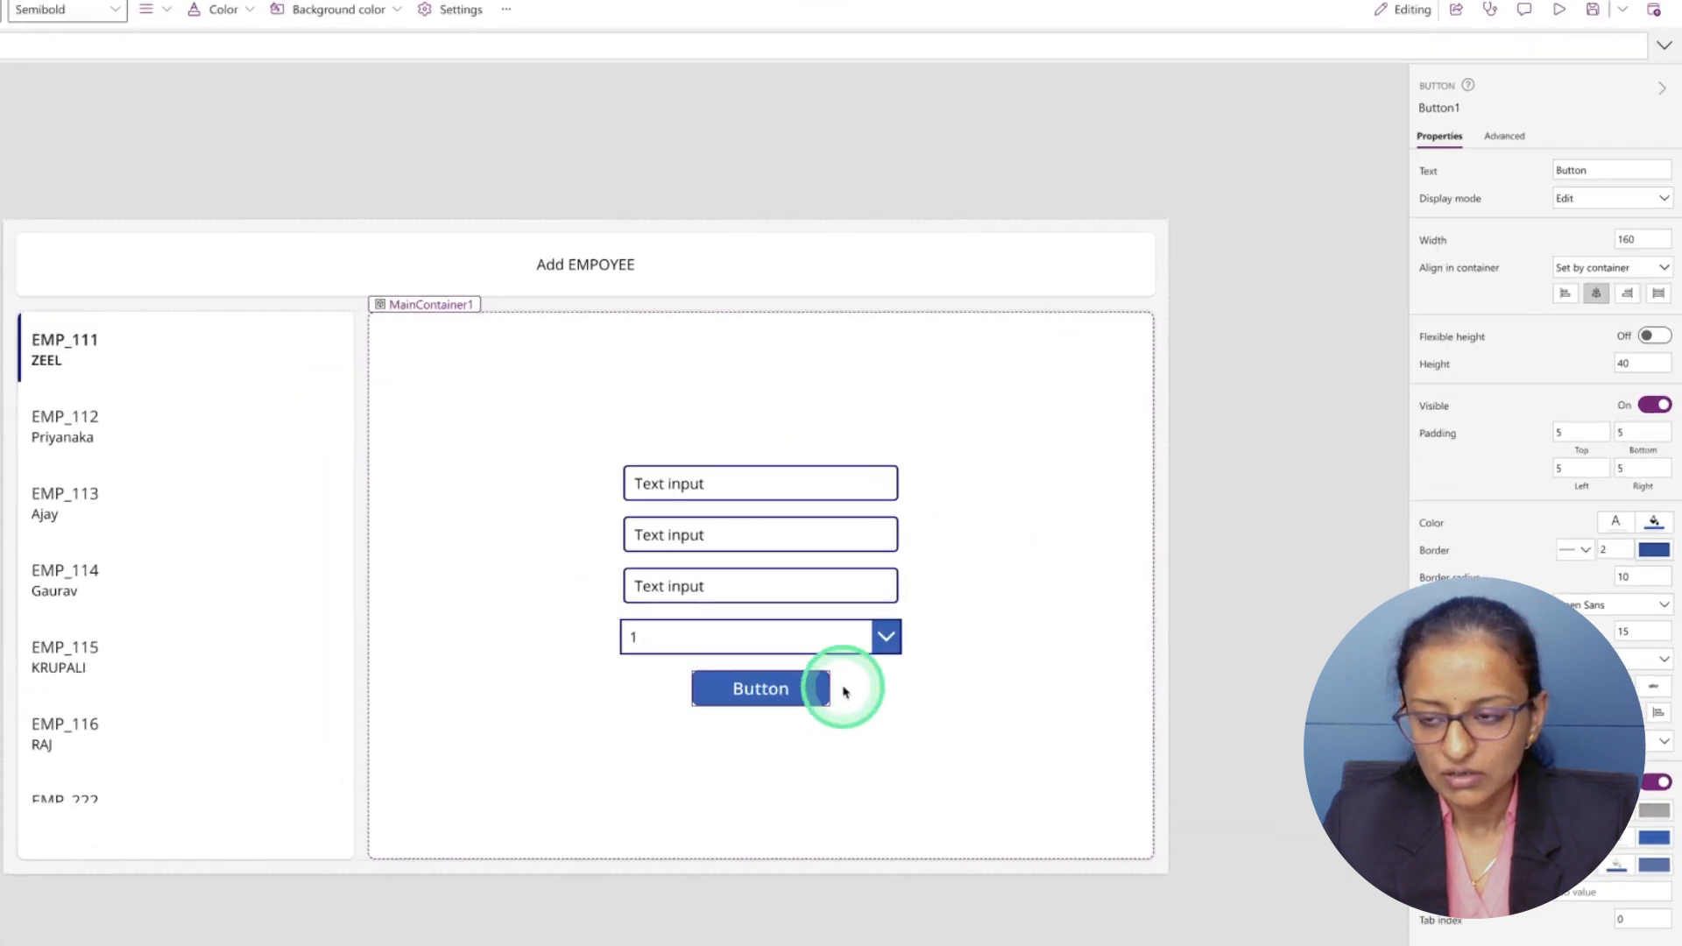
left_click(1446, 107)
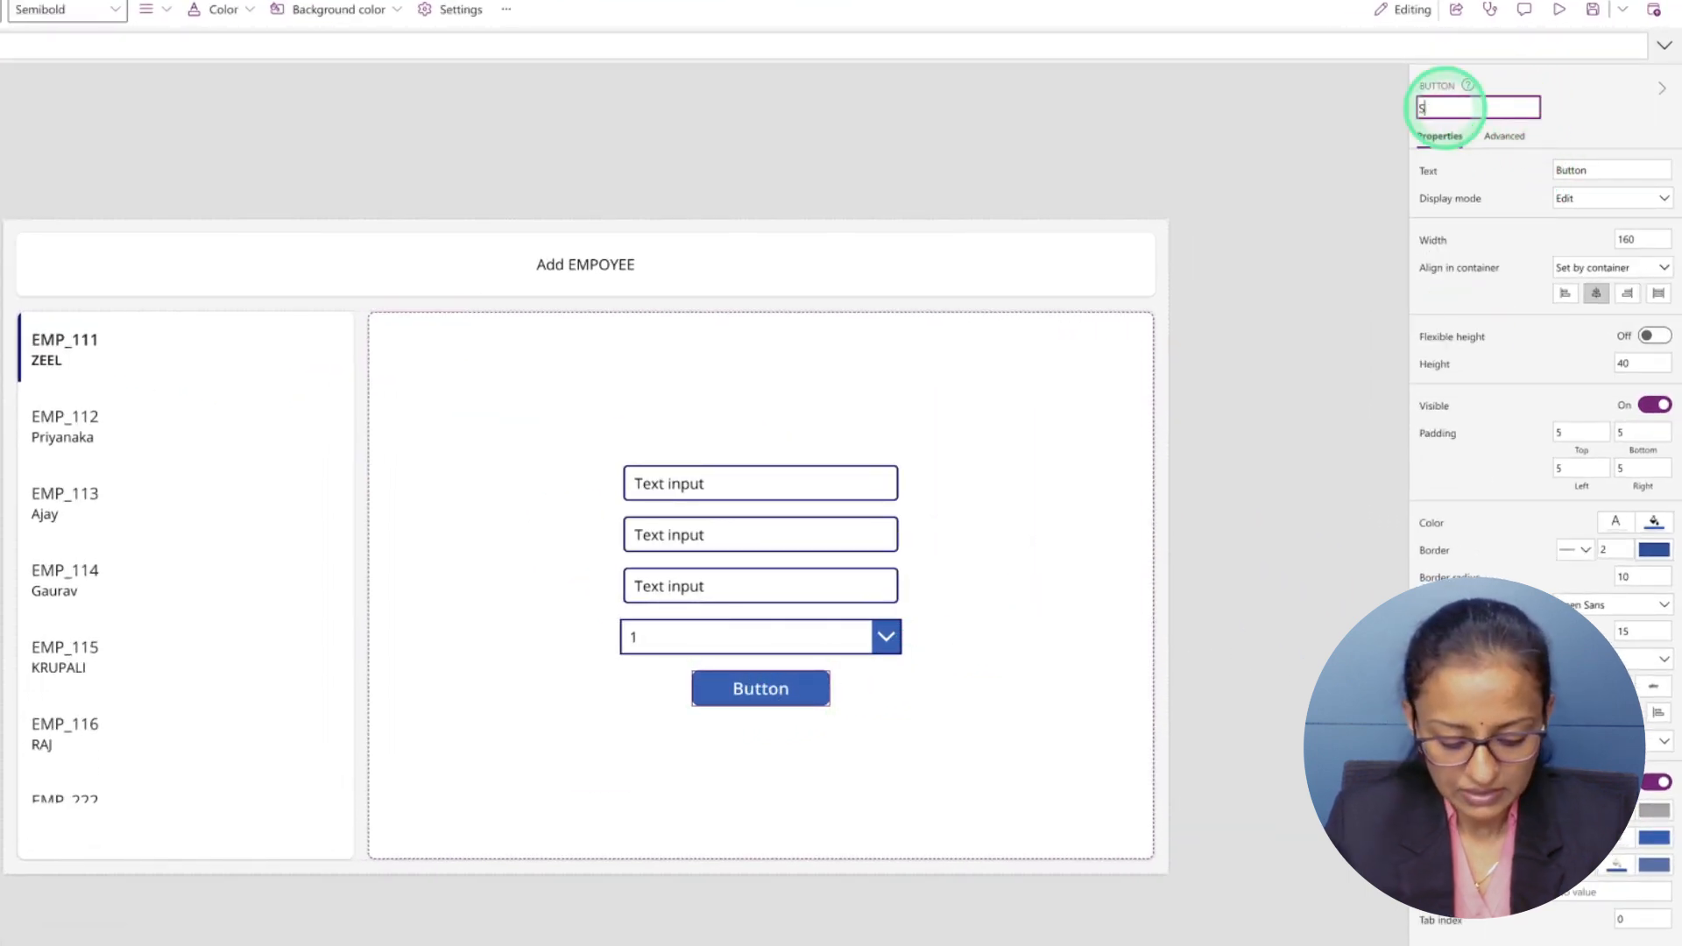
left_click(958, 350)
Give the first text input the hint text EMP ID, clear its default value and rename it EMP_ID.
left_click(778, 494)
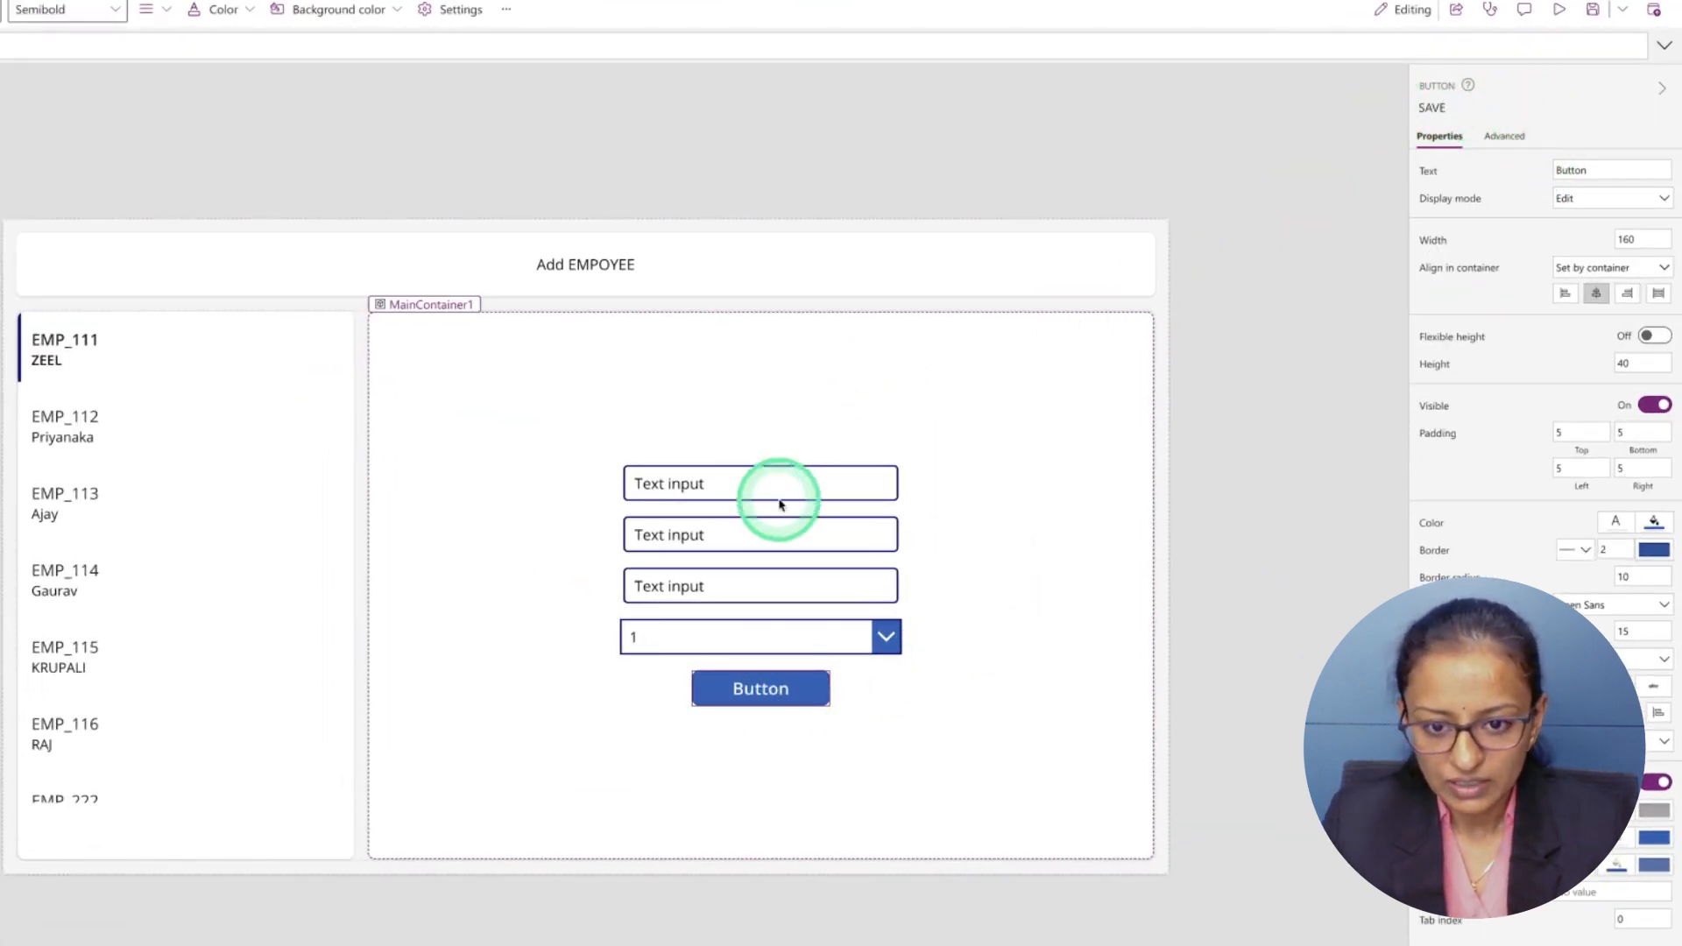
left_click(1495, 255)
left_click(1595, 226)
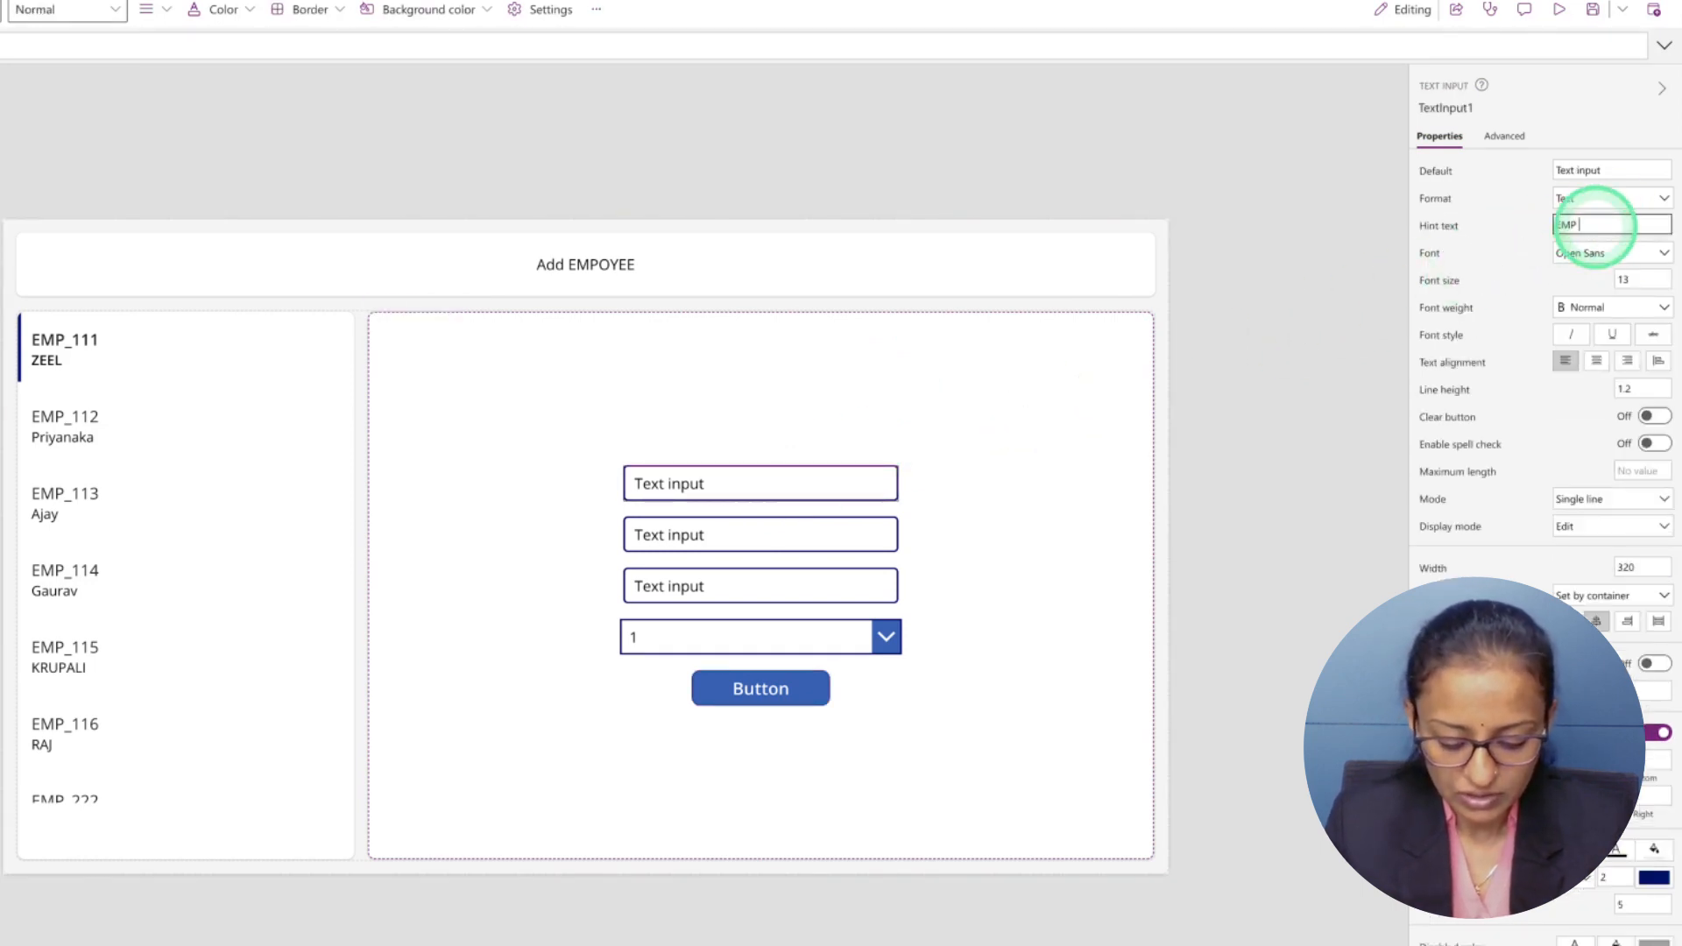
left_click(1617, 166)
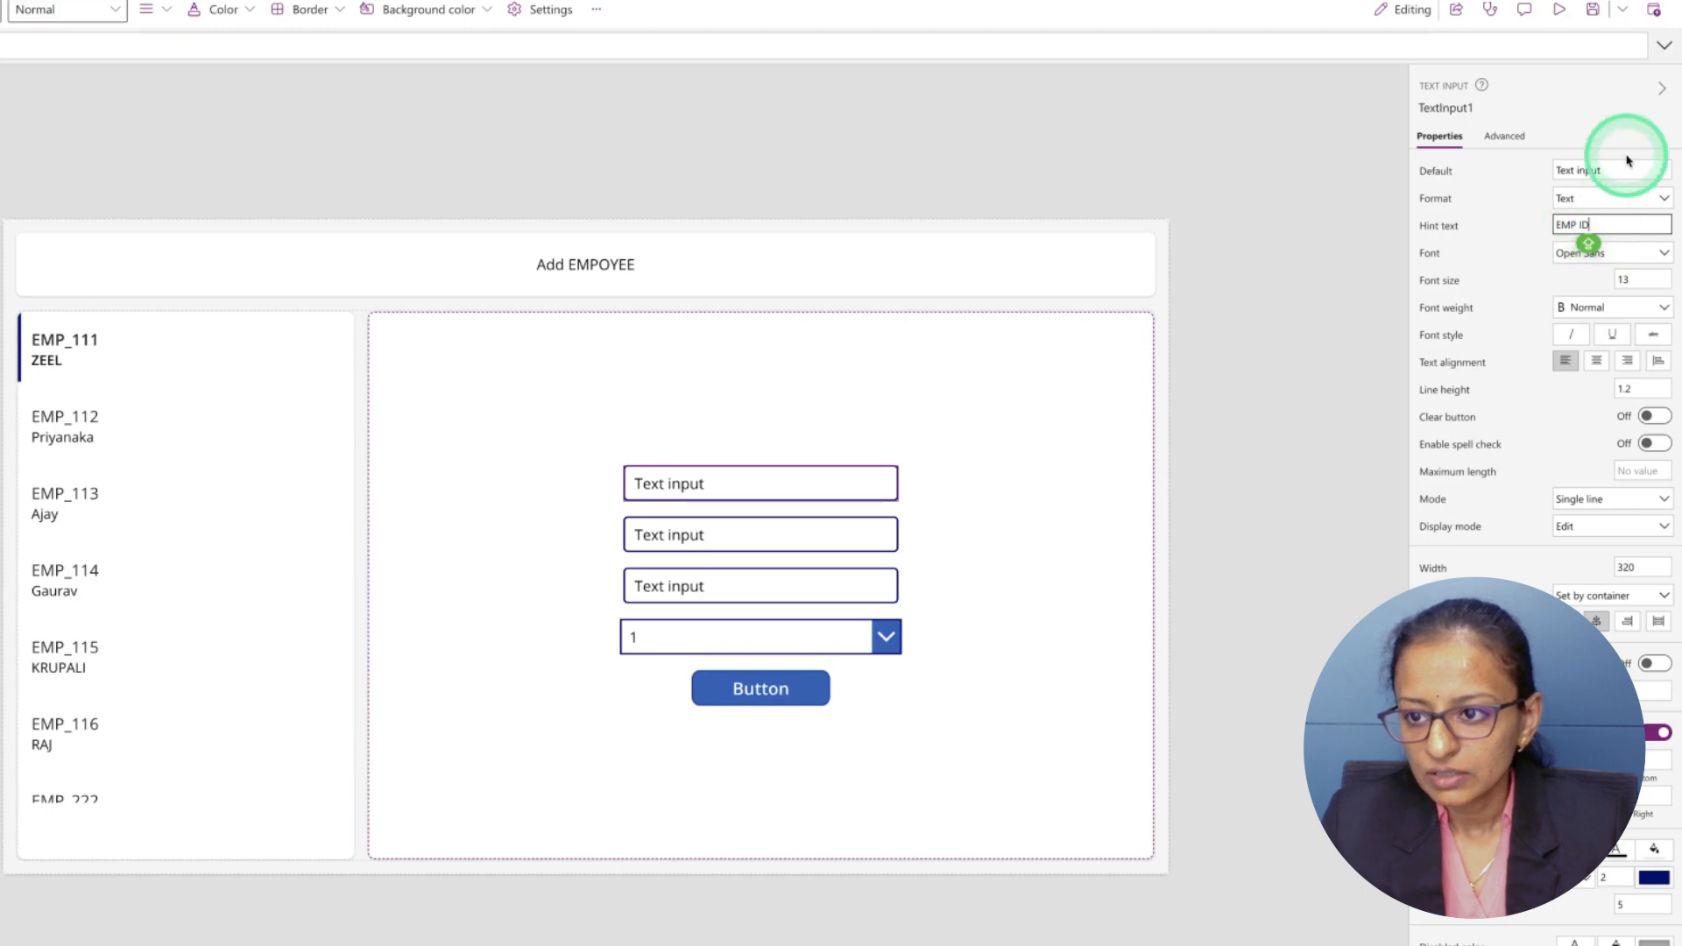
left_click(1510, 179)
key("BackSpace")
left_click(1468, 103)
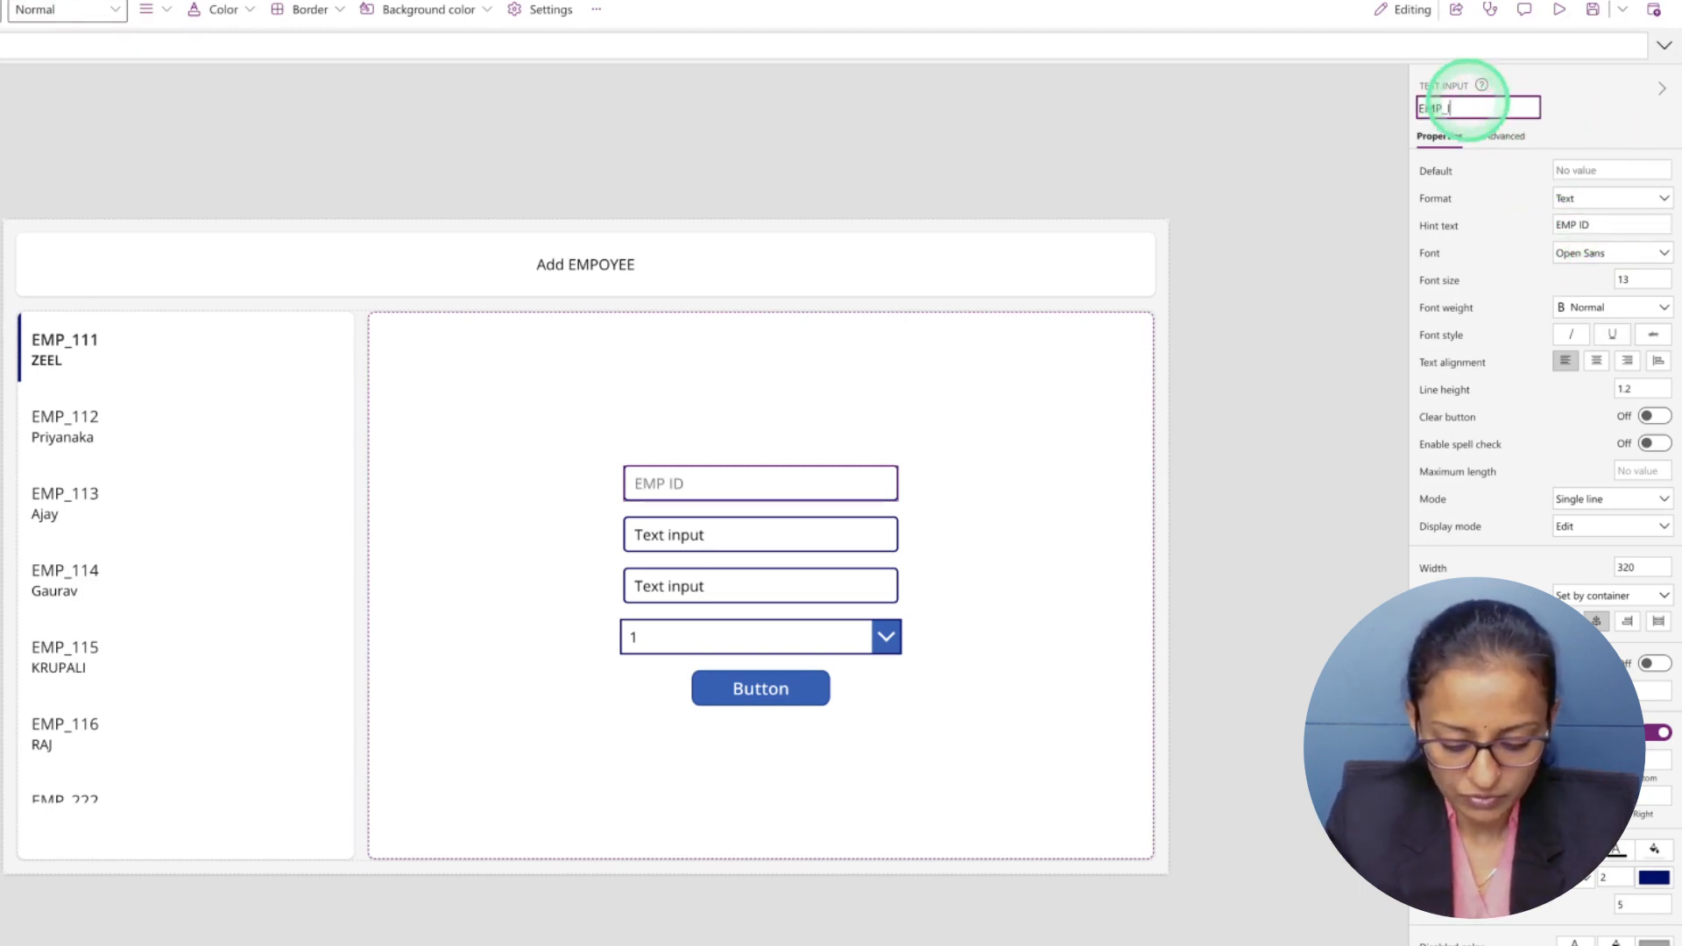
type("EMP_ID")
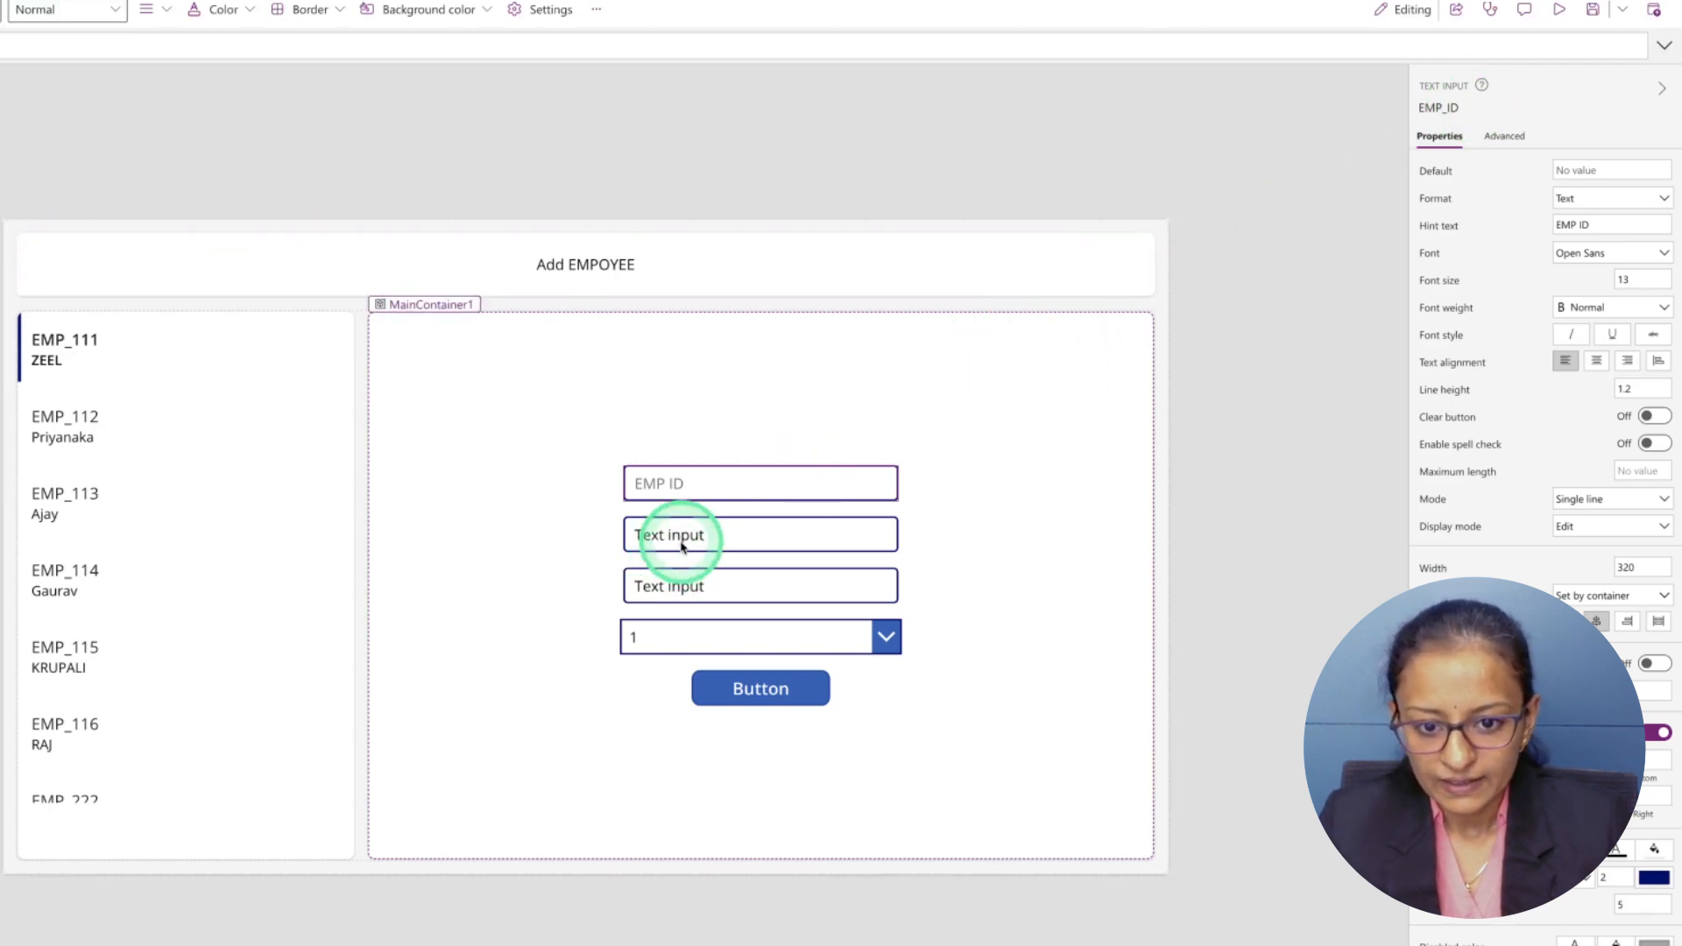
Rename the second text input EMP_NAME, set its hint text to EMP NAME and clear its default value.
left_click(716, 542)
left_click(1453, 108)
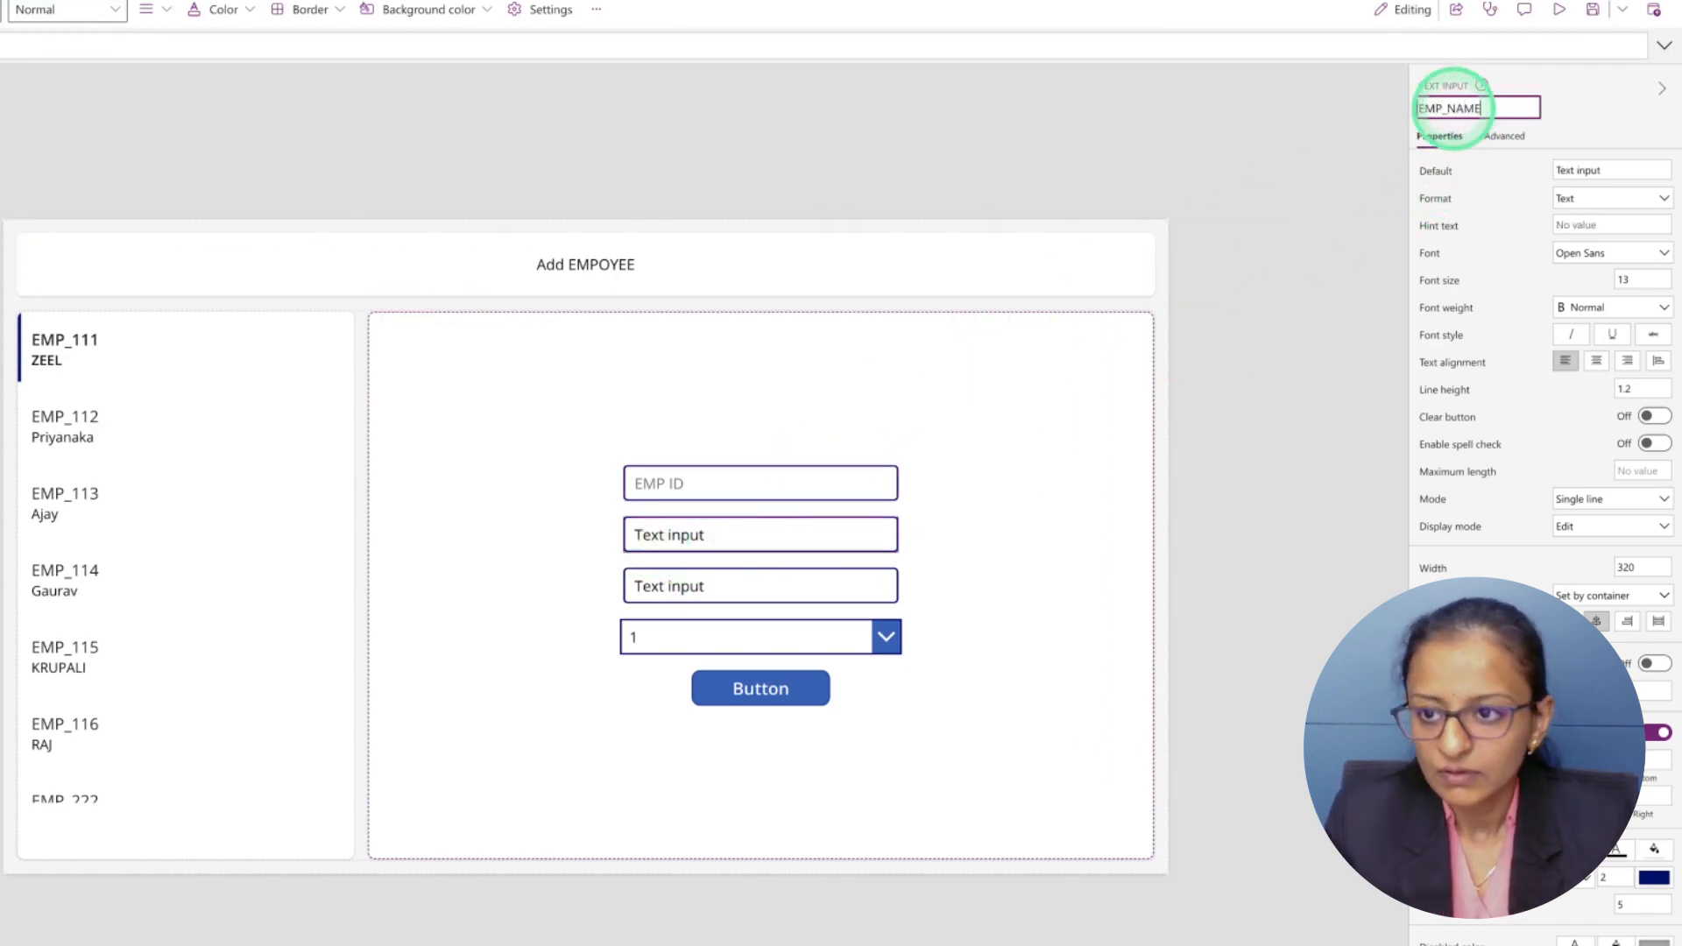
type("EMP_NAME")
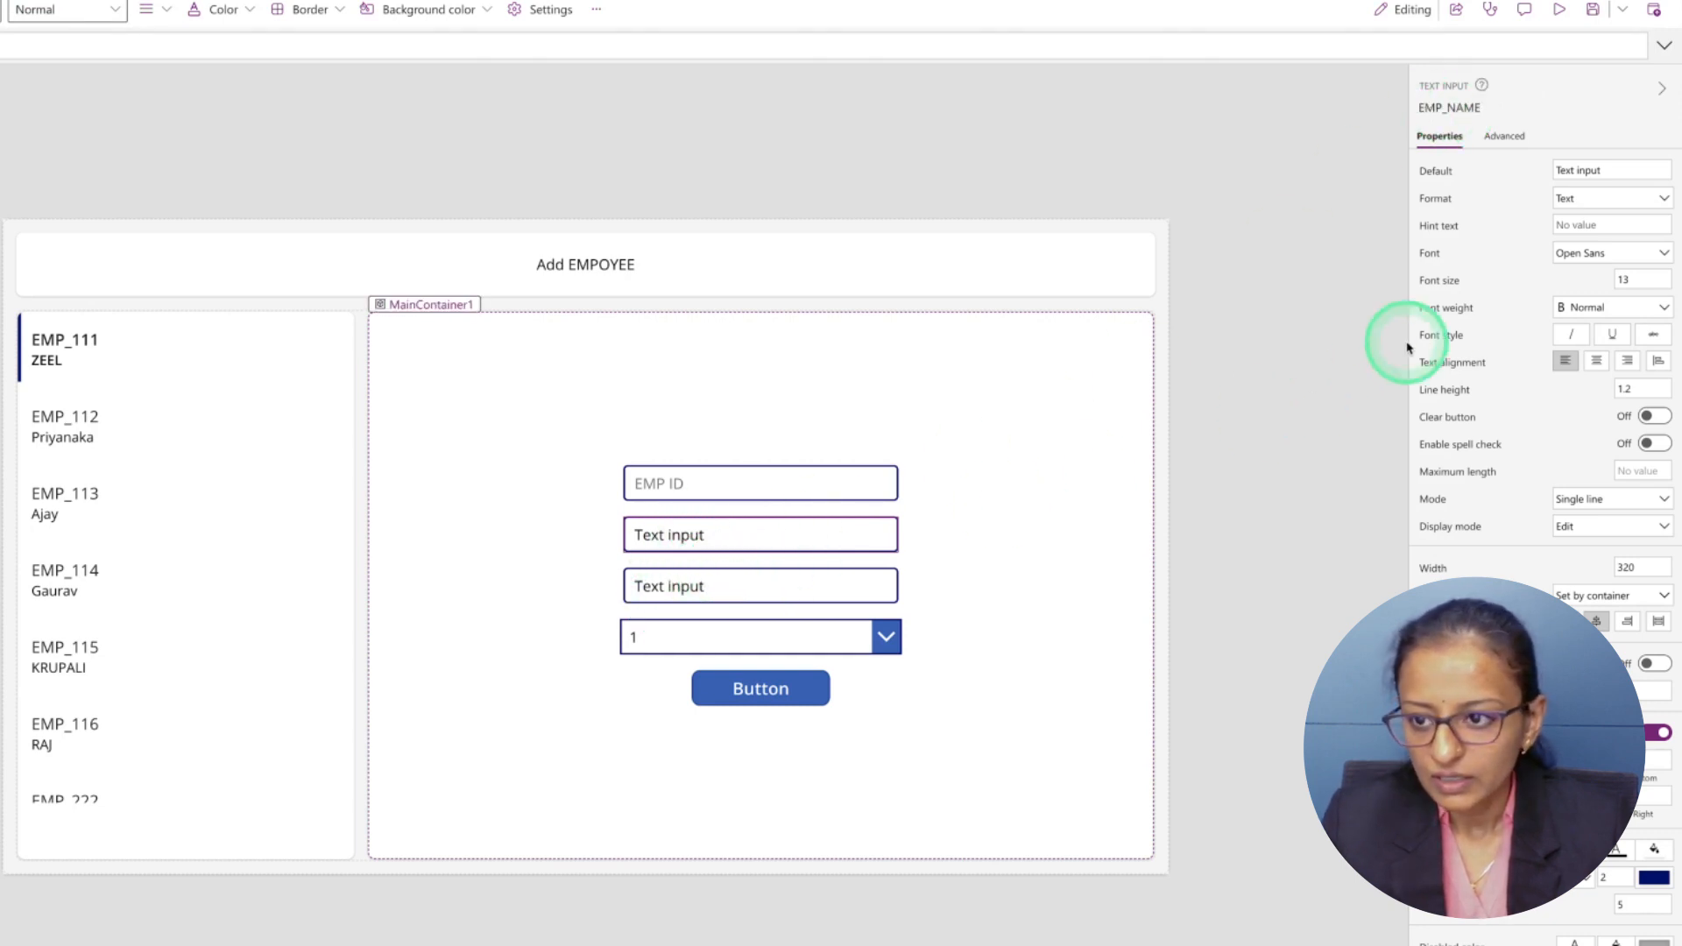
left_click(1608, 224)
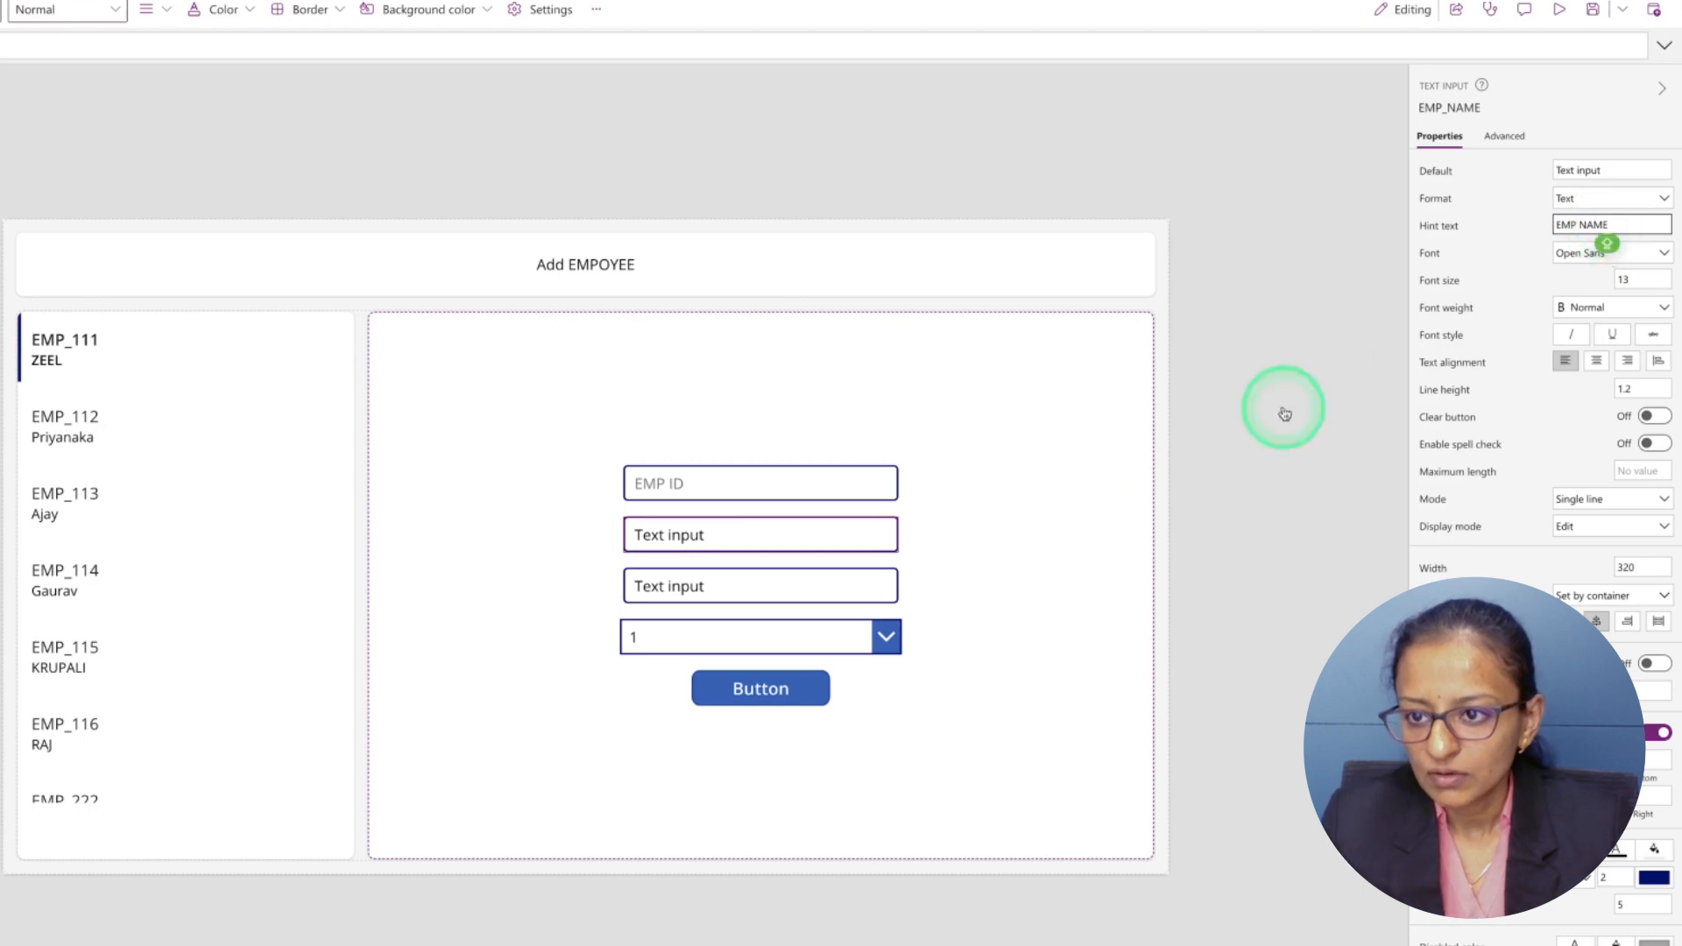
left_click_drag(1626, 175, 1503, 173)
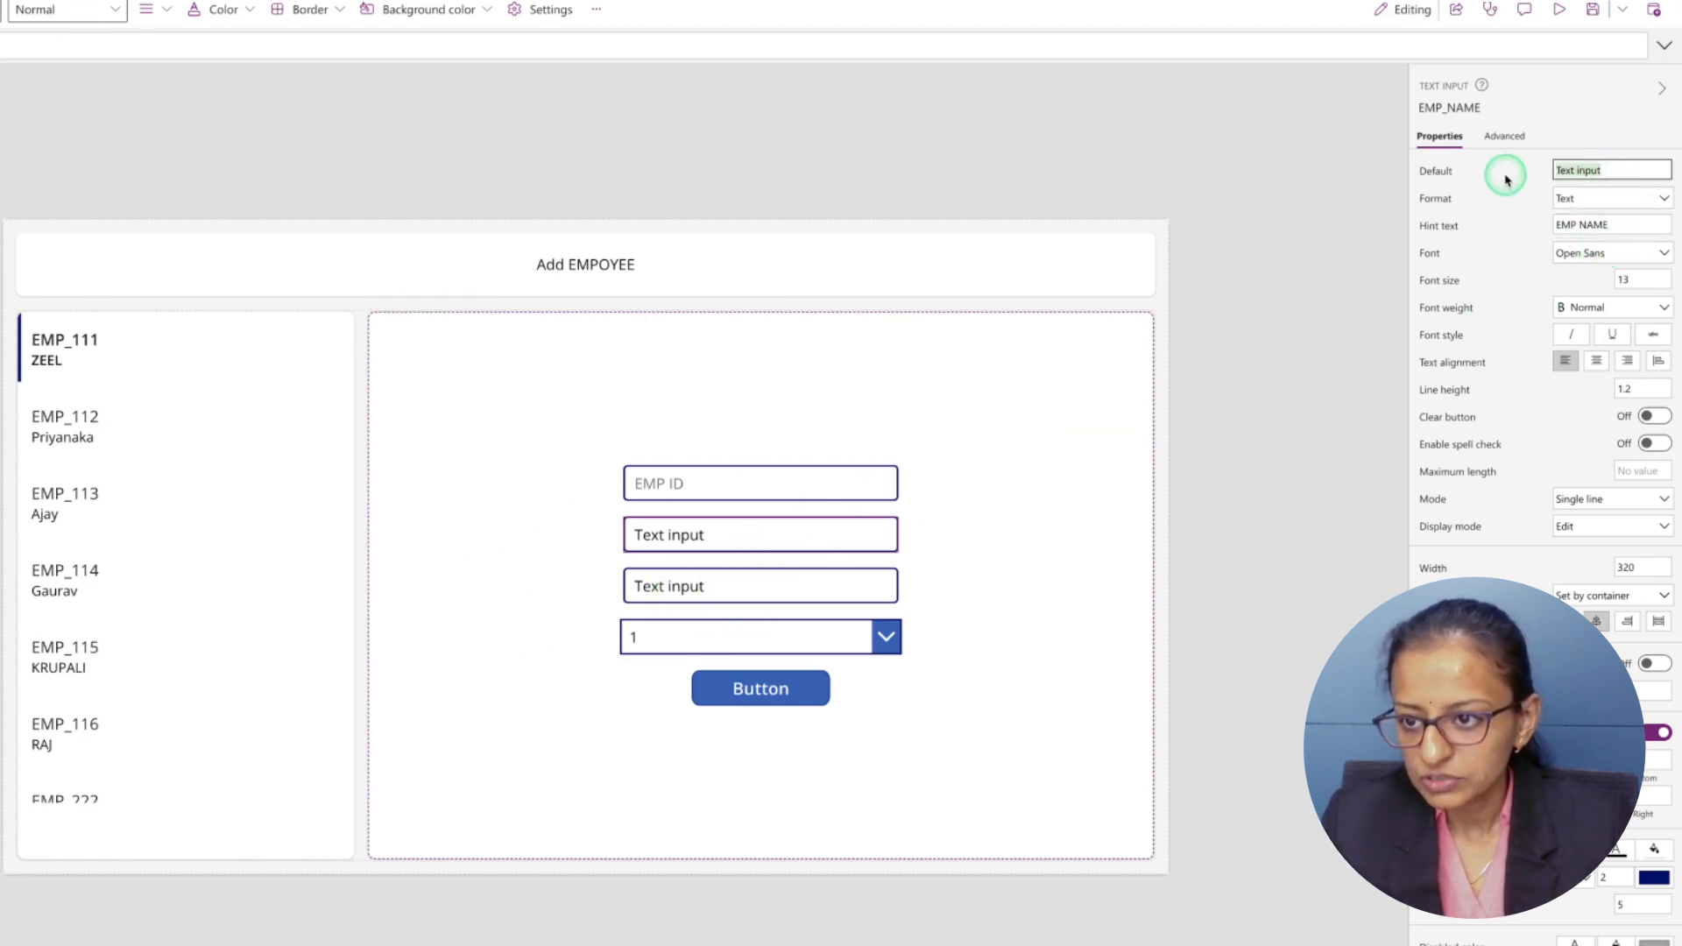
key("BackSpace")
Give the third text input the hint text EMP SALARY, clear its default value and rename it EMP_SALARY.
left_click(770, 585)
left_click(1615, 226)
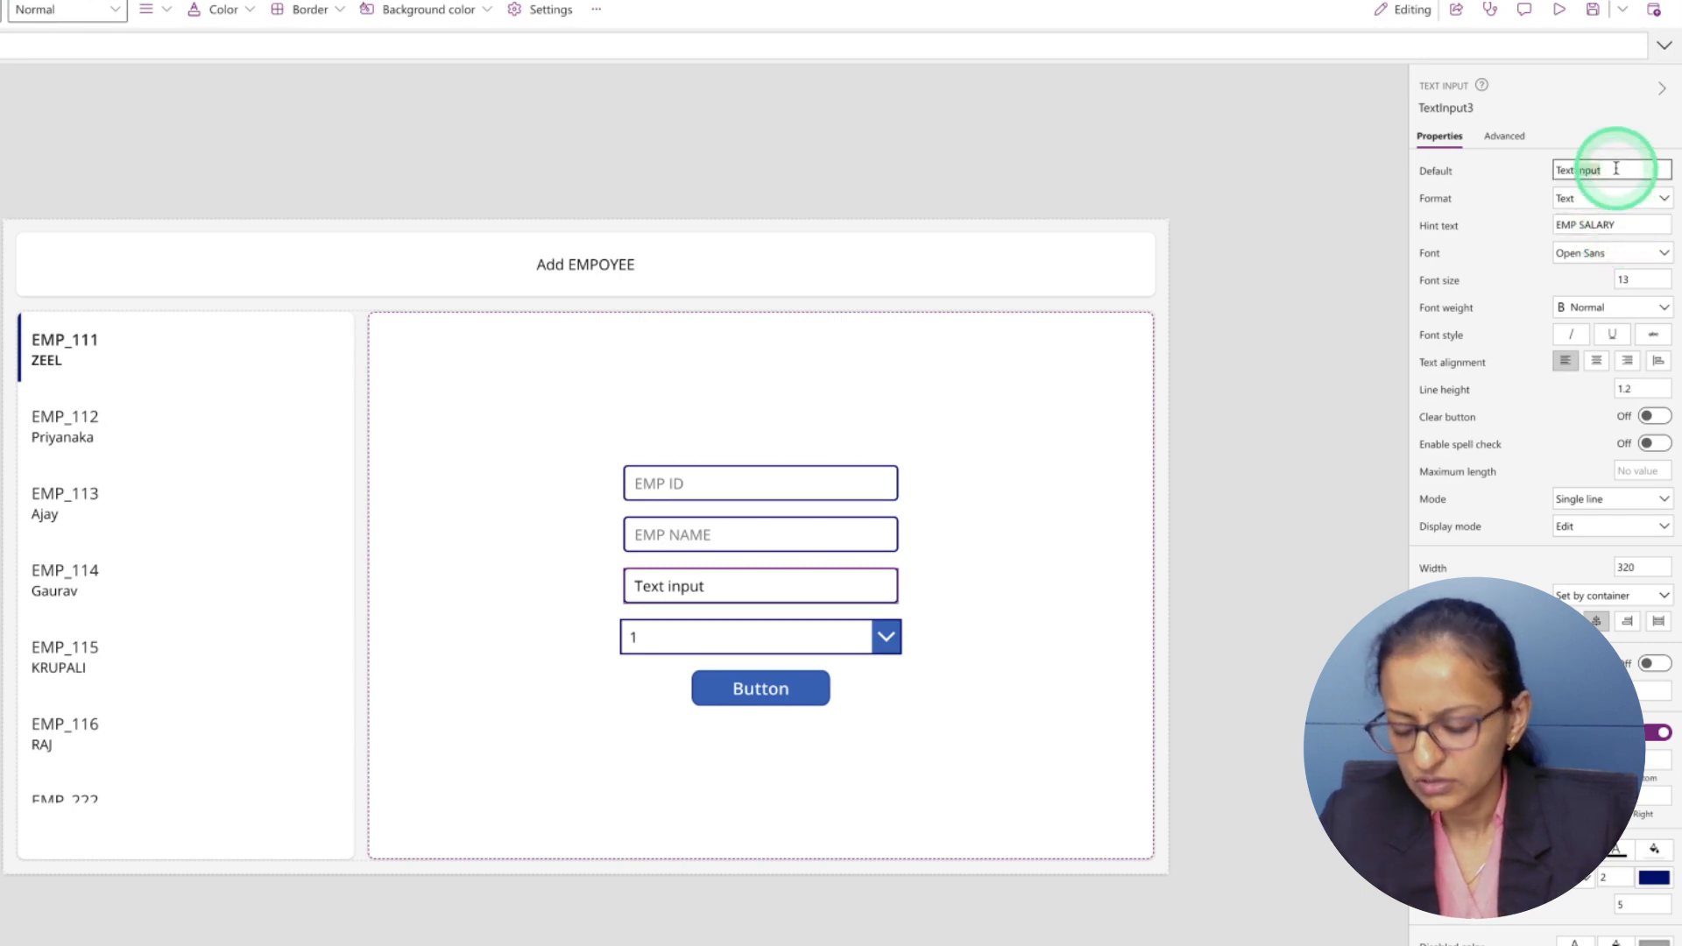
key("BackSpace")
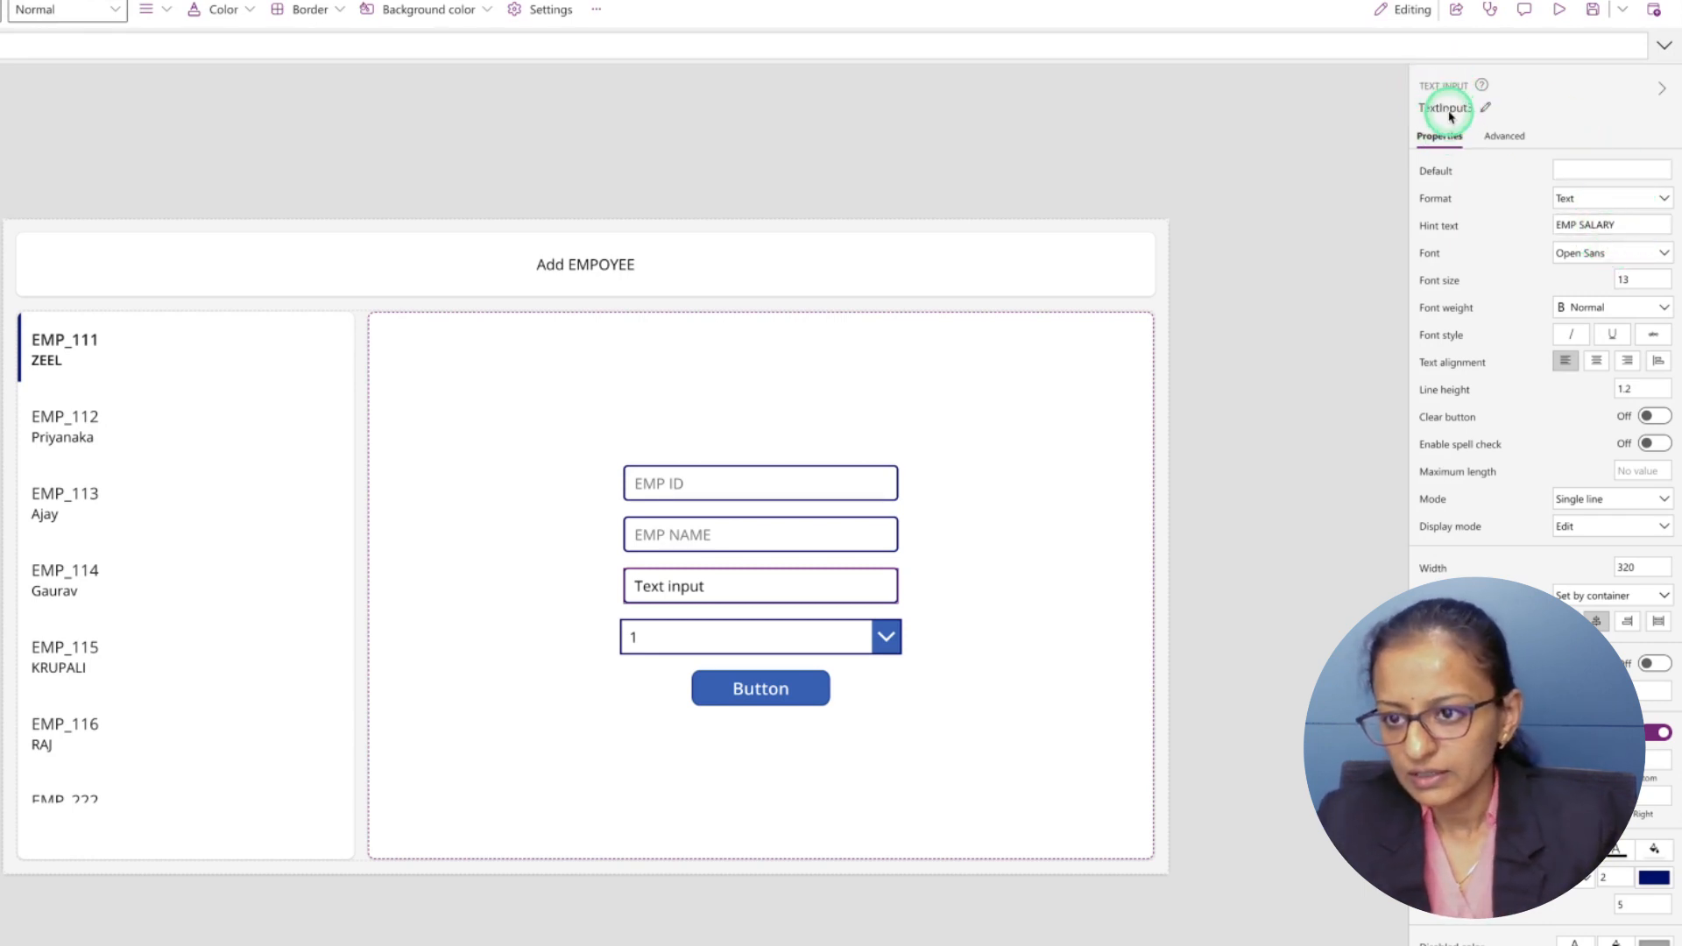
left_click(1449, 110)
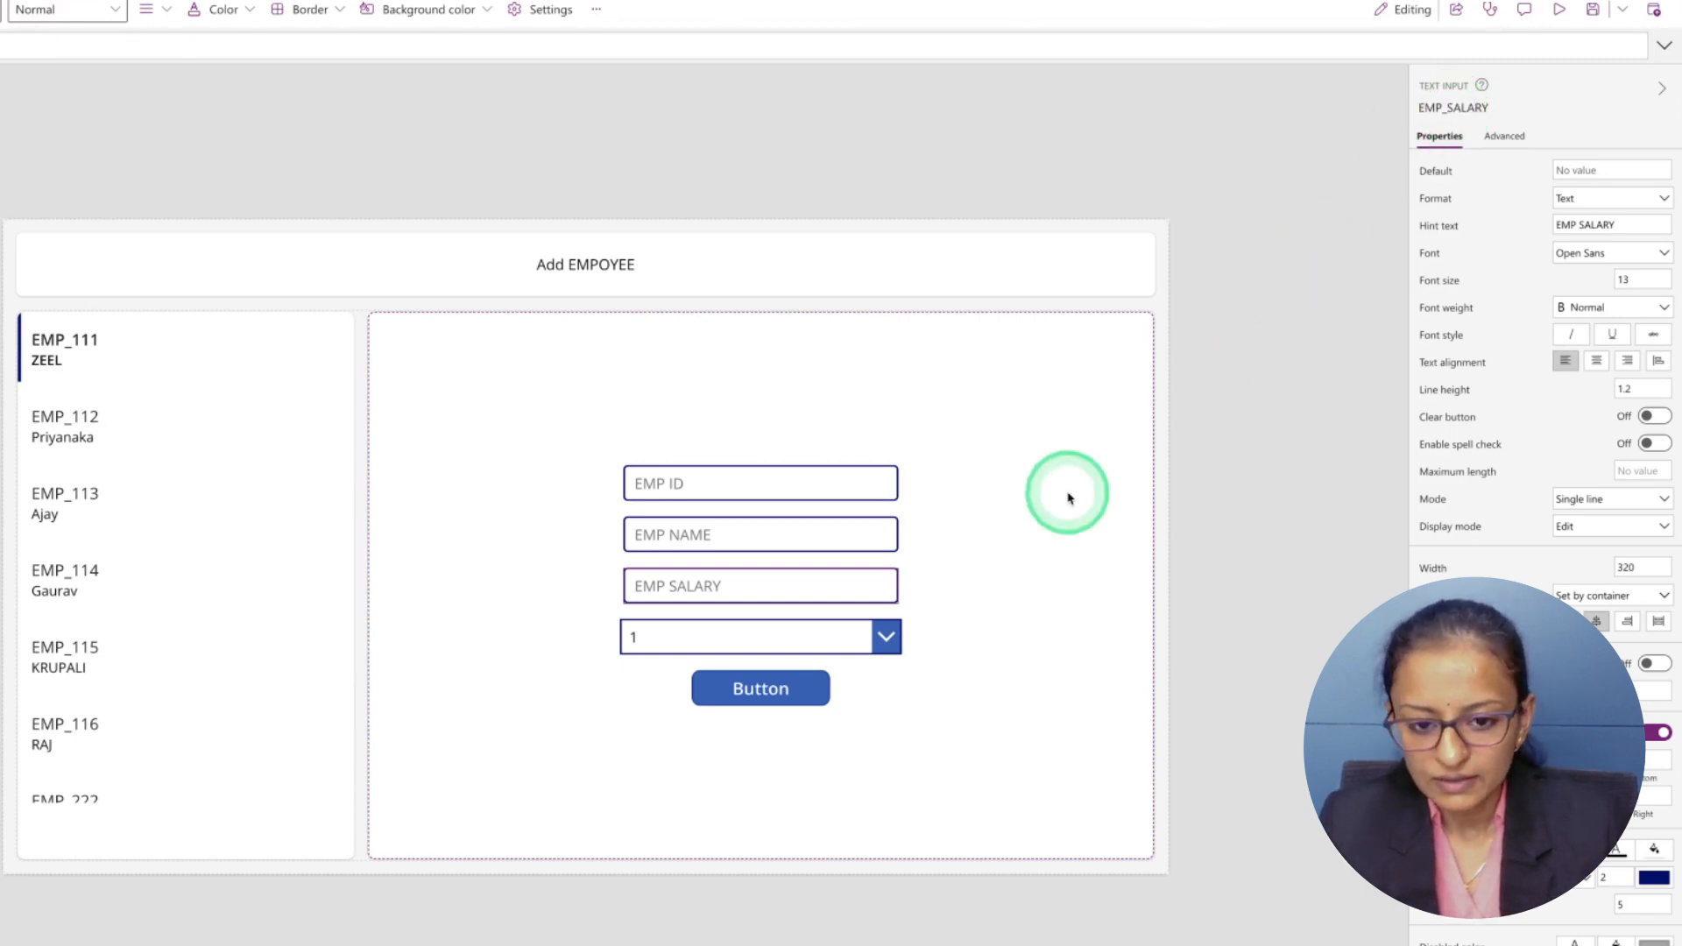
Rename the drop-down DEP and set its items to TBL Departments, with Department ID as the displayed value.
left_click(702, 630)
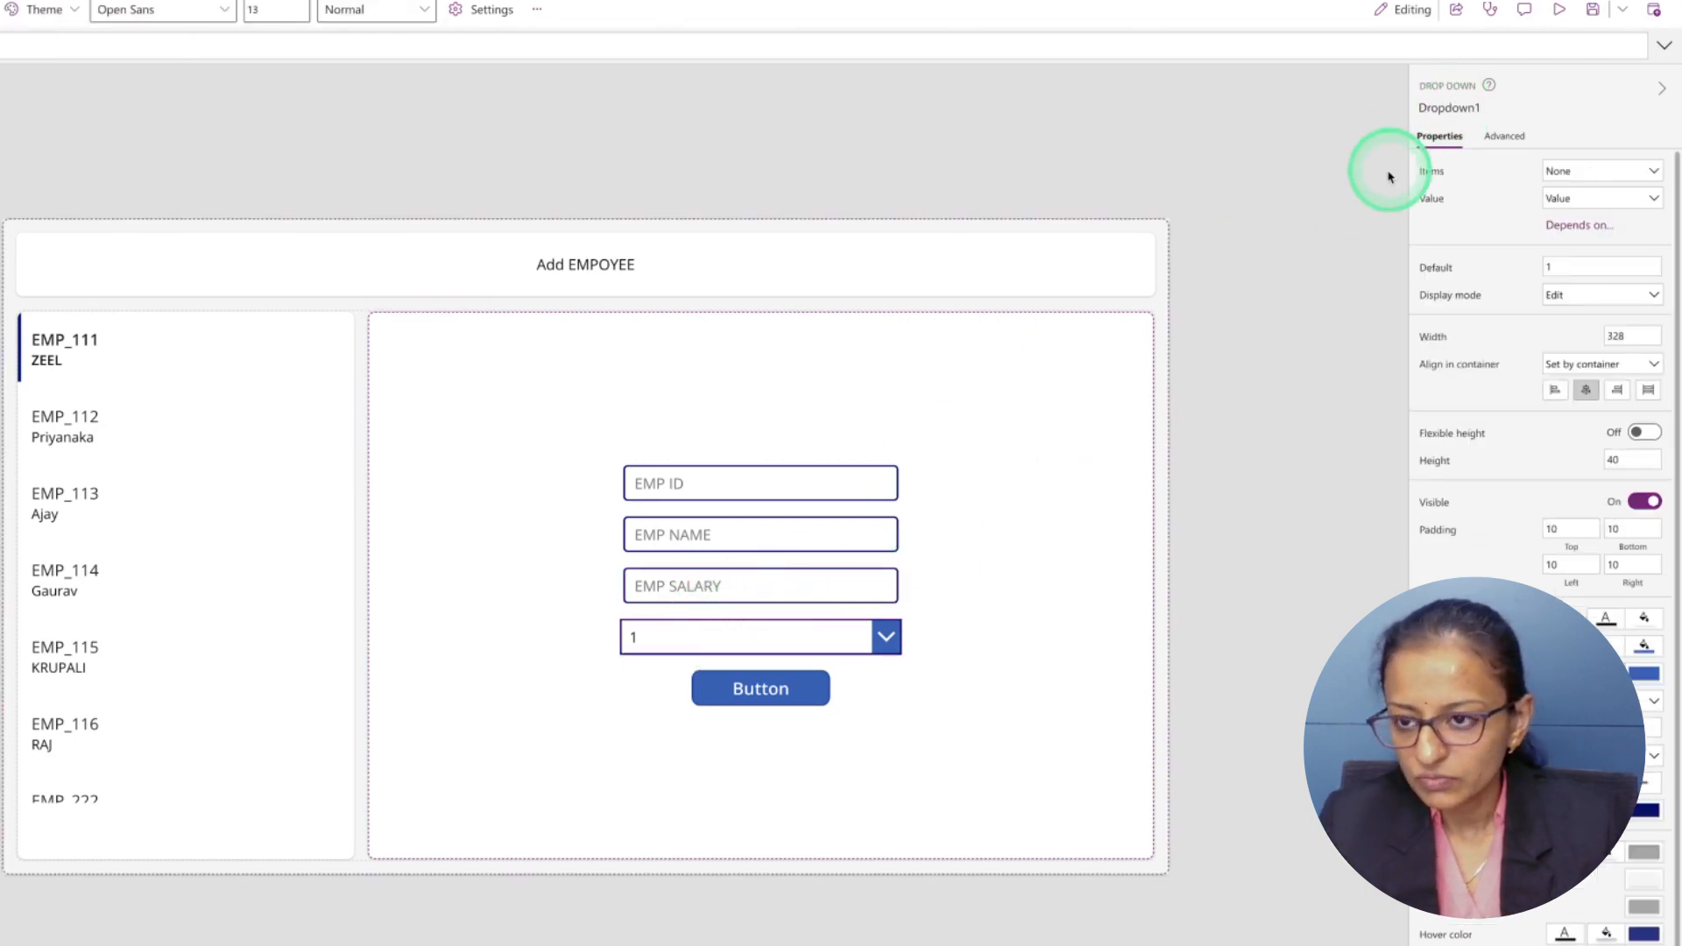
left_click(1432, 109)
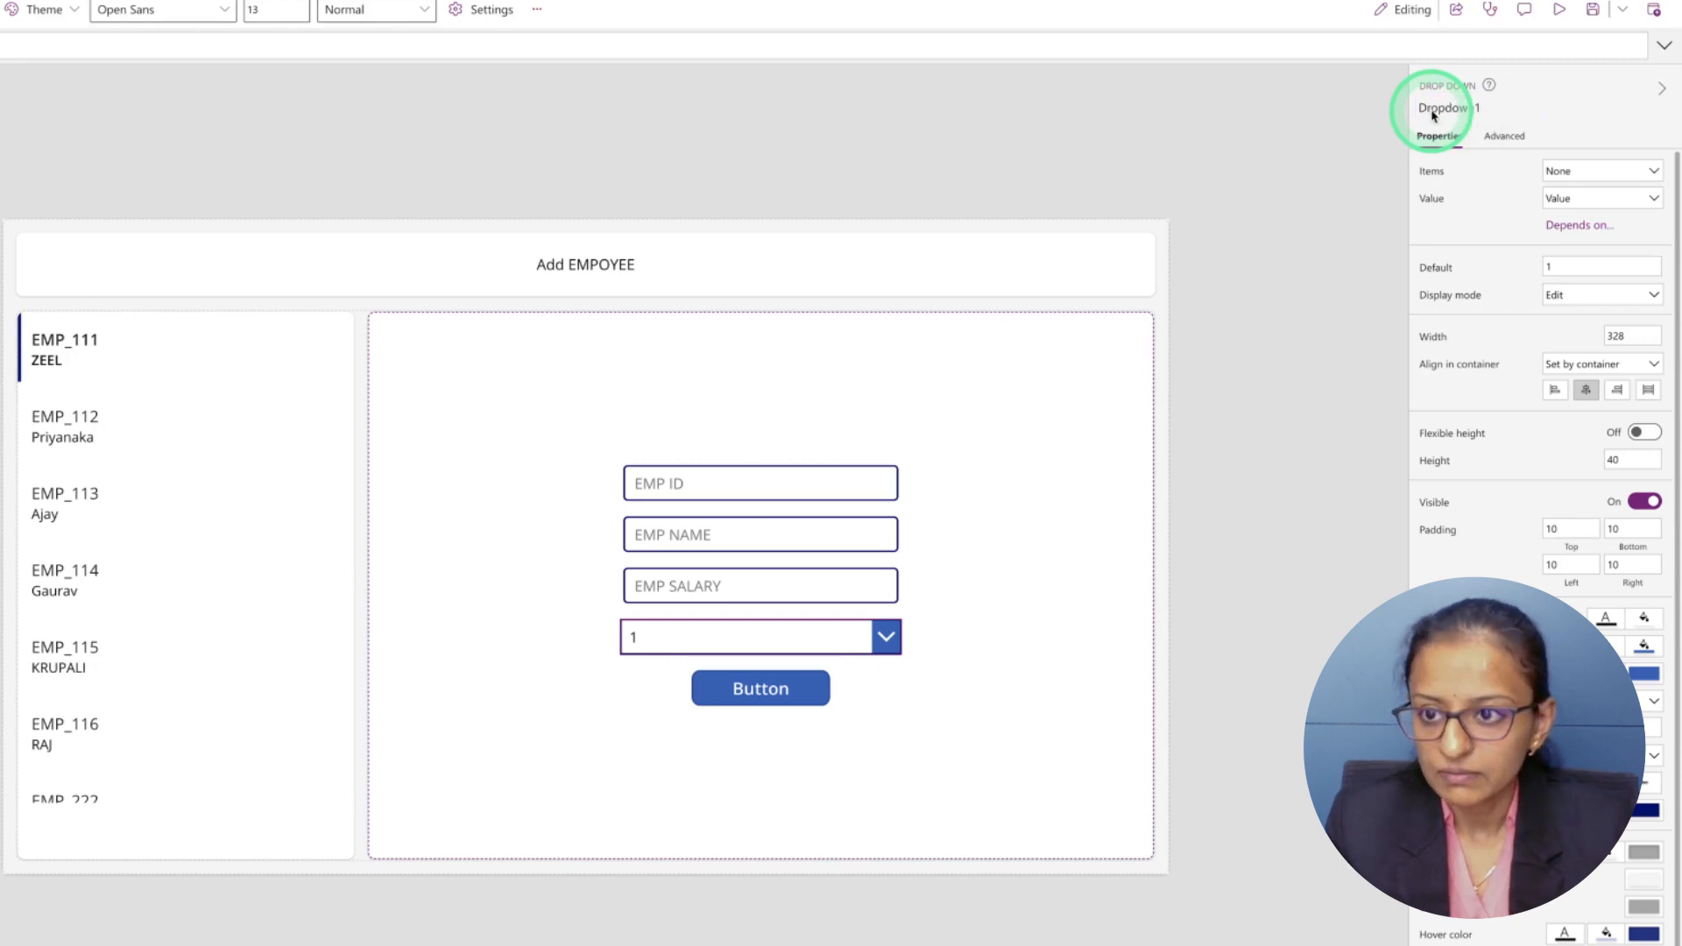
left_click(1604, 171)
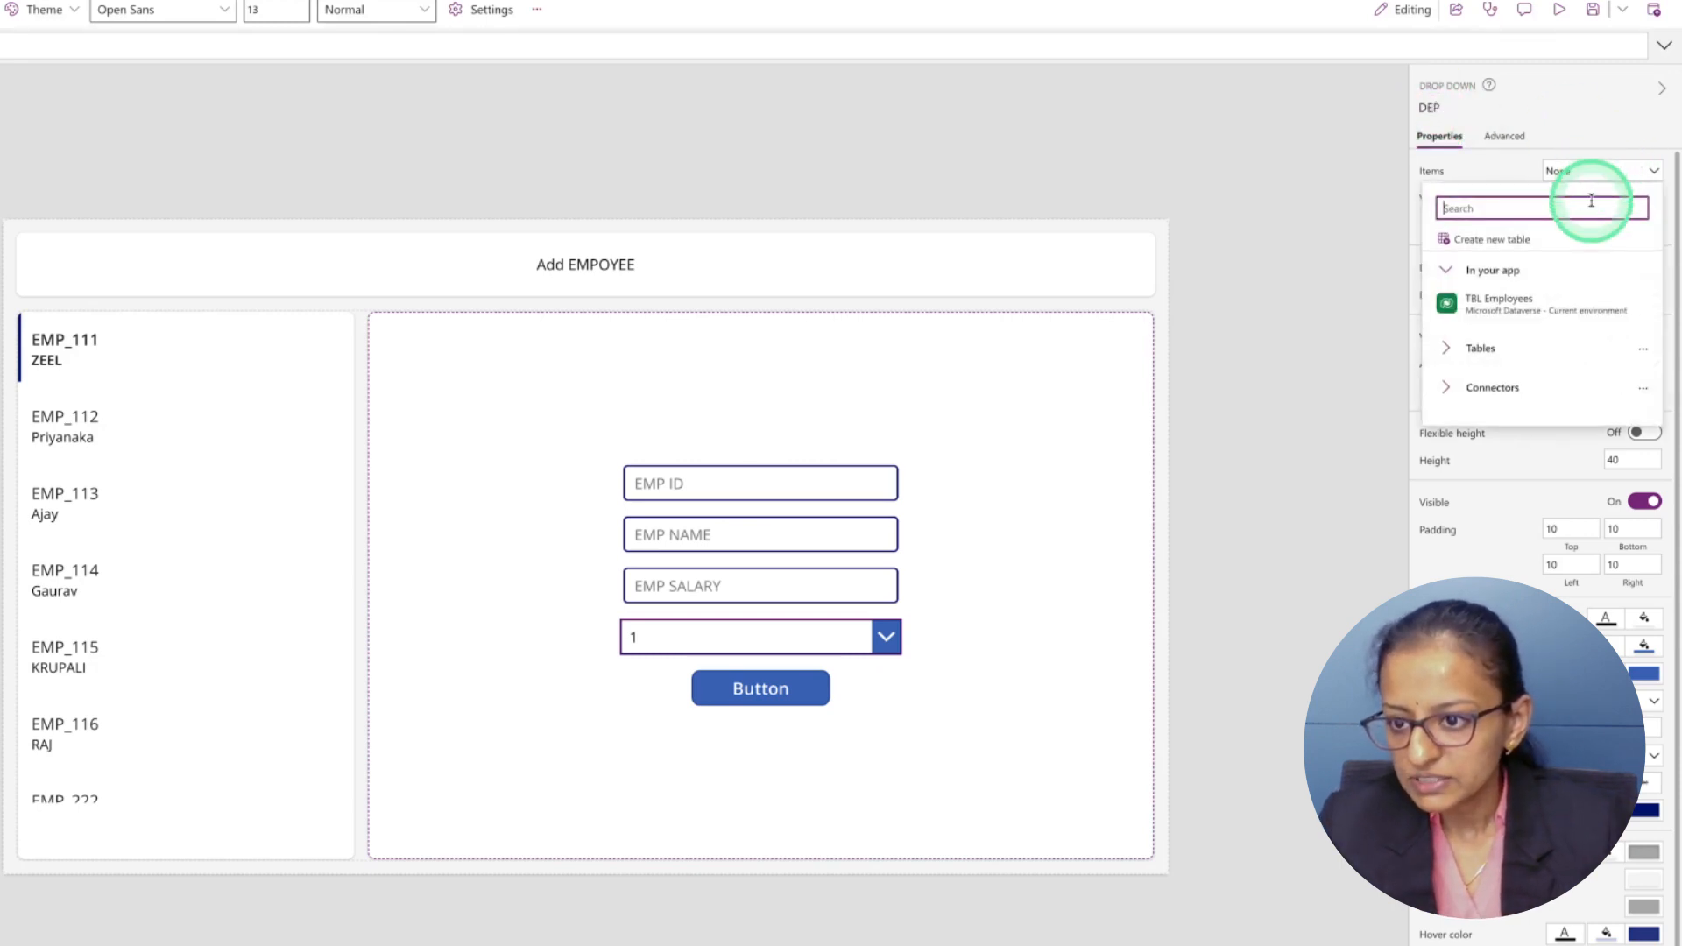
left_click(1491, 205)
type("TBL")
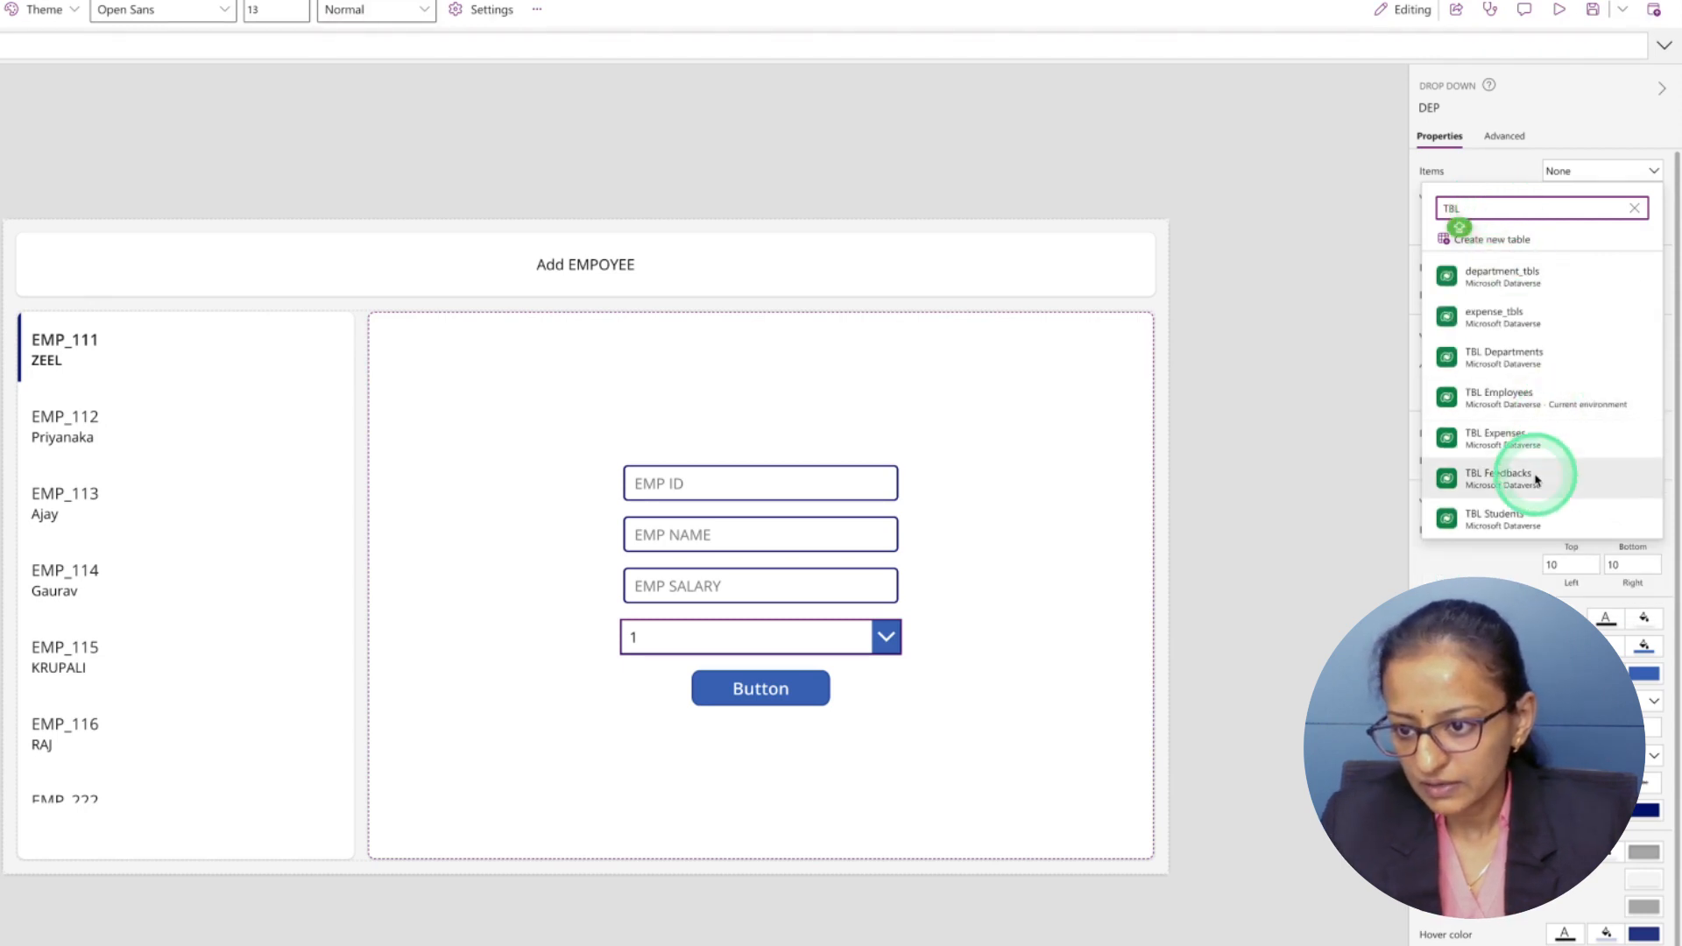
left_click(1523, 358)
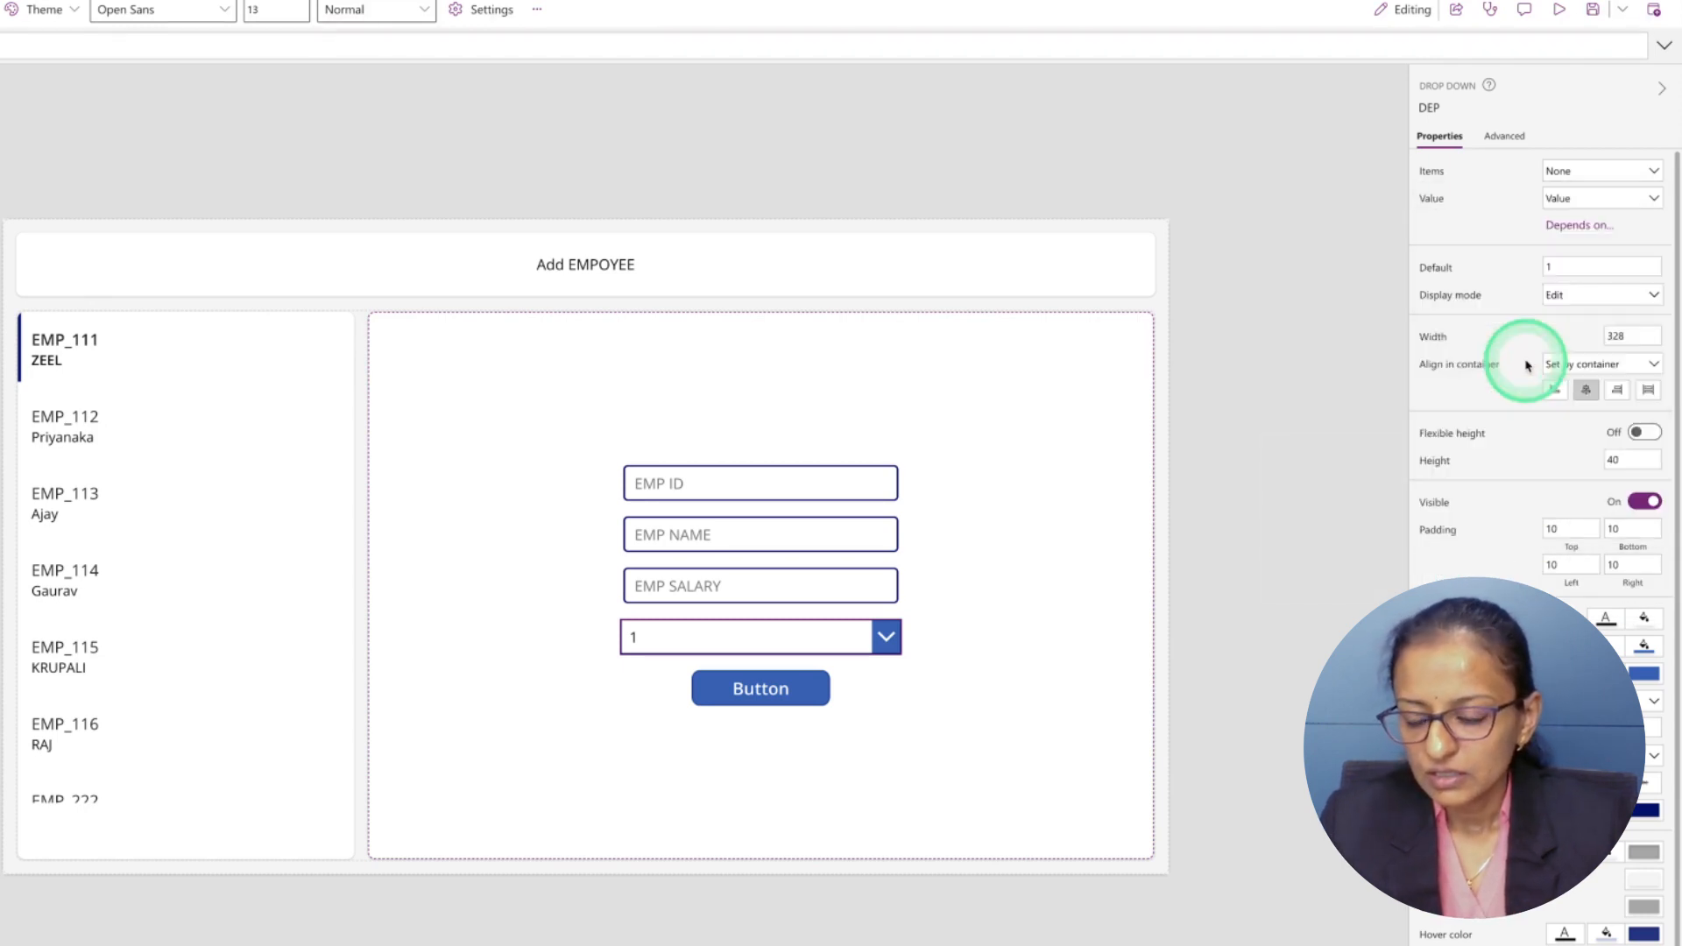
left_click(1617, 201)
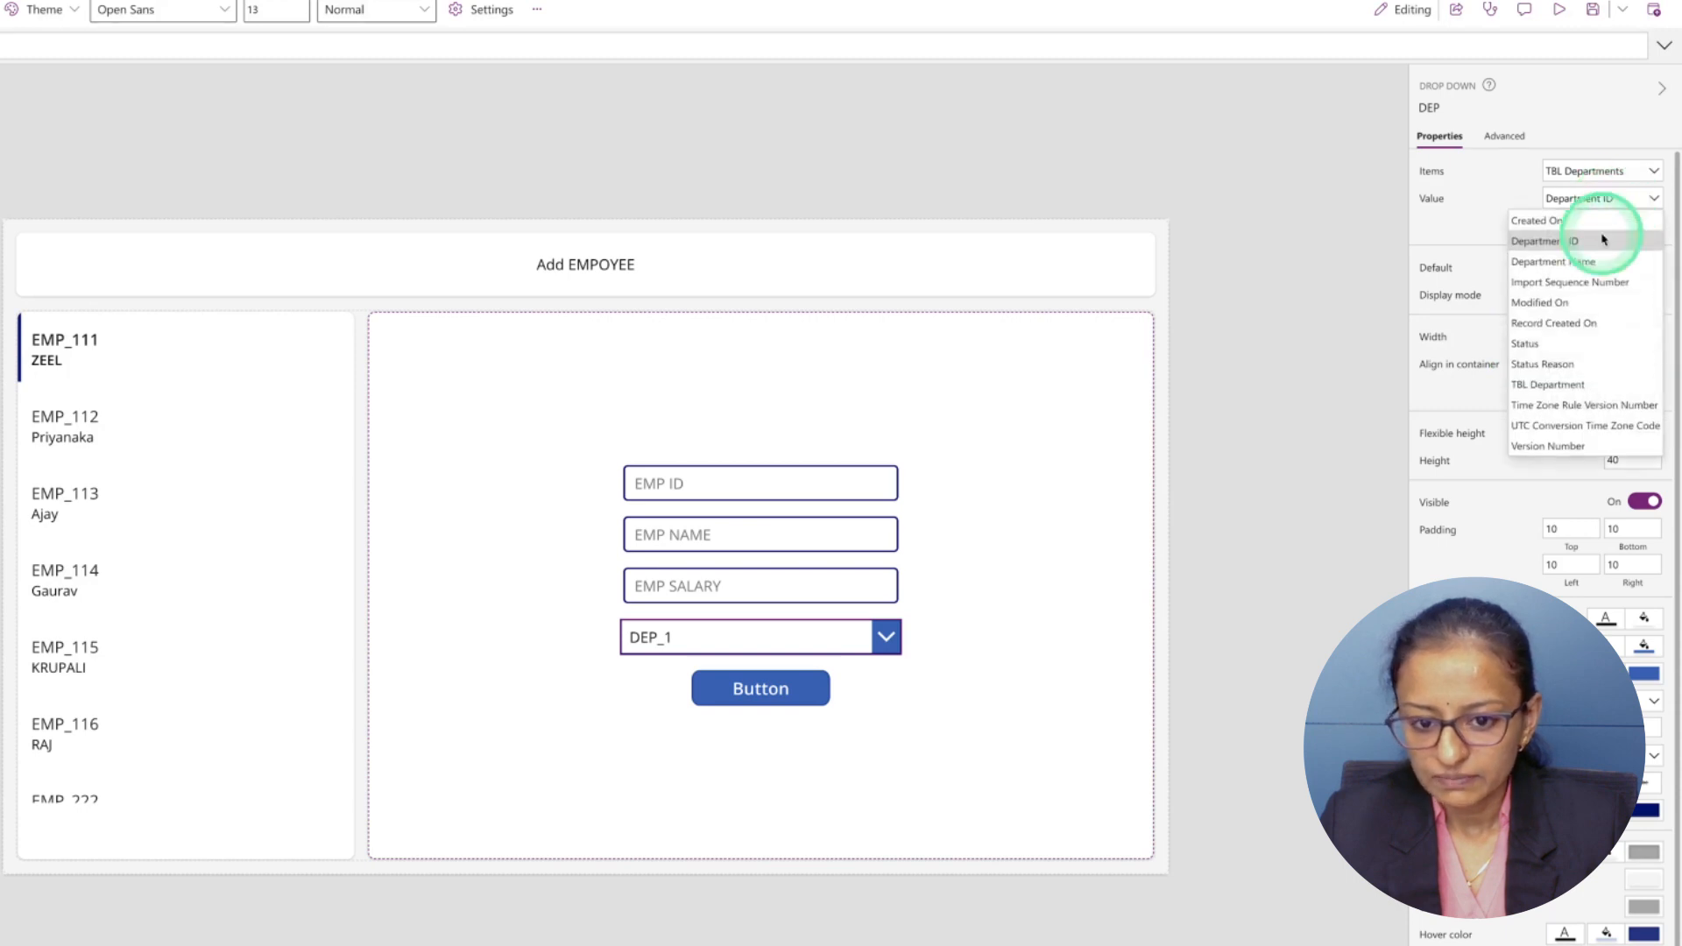
Change the SAVE button's text to ADD EMPLOYEE, set its width to 200 and save the app.
left_click(771, 698)
left_click(1586, 171)
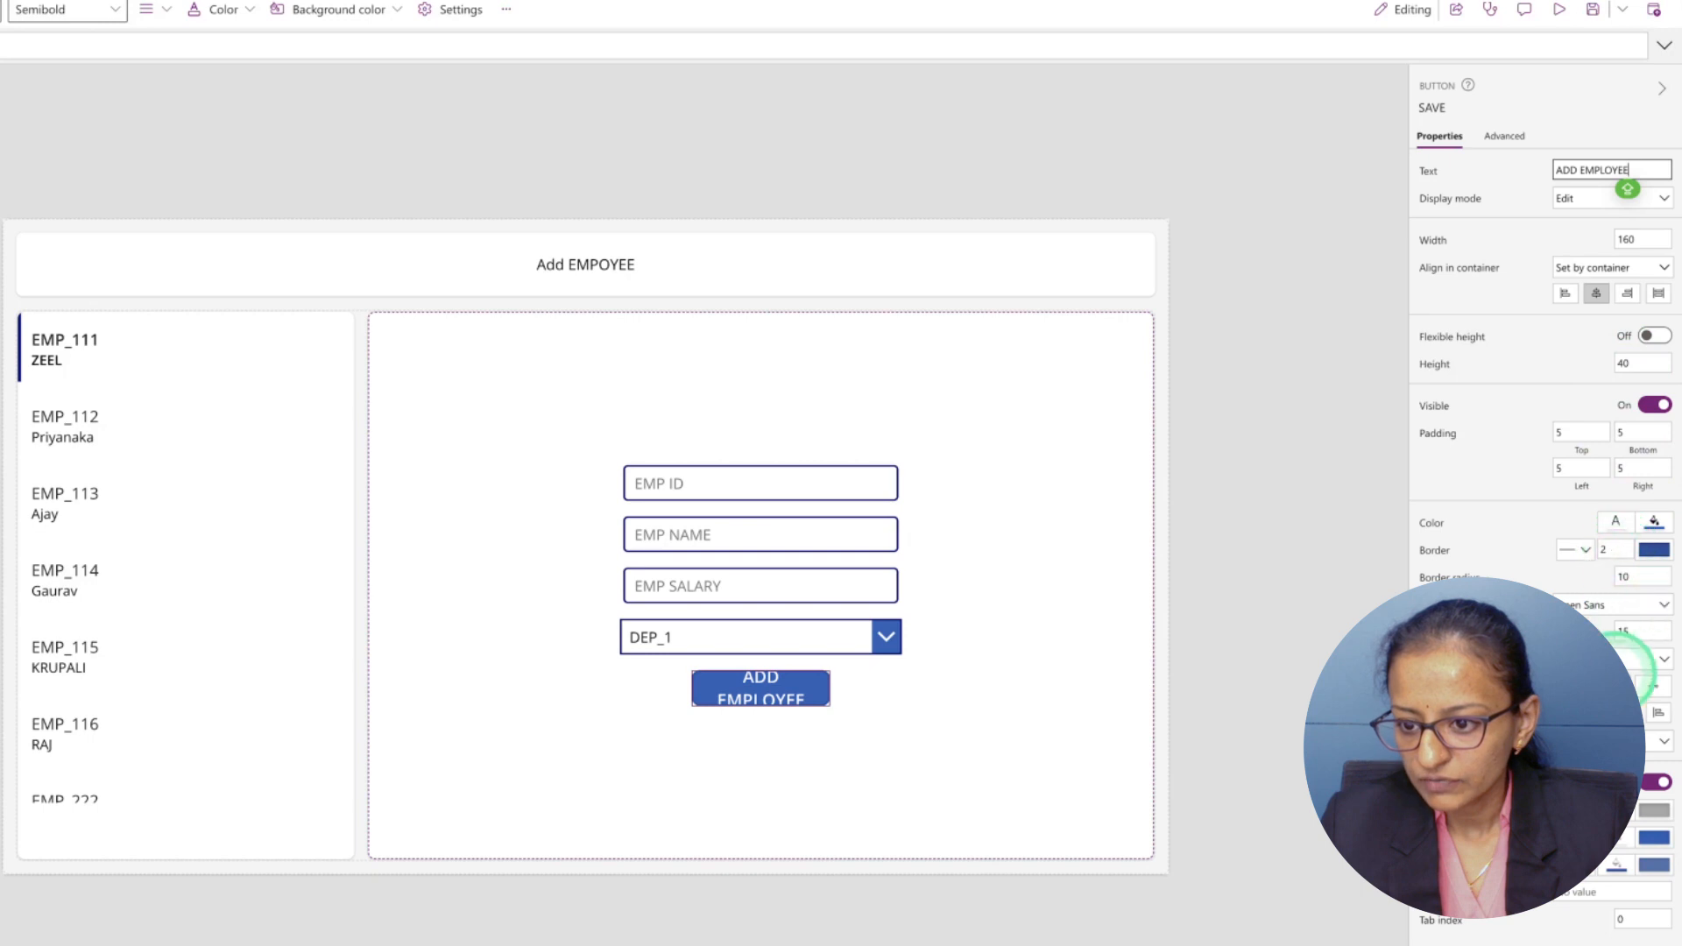
left_click(1635, 362)
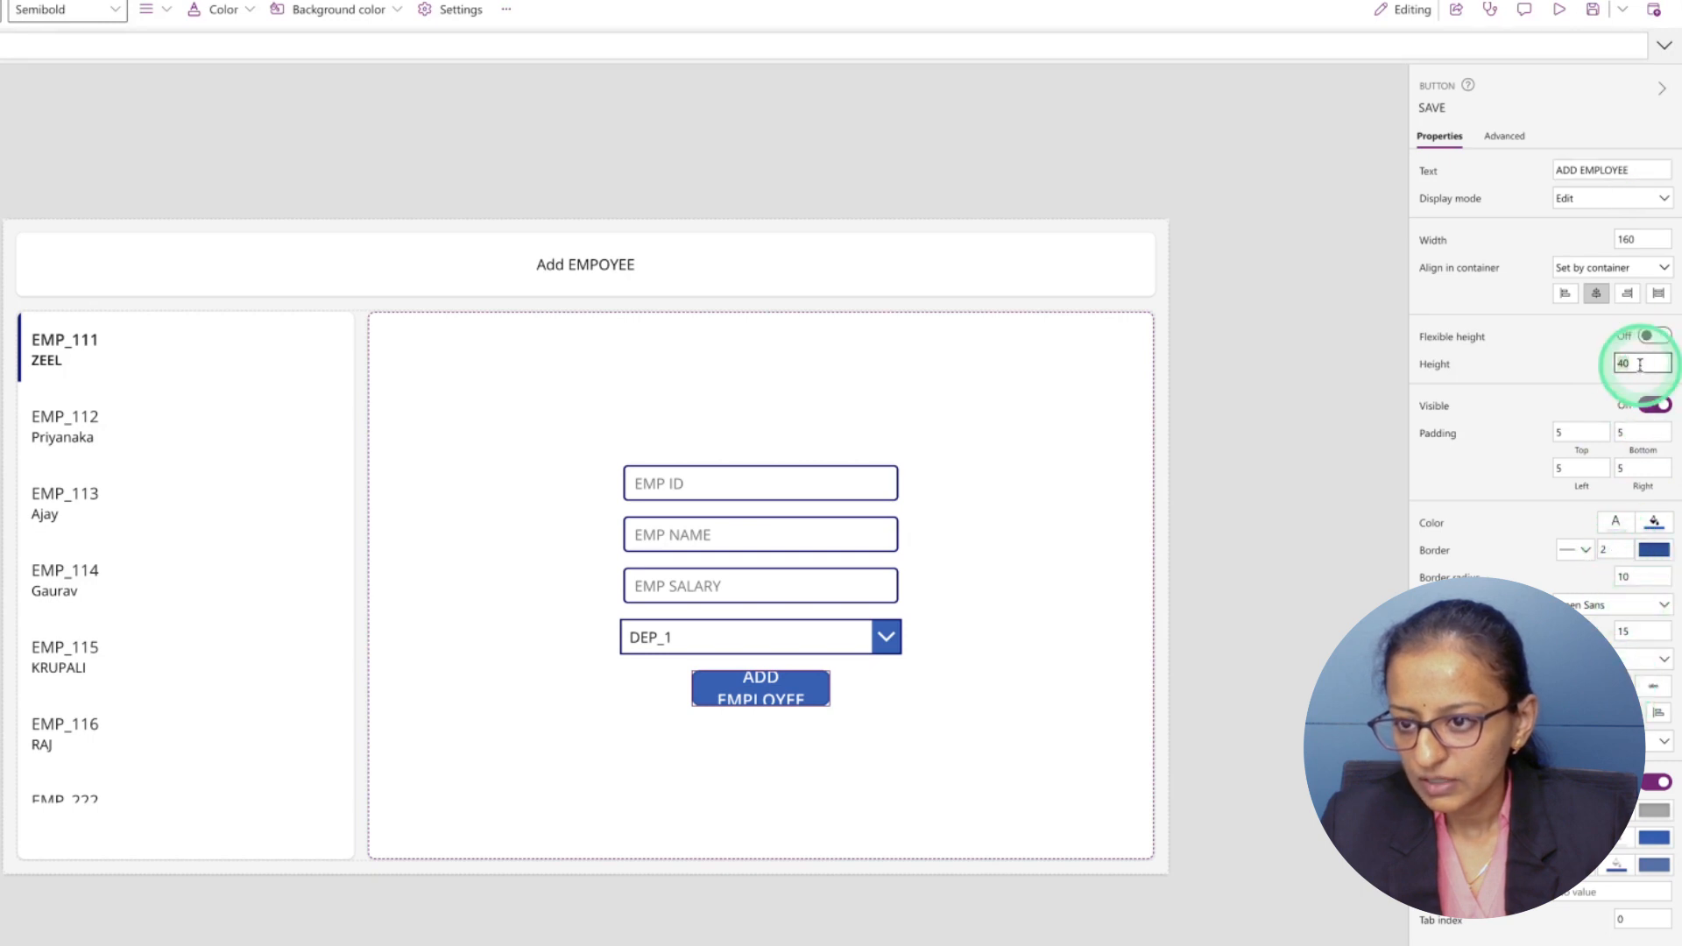
left_click(1662, 232)
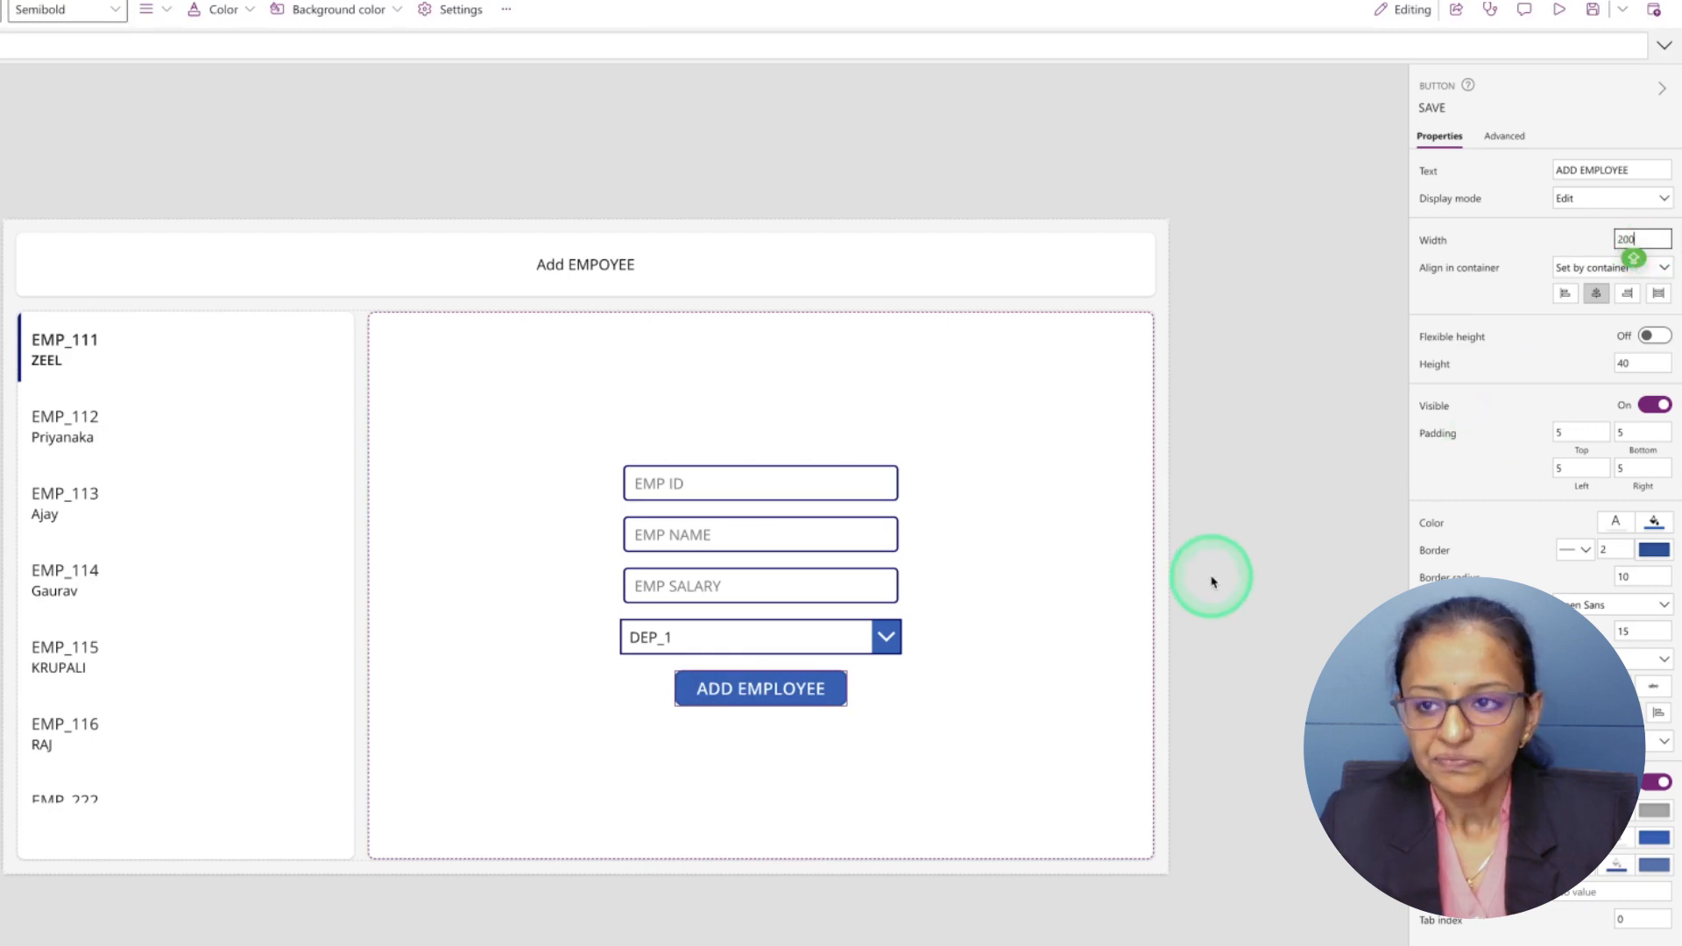
left_click(1592, 10)
Preview the app, look through the employee gallery and return to editing.
left_click(1560, 10)
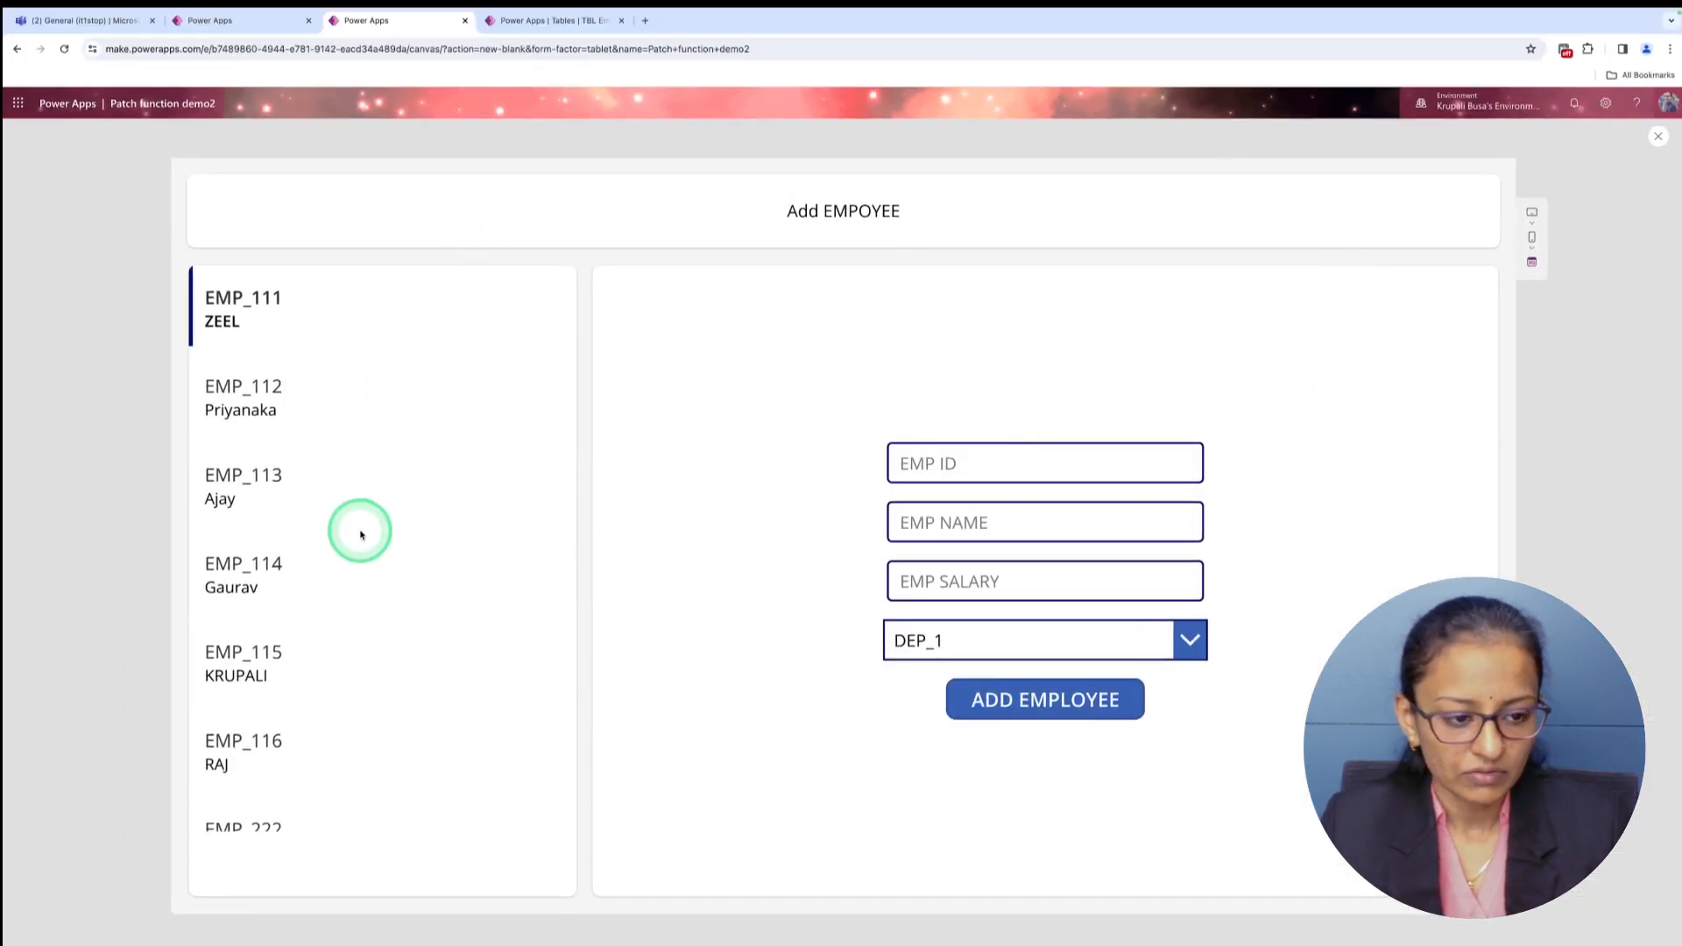
scroll(315, 740, "down", 4)
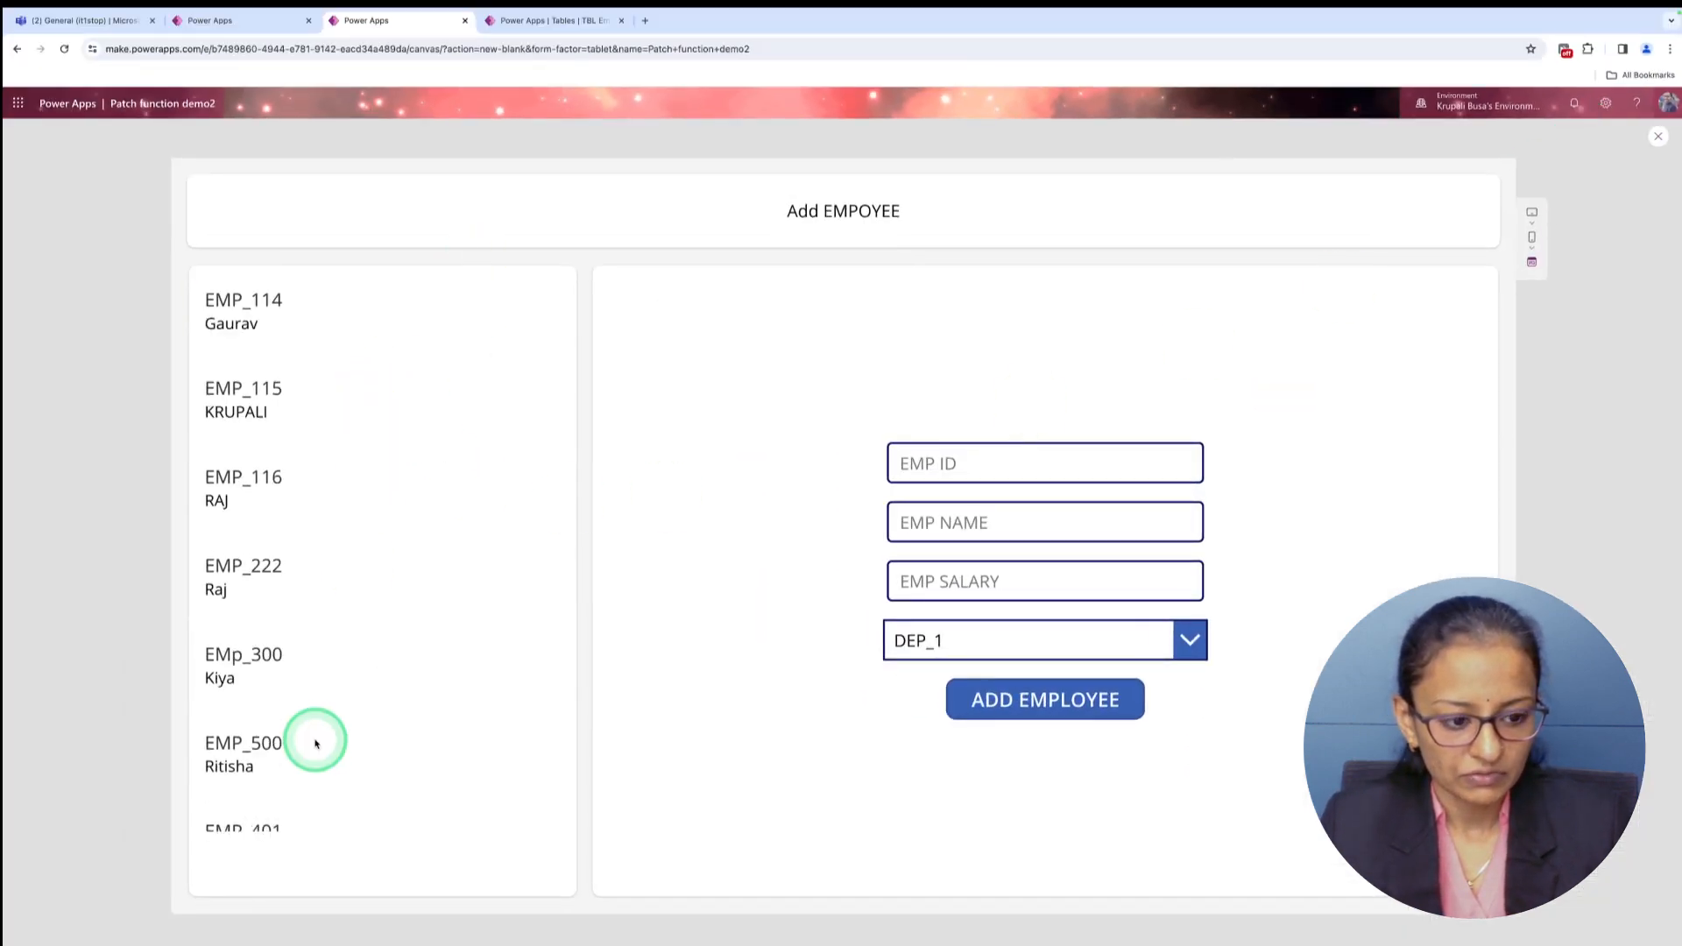
scroll(316, 739, "up", 5)
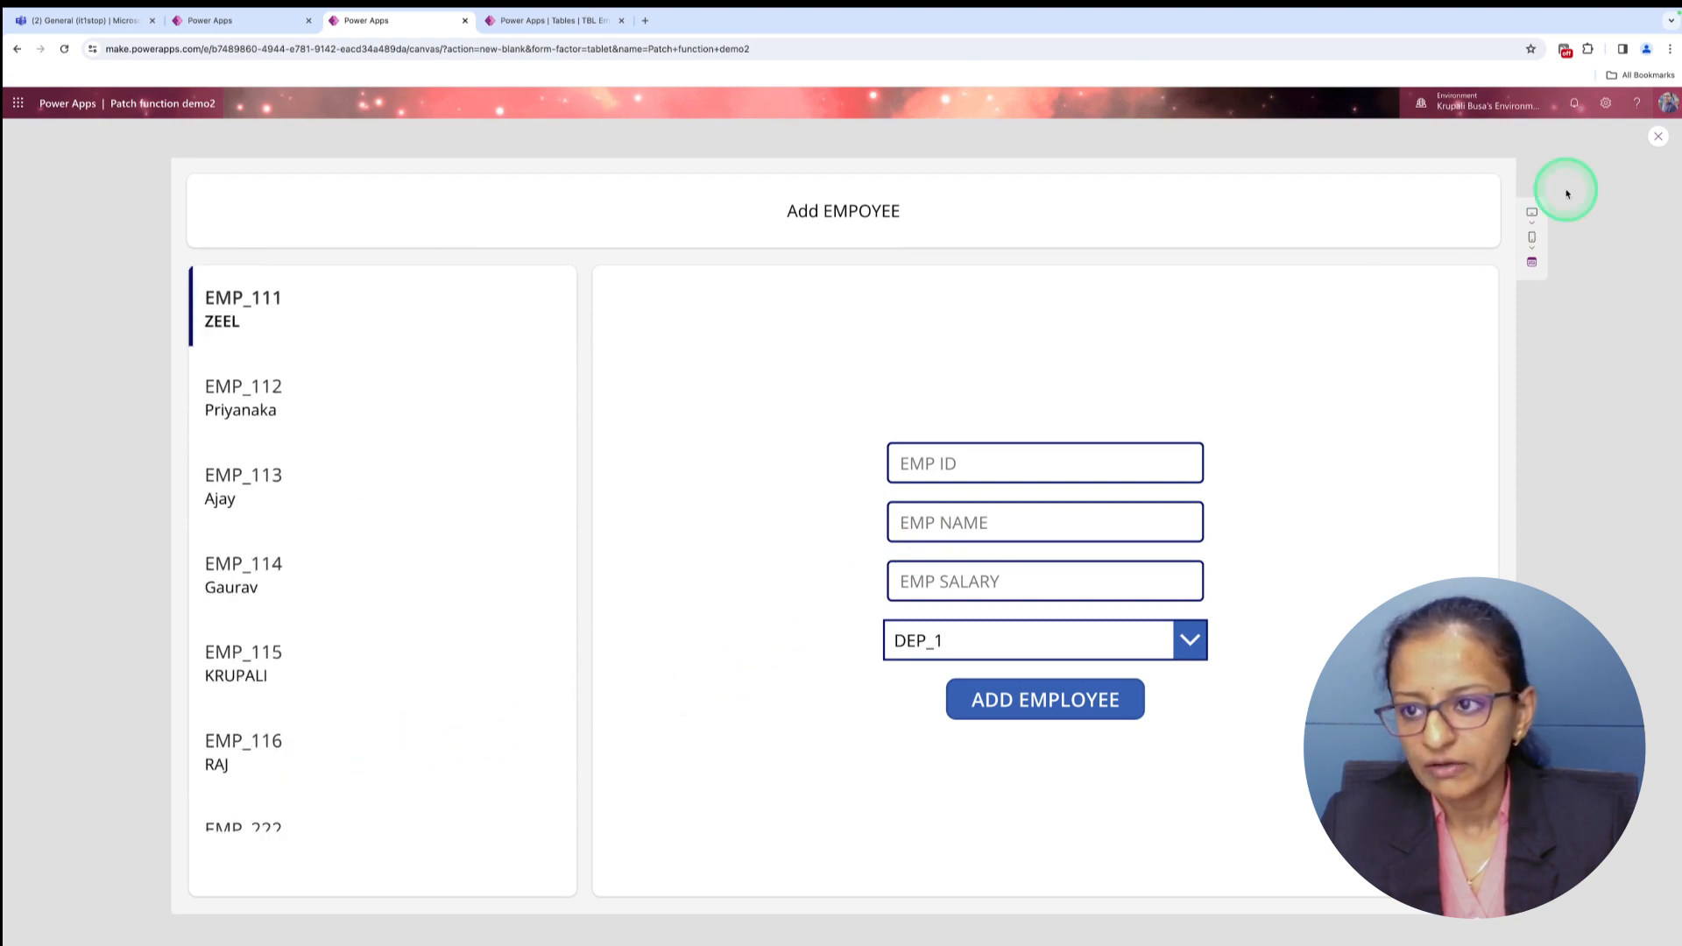
left_click(1658, 138)
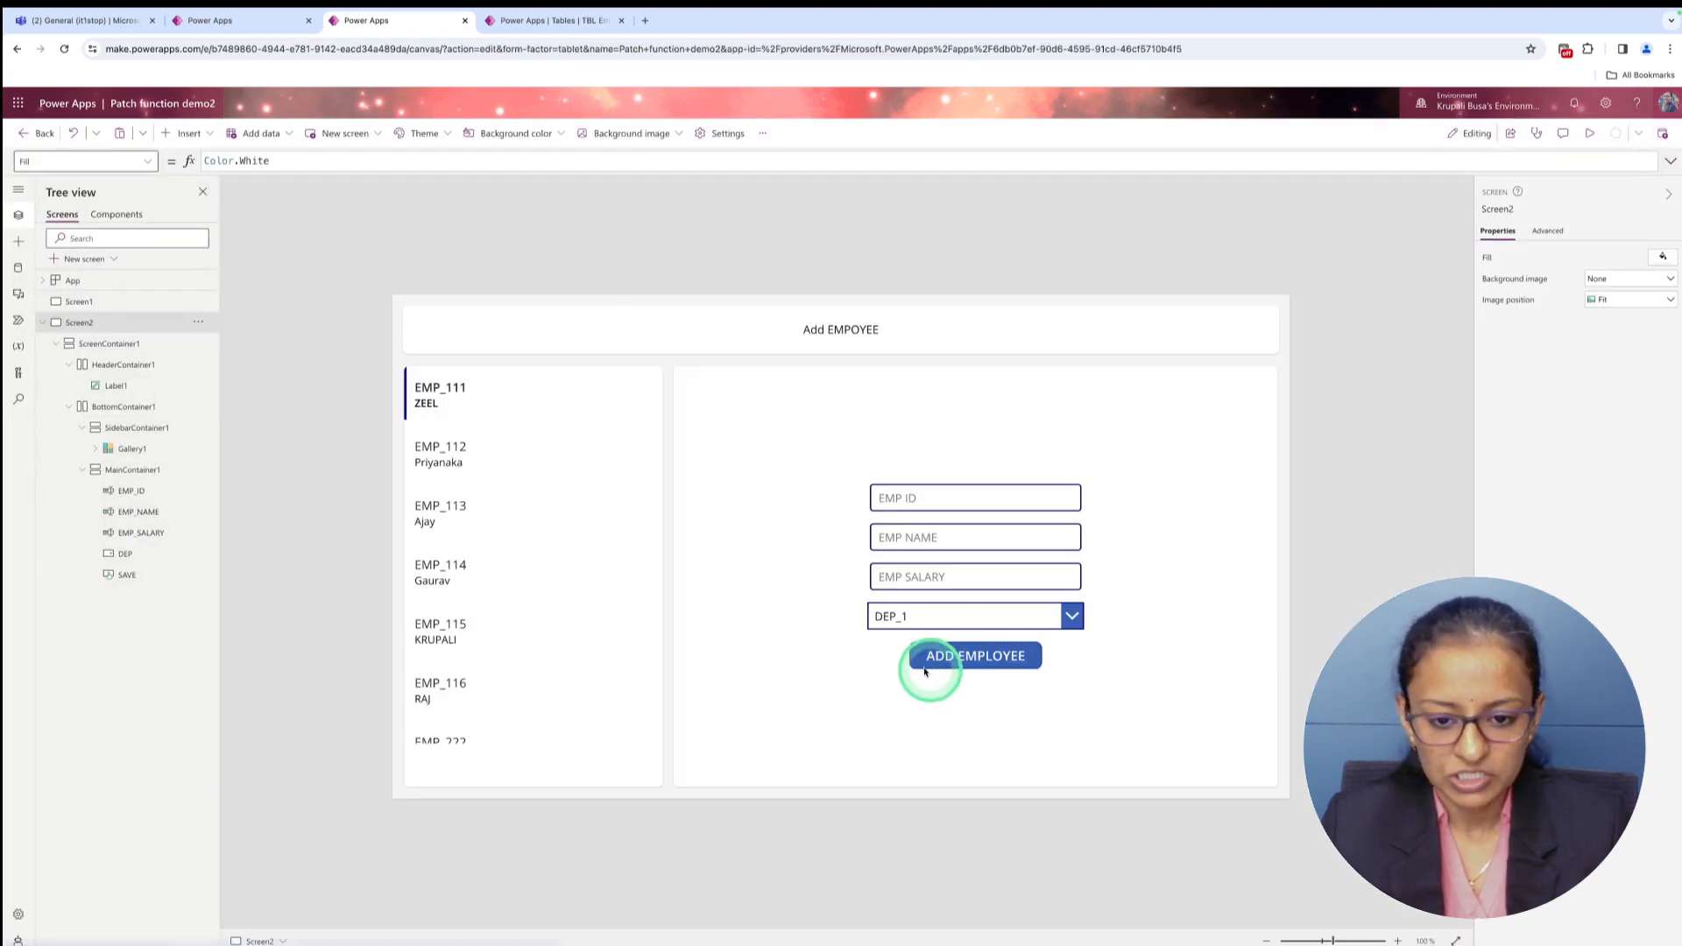
Copy the Save button's OnSelect Patch formula from the Patch Insert screen of the Patch Function app.
left_click(971, 663)
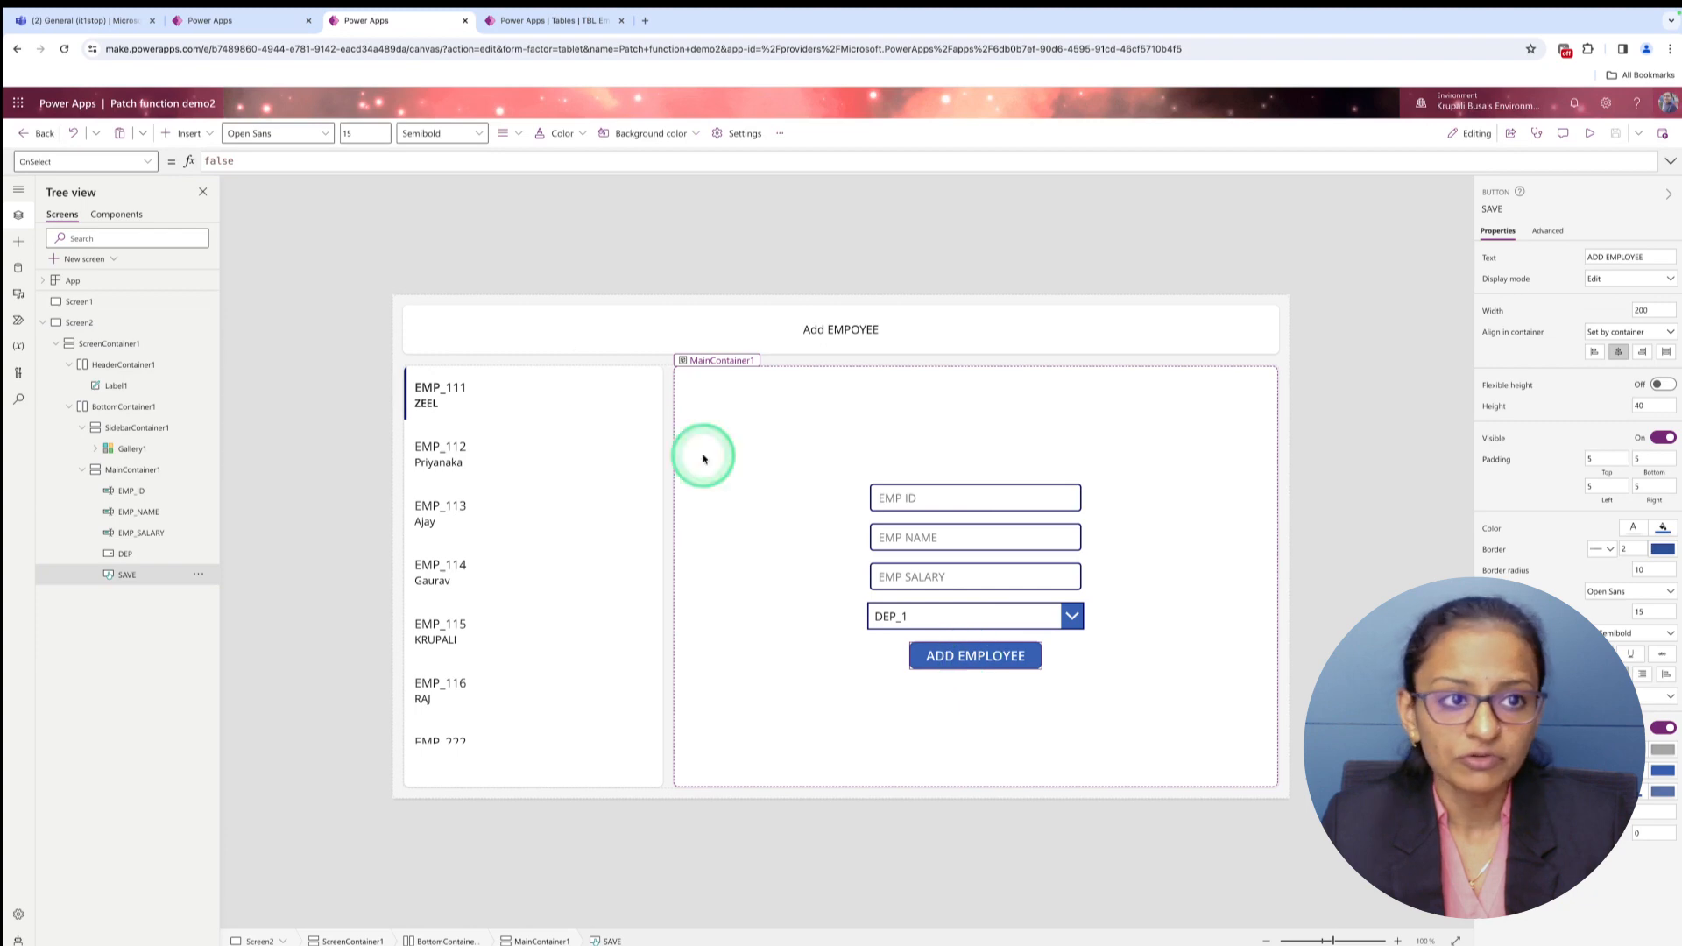
left_click(237, 20)
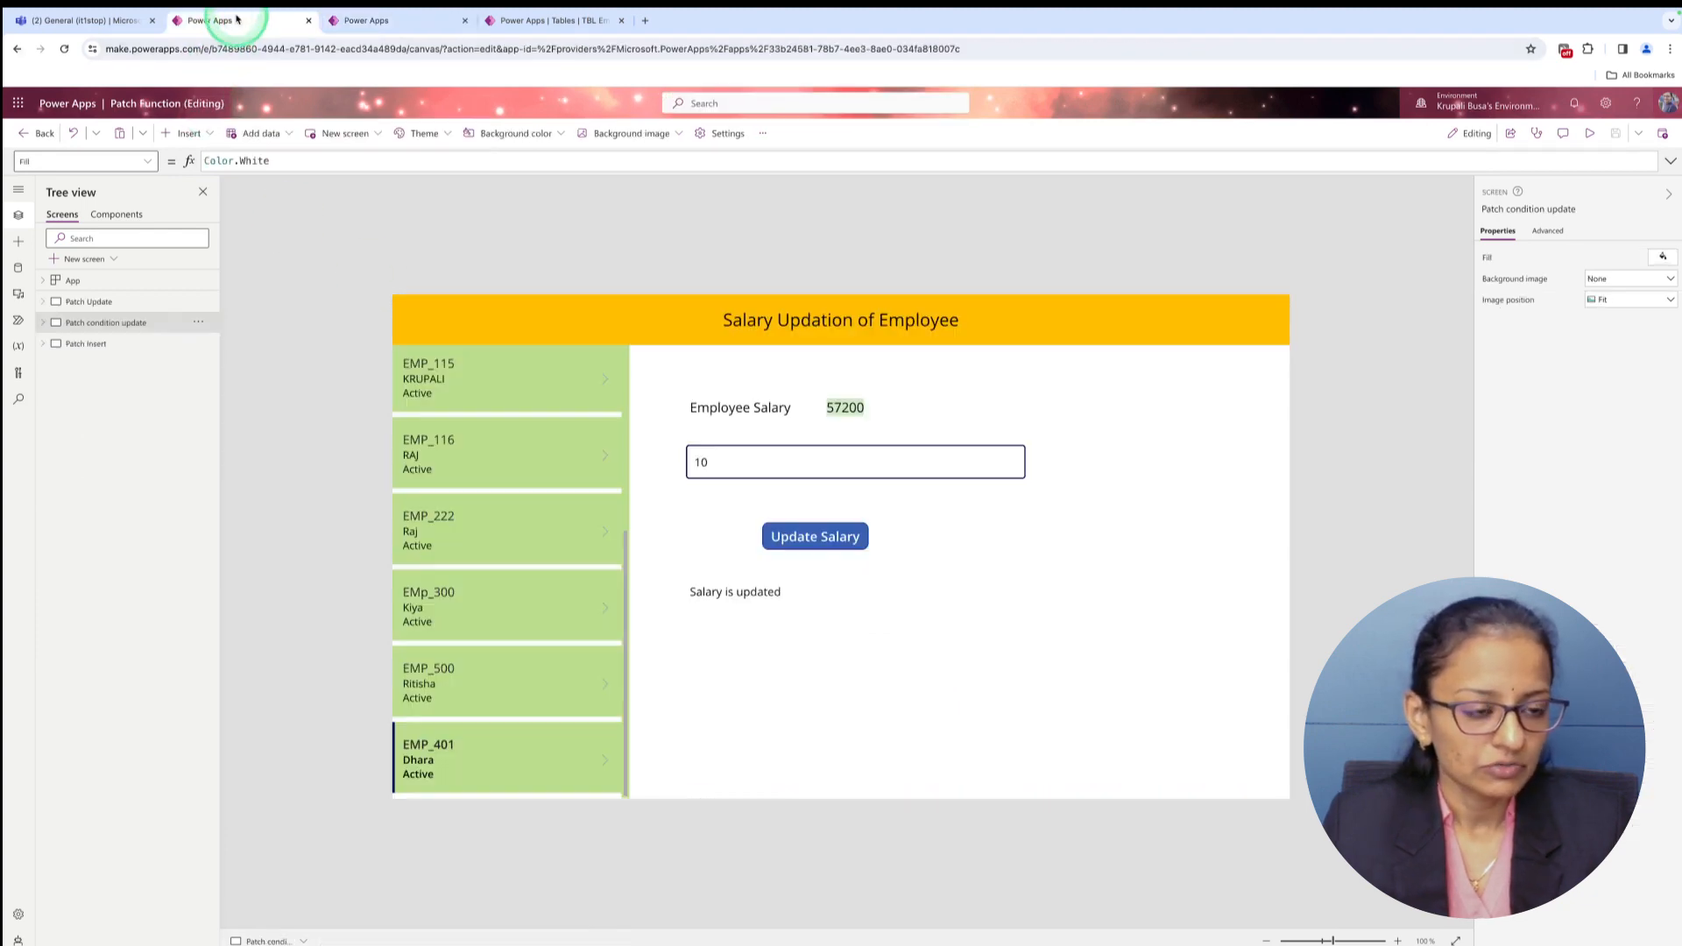
left_click(96, 345)
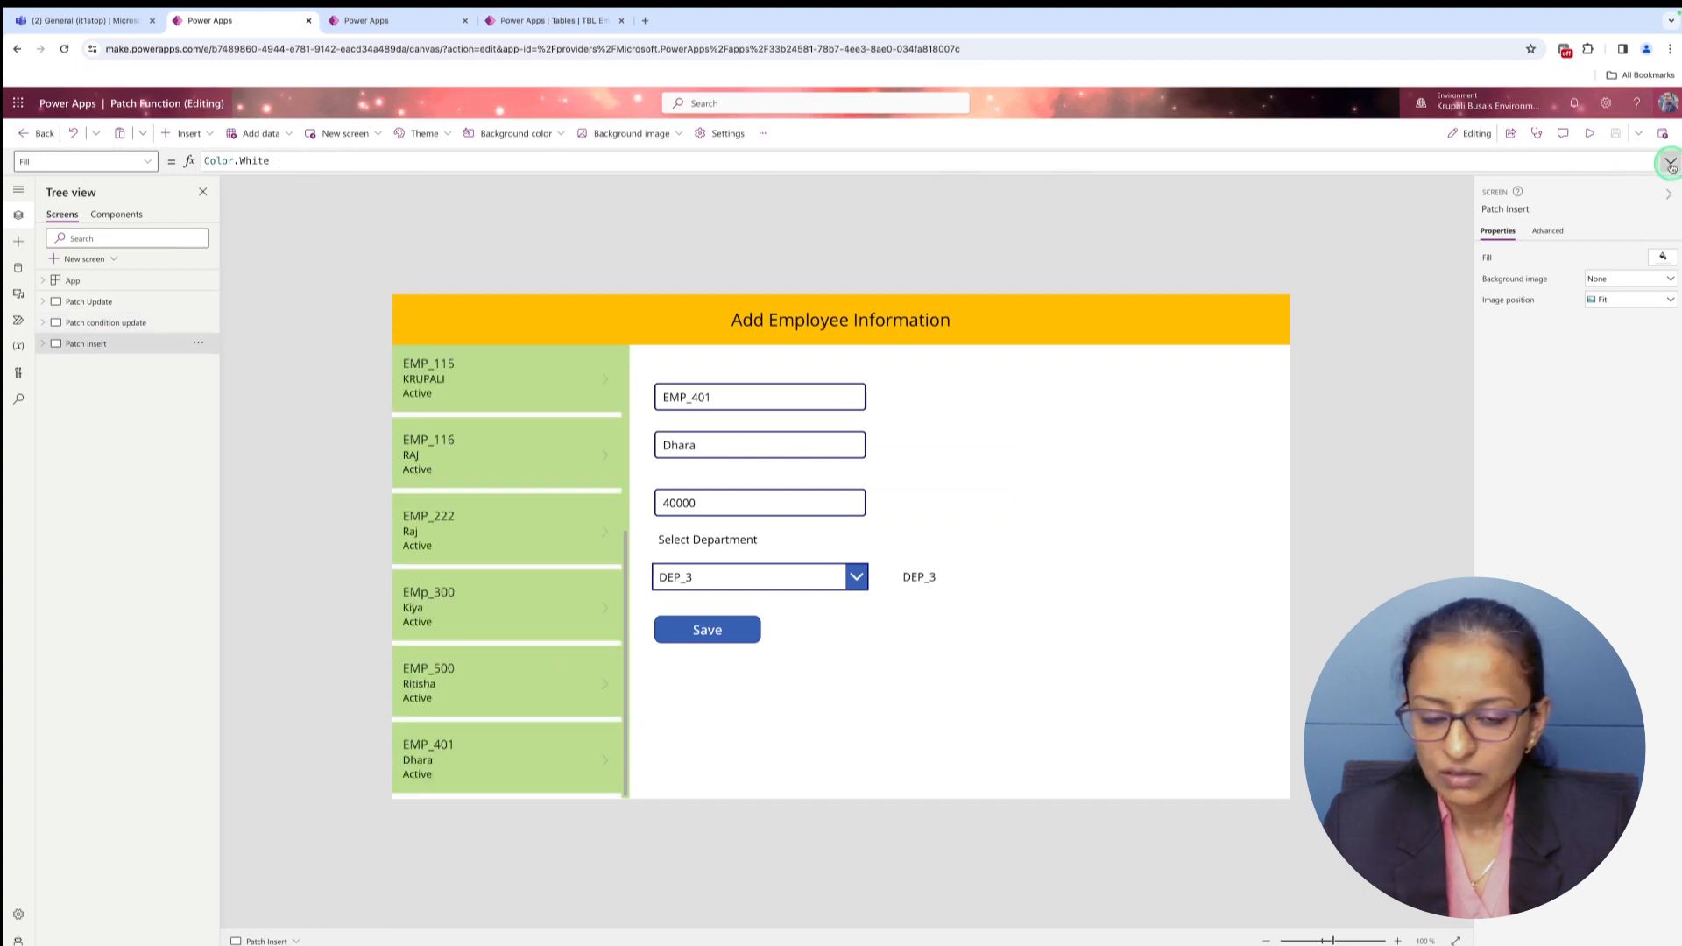
left_click(1671, 166)
left_click(687, 629)
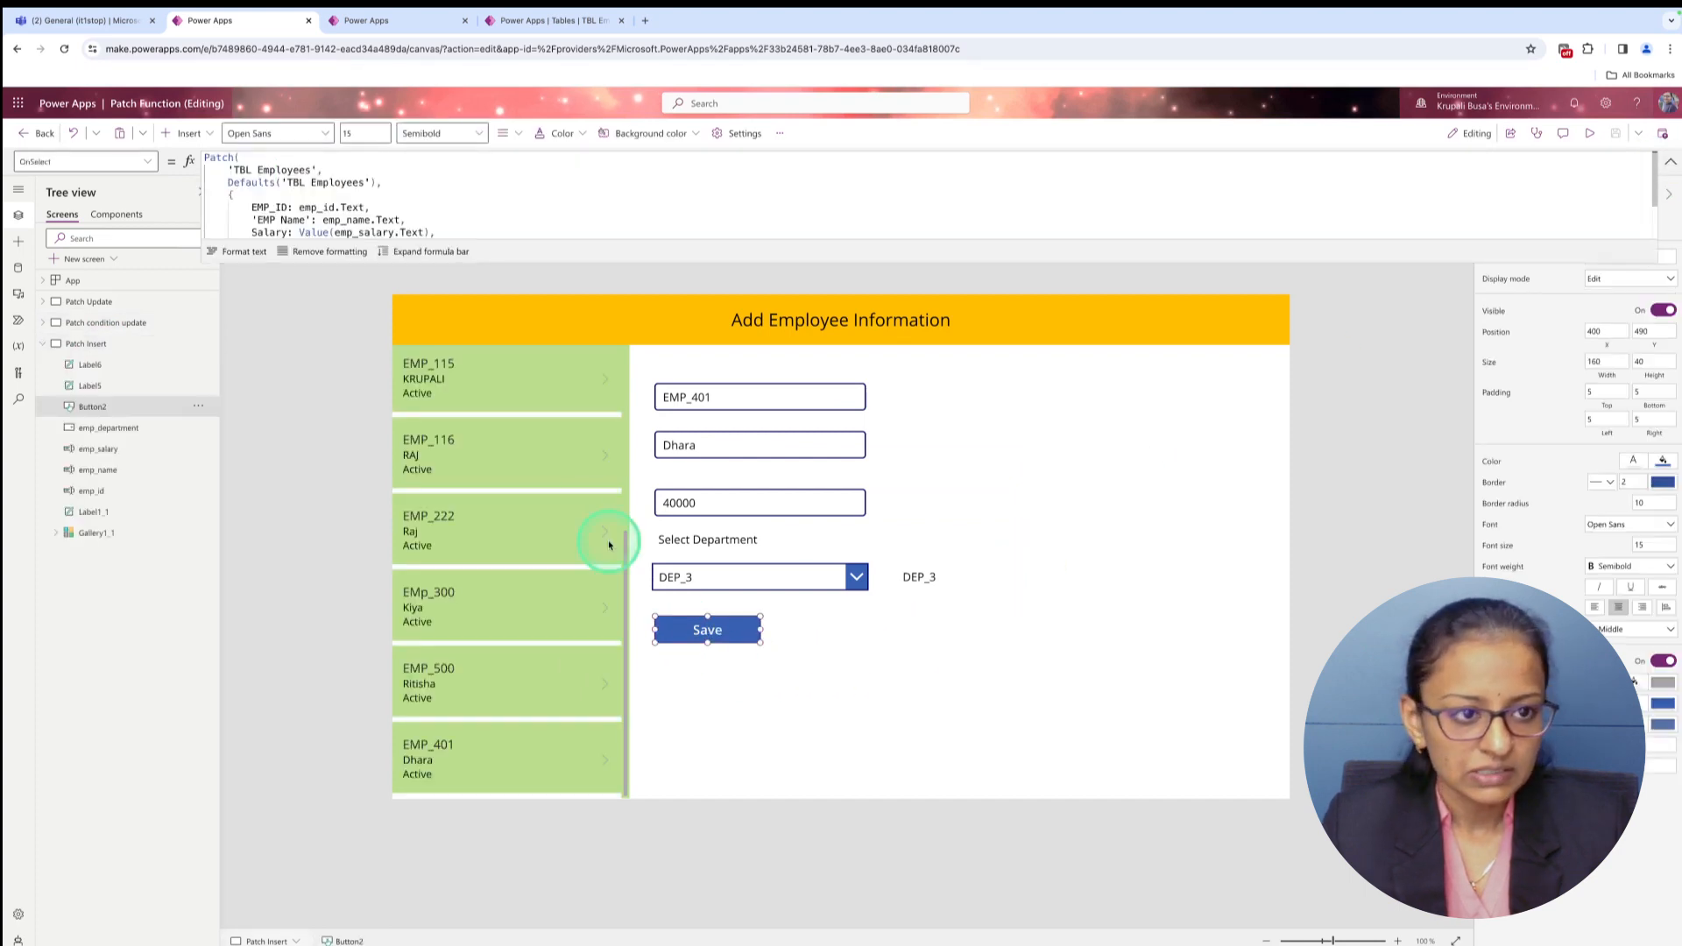
left_click(461, 234)
key("ctrl+a")
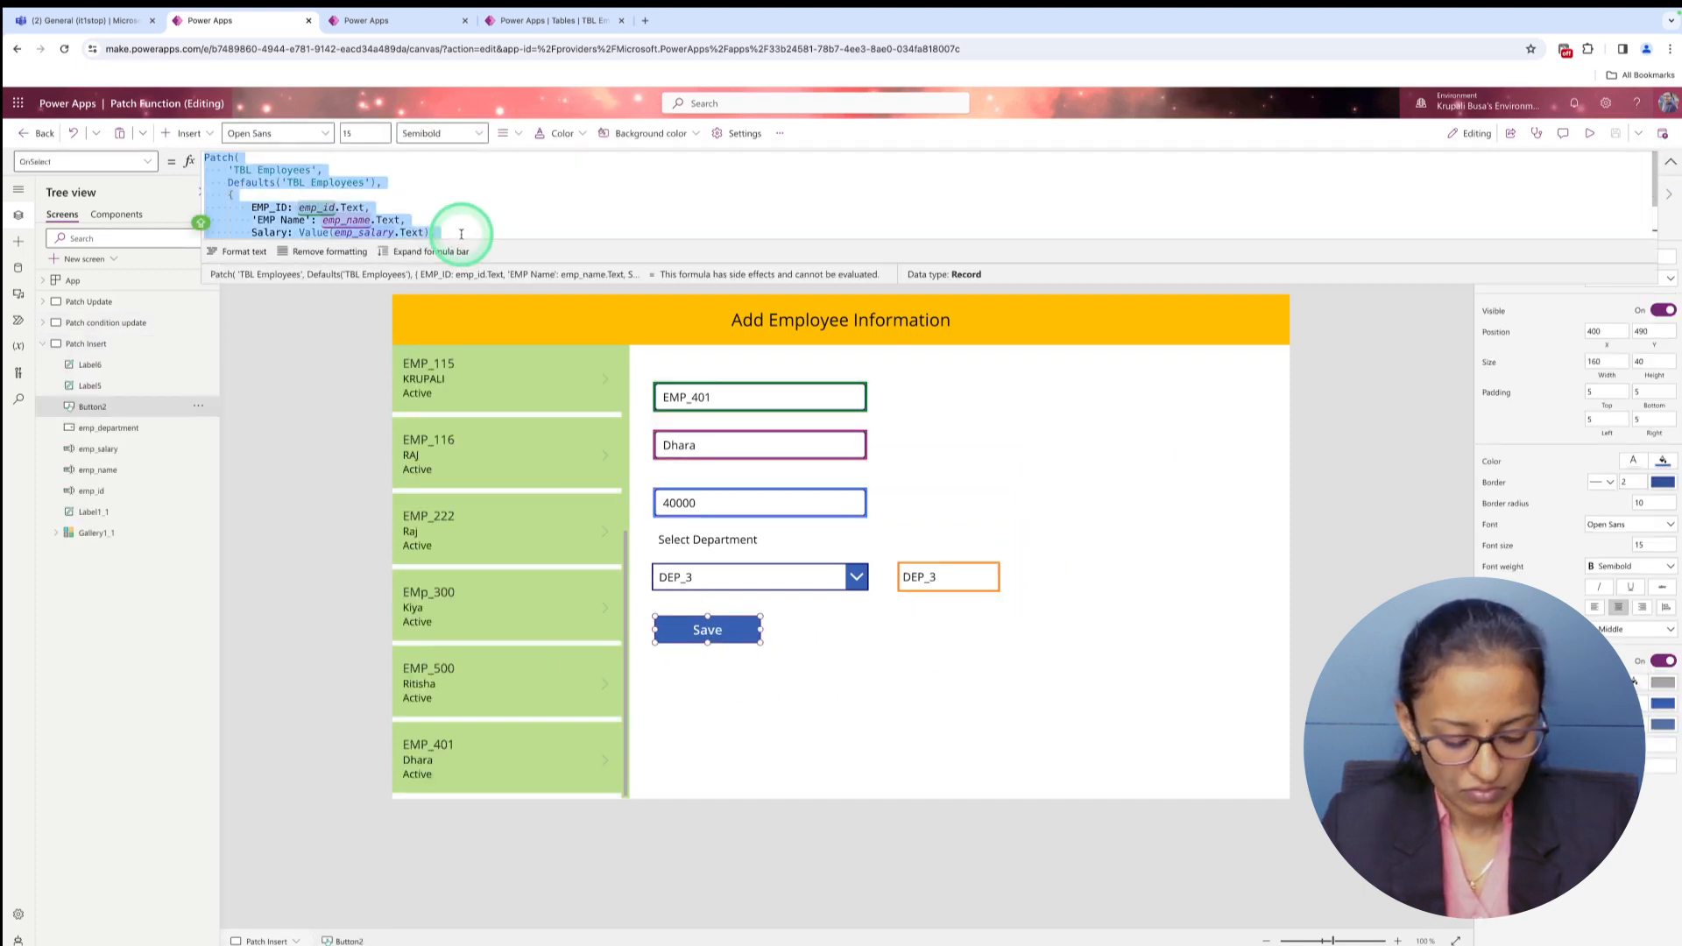
Return to the Patch function demo2 app and replace the ADD EMPLOYEE button's OnSelect formula with the copied Patch formula.
left_click(394, 20)
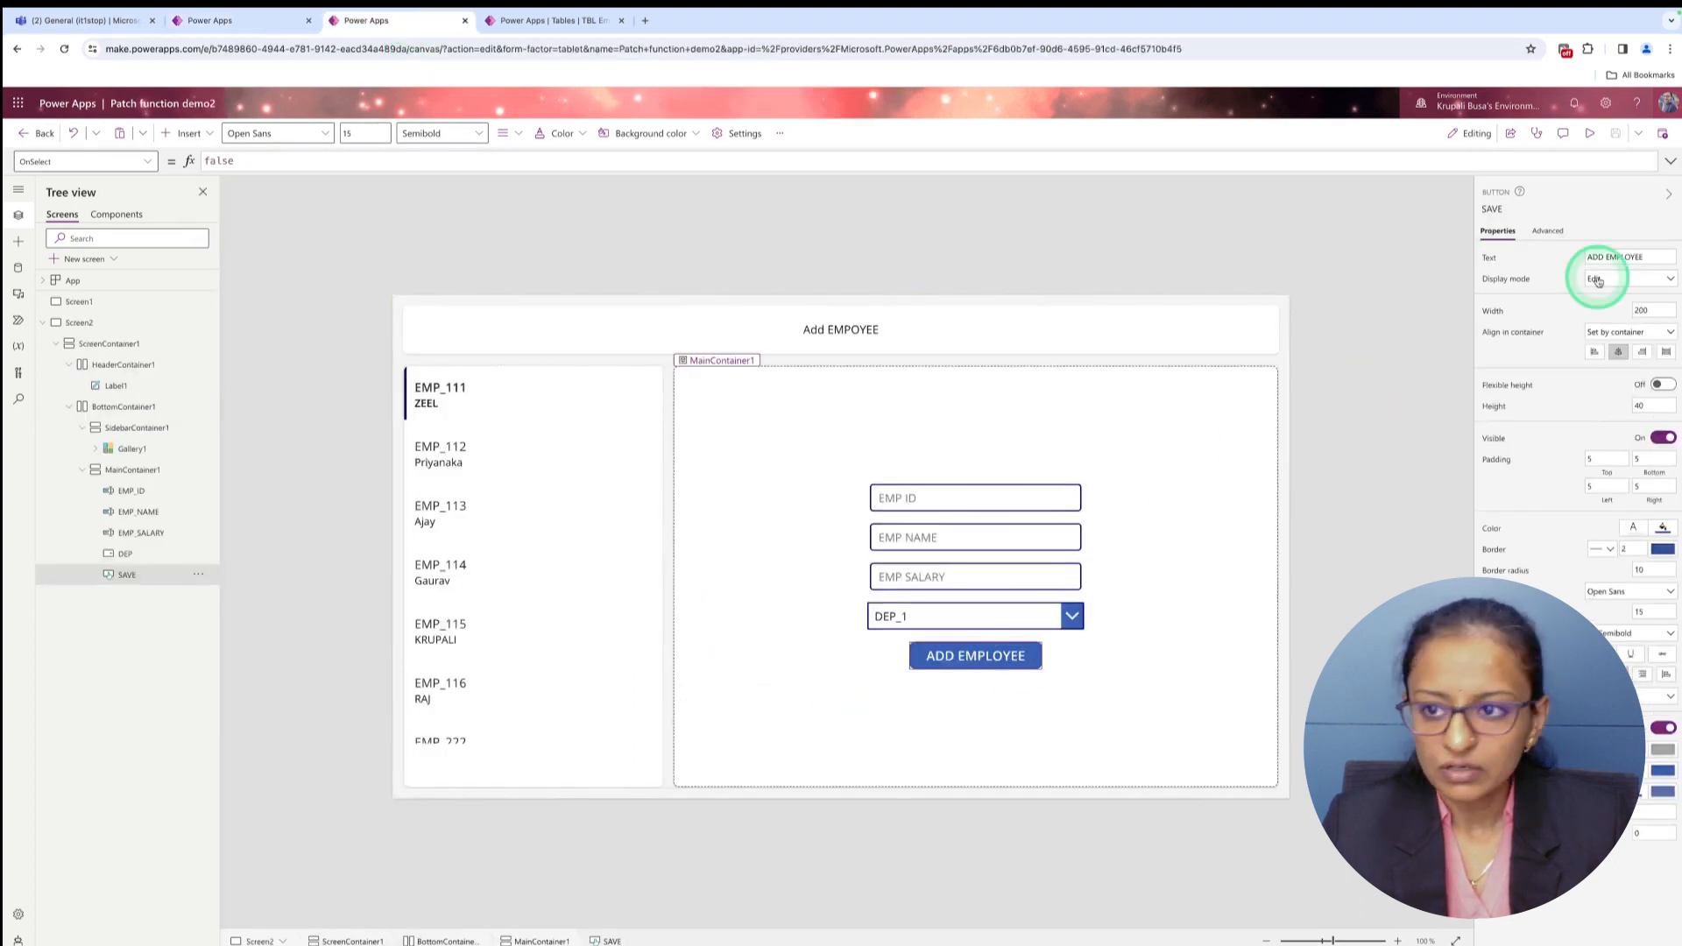
left_click(1668, 161)
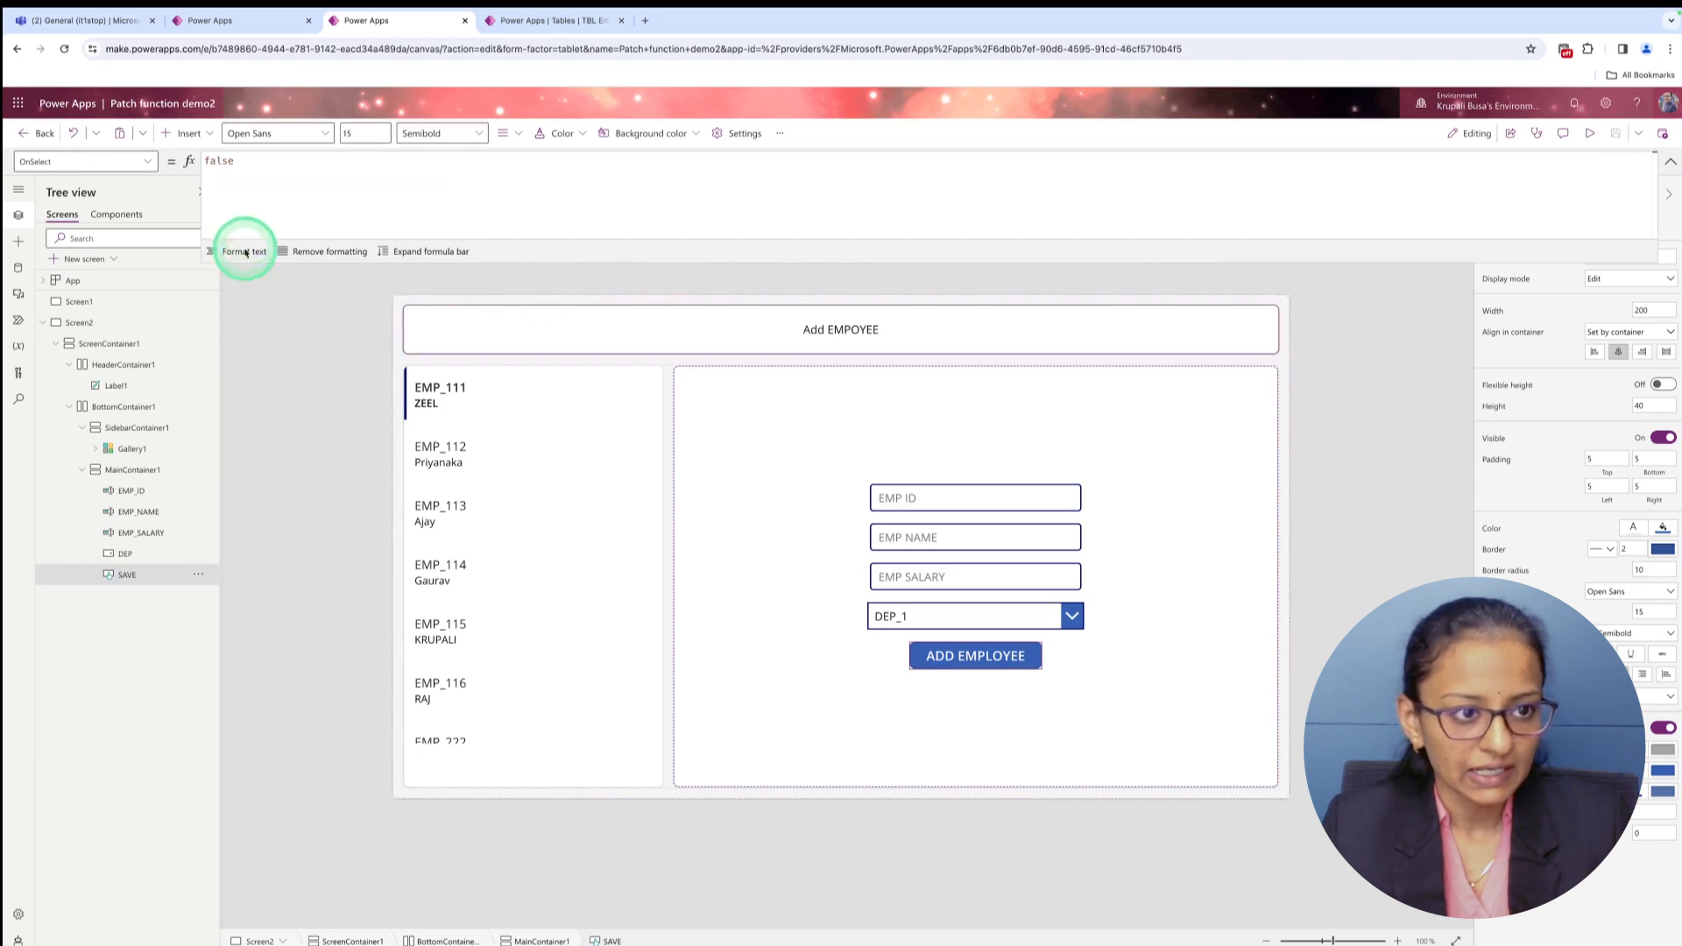
left_click(275, 197)
key("ctrl+v")
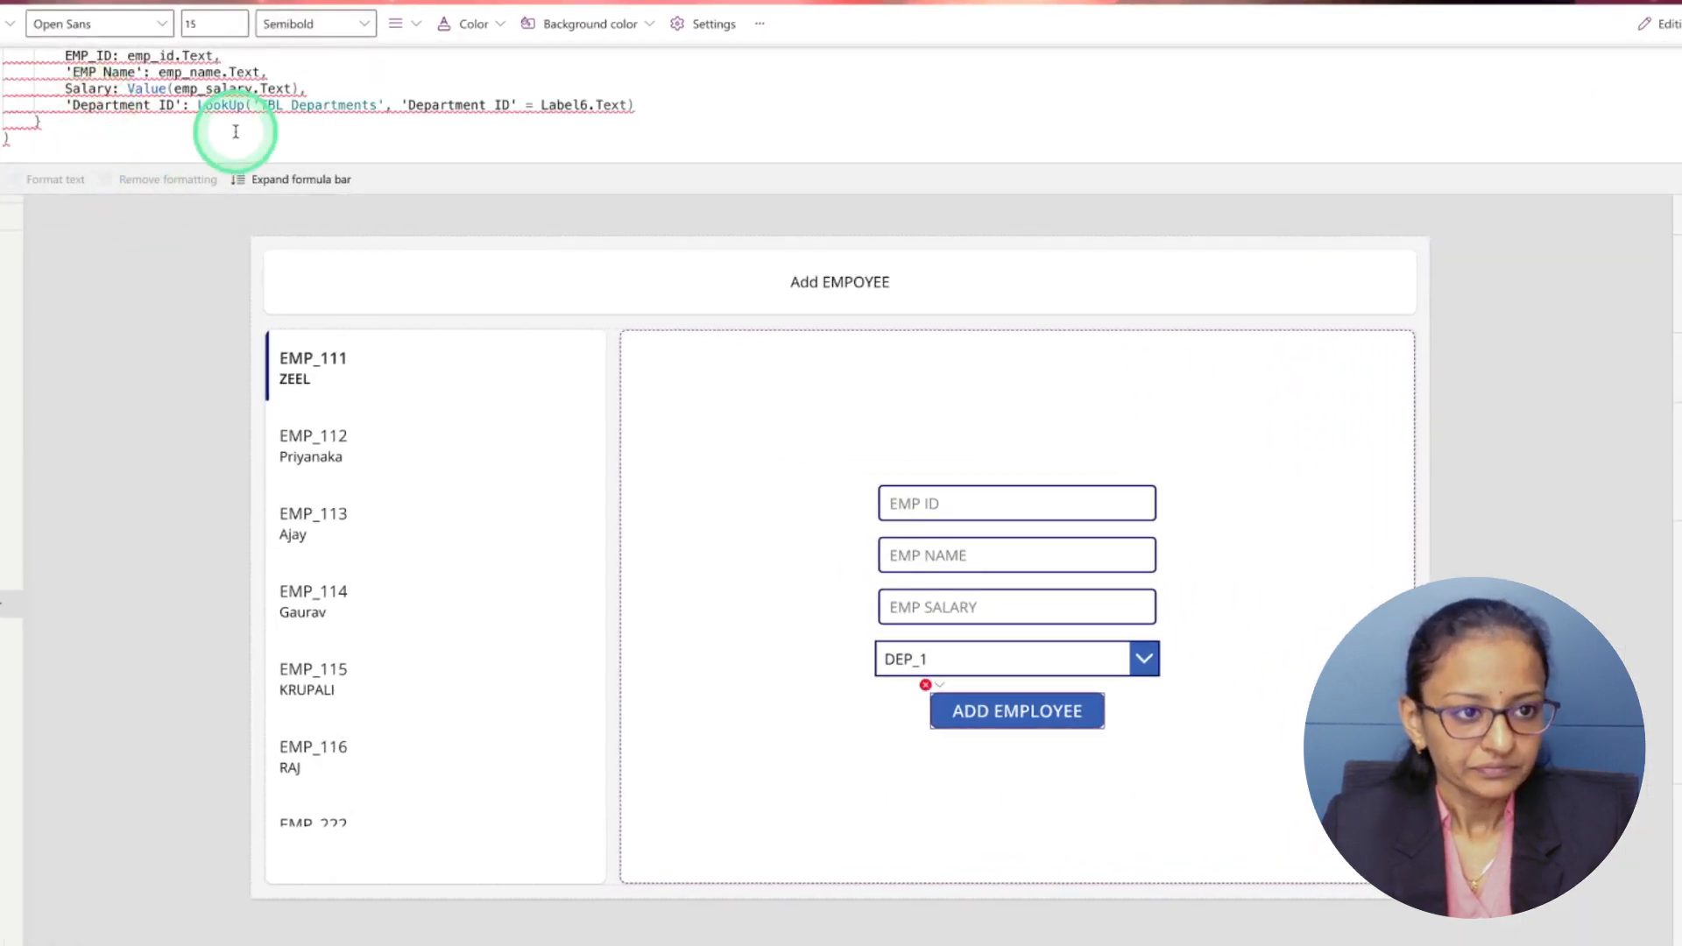
scroll(251, 123, "up", 2)
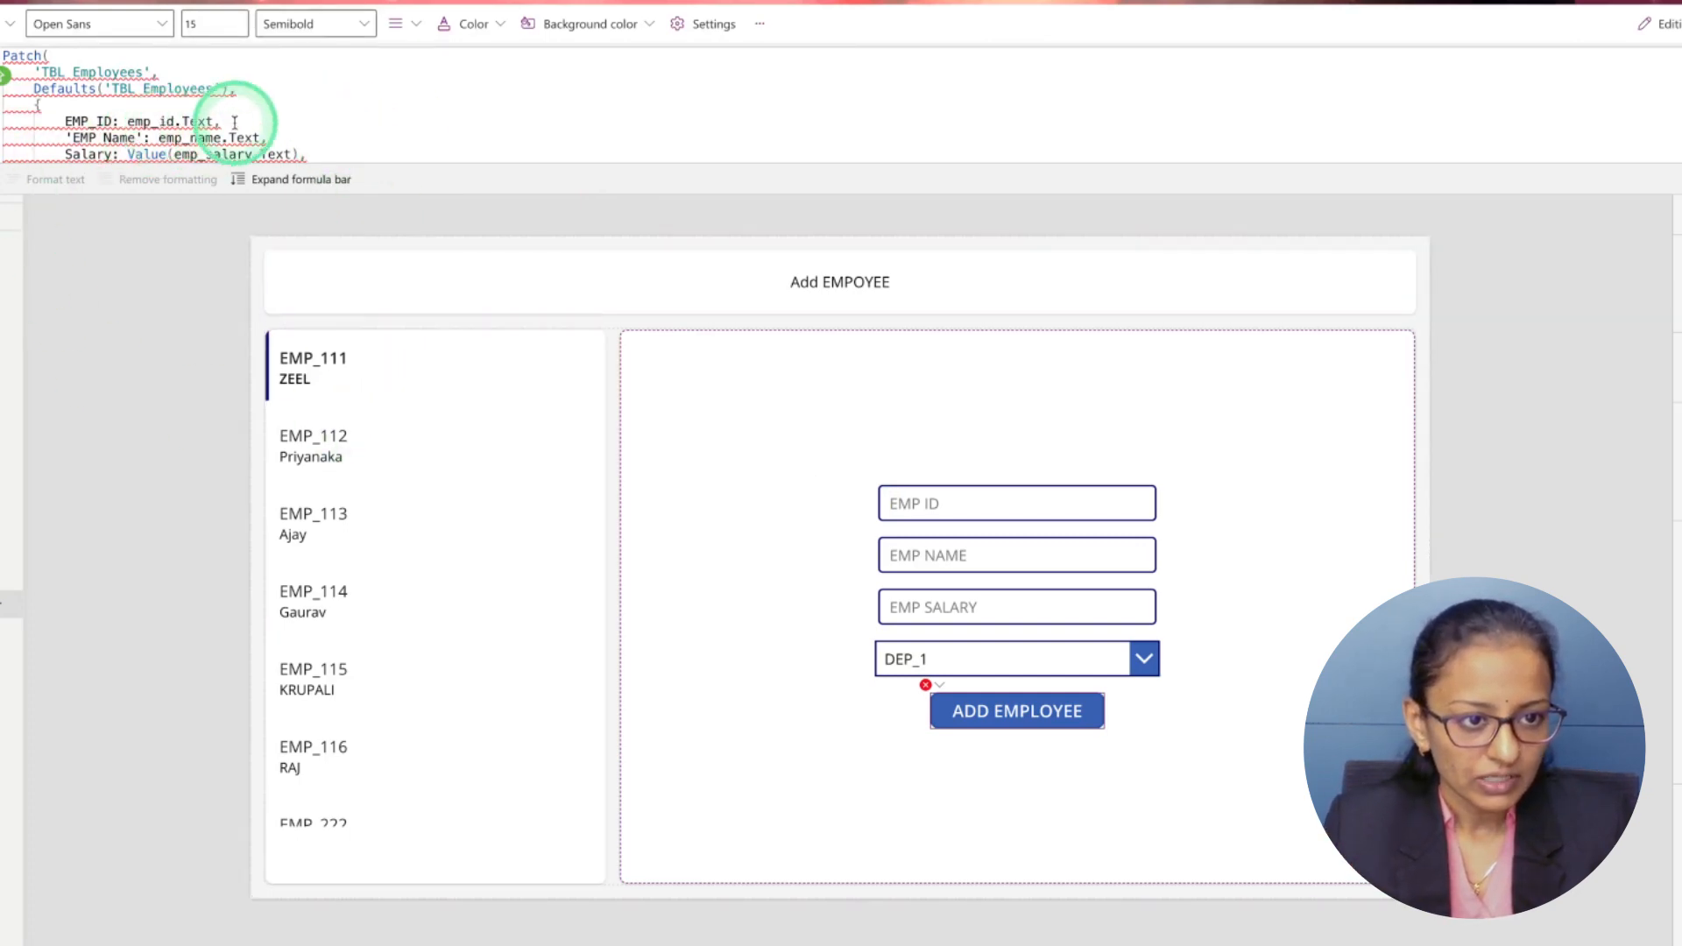
In the ADD EMPLOYEE button's Patch formula, replace the emp_id and emp_name references with EMP_ID and EMP_NAME.
left_click(977, 502)
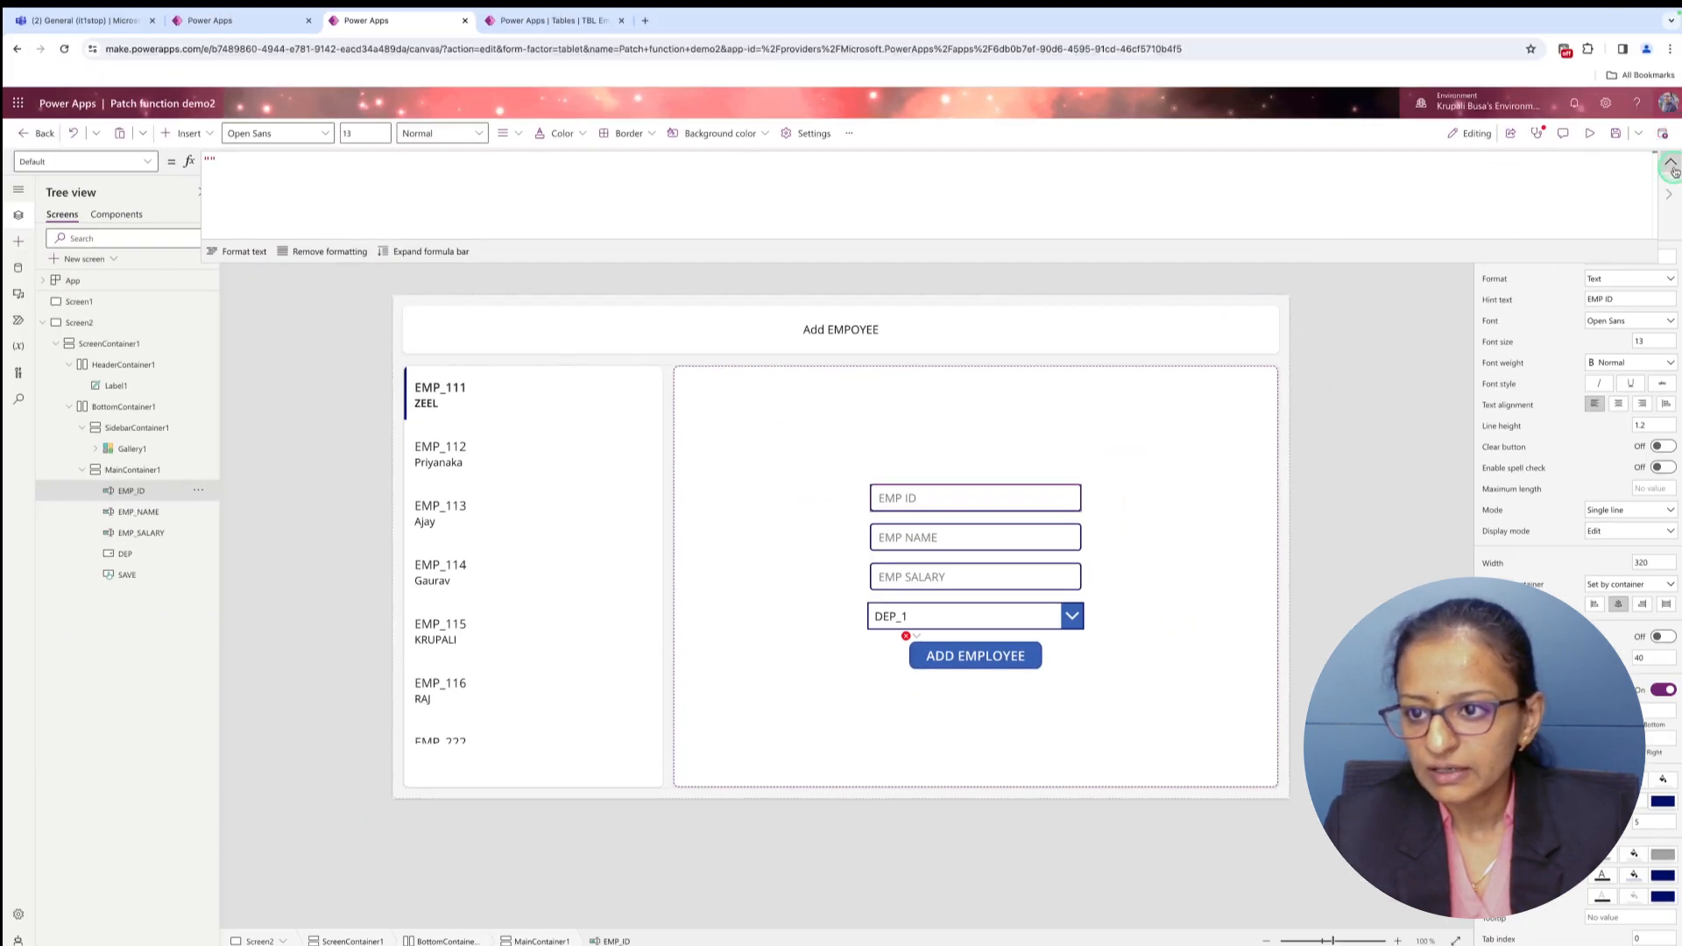
left_click(1671, 165)
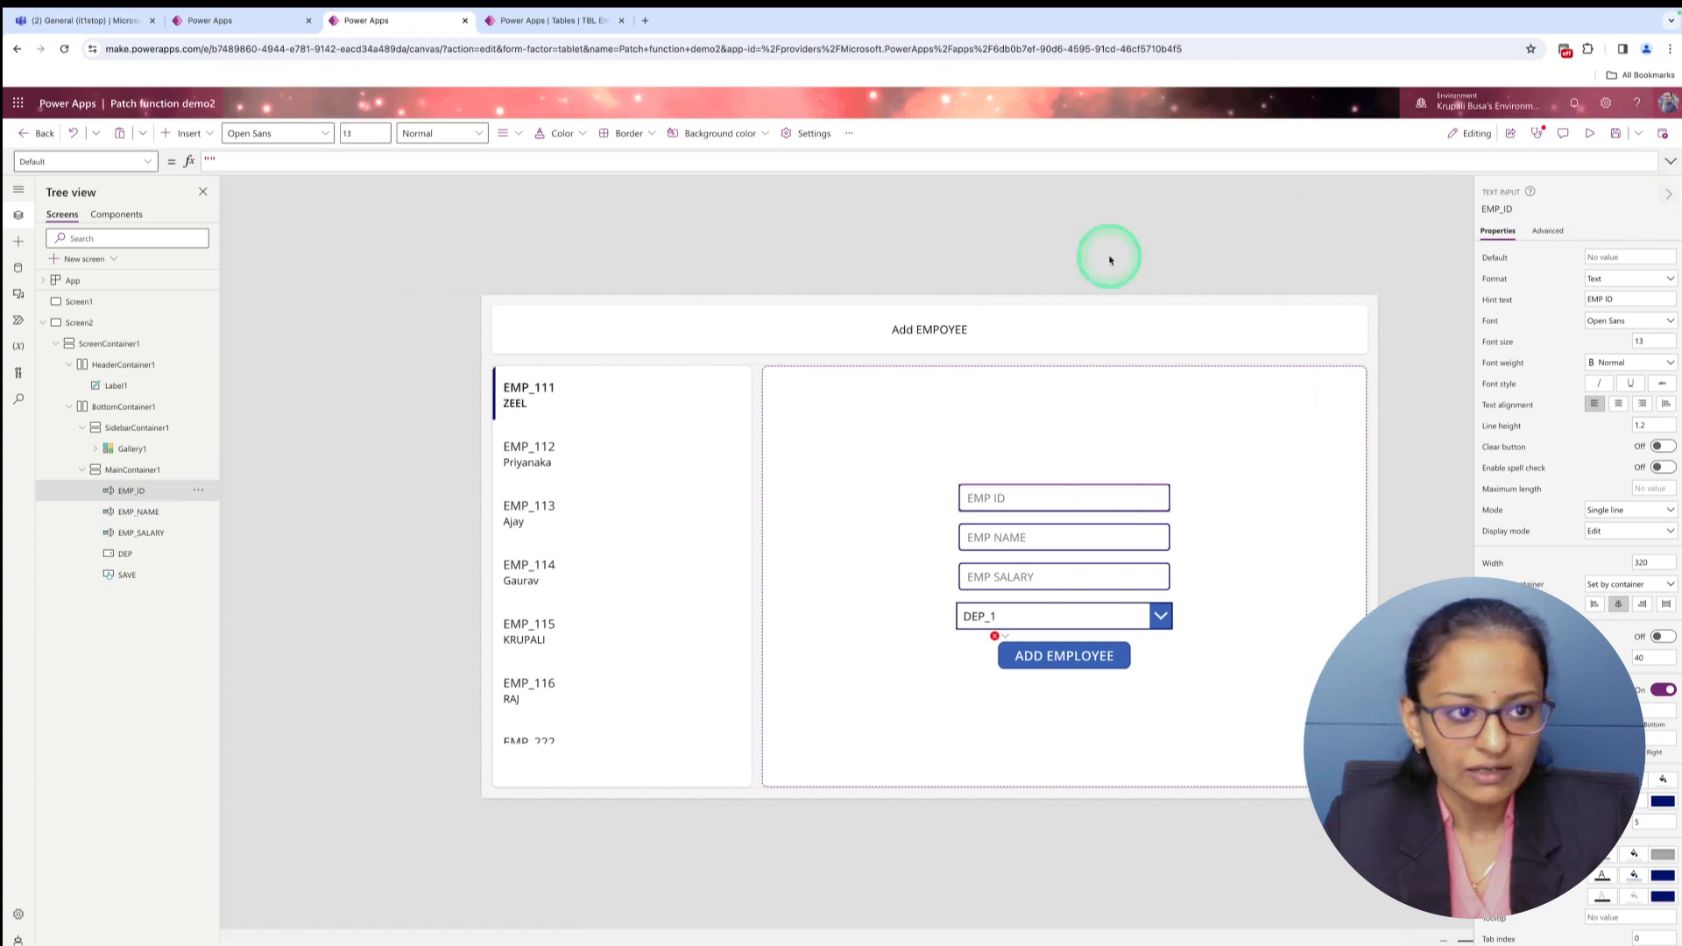
left_click(1050, 652)
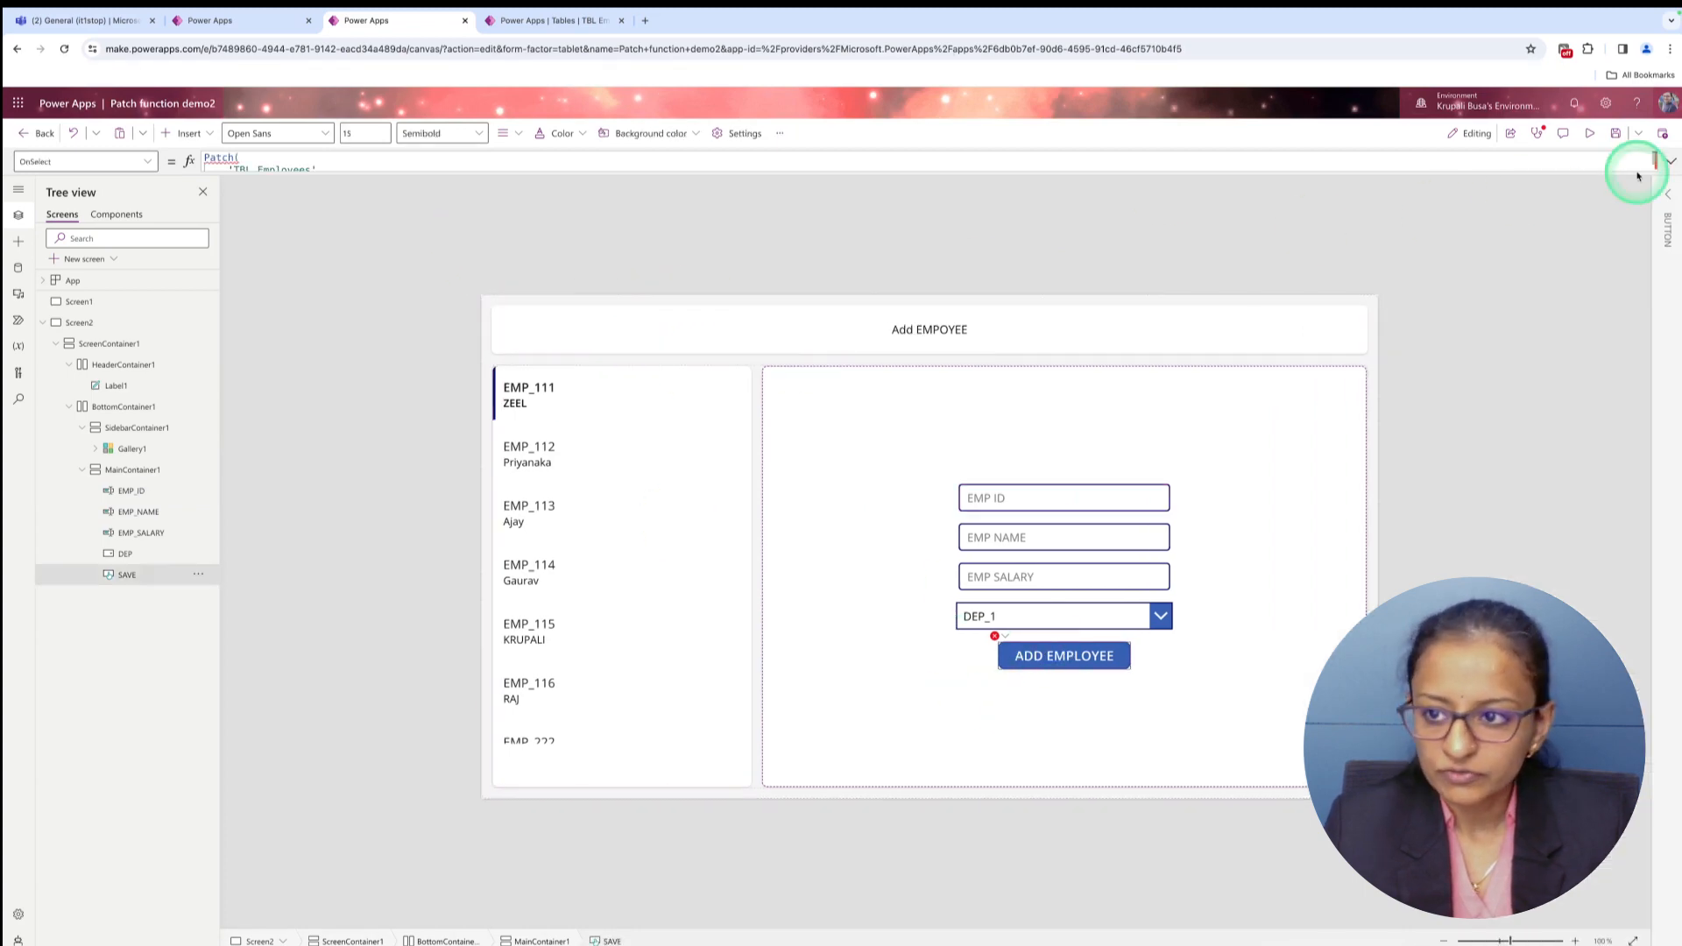
left_click(1671, 162)
double_click(313, 207)
type("EMP_ID: EM.Text,")
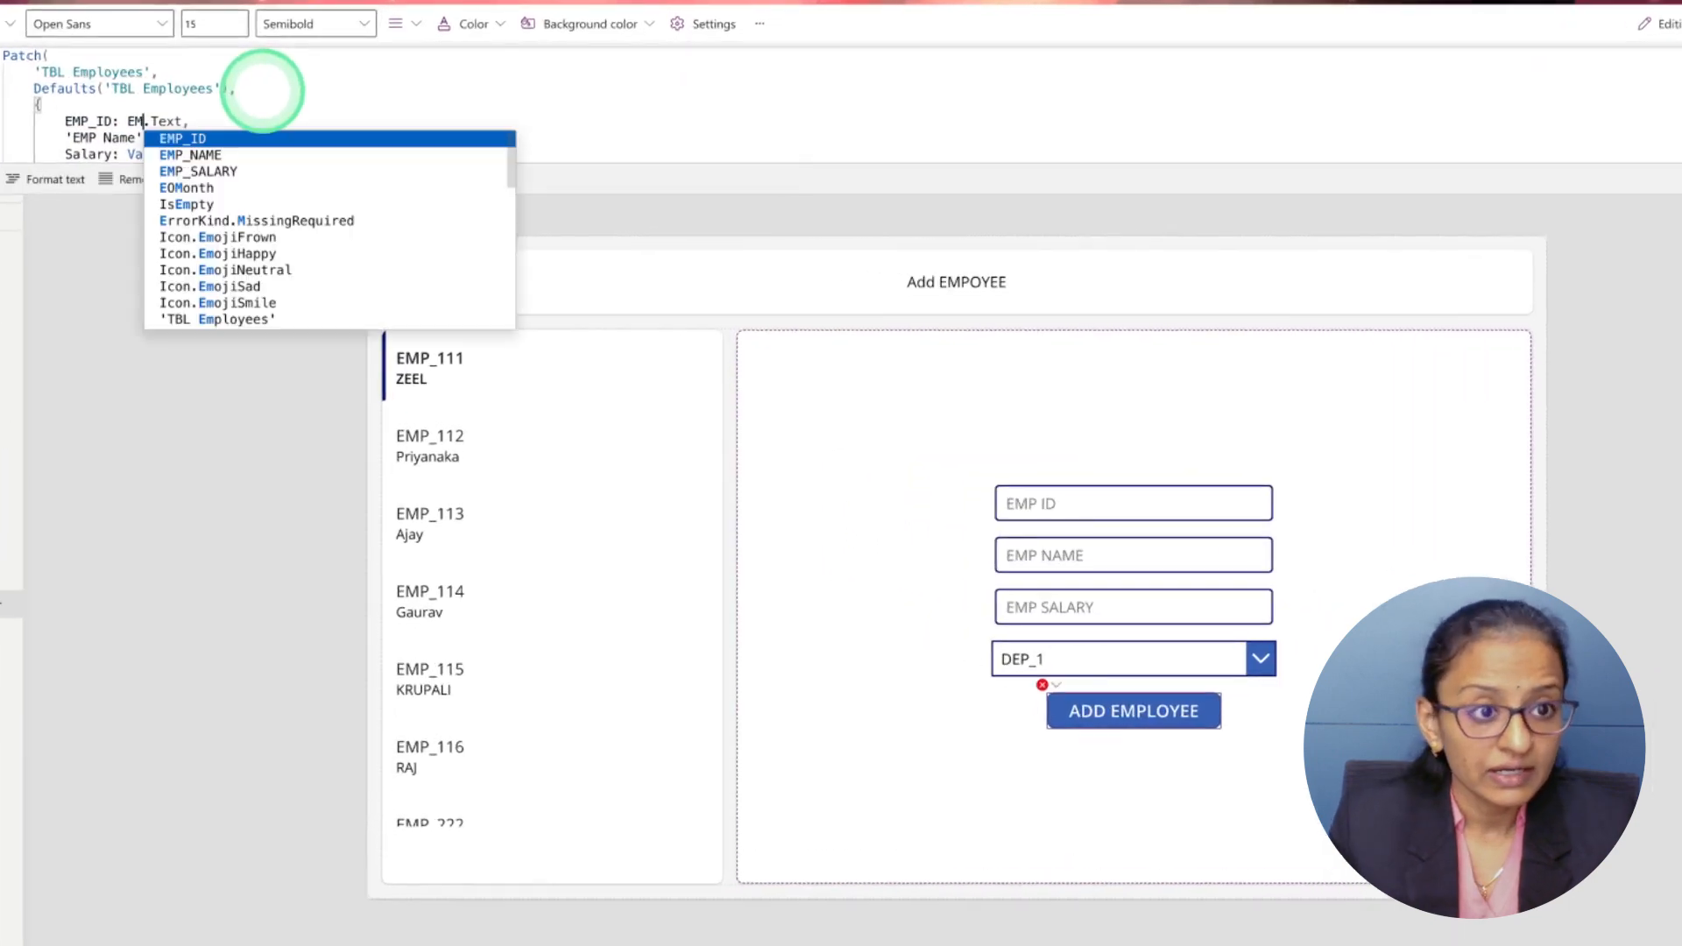
key("Tab")
double_click(211, 138)
type("EM")
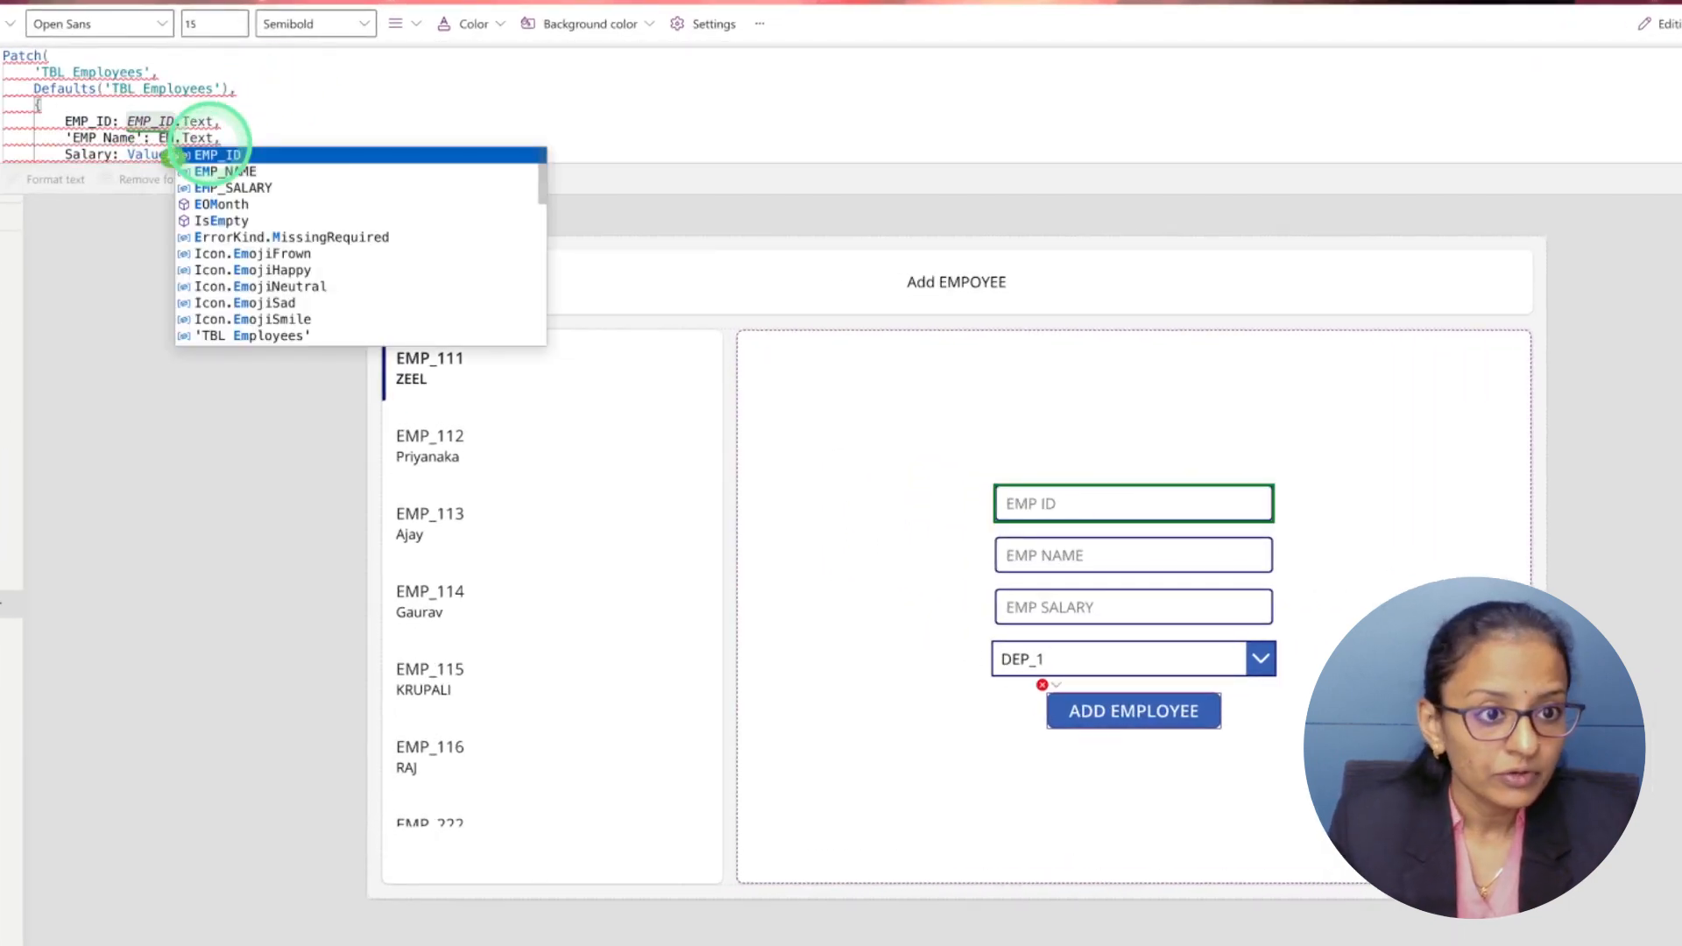
key("Down")
key("Tab")
Replace the emp_salary reference in the Patch formula's Salary field with EMP_SALARY.
scroll(210, 123, "down", 2)
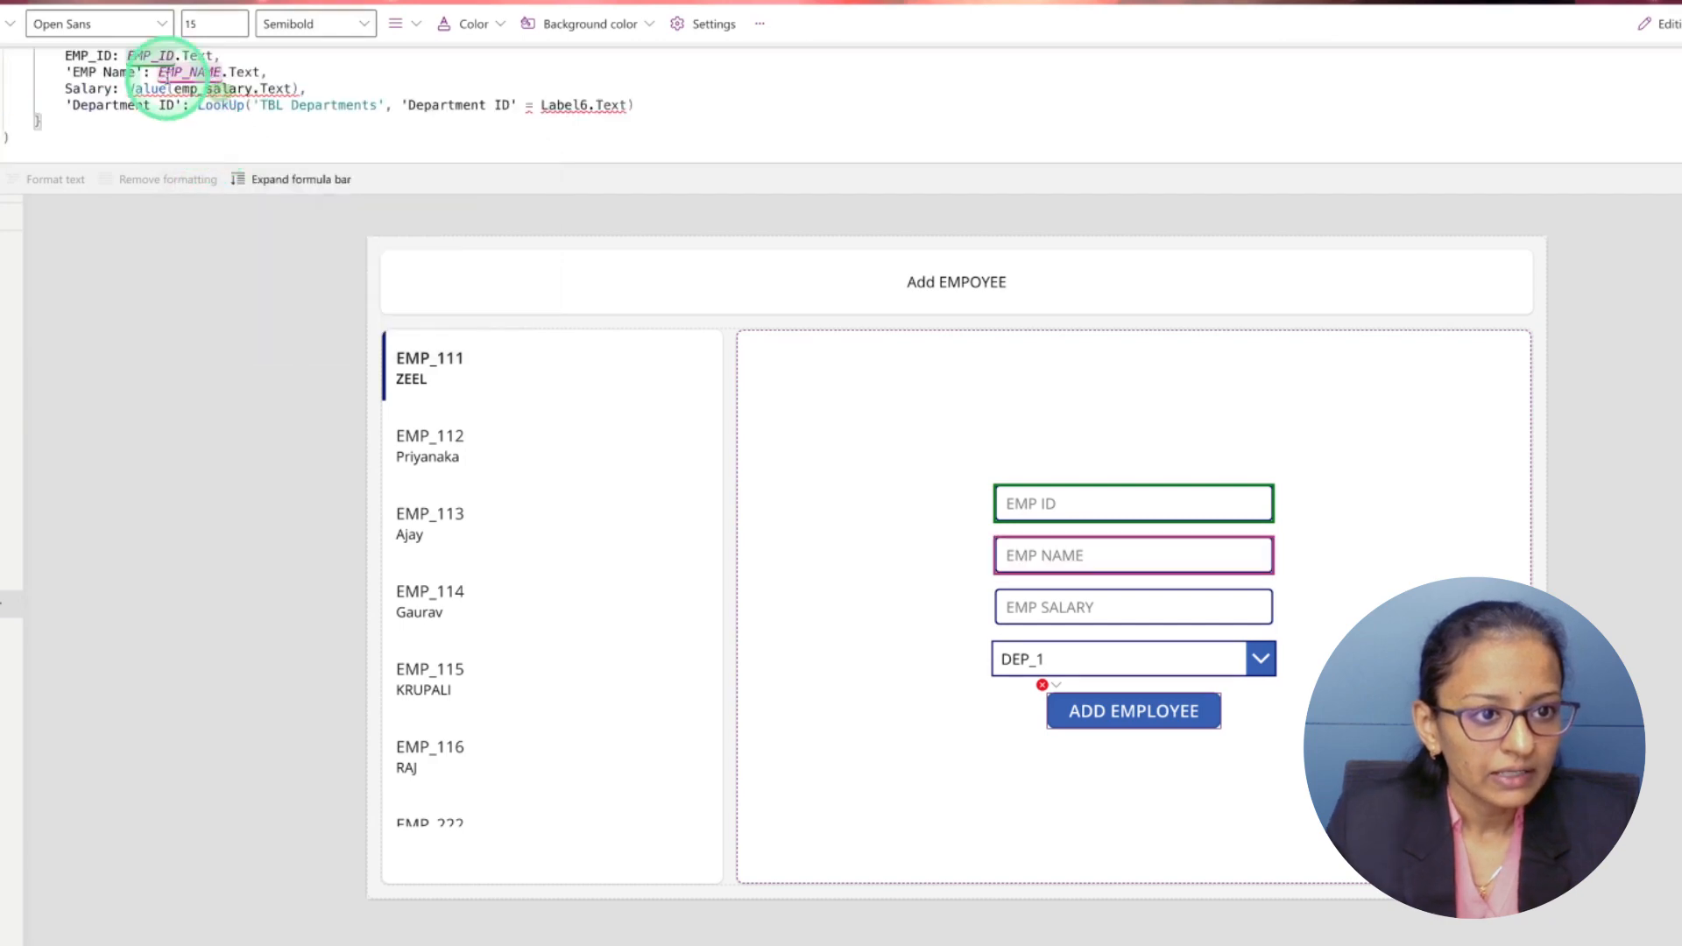
double_click(235, 88)
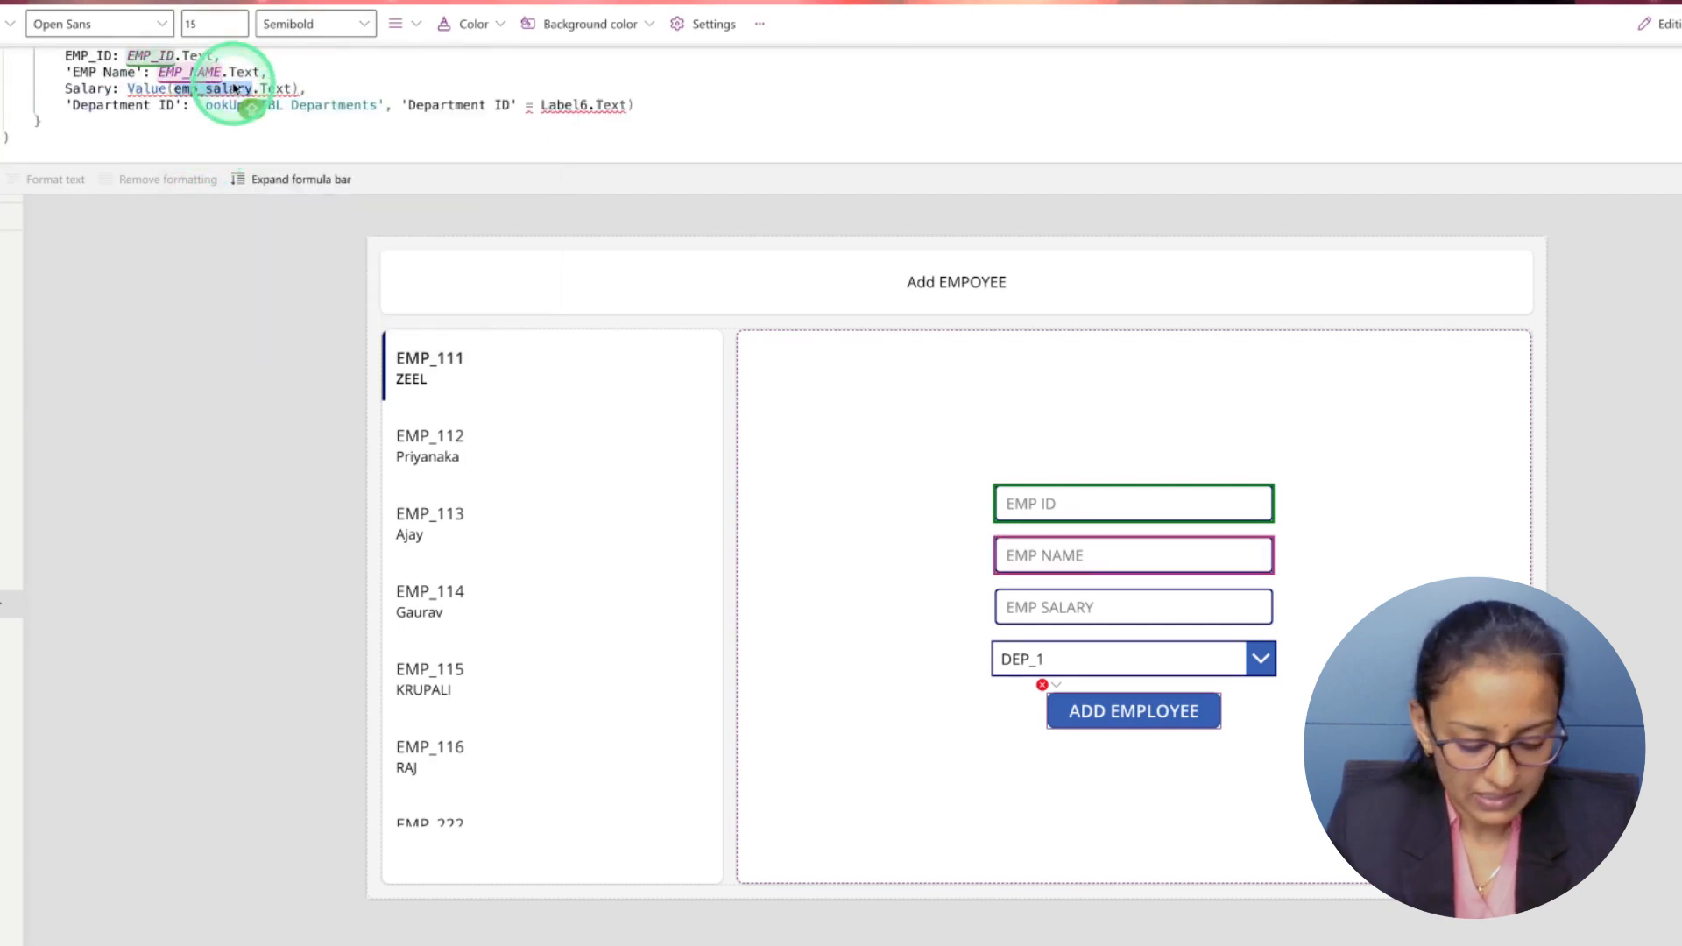
type("EM")
key("Down")
key("Down")
key("Tab")
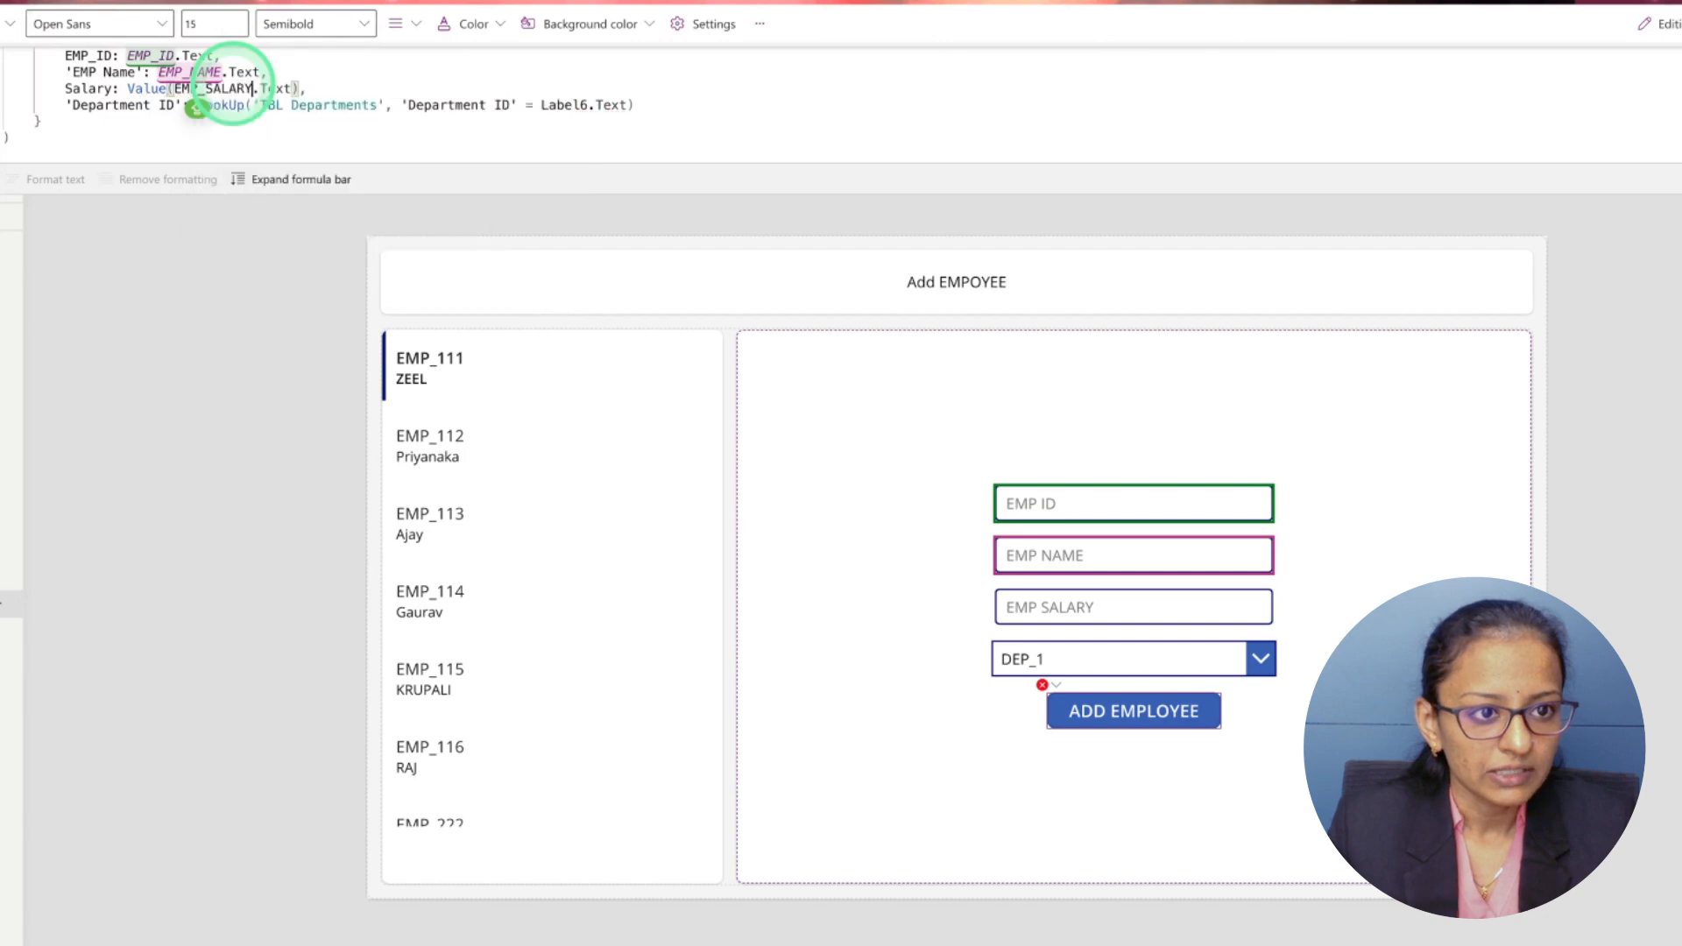
Insert a text label below the ADD EMPLOYEE button in the main container.
double_click(561, 105)
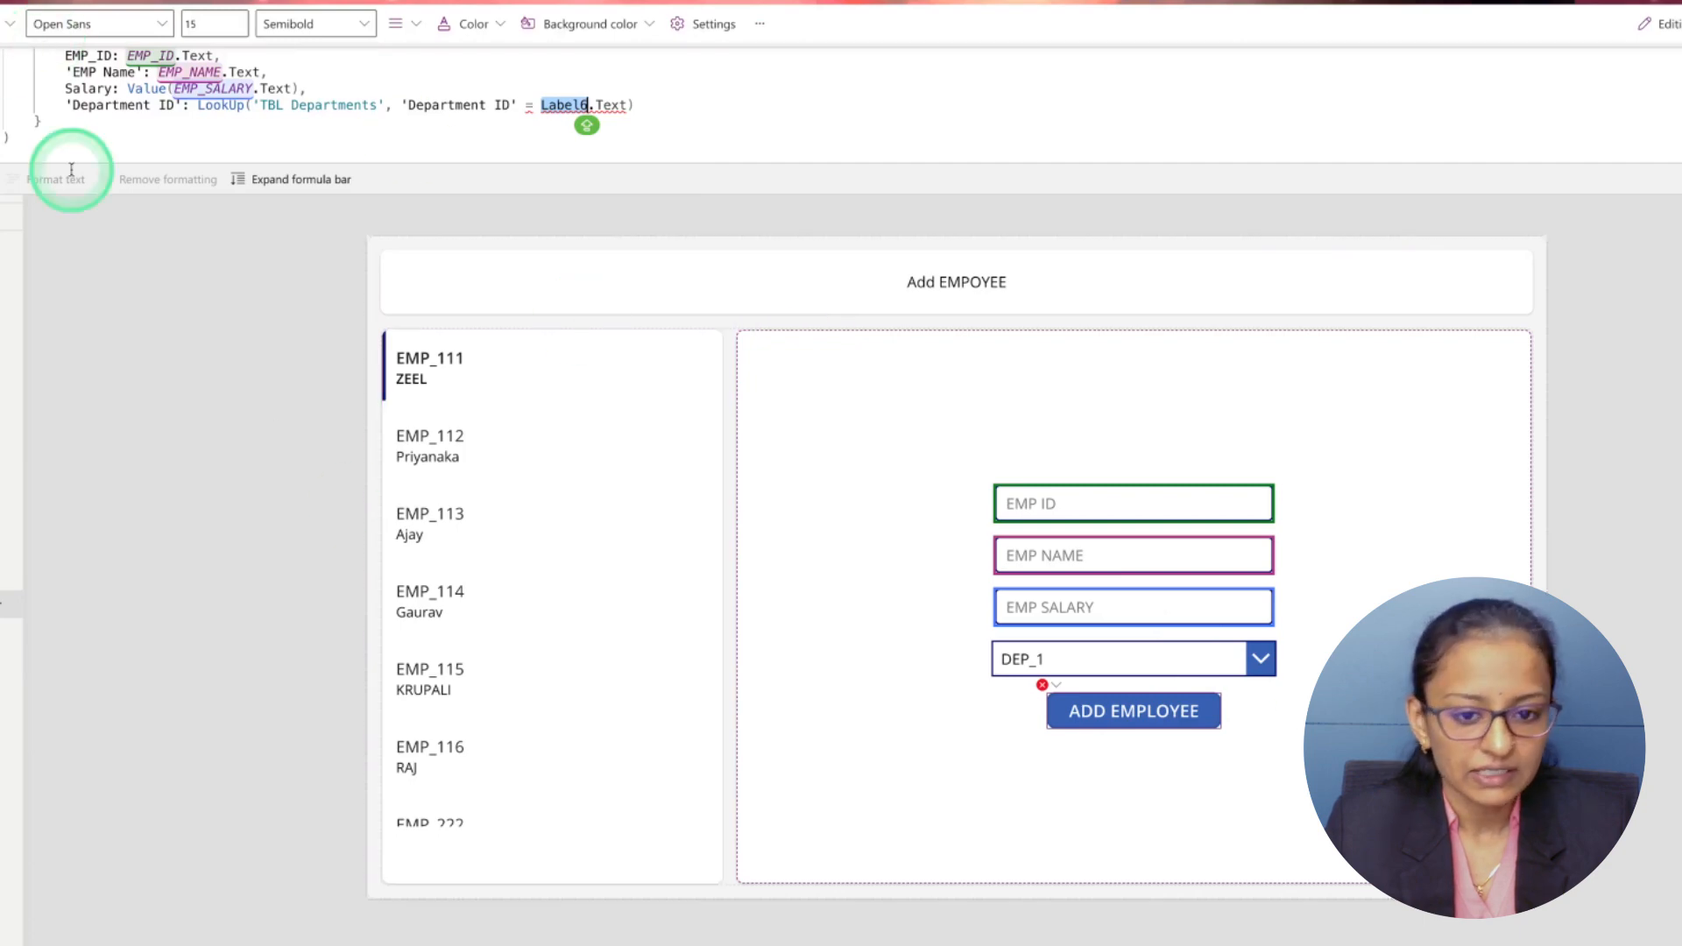
left_click(1104, 761)
left_click(1114, 710)
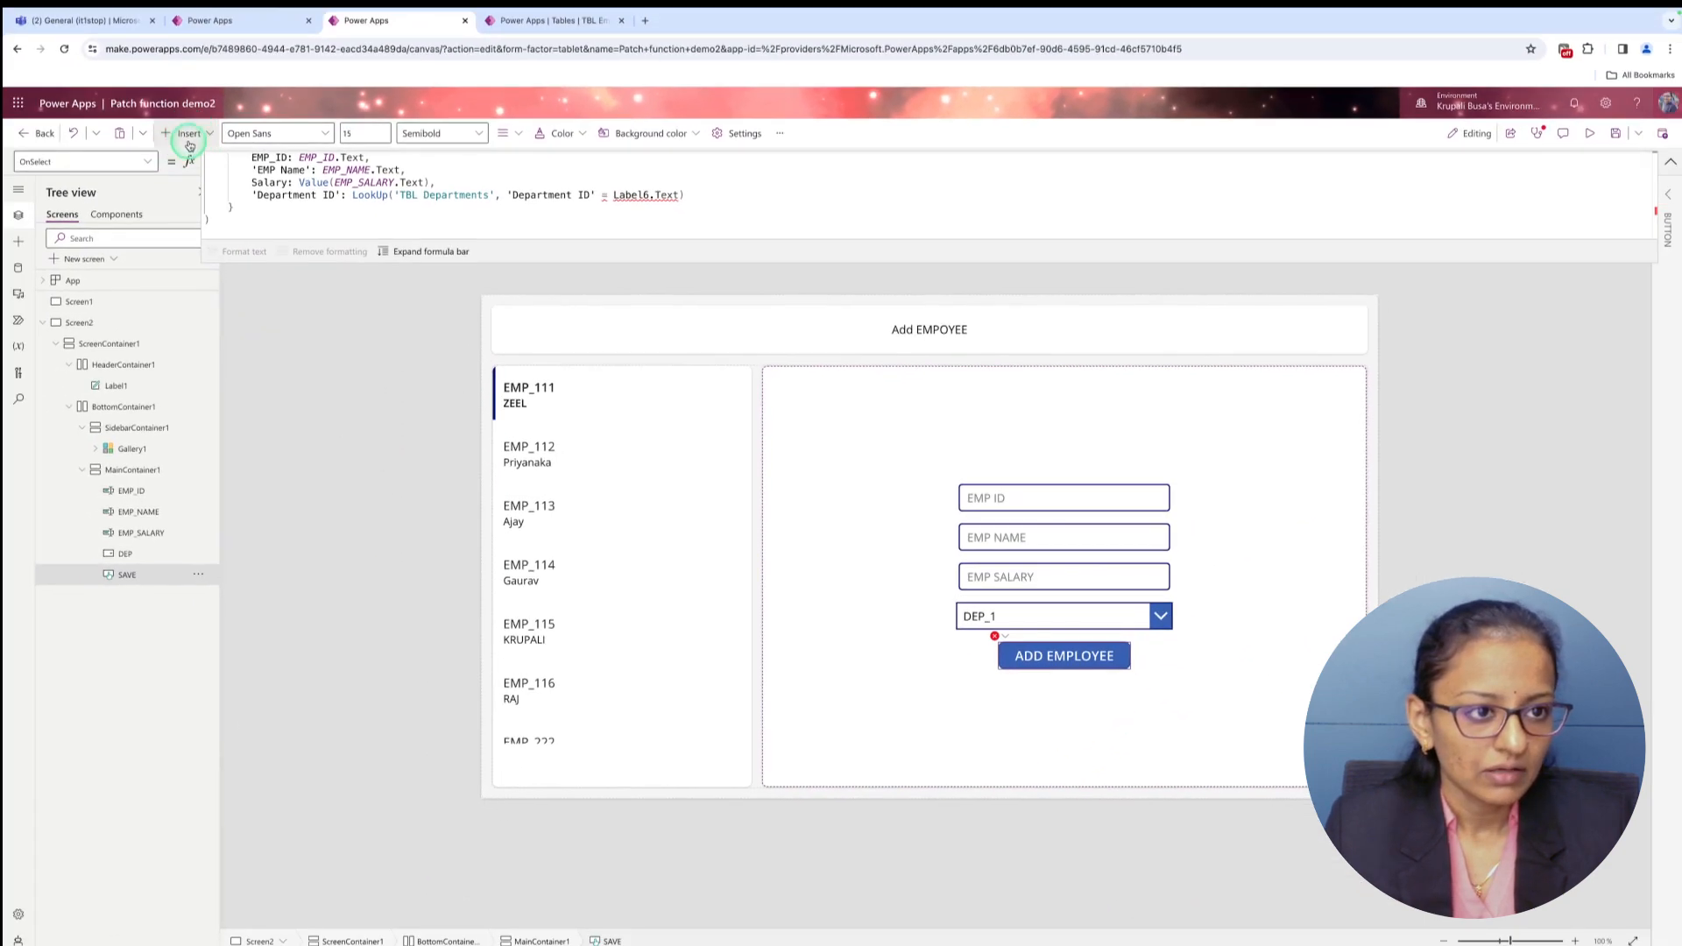
left_click(0, 24)
left_click(194, 215)
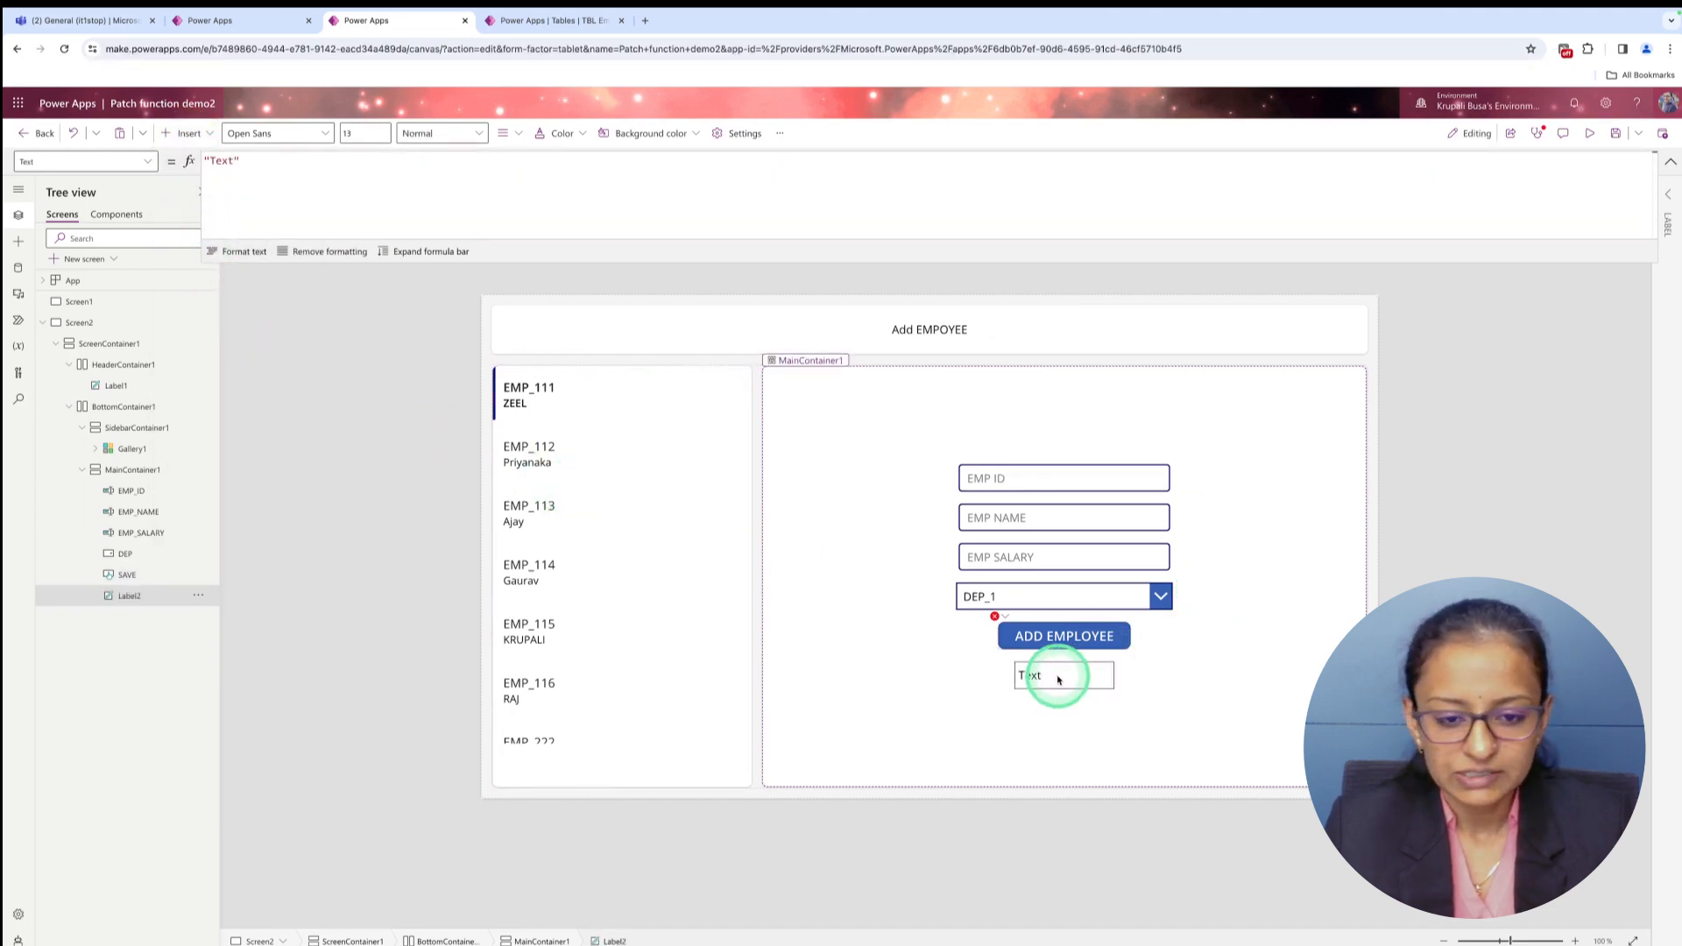
Set the new label's Text property to DEP.SelectedText.Value and collapse the formula bar.
left_click(264, 165)
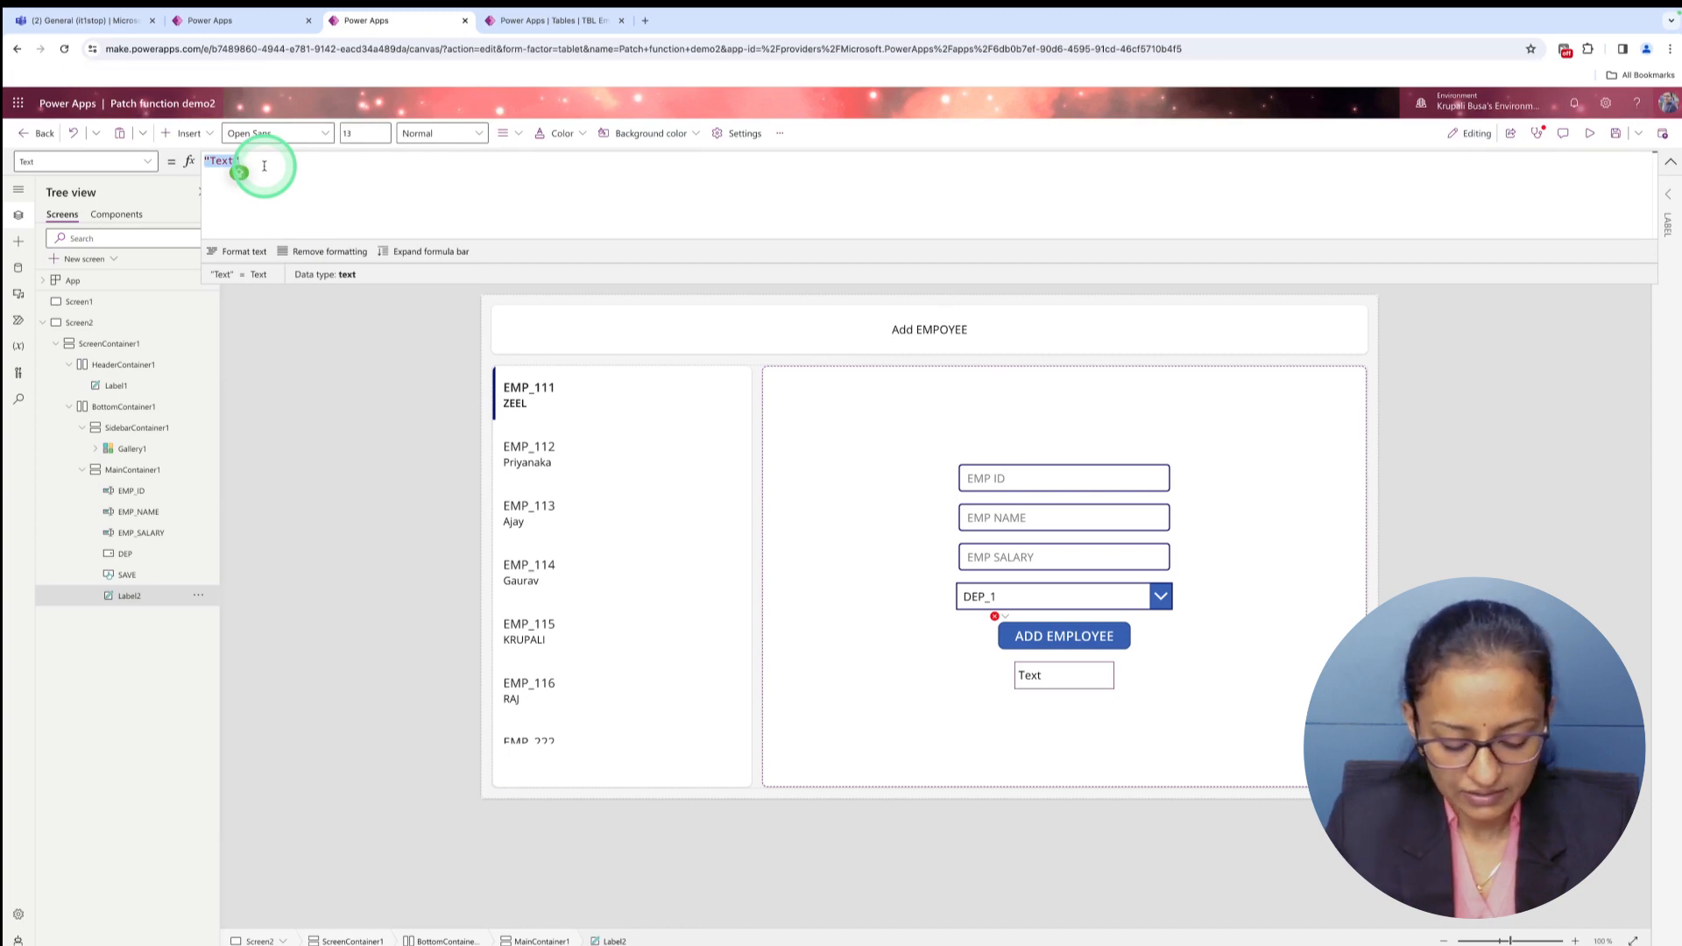
type("DEP.")
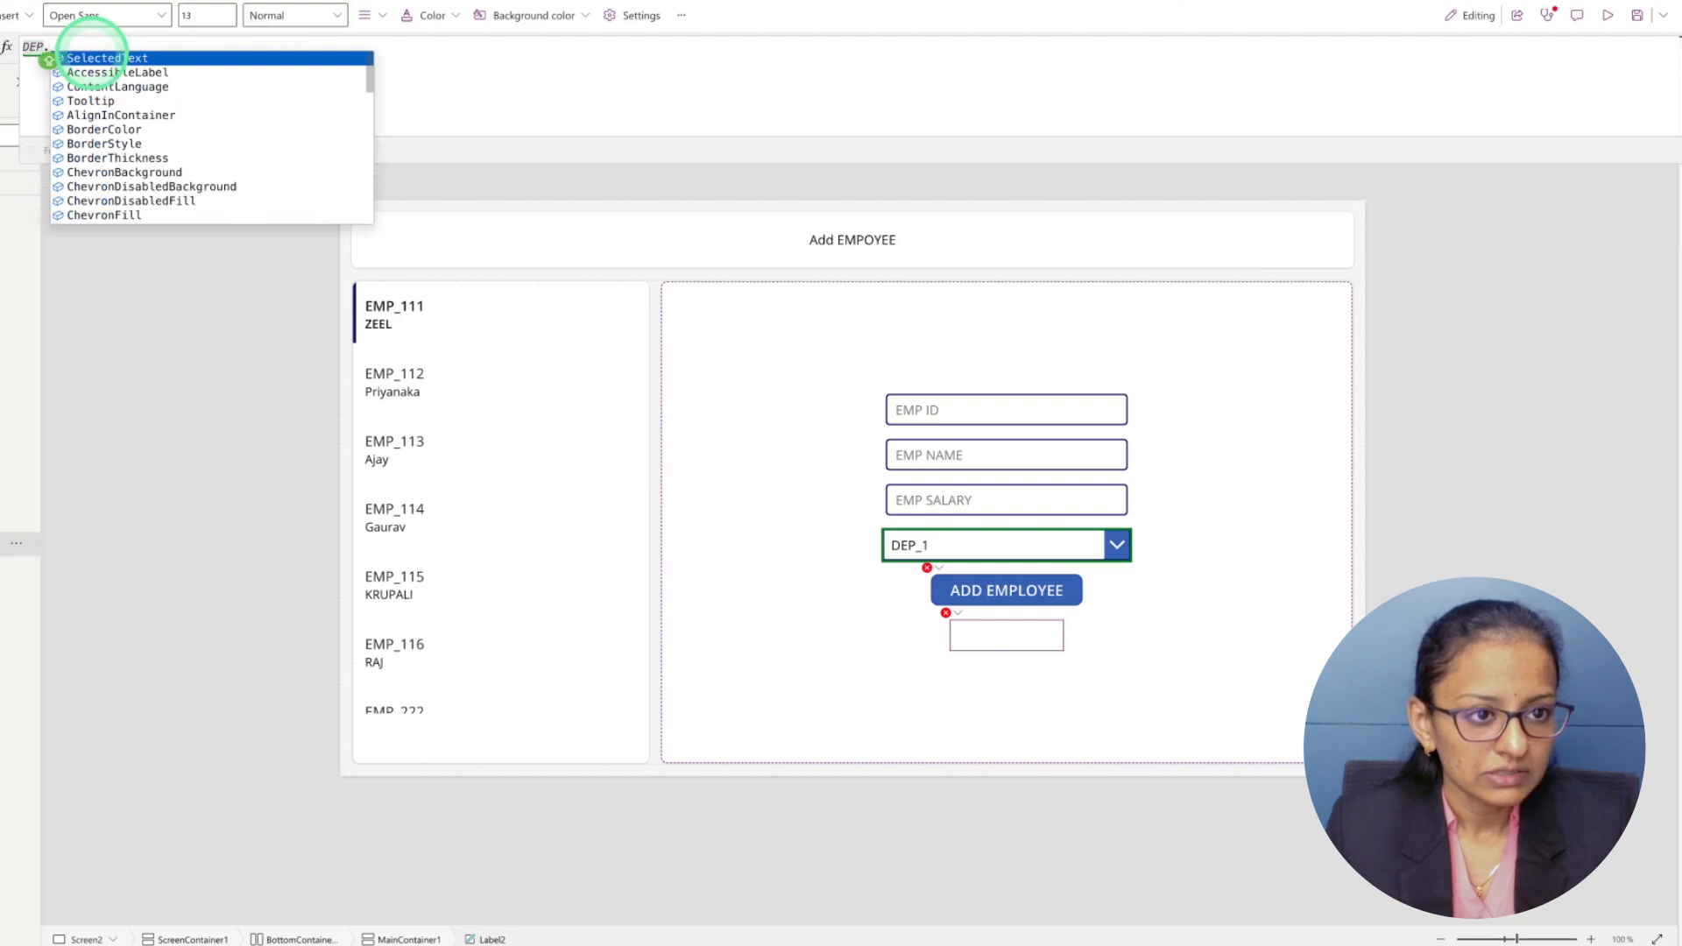
left_click(97, 58)
type(".")
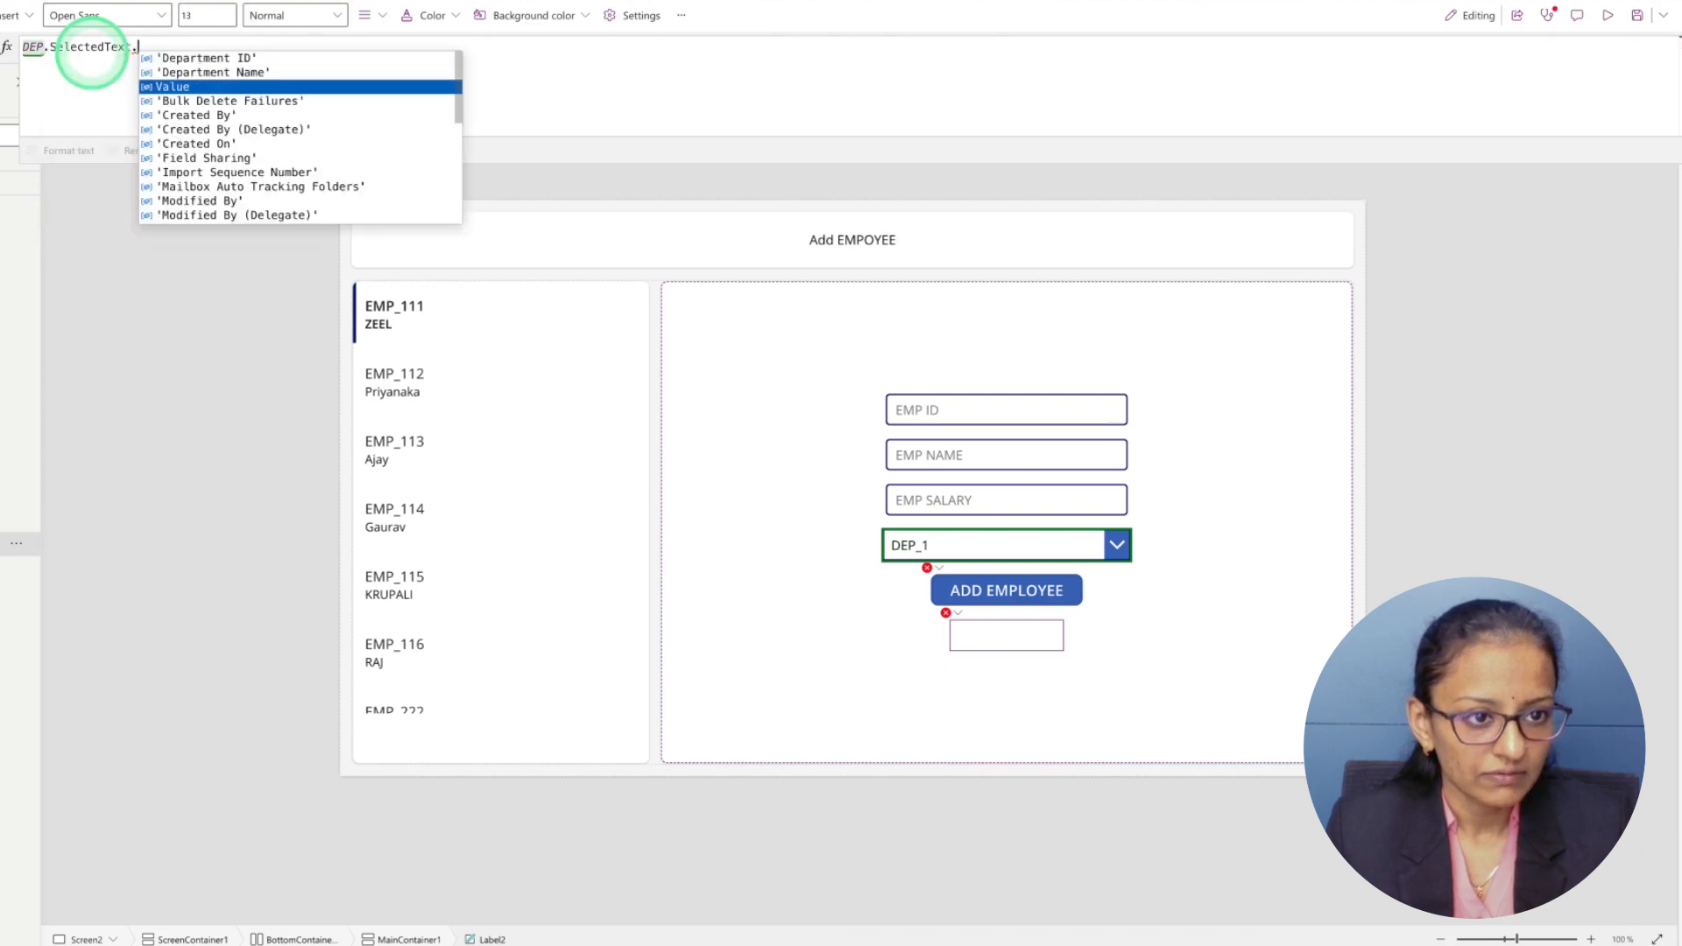
type("Value")
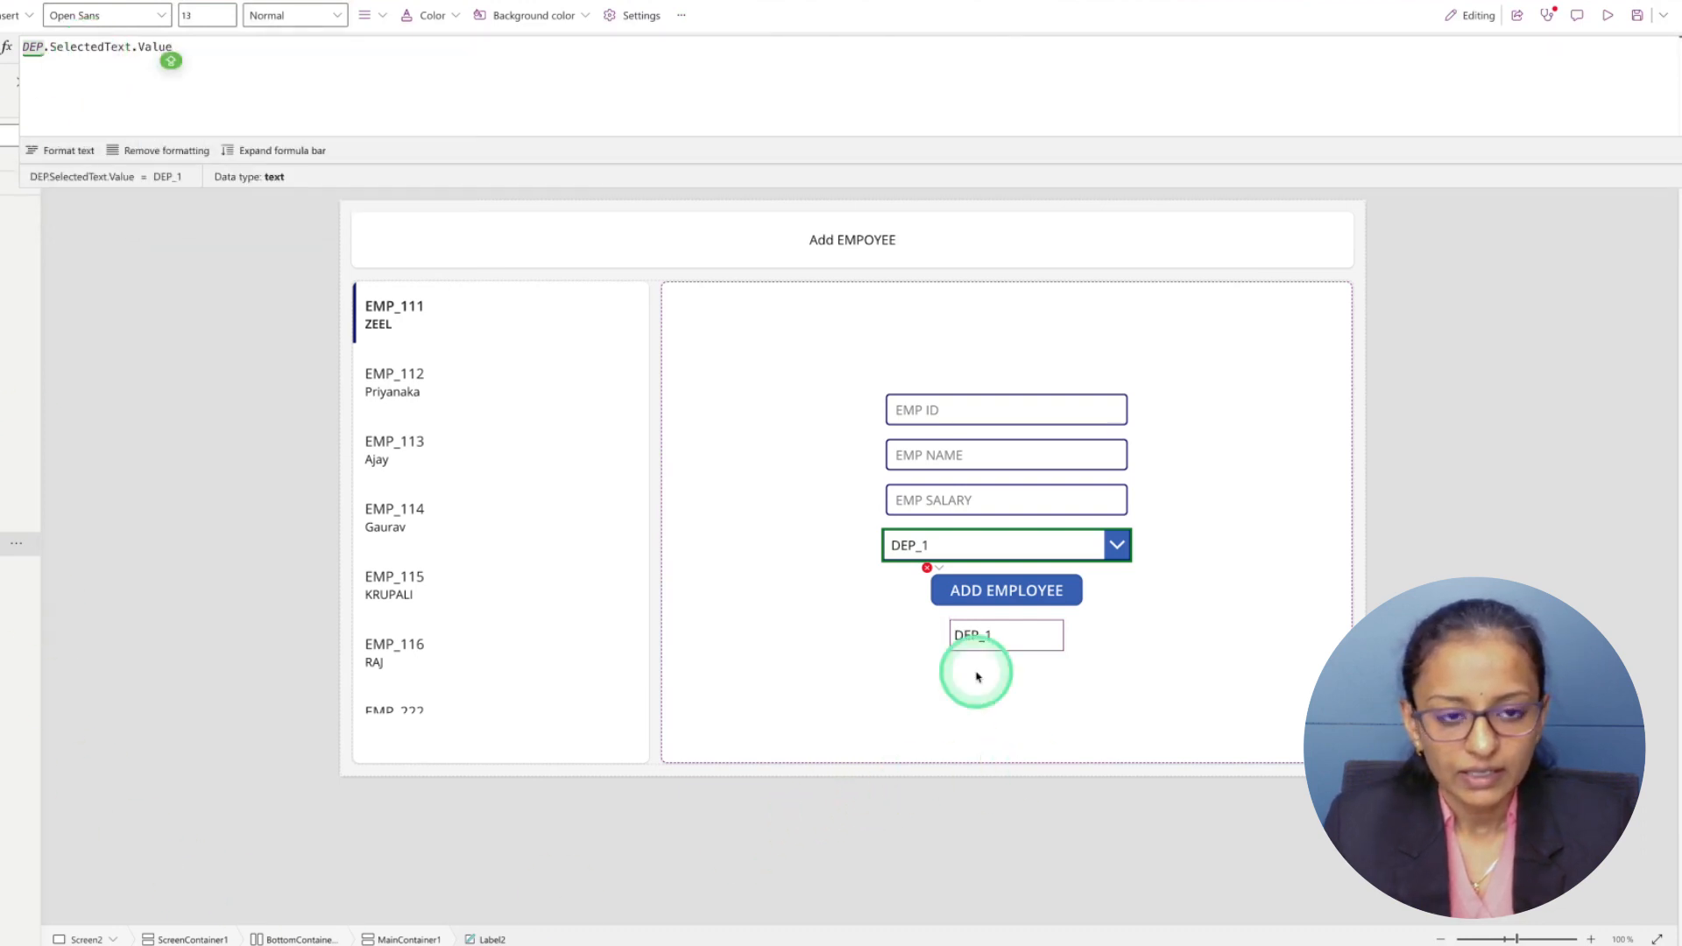
left_click(1005, 639)
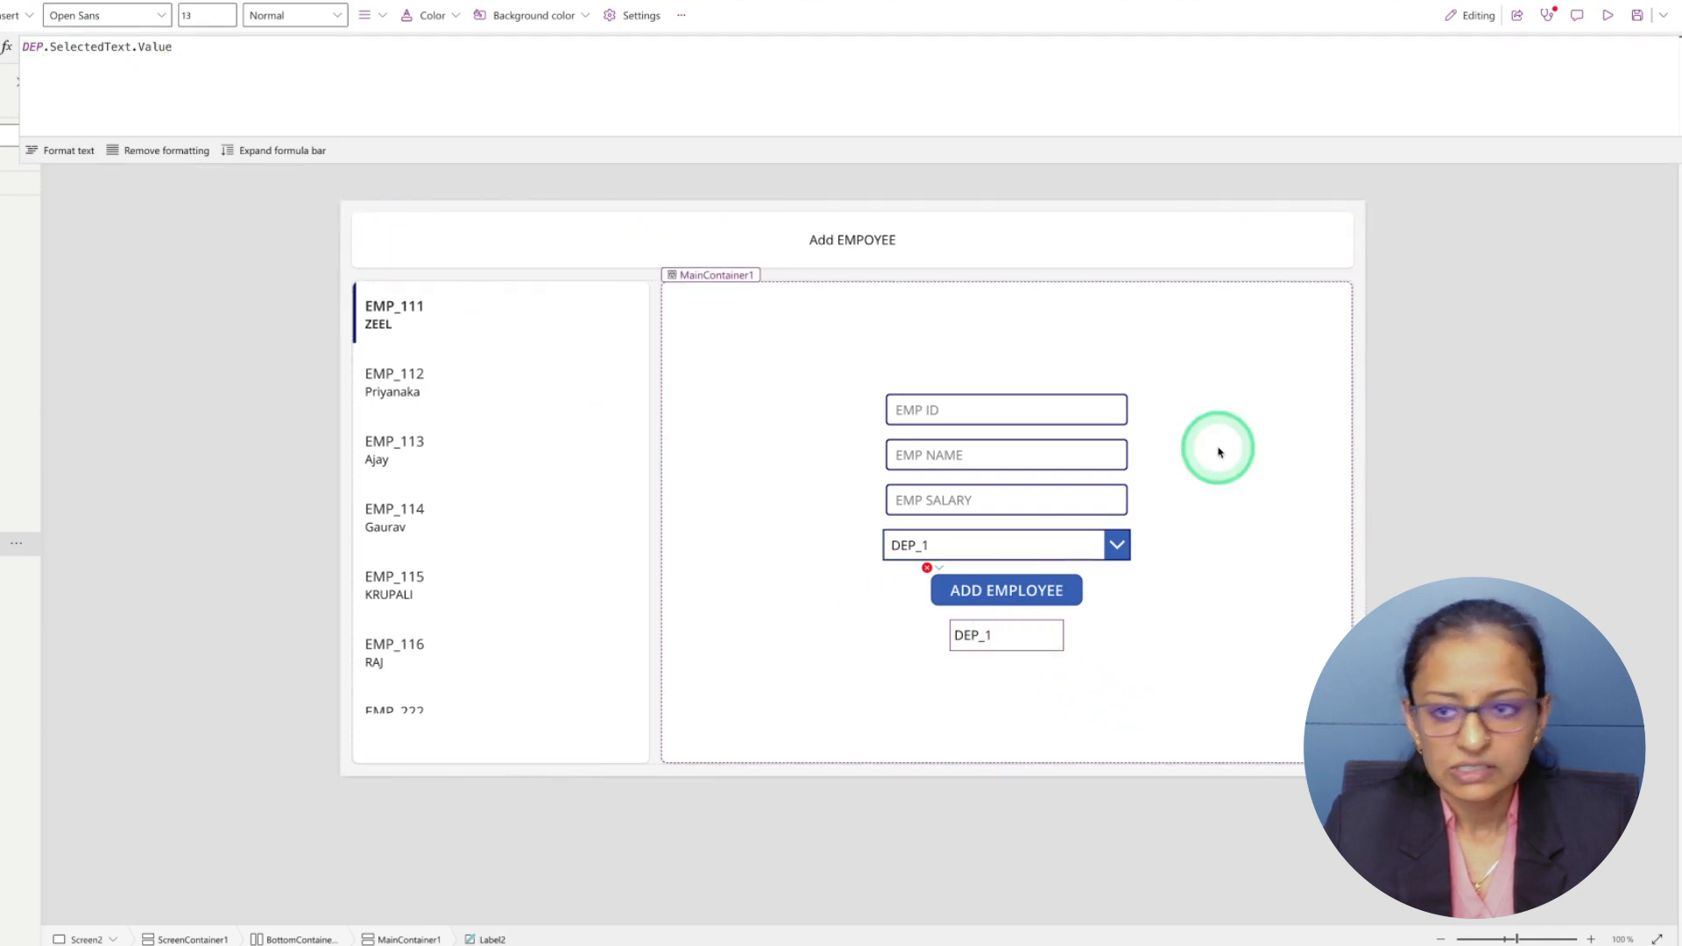
left_click(1672, 163)
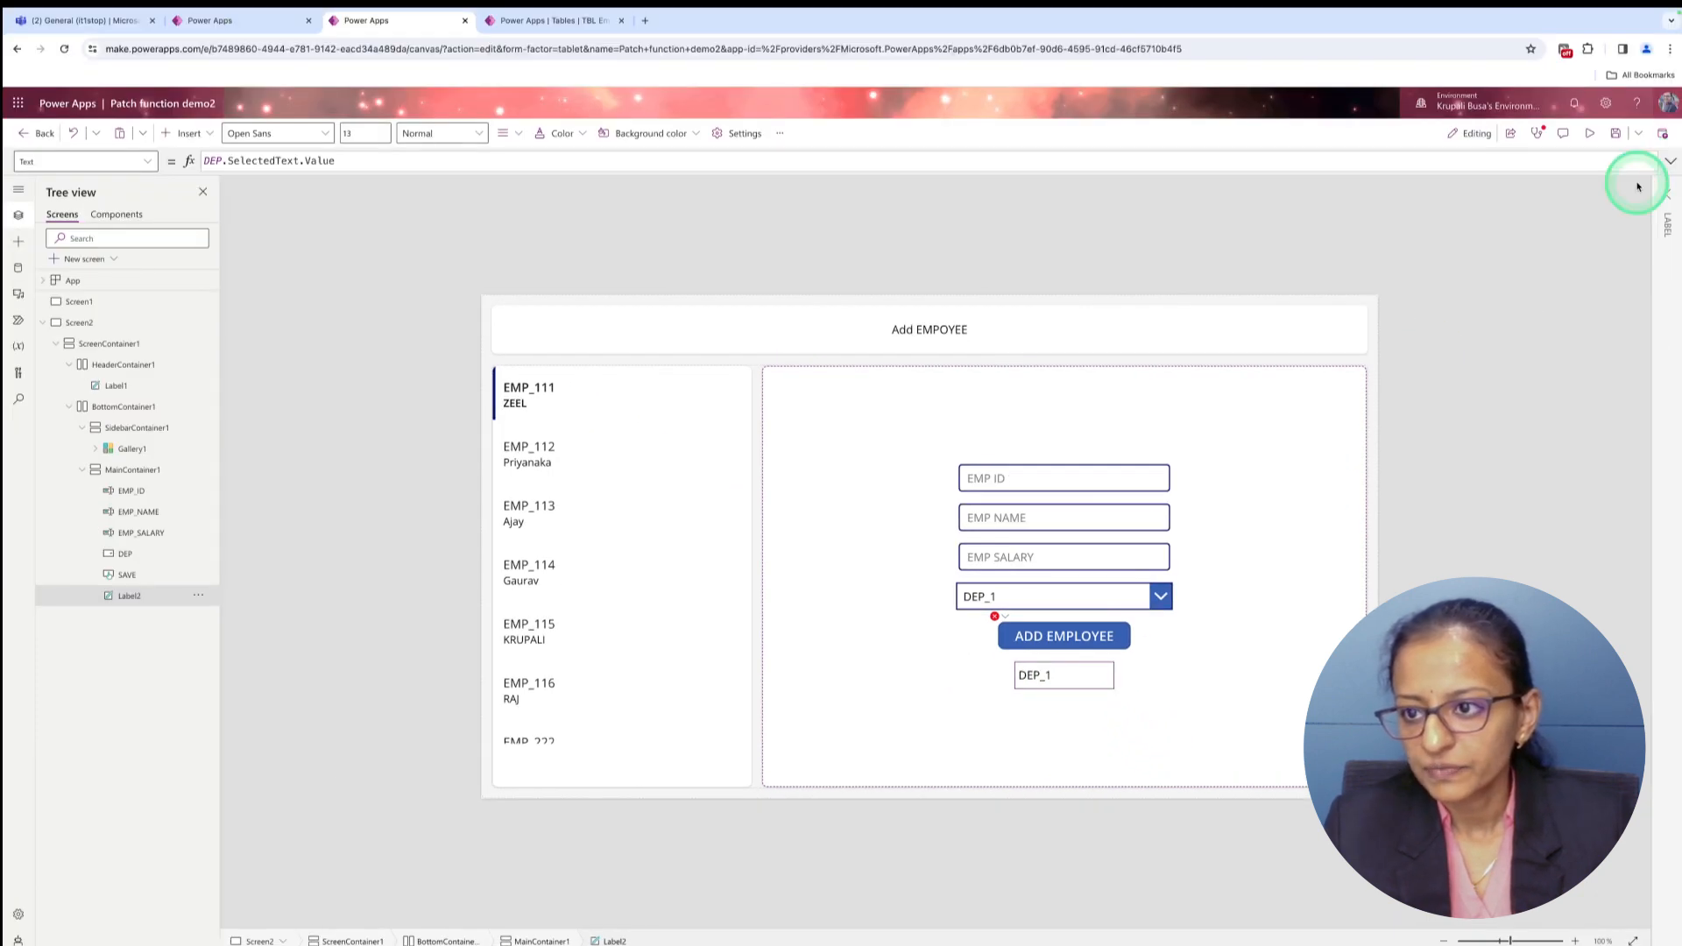
left_click(1668, 200)
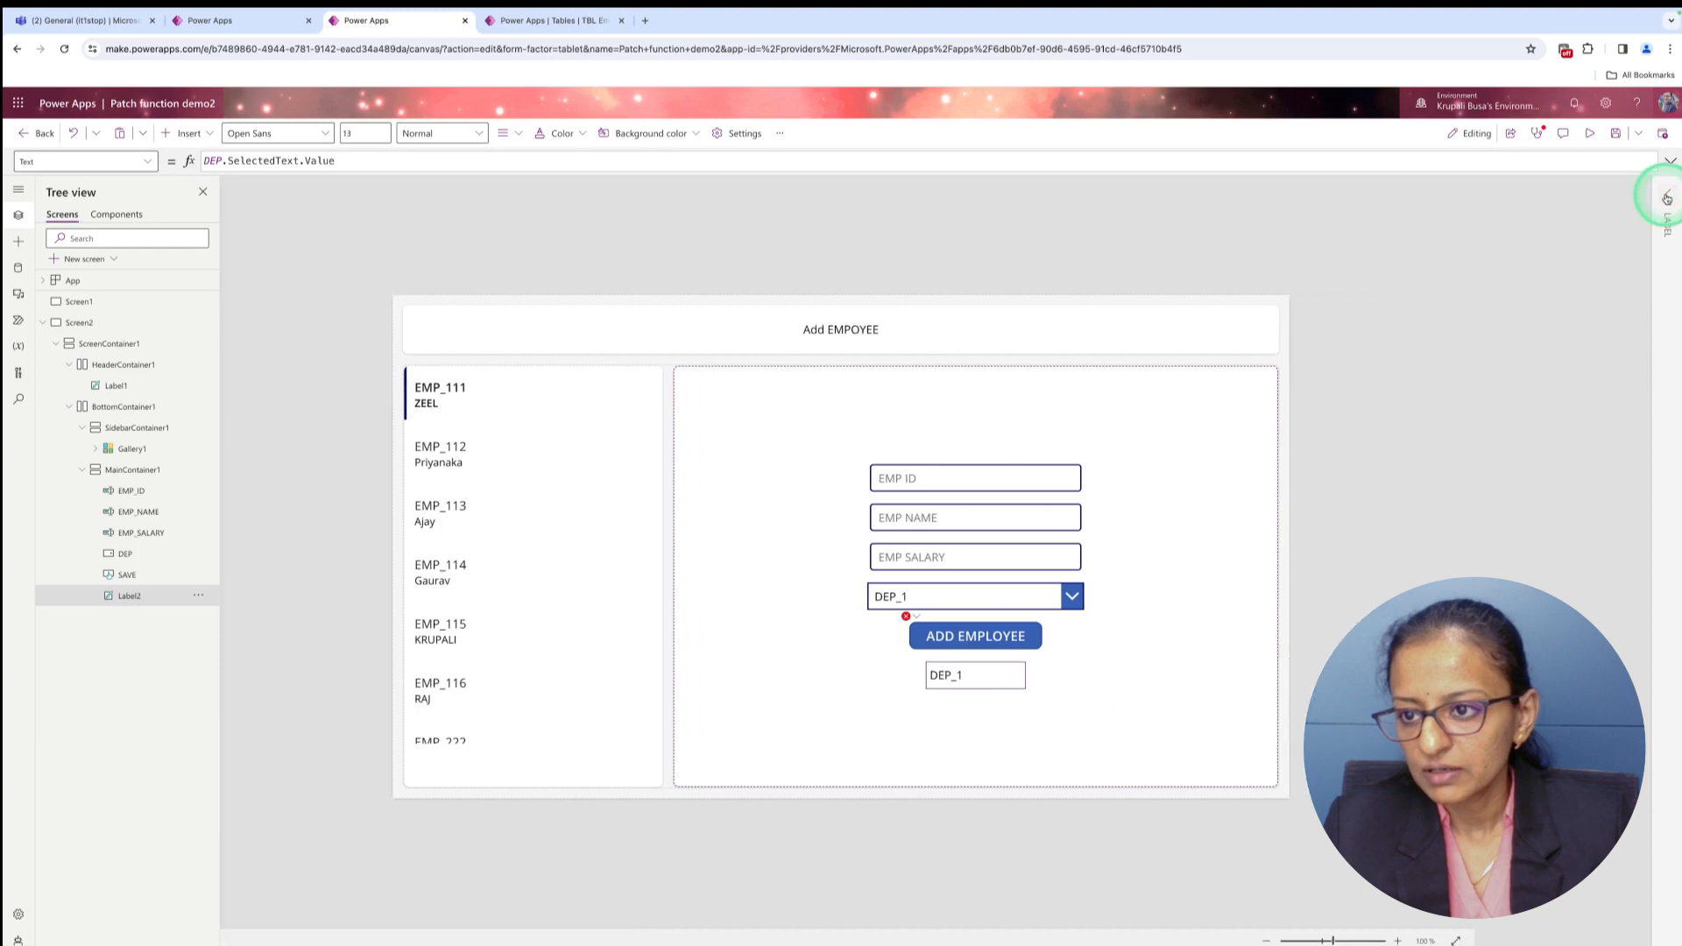
In the ADD EMPLOYEE button's Patch formula, replace Label6 with Label2 in the Department ID LookUp.
left_click(970, 632)
left_click(1671, 162)
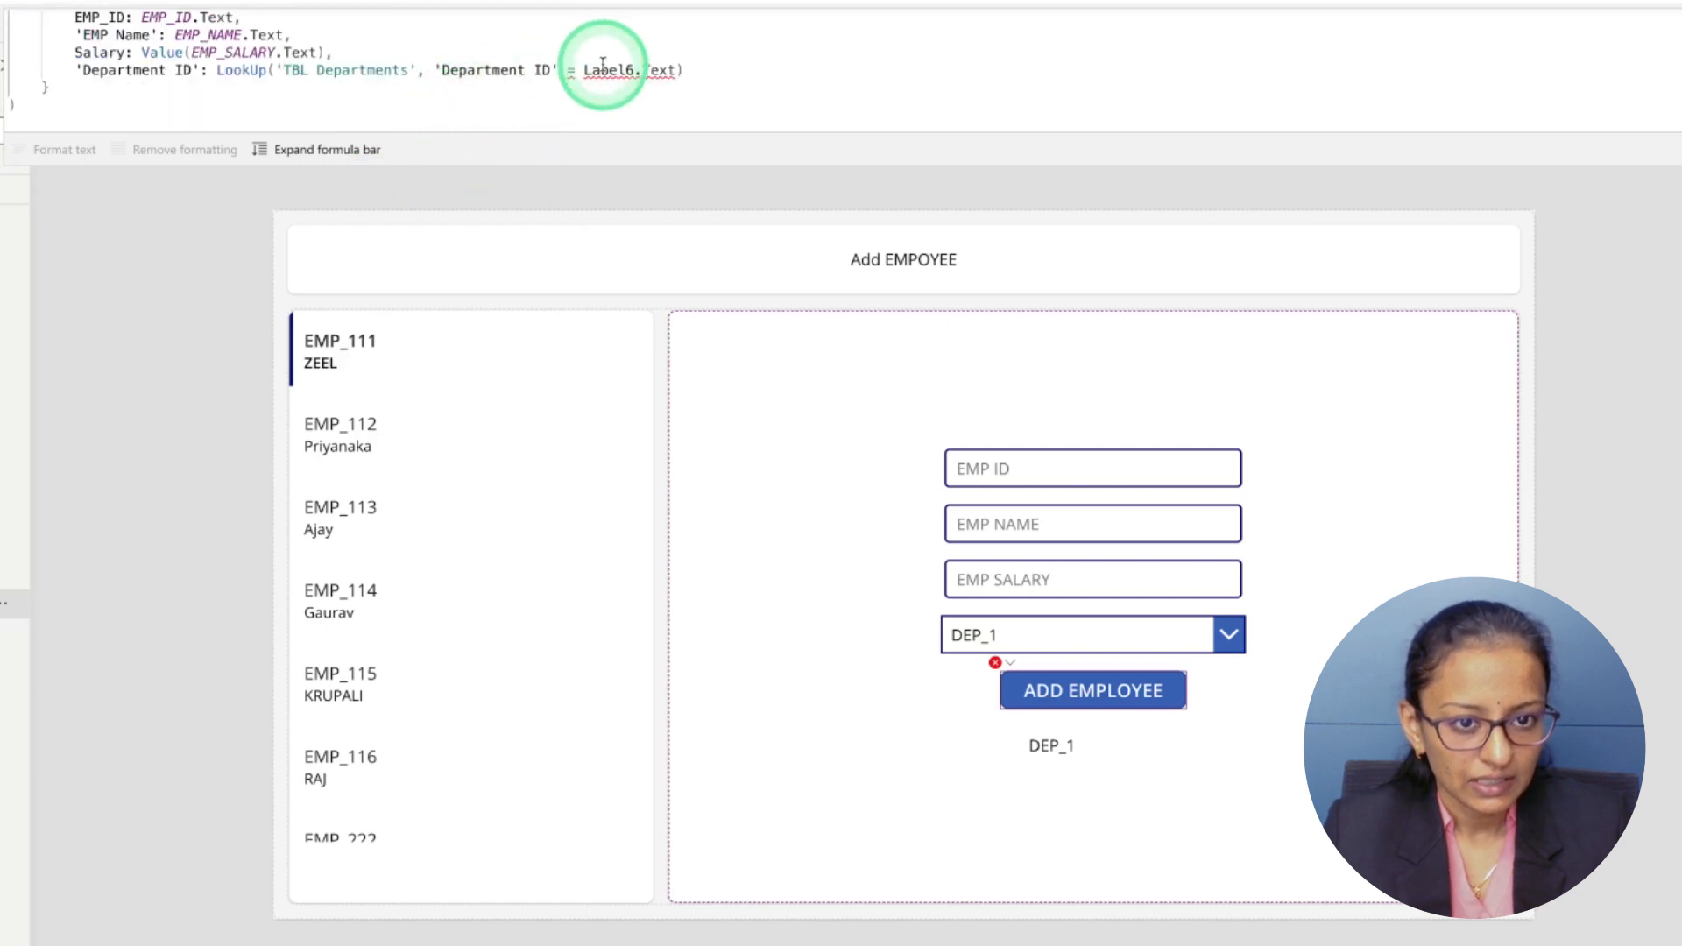
double_click(629, 70)
type("Lab")
key("BackSpace")
key("Down")
key("Tab")
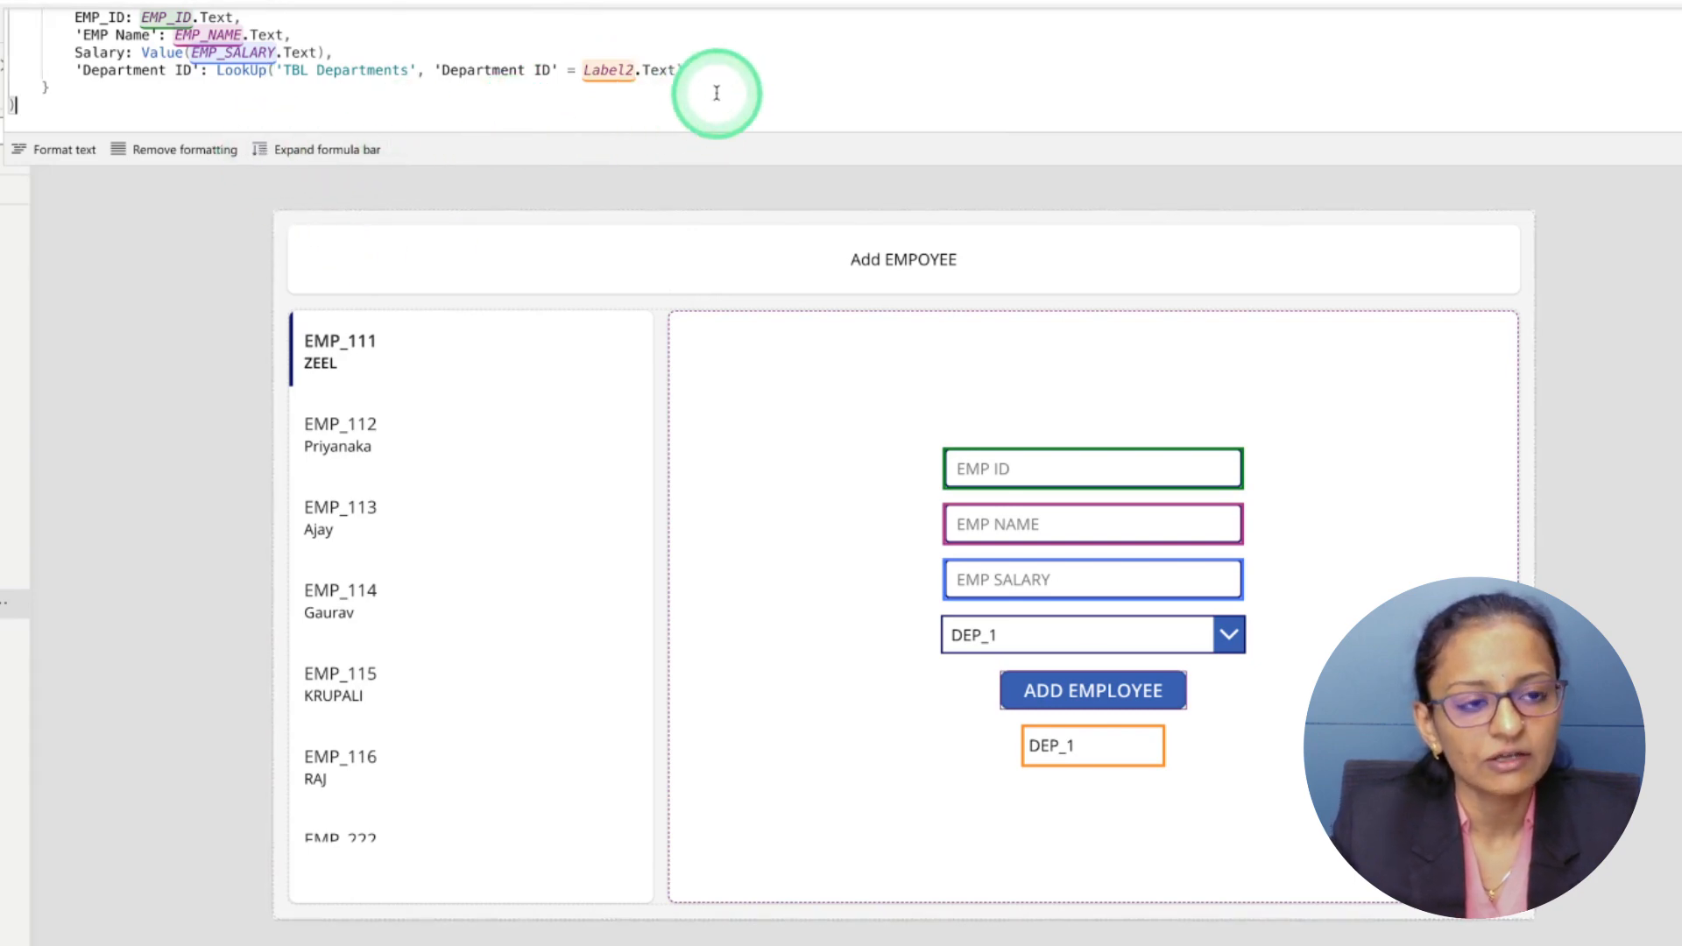
Review the Patch formula's TBL Employees data source, its Defaults argument and the structure of the record block.
scroll(666, 79, "up", 2)
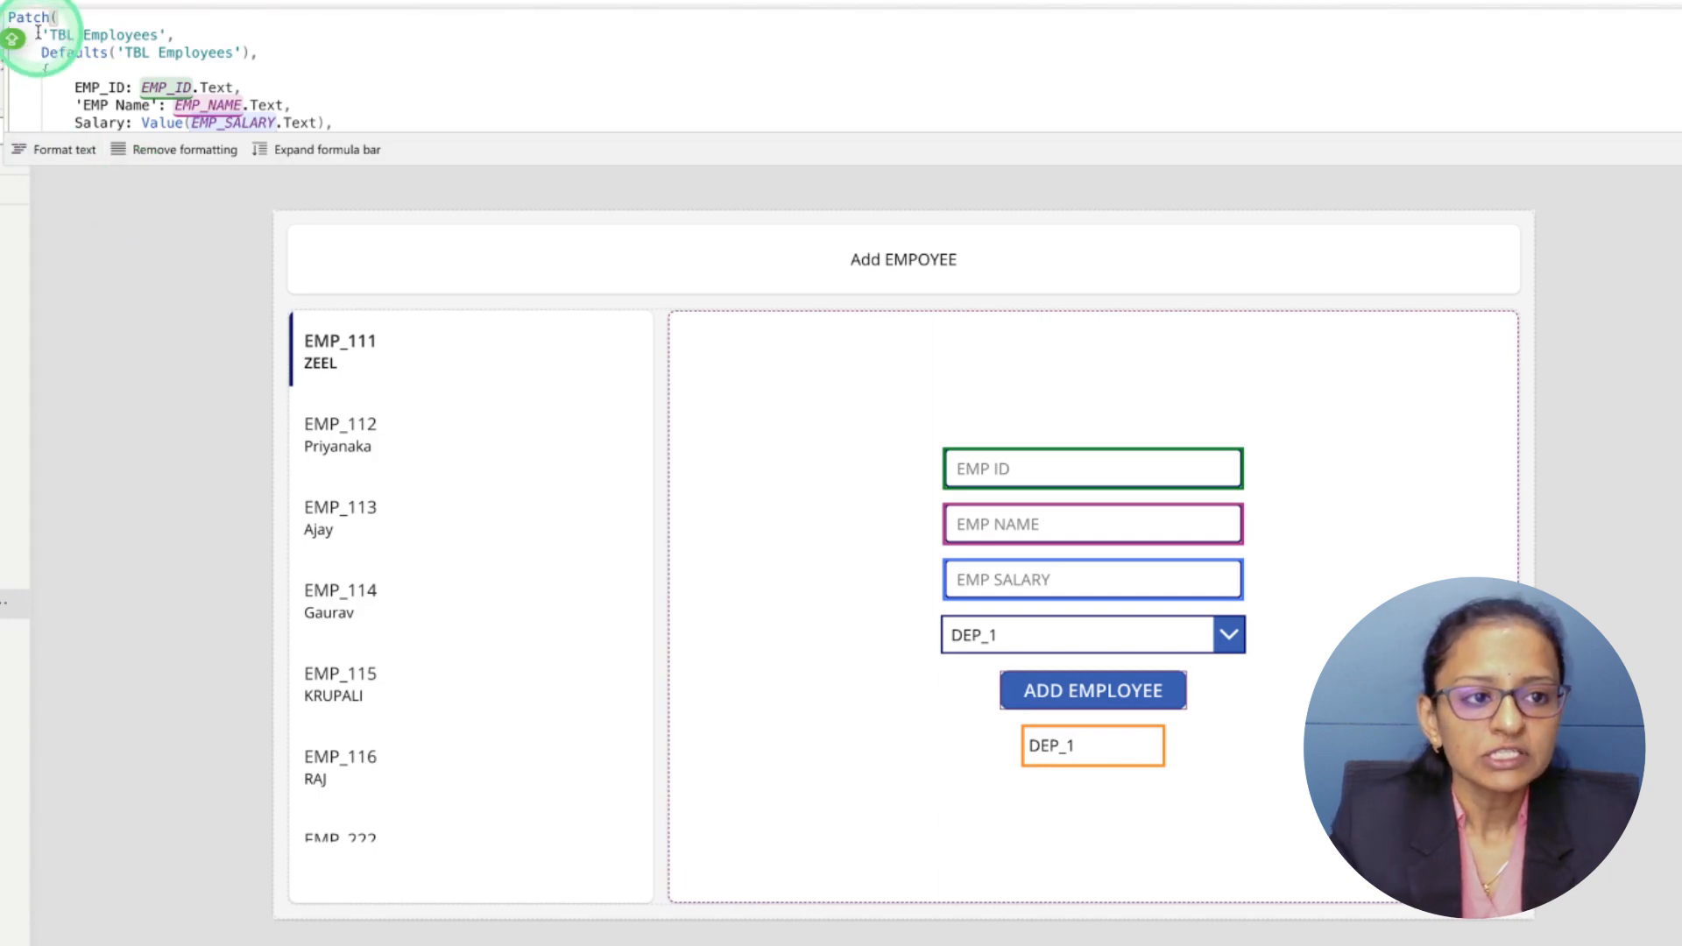
left_click_drag(72, 34, 188, 34)
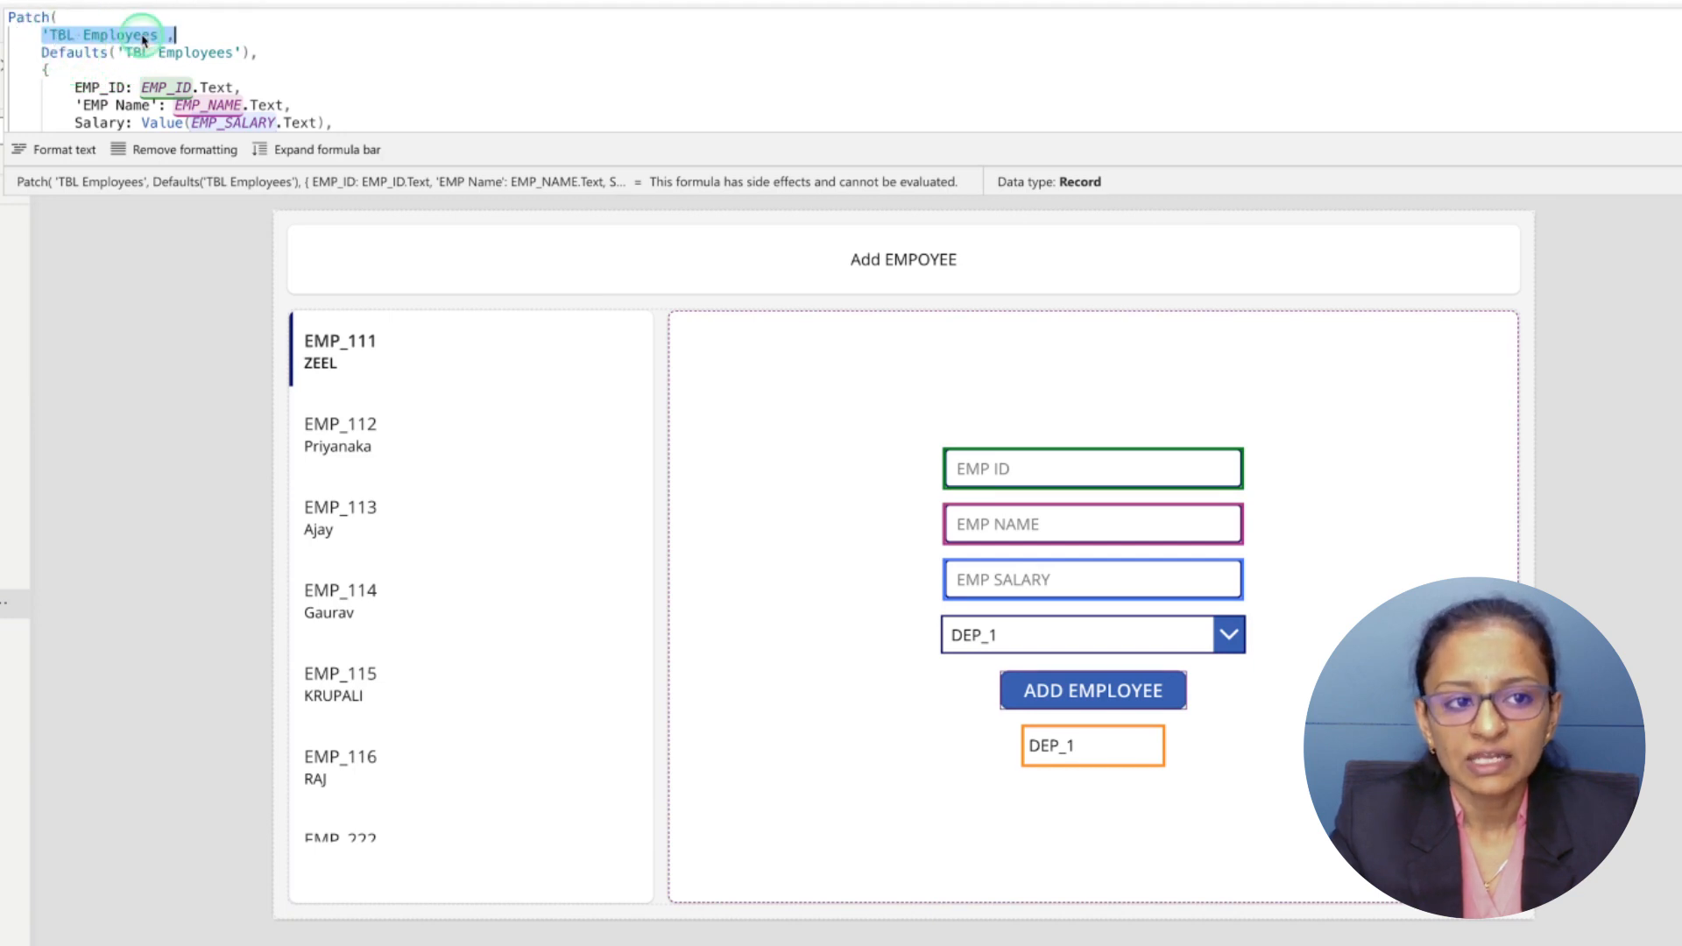
left_click(48, 53)
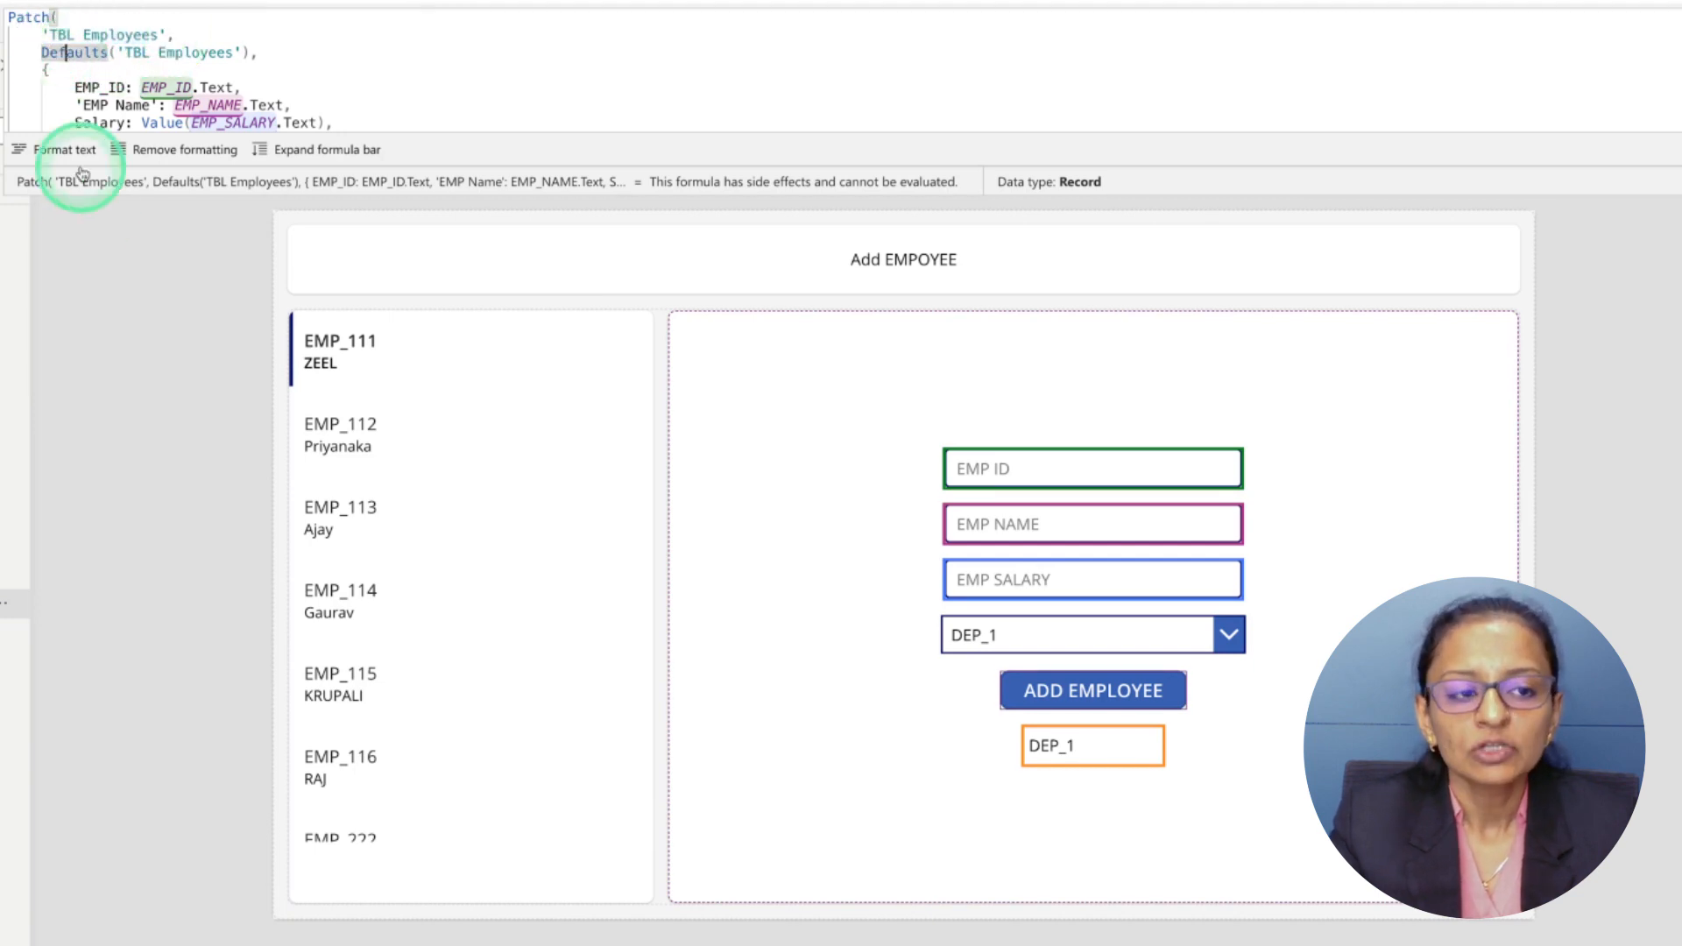
left_click(99, 229)
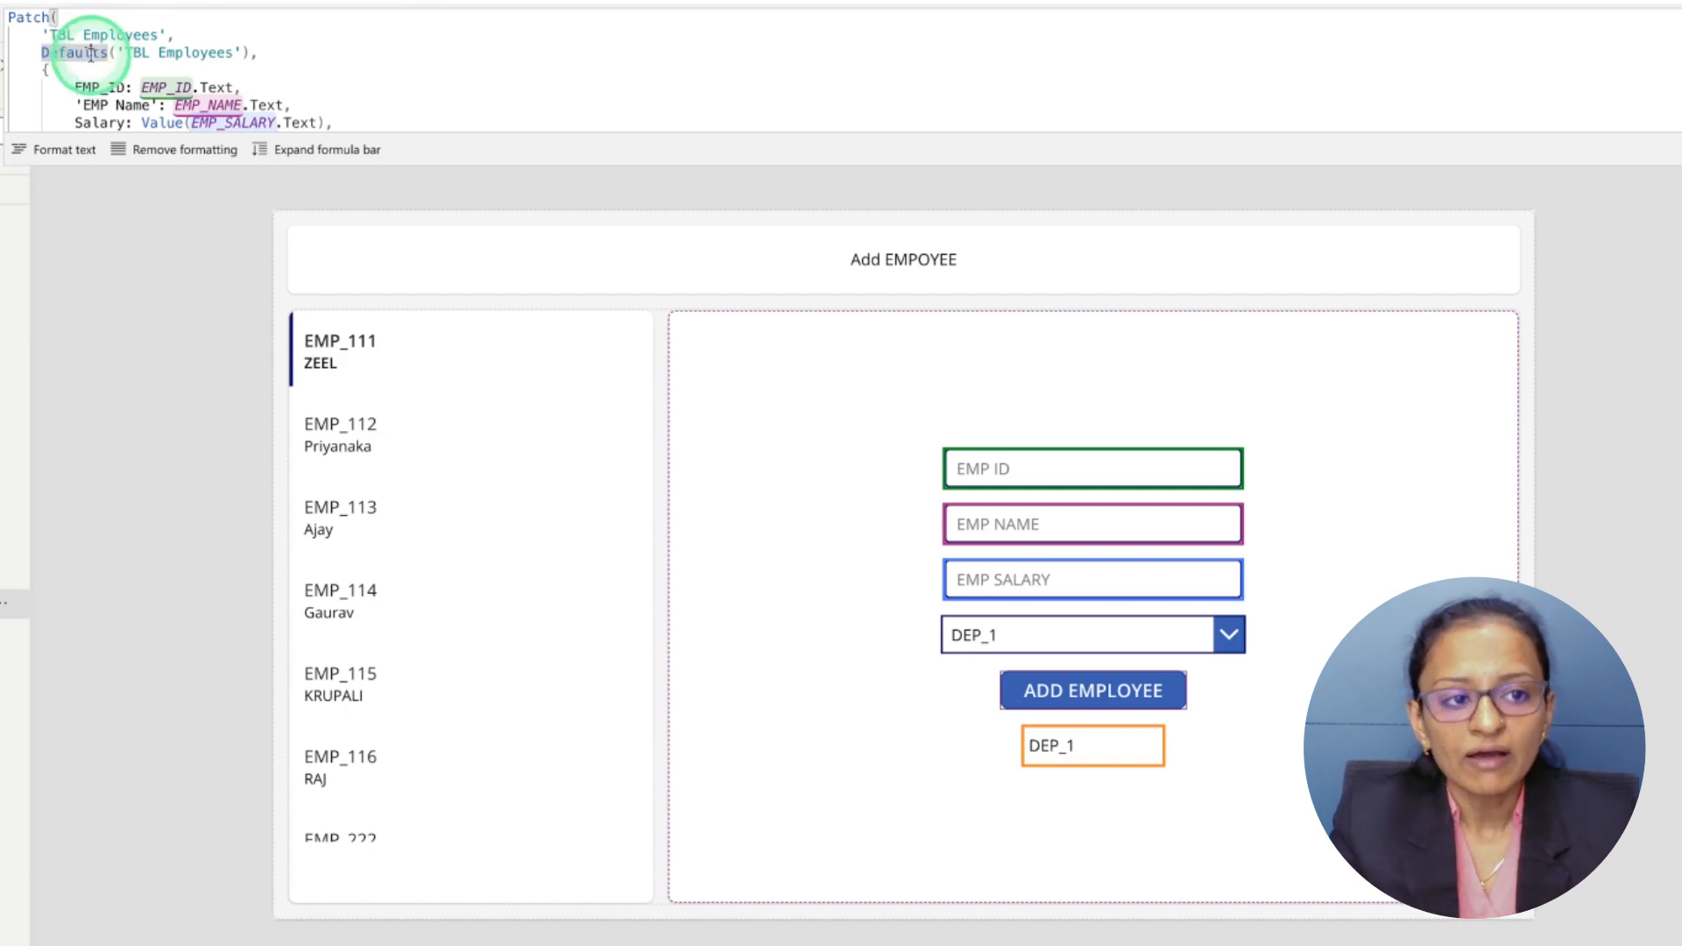
double_click(189, 55)
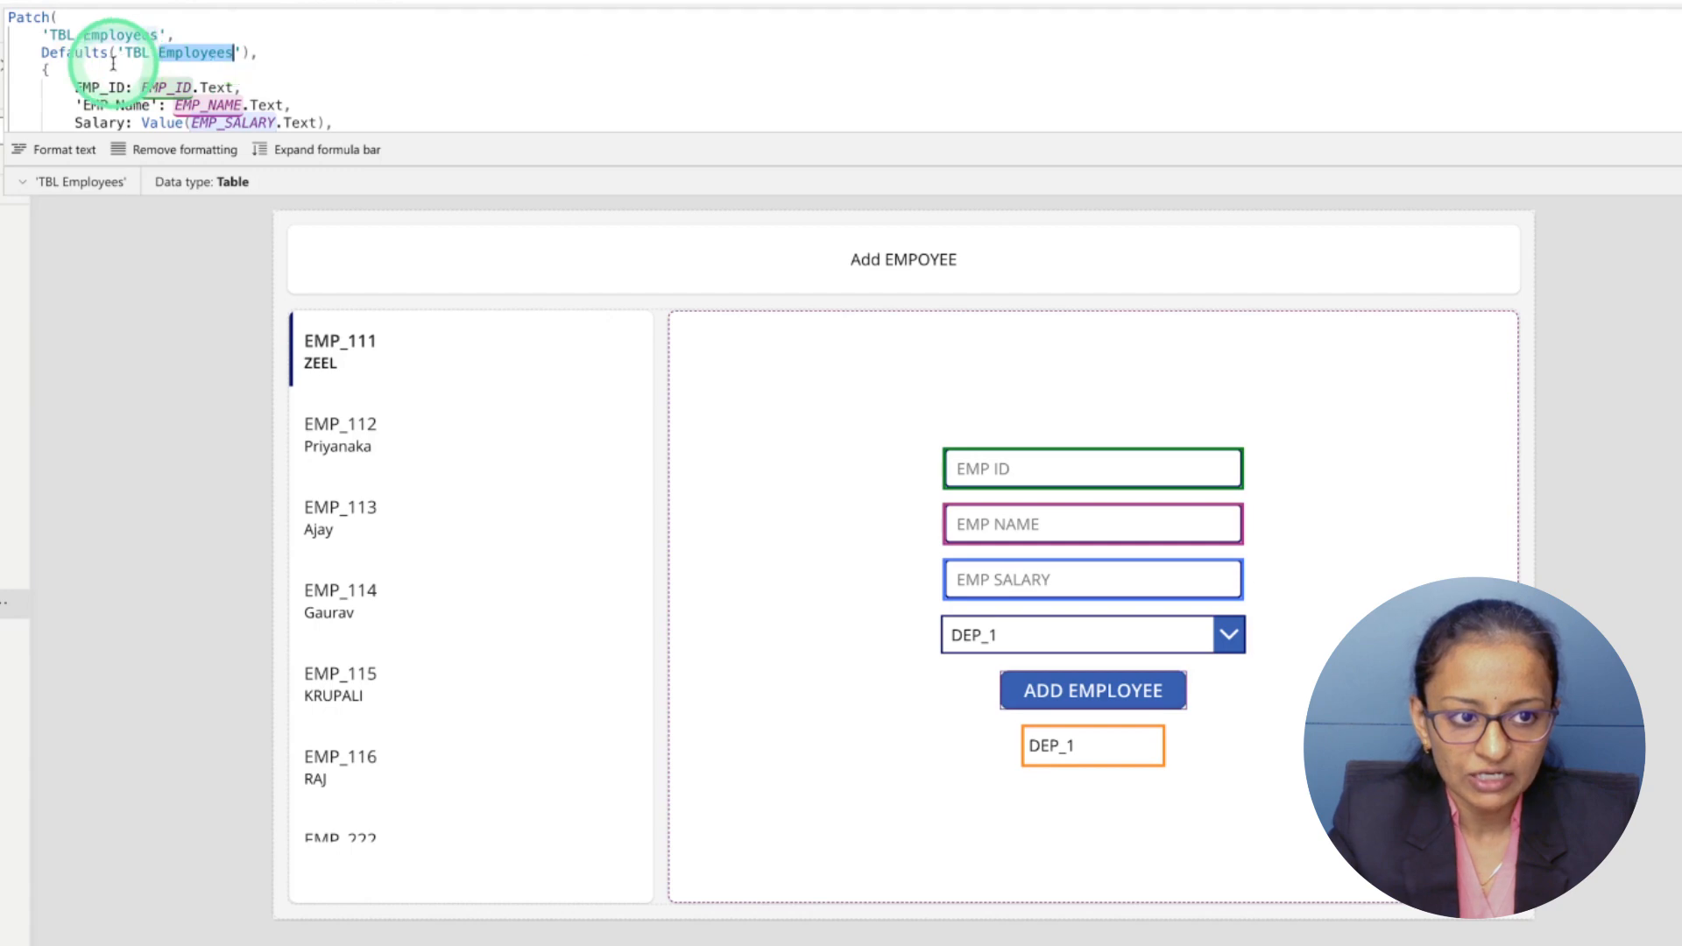
scroll(132, 66, "down", 2)
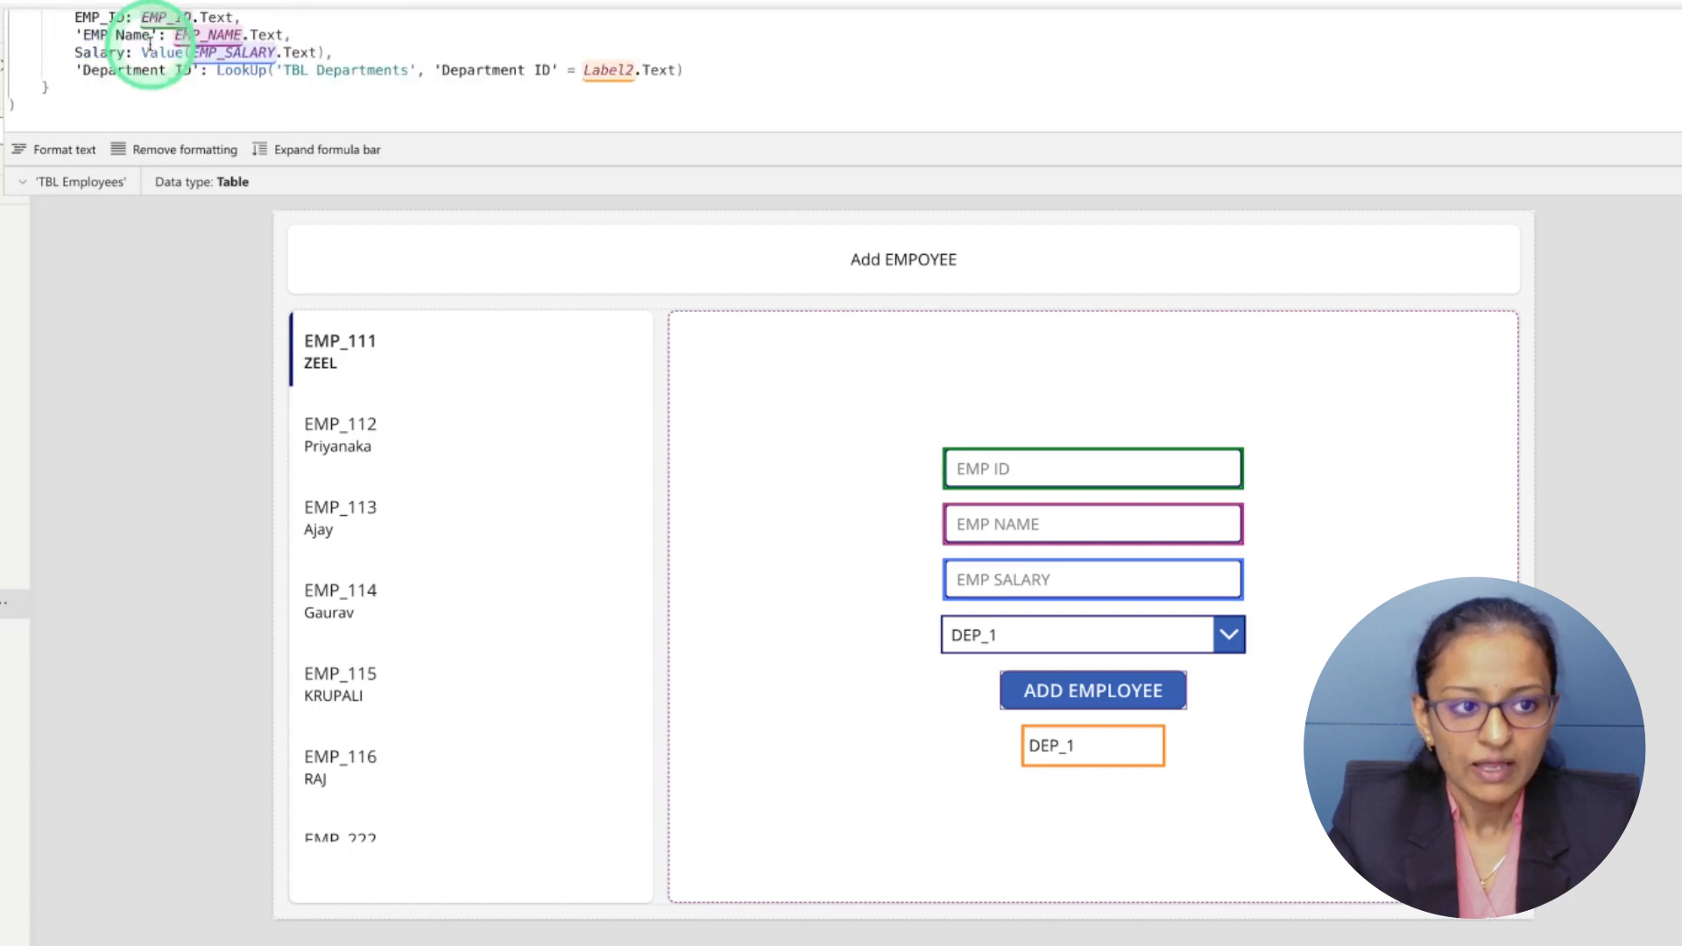
scroll(62, 70, "up", 2)
scroll(62, 79, "down", 2)
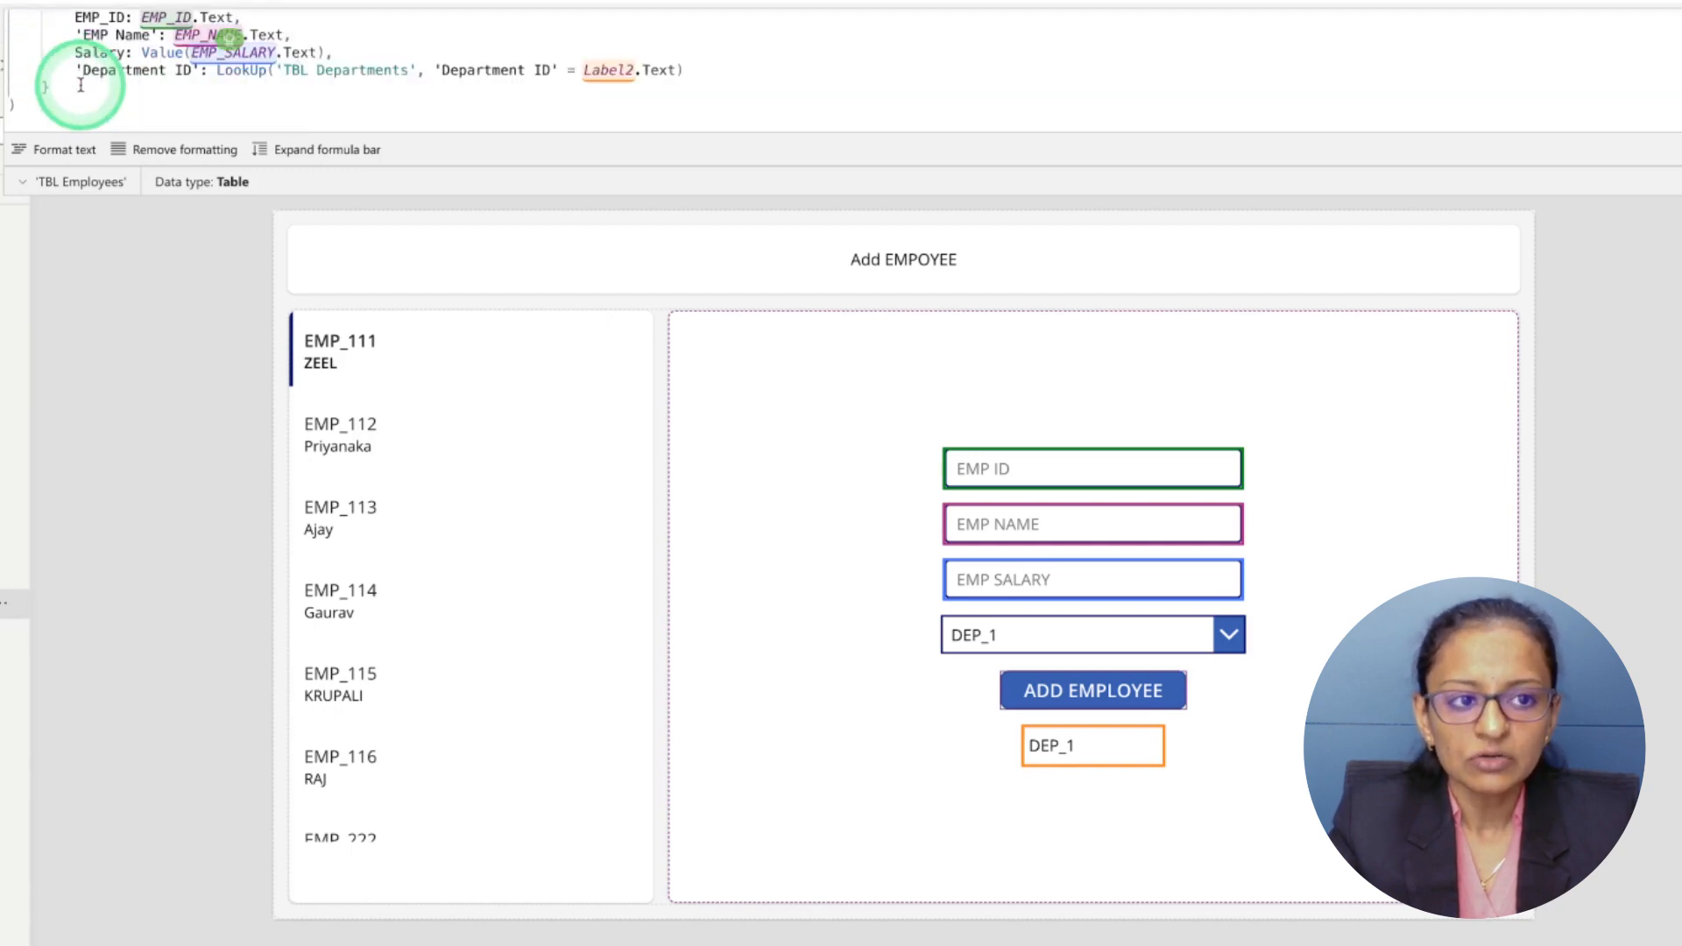
scroll(81, 85, "up", 2)
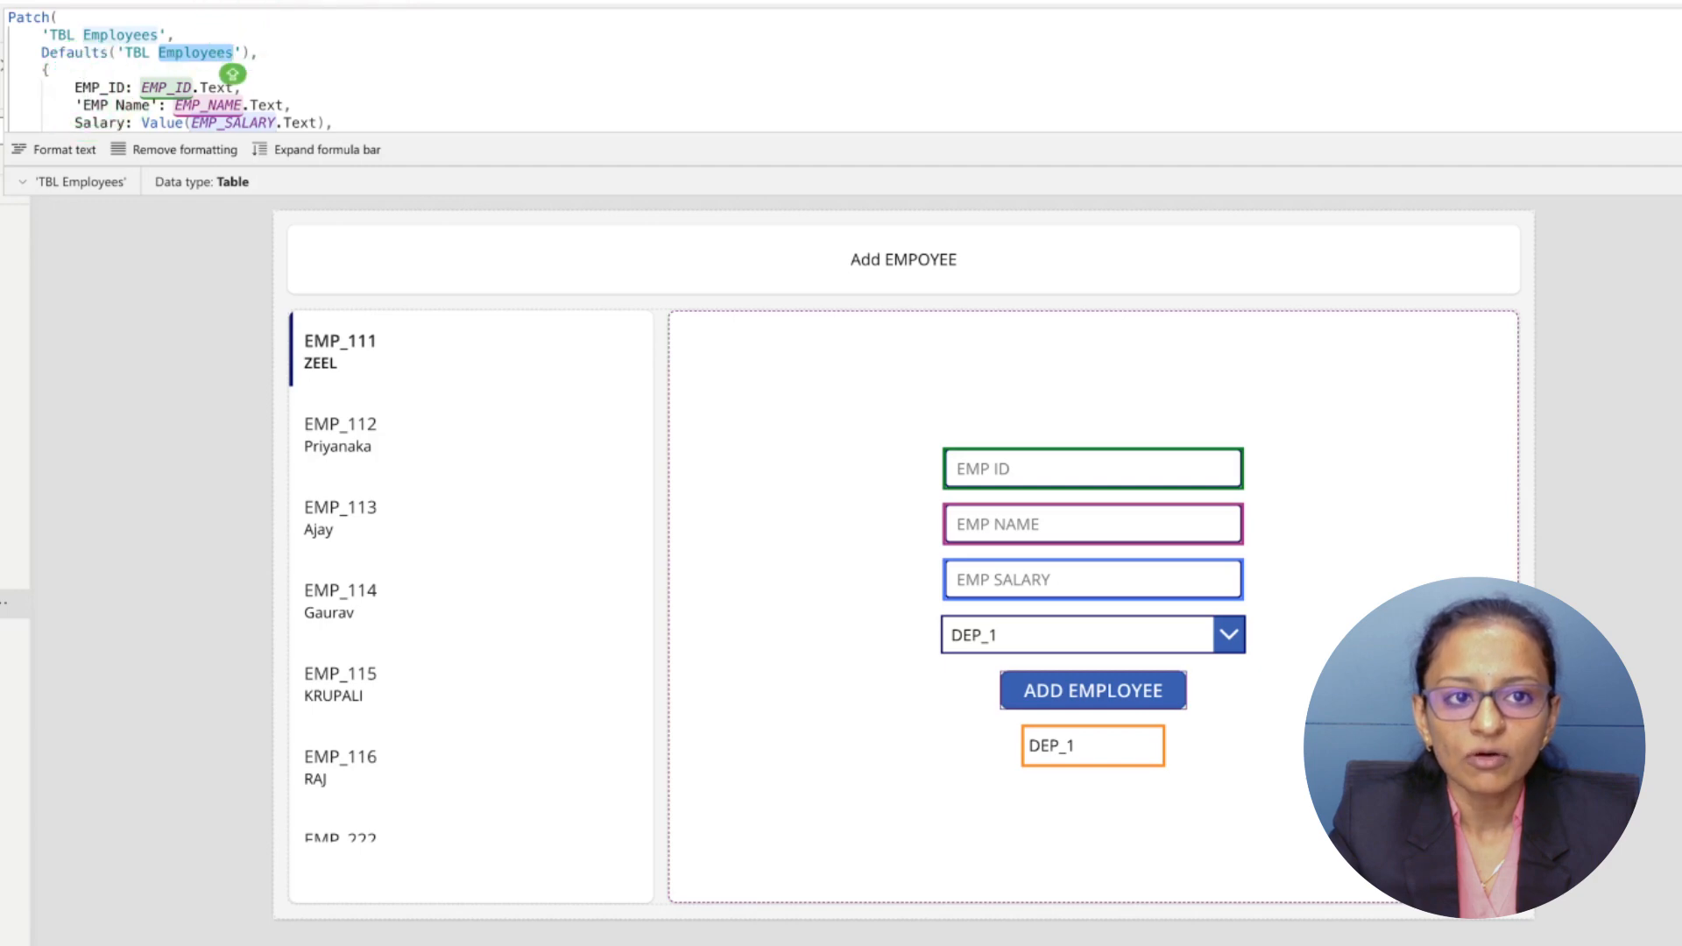
Examine the Patch formula's field mappings, including the Value conversion for Salary, against the TBL Employee table's columns and the Patch Function app's formula.
left_click(526, 10)
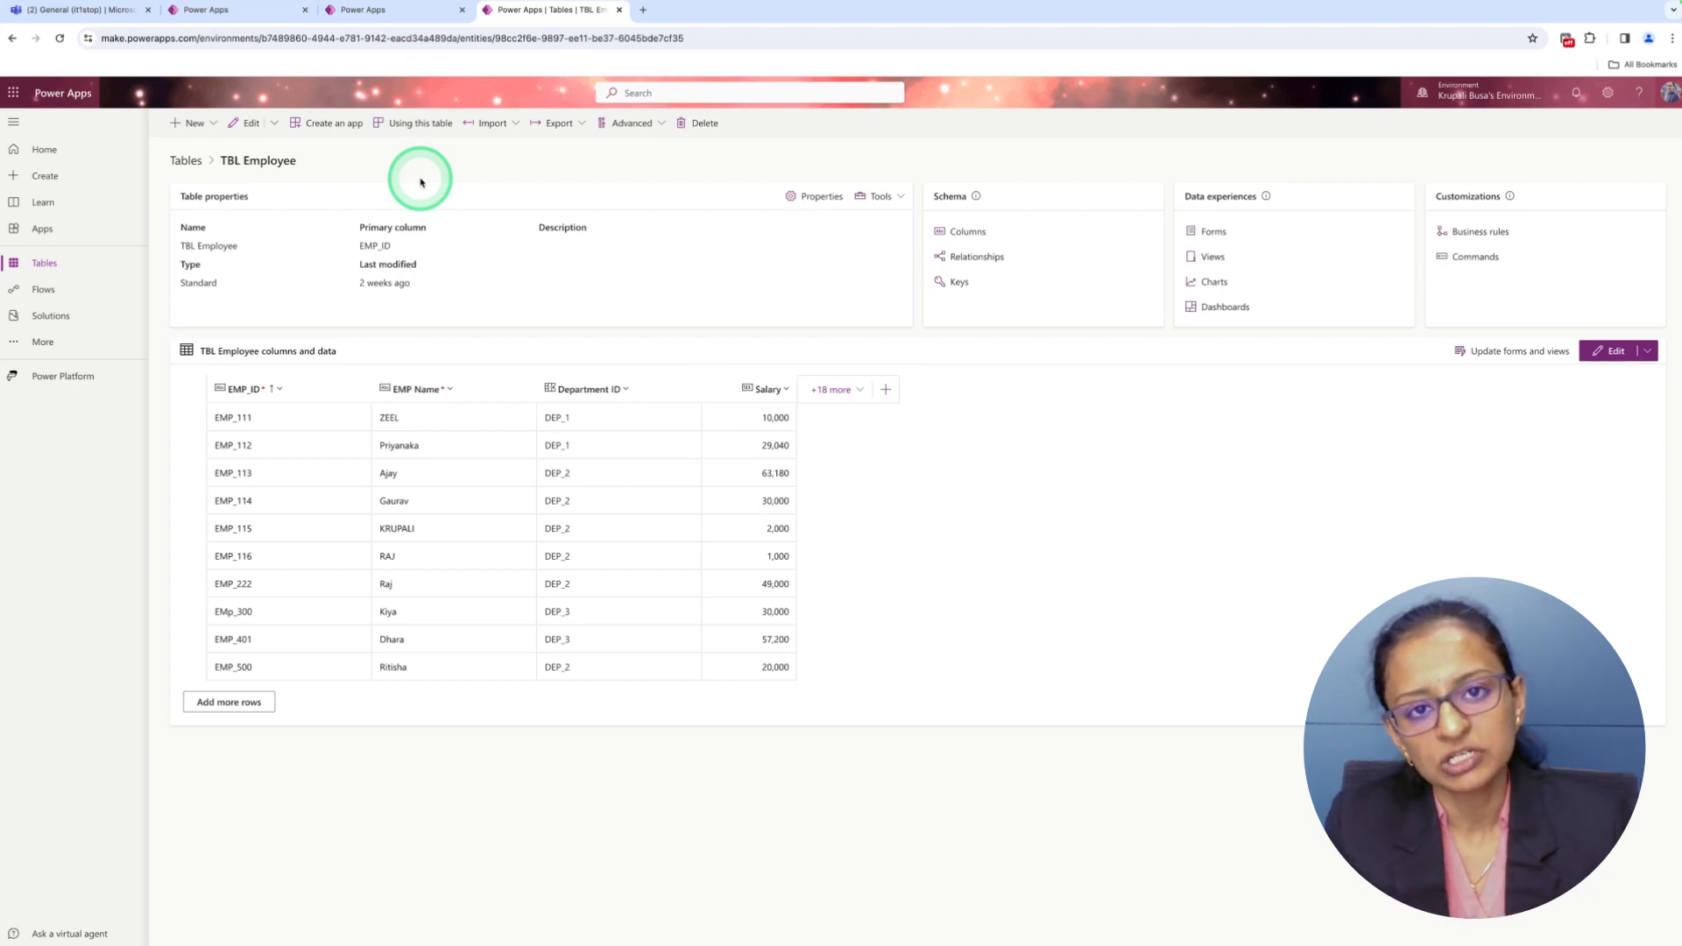
left_click(238, 12)
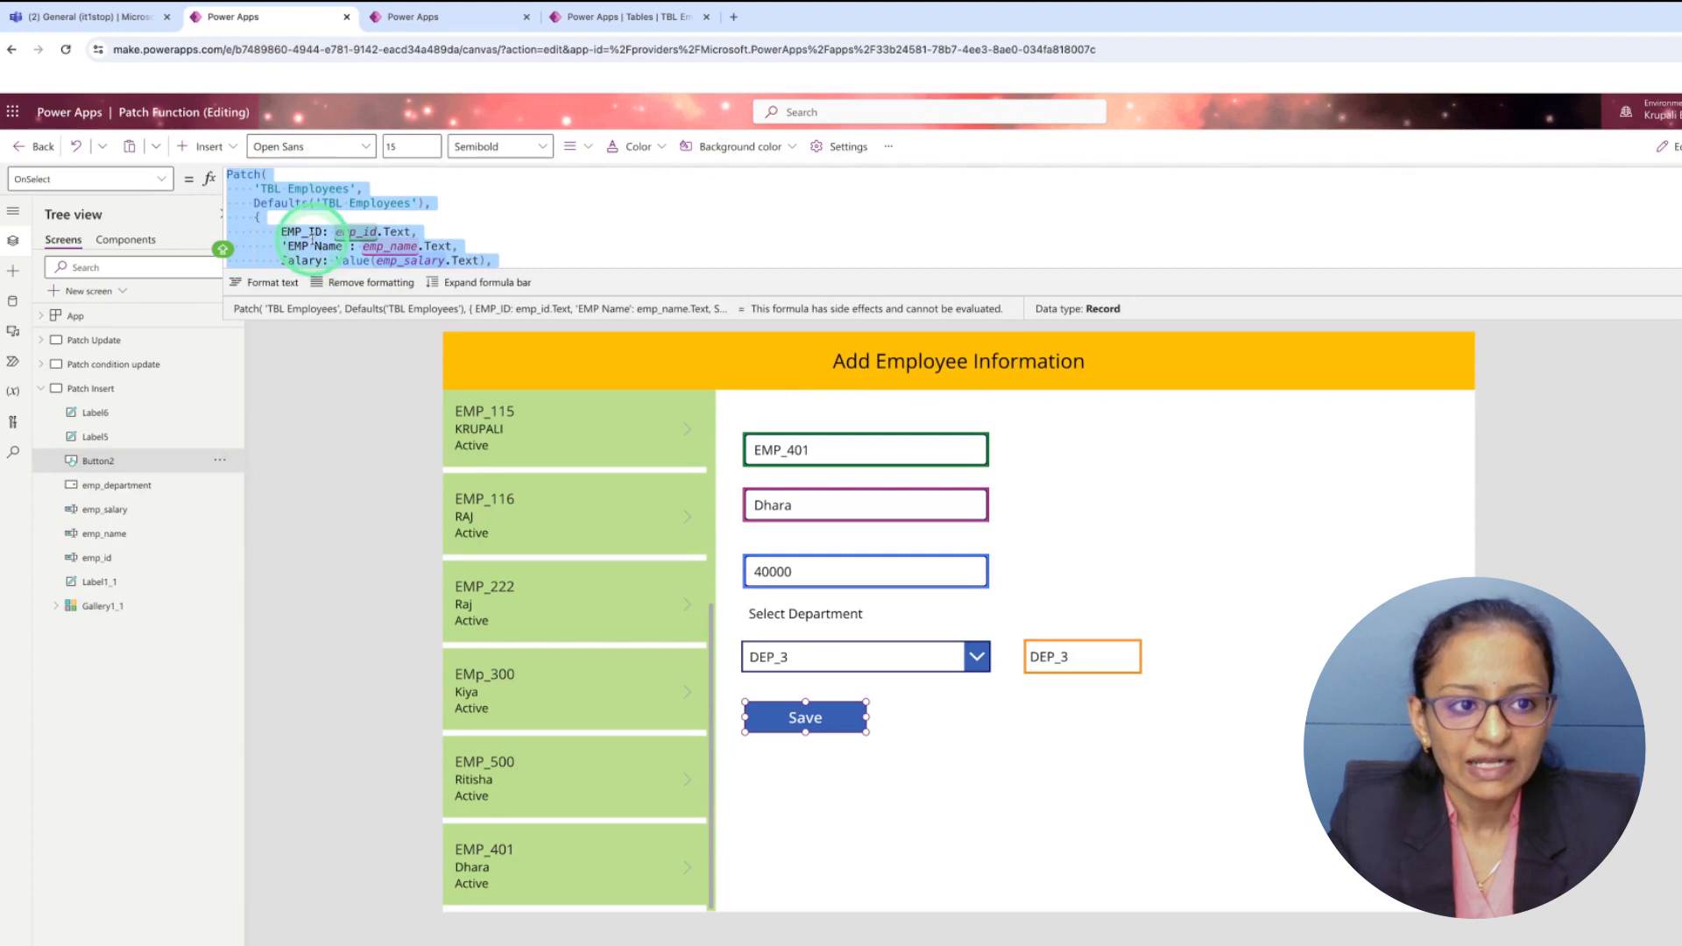
left_click(330, 233)
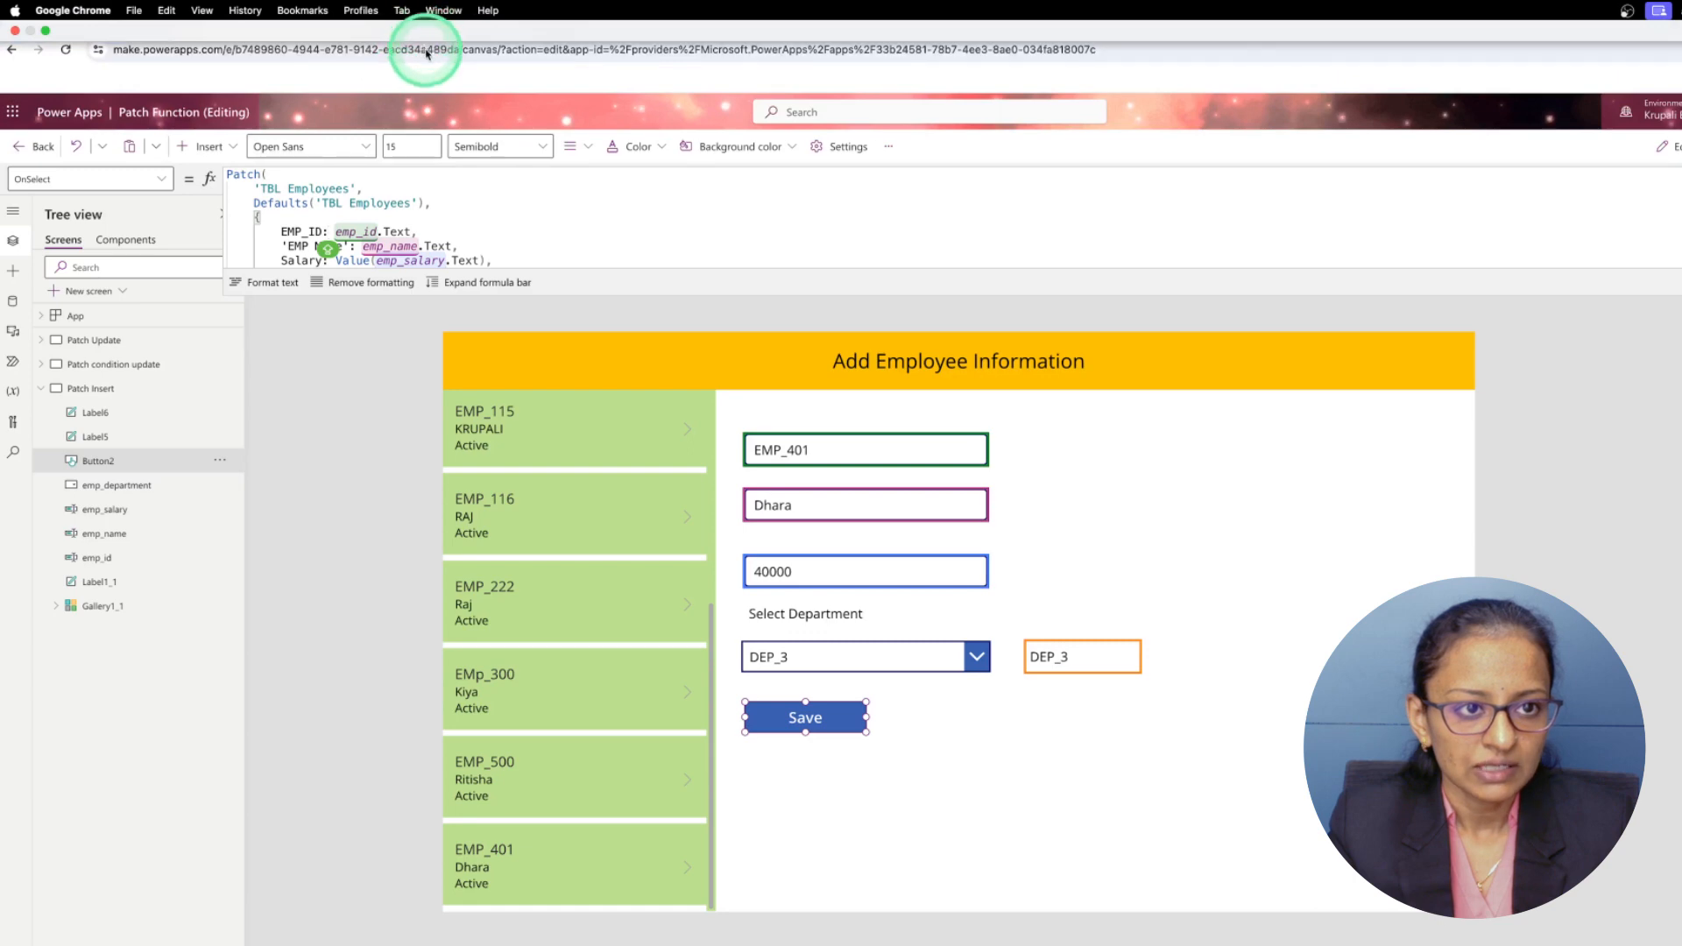
left_click(432, 17)
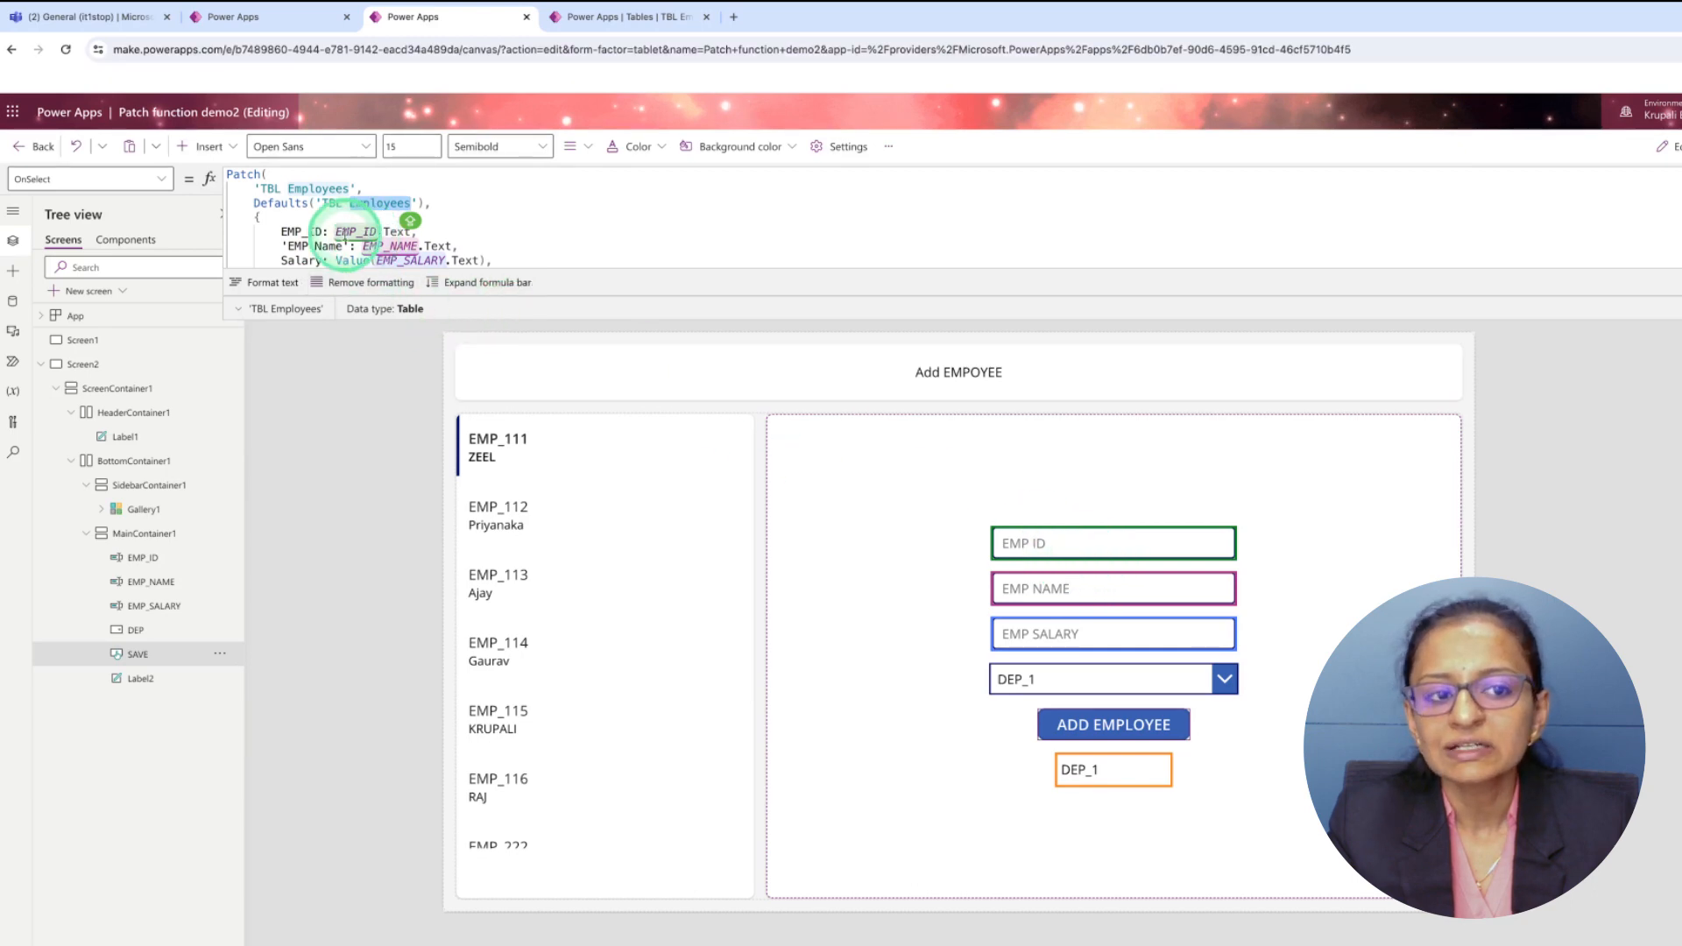
scroll(403, 228, "down", 2)
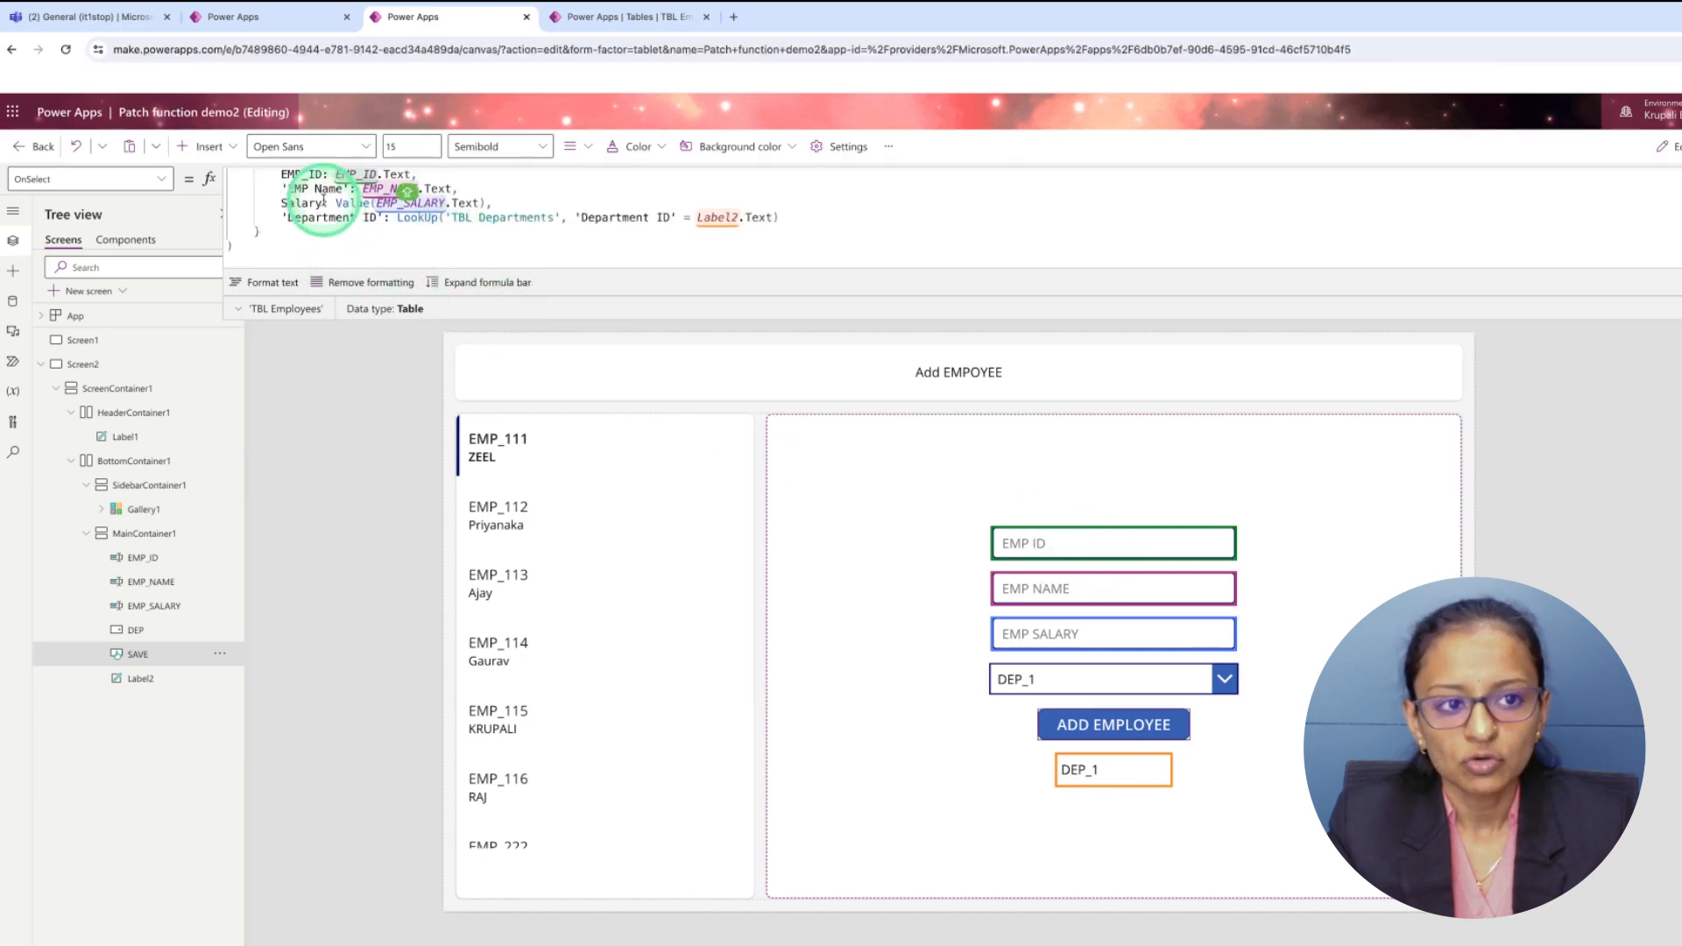
scroll(333, 197, "up", 2)
scroll(378, 245, "down", 2)
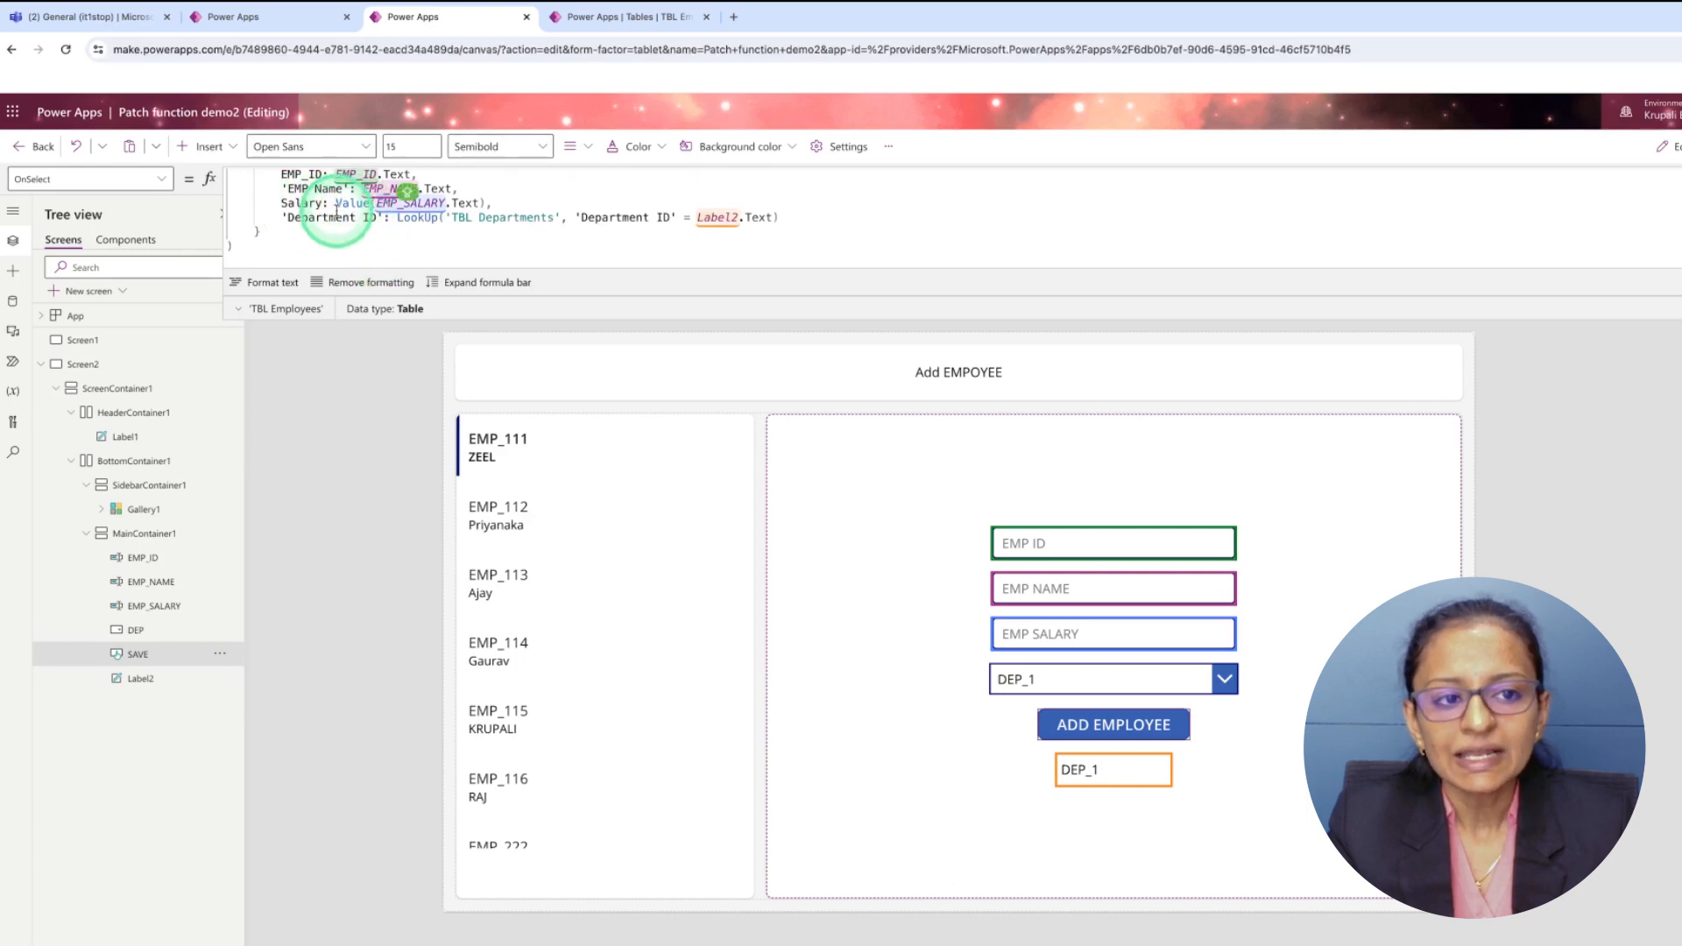
left_click_drag(335, 203, 492, 203)
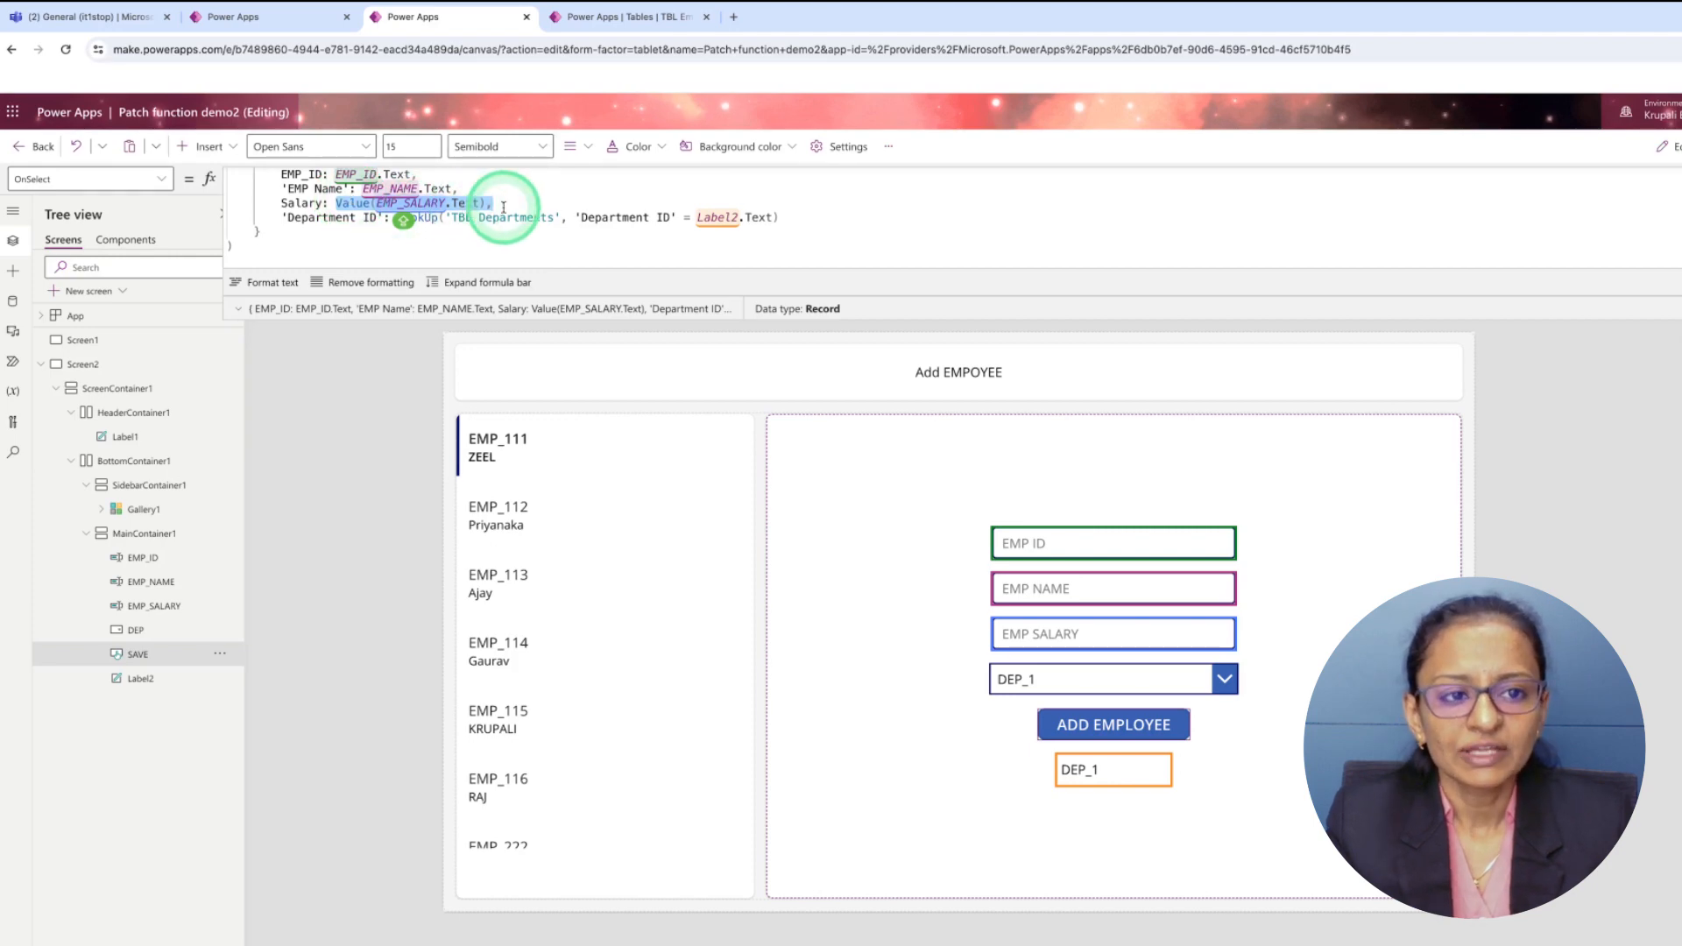
left_click(565, 17)
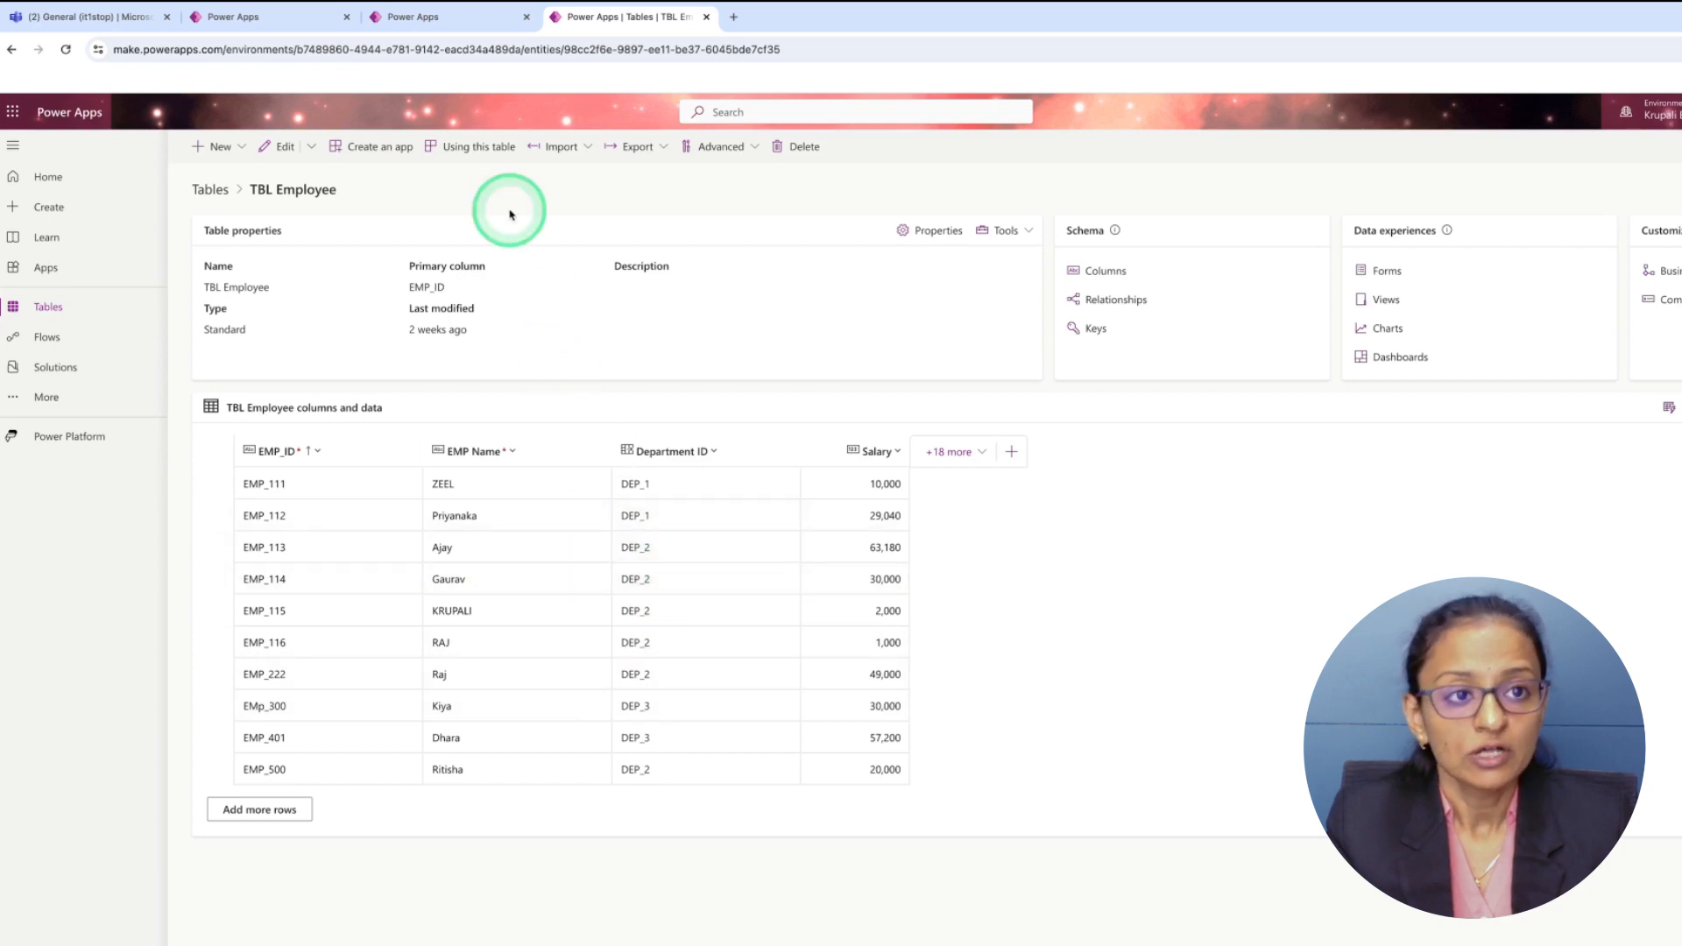
left_click(424, 16)
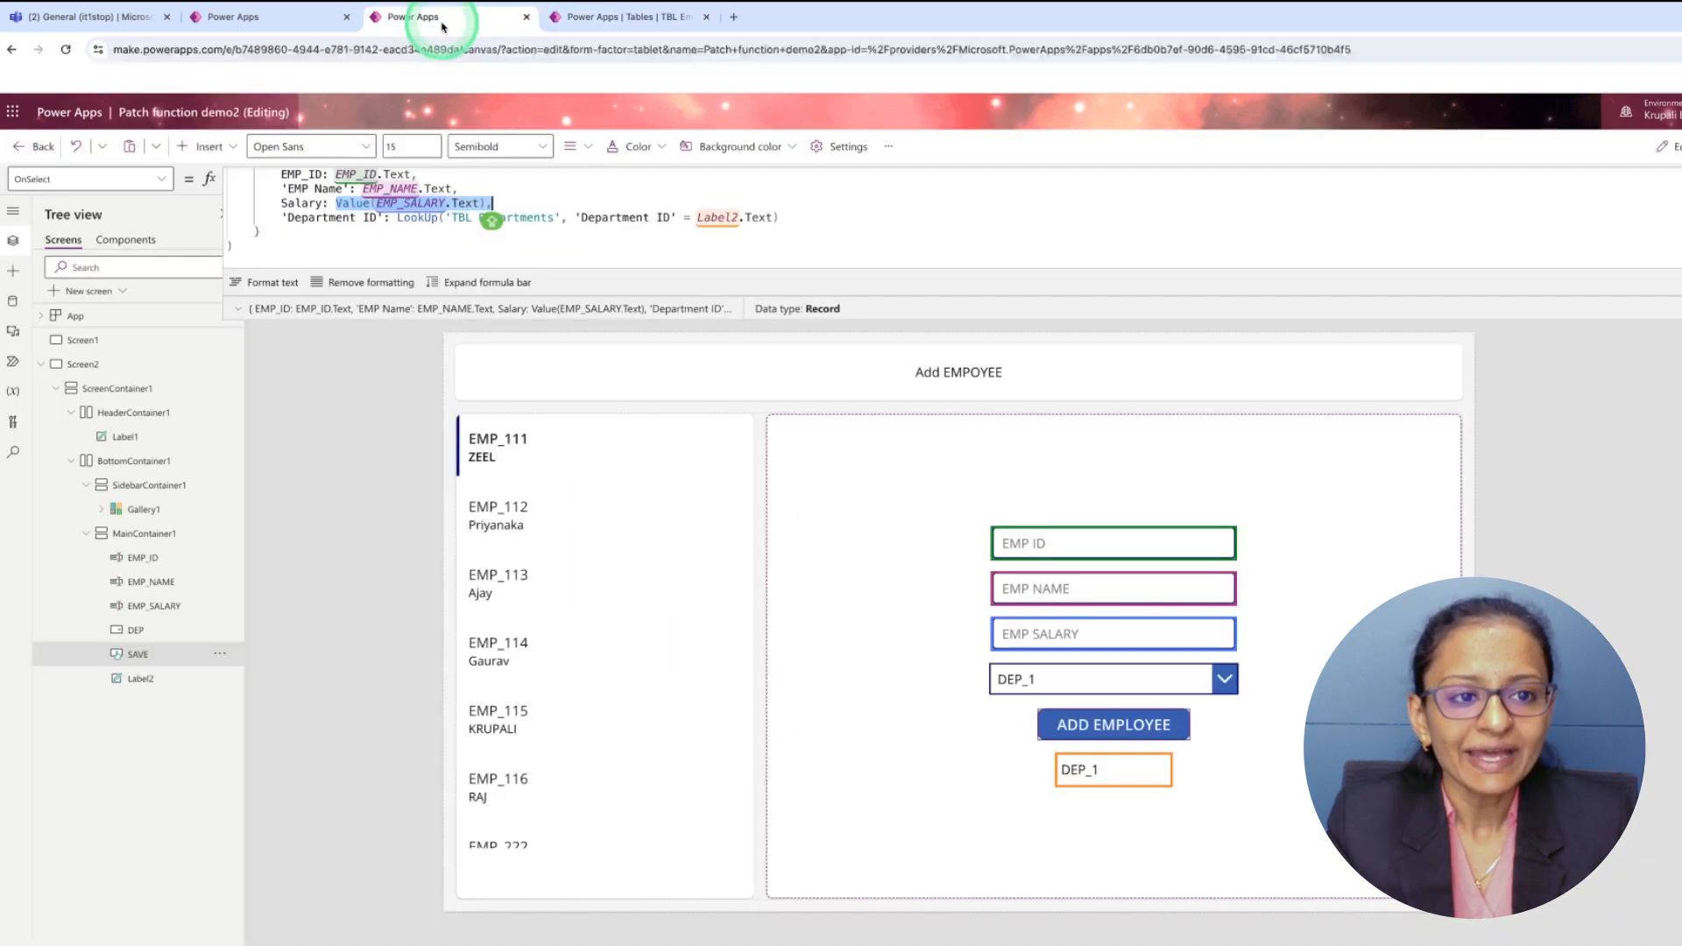
Examine the Department ID LookUp's table and condition in the Patch formula against the TBL Employee table's Department ID column.
left_click(397, 218)
left_click(488, 460)
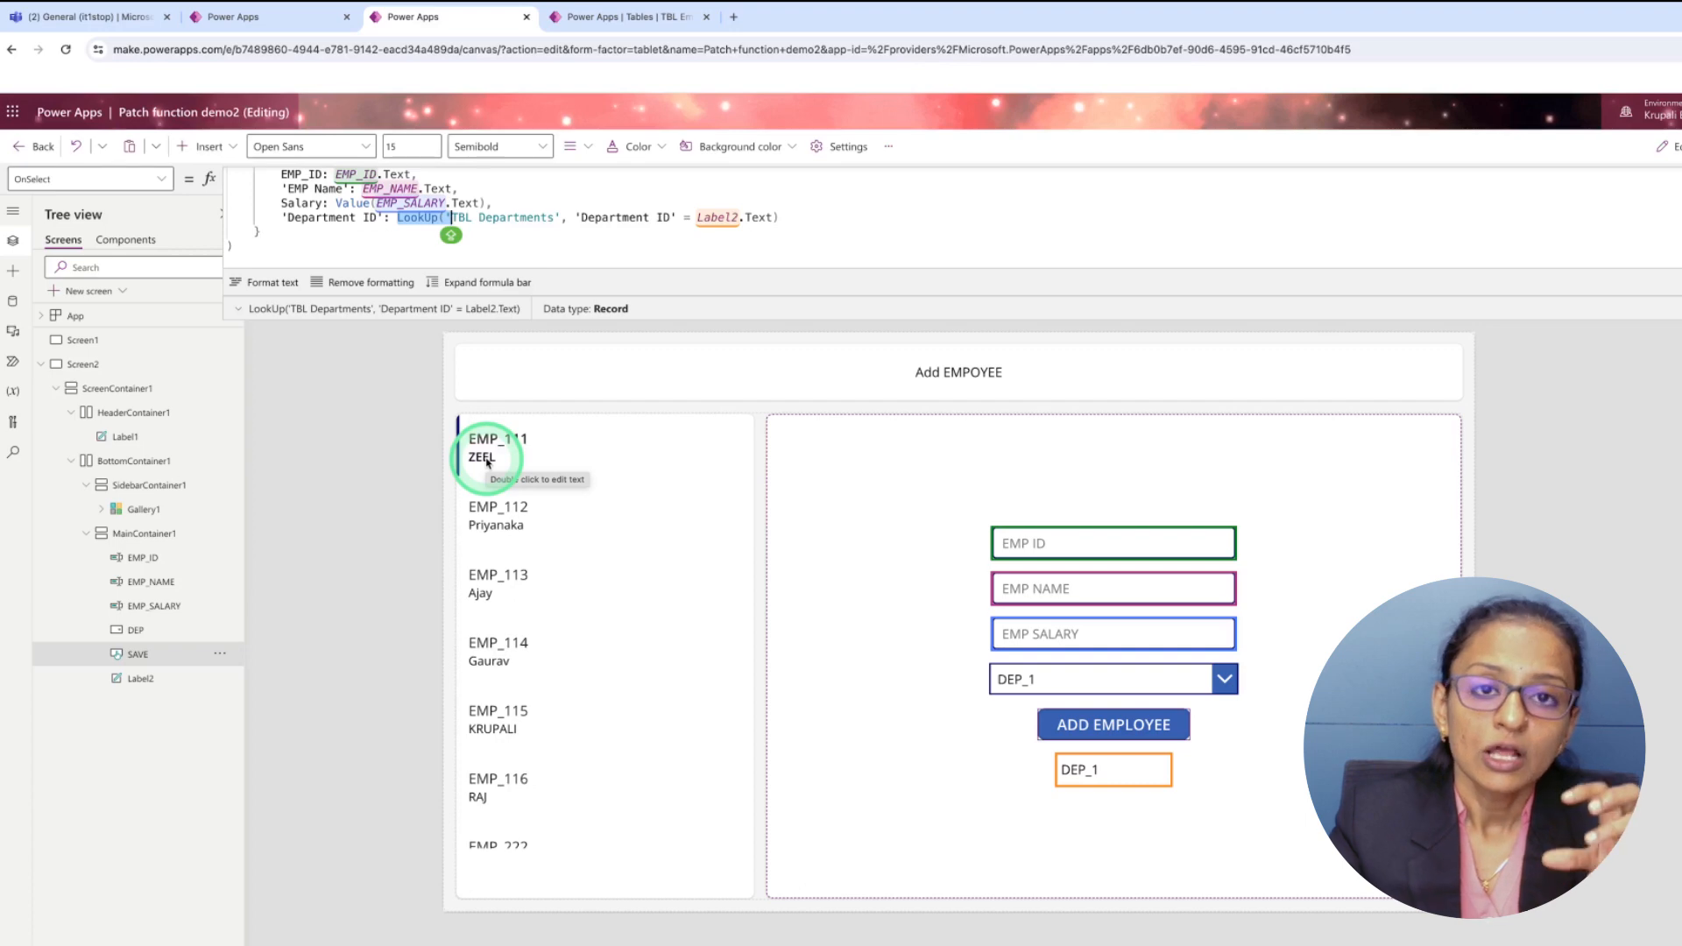
left_click(628, 19)
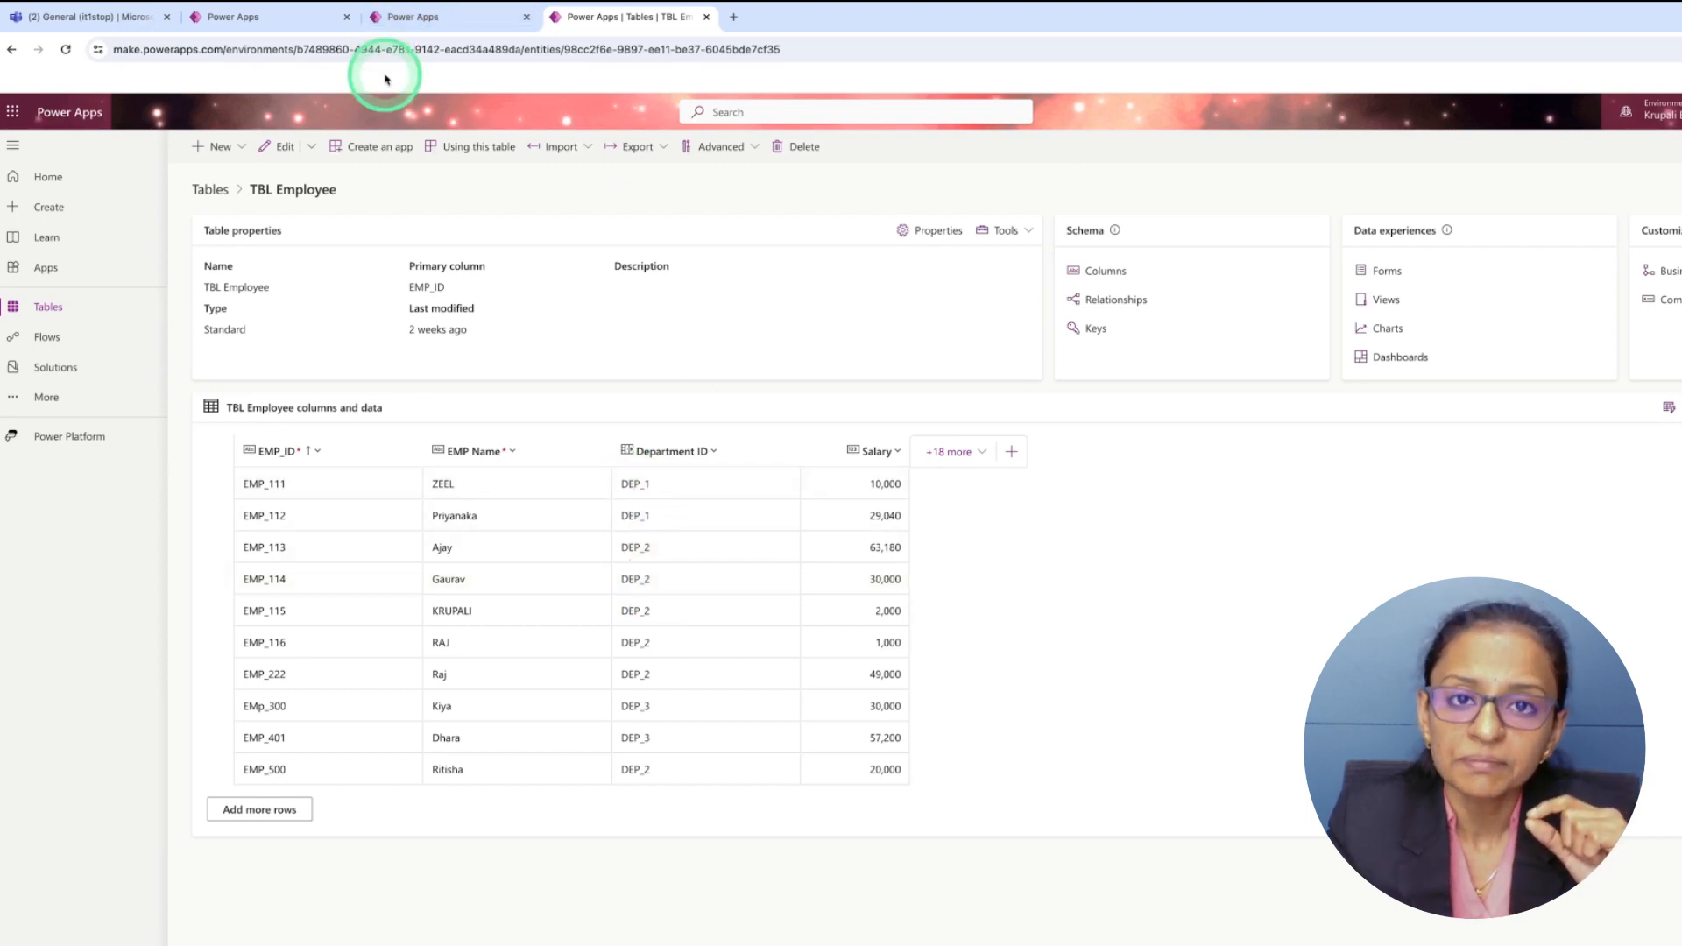
left_click(420, 18)
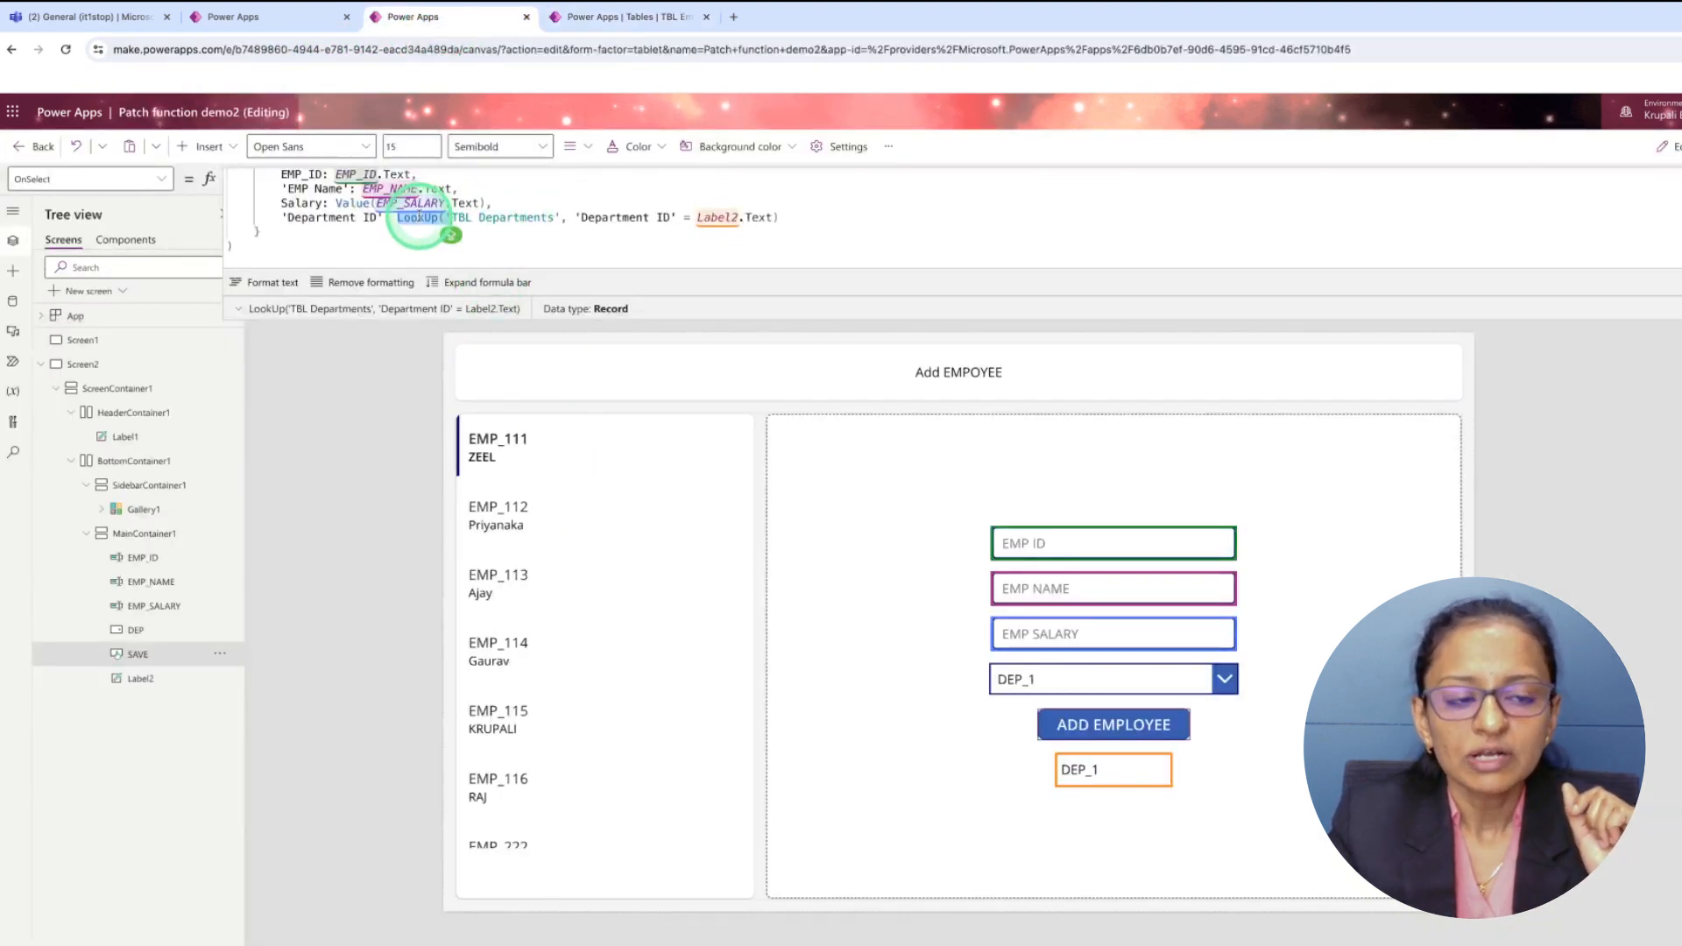
double_click(515, 217)
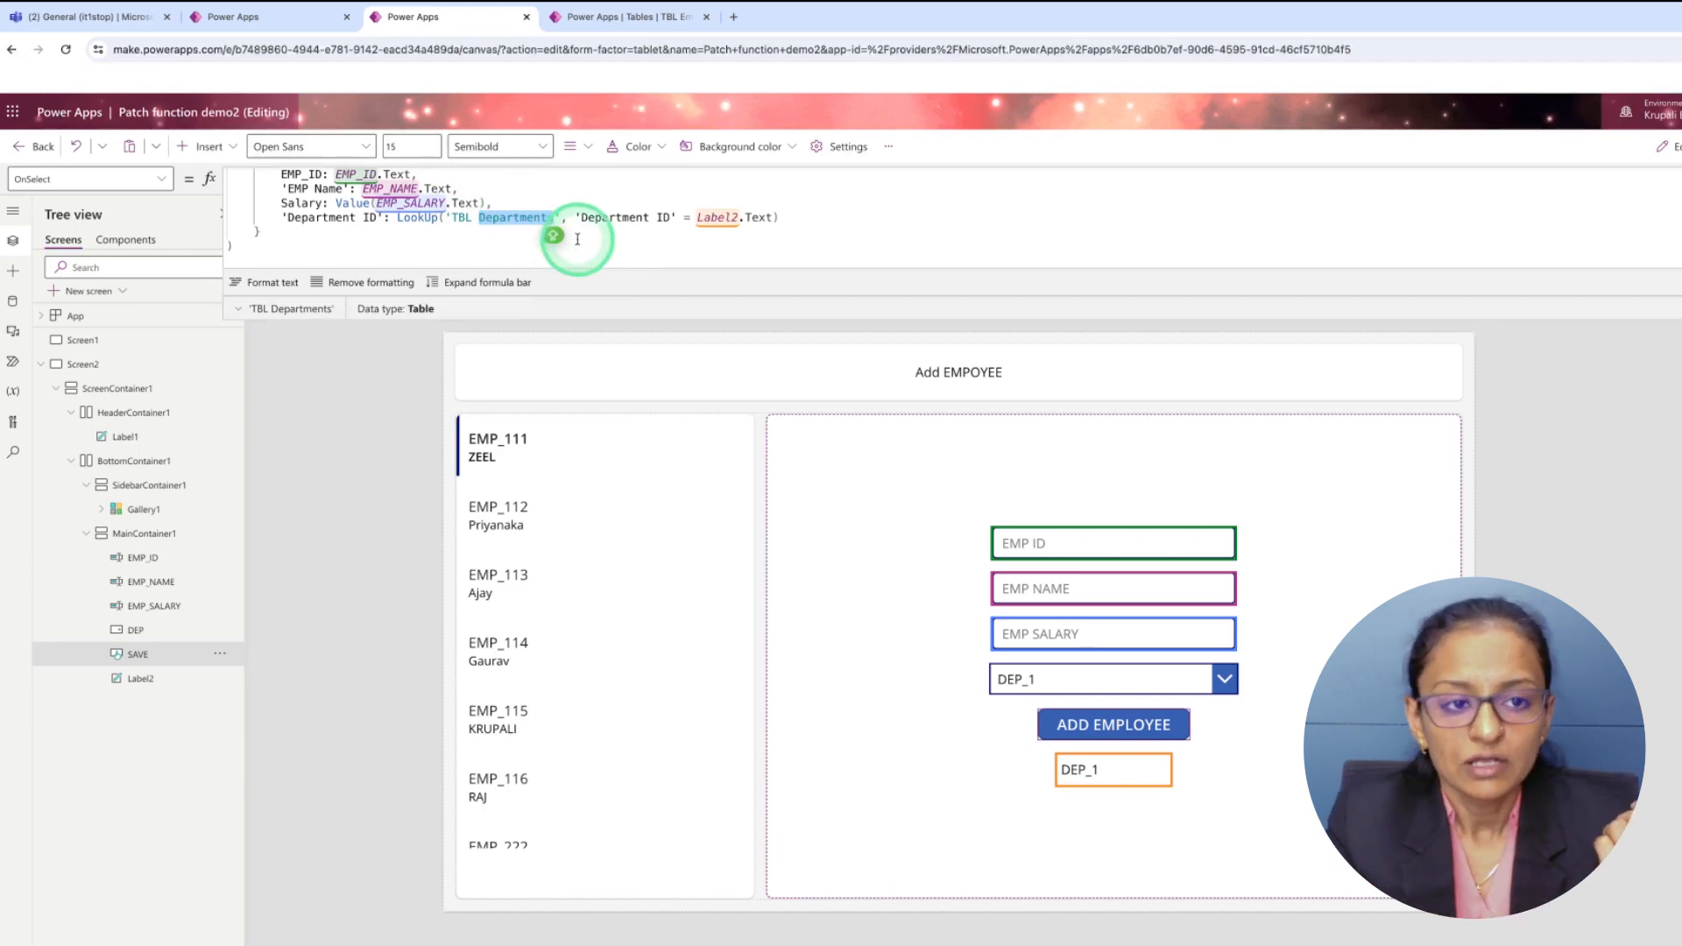
left_click(452, 217)
left_click_drag(453, 218, 555, 218)
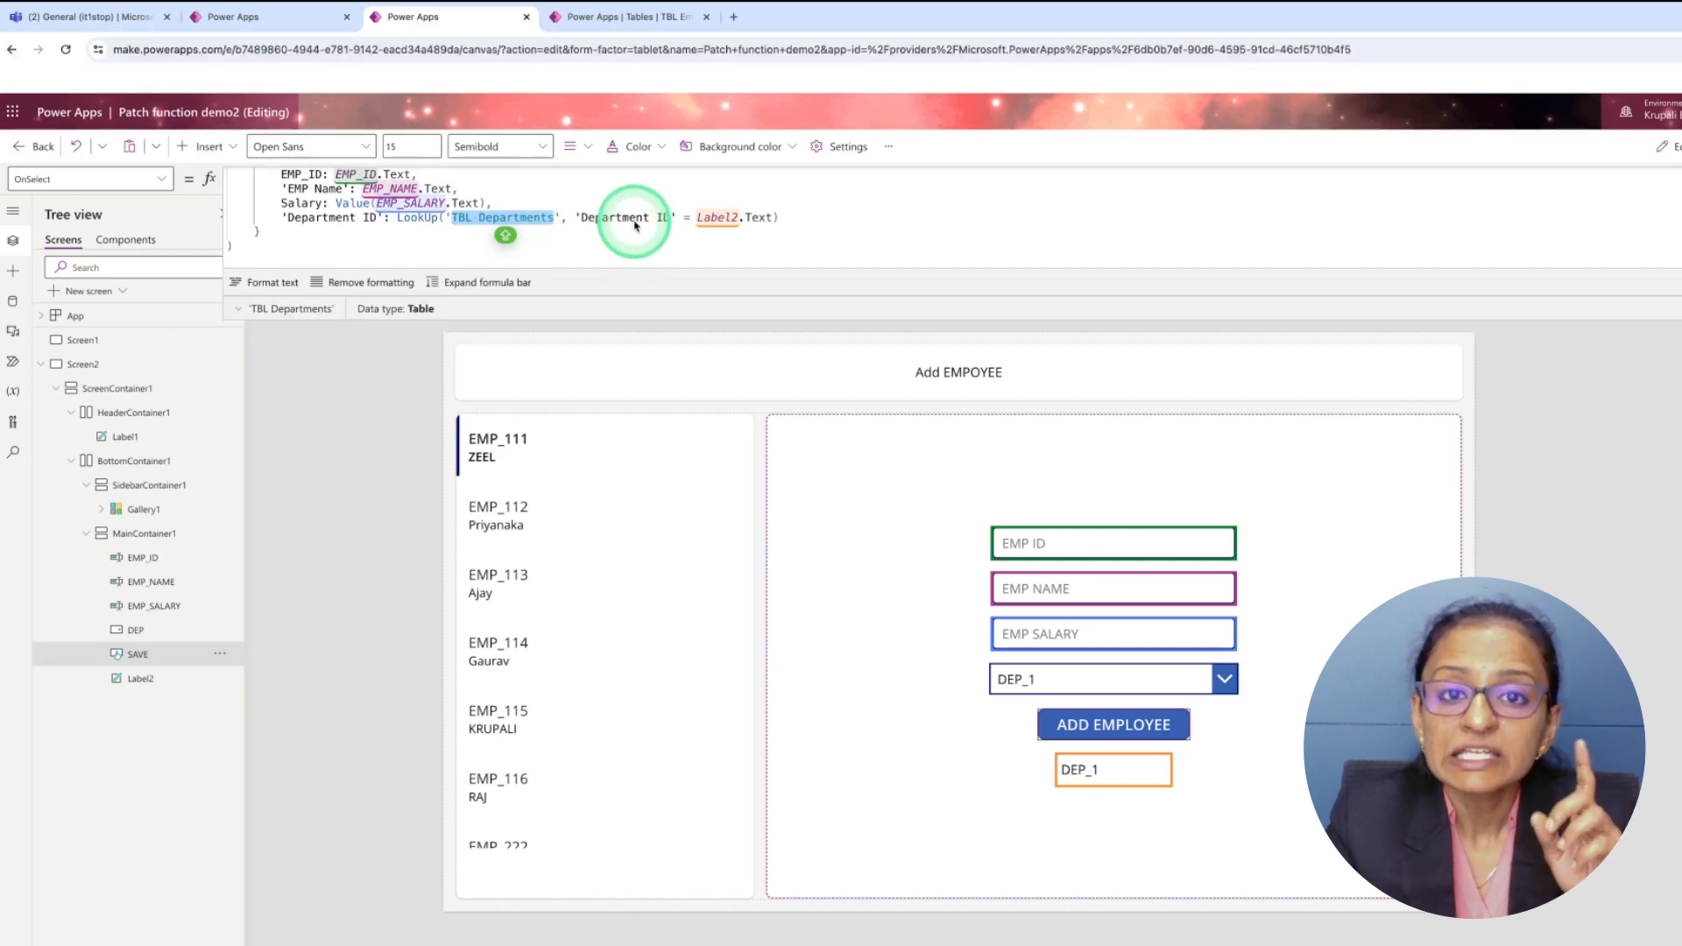
left_click_drag(675, 219, 586, 218)
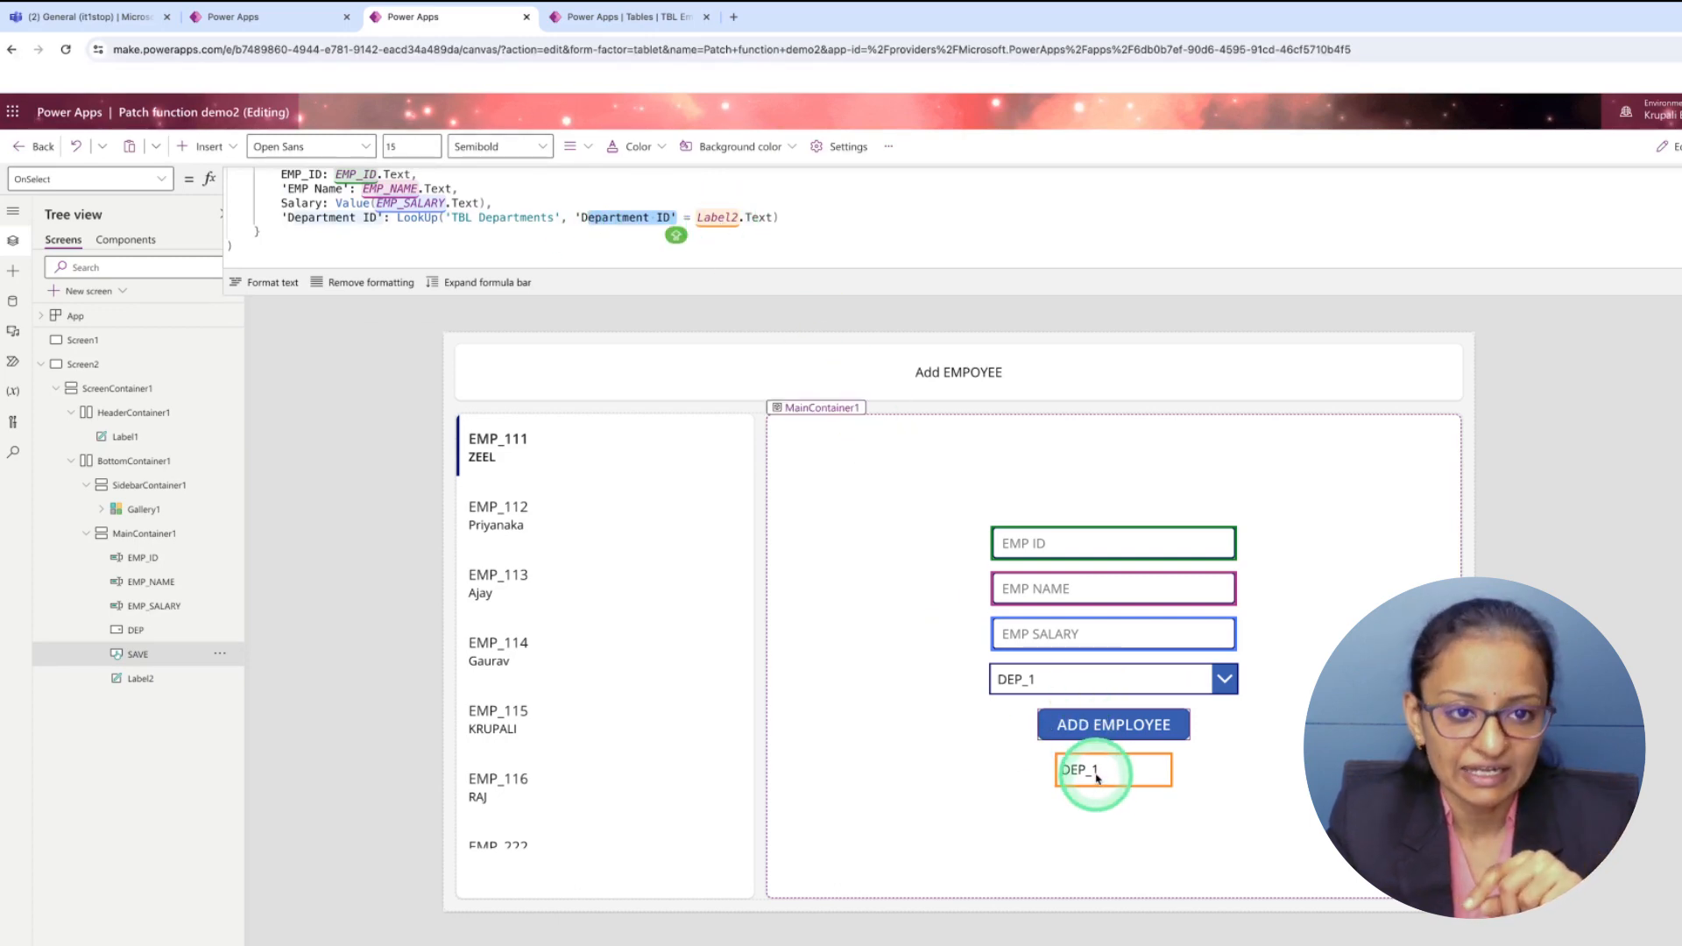
Preview the app and add an employee with ID EMP_900, name ABC, salary 4000 and department DEP_2.
double_click(716, 217)
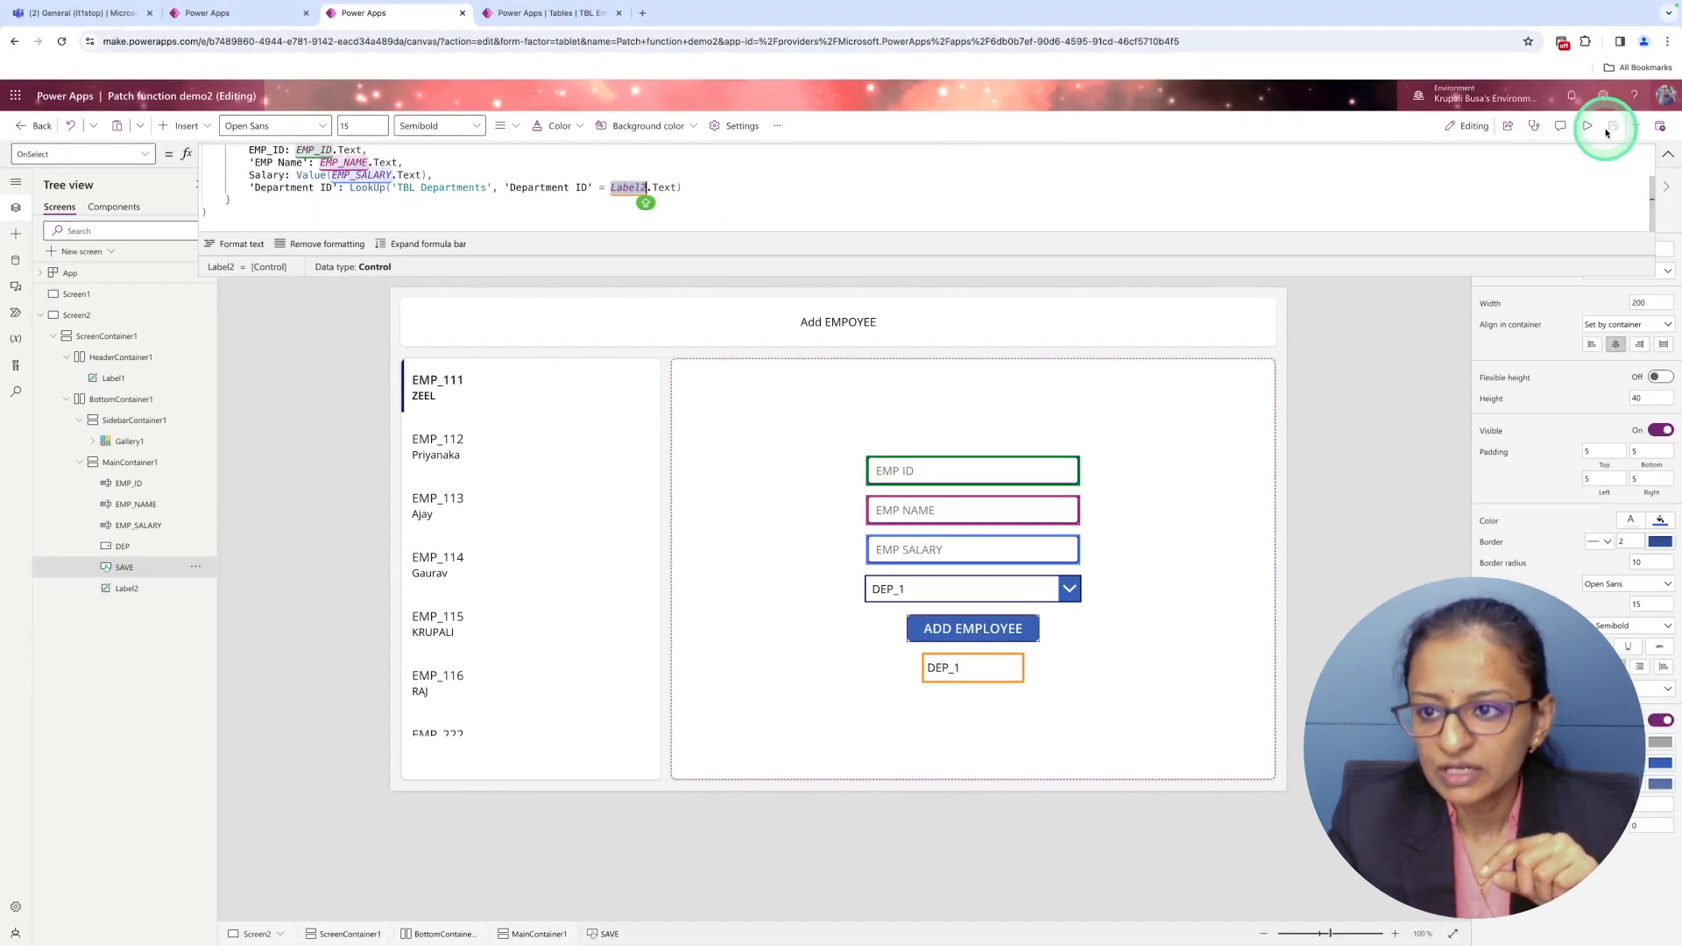
left_click(1587, 126)
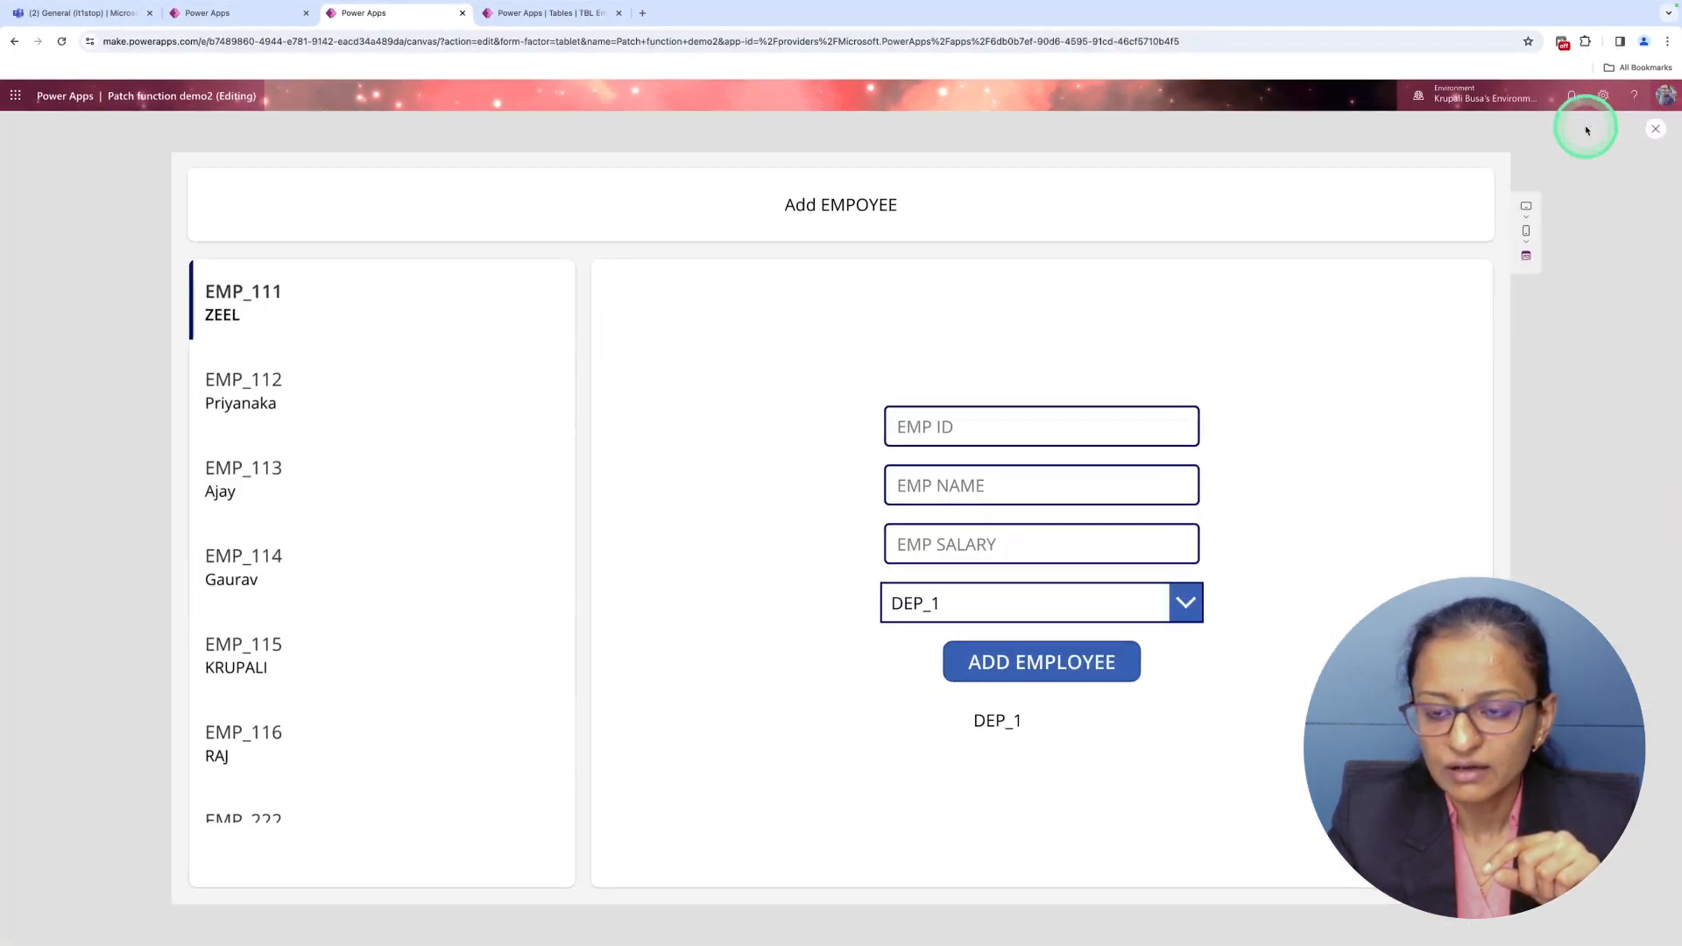
left_click(963, 433)
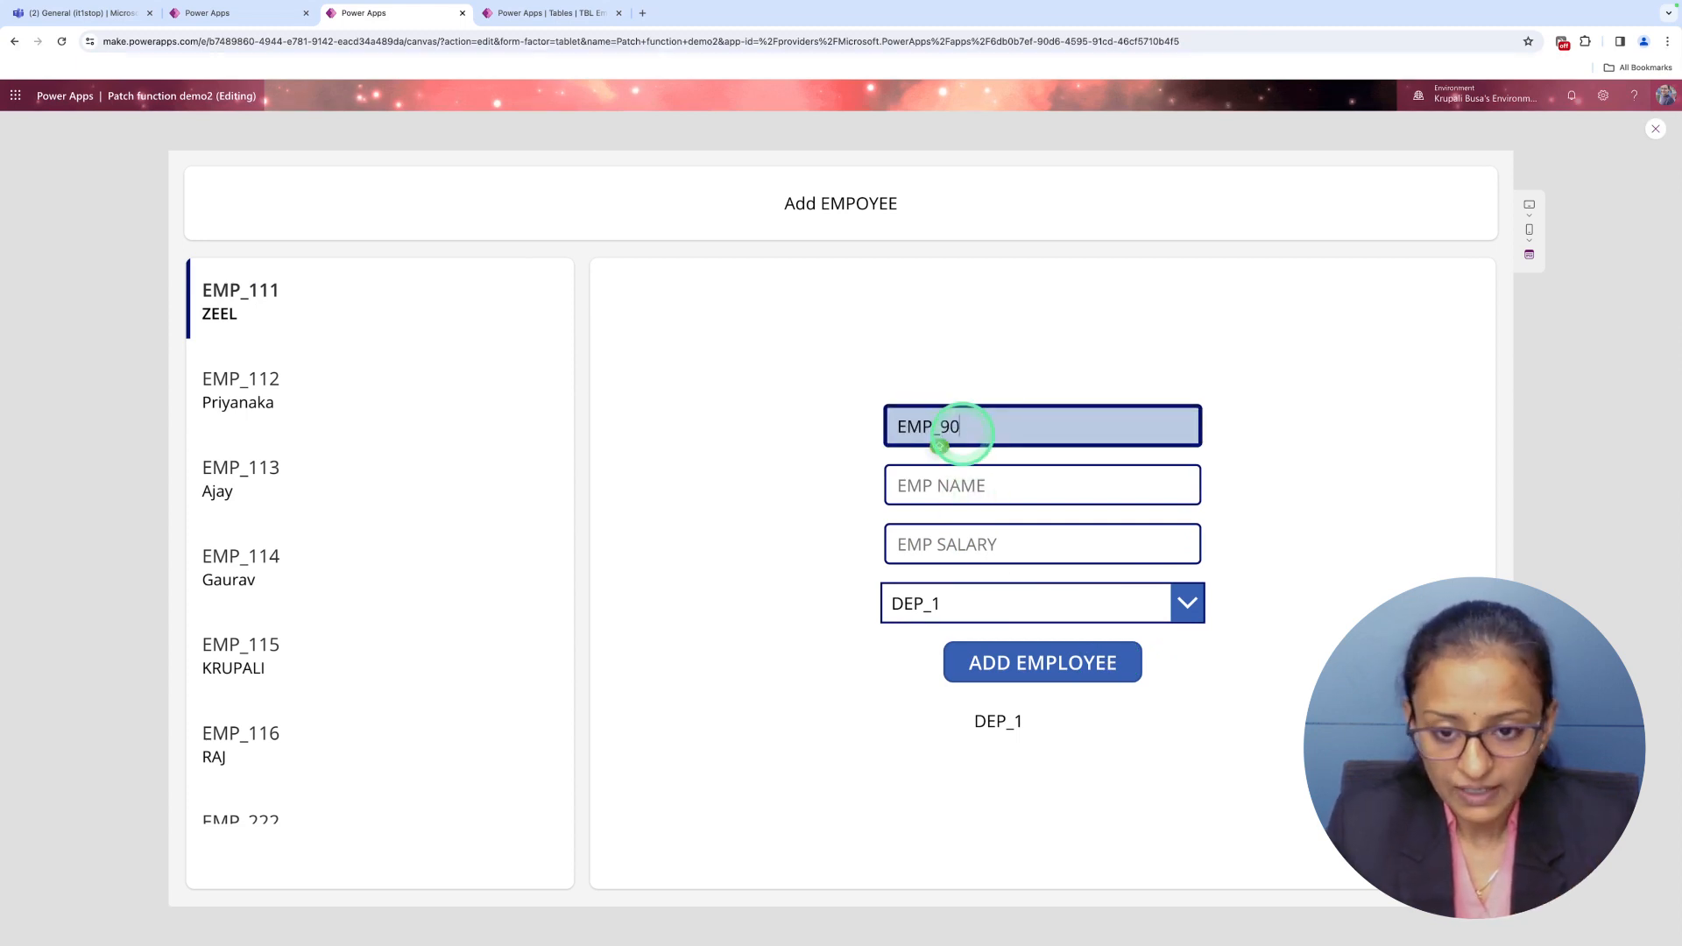
left_click(971, 472)
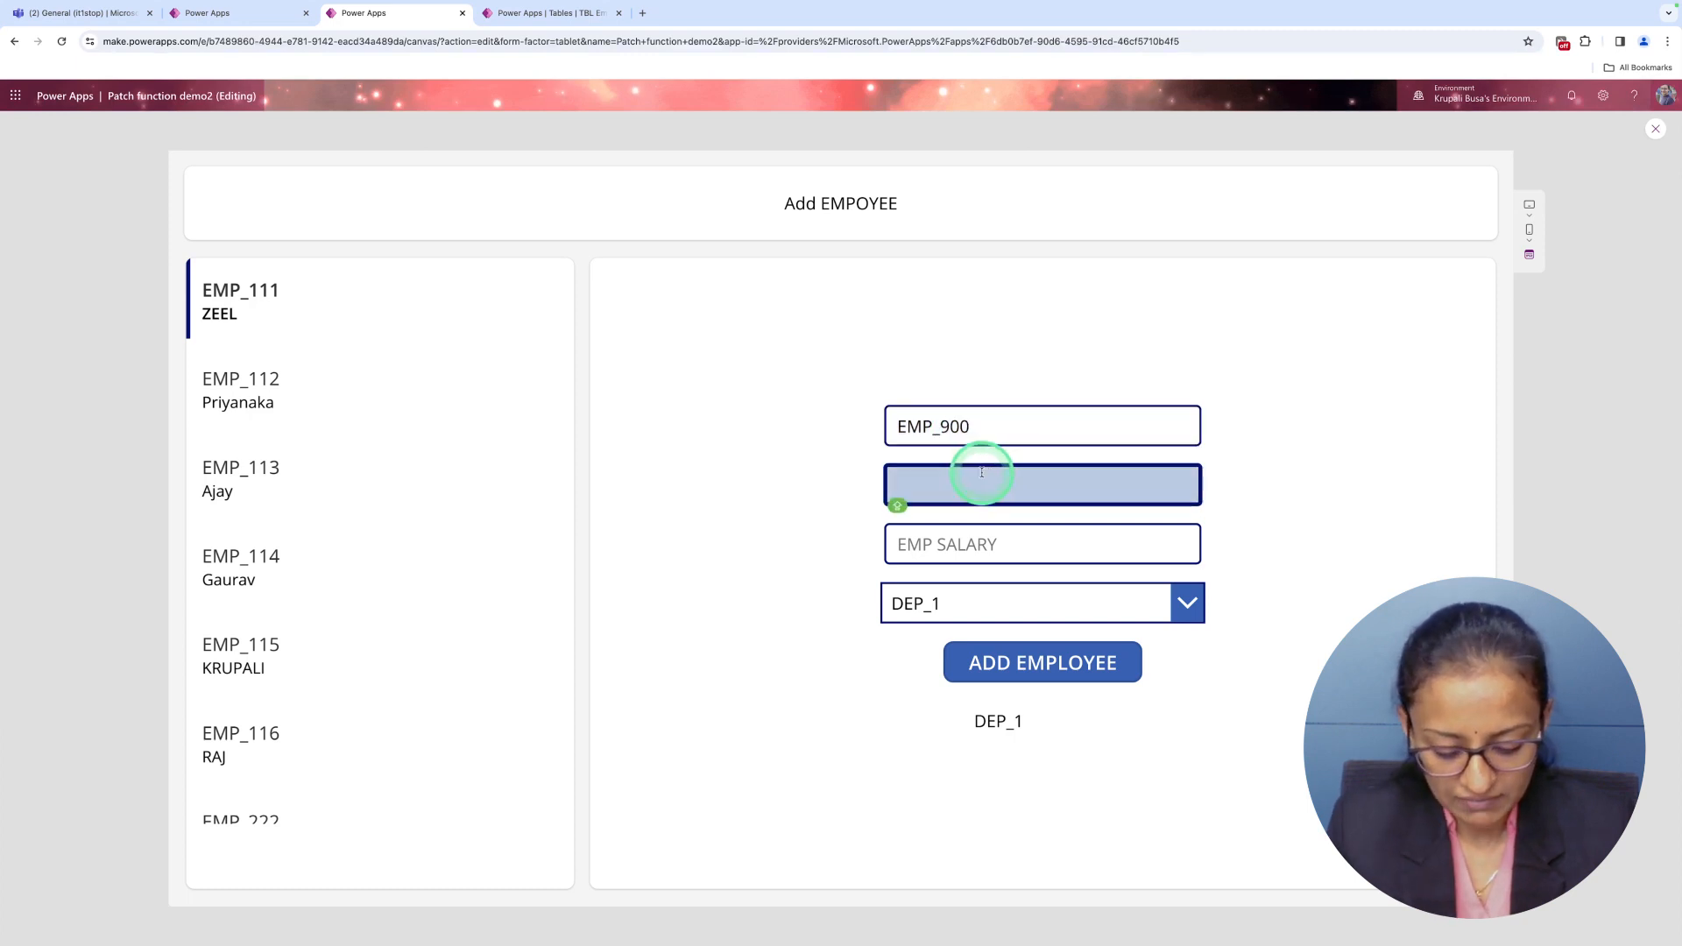
left_click(985, 552)
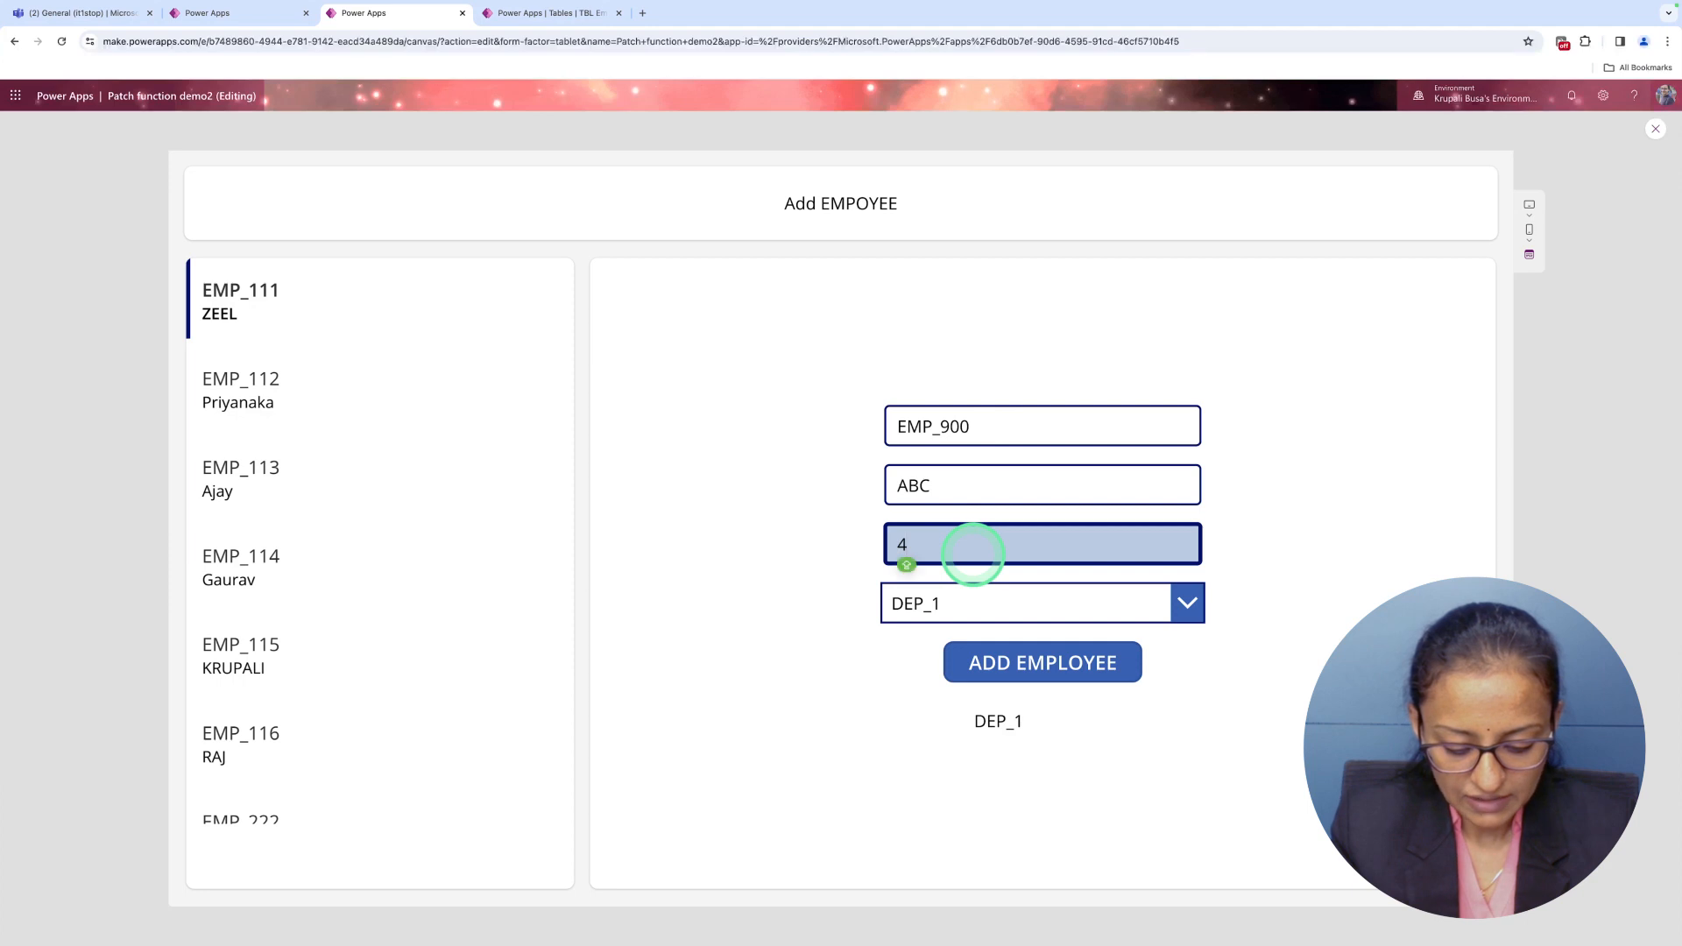
left_click(988, 605)
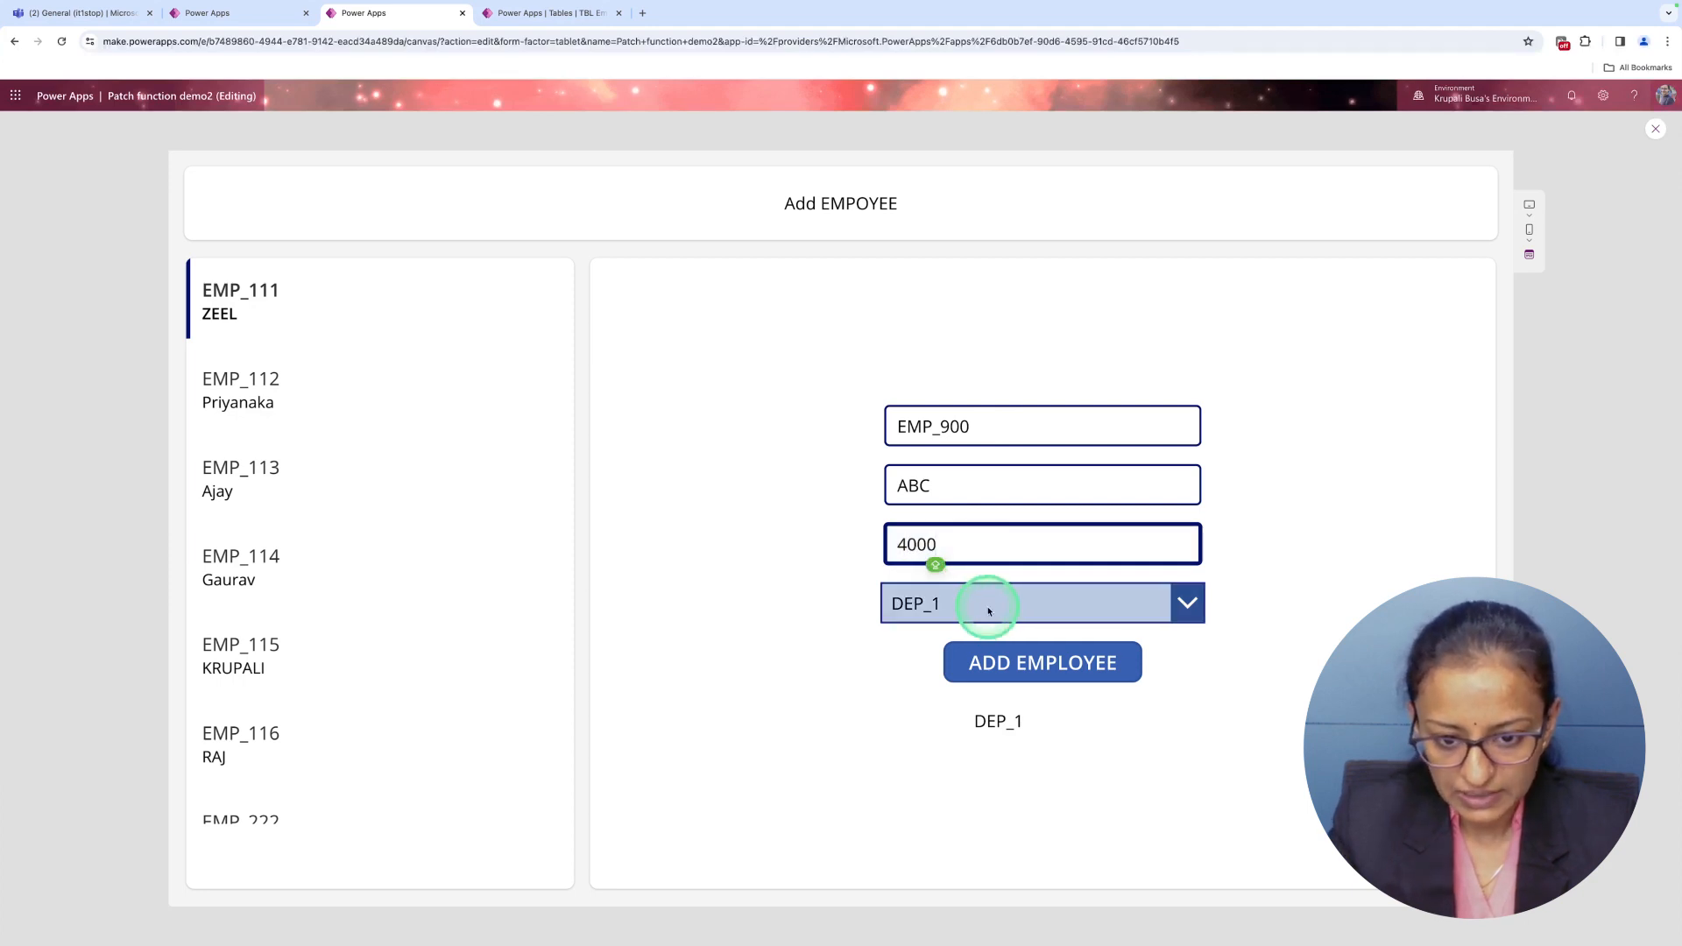
left_click(969, 687)
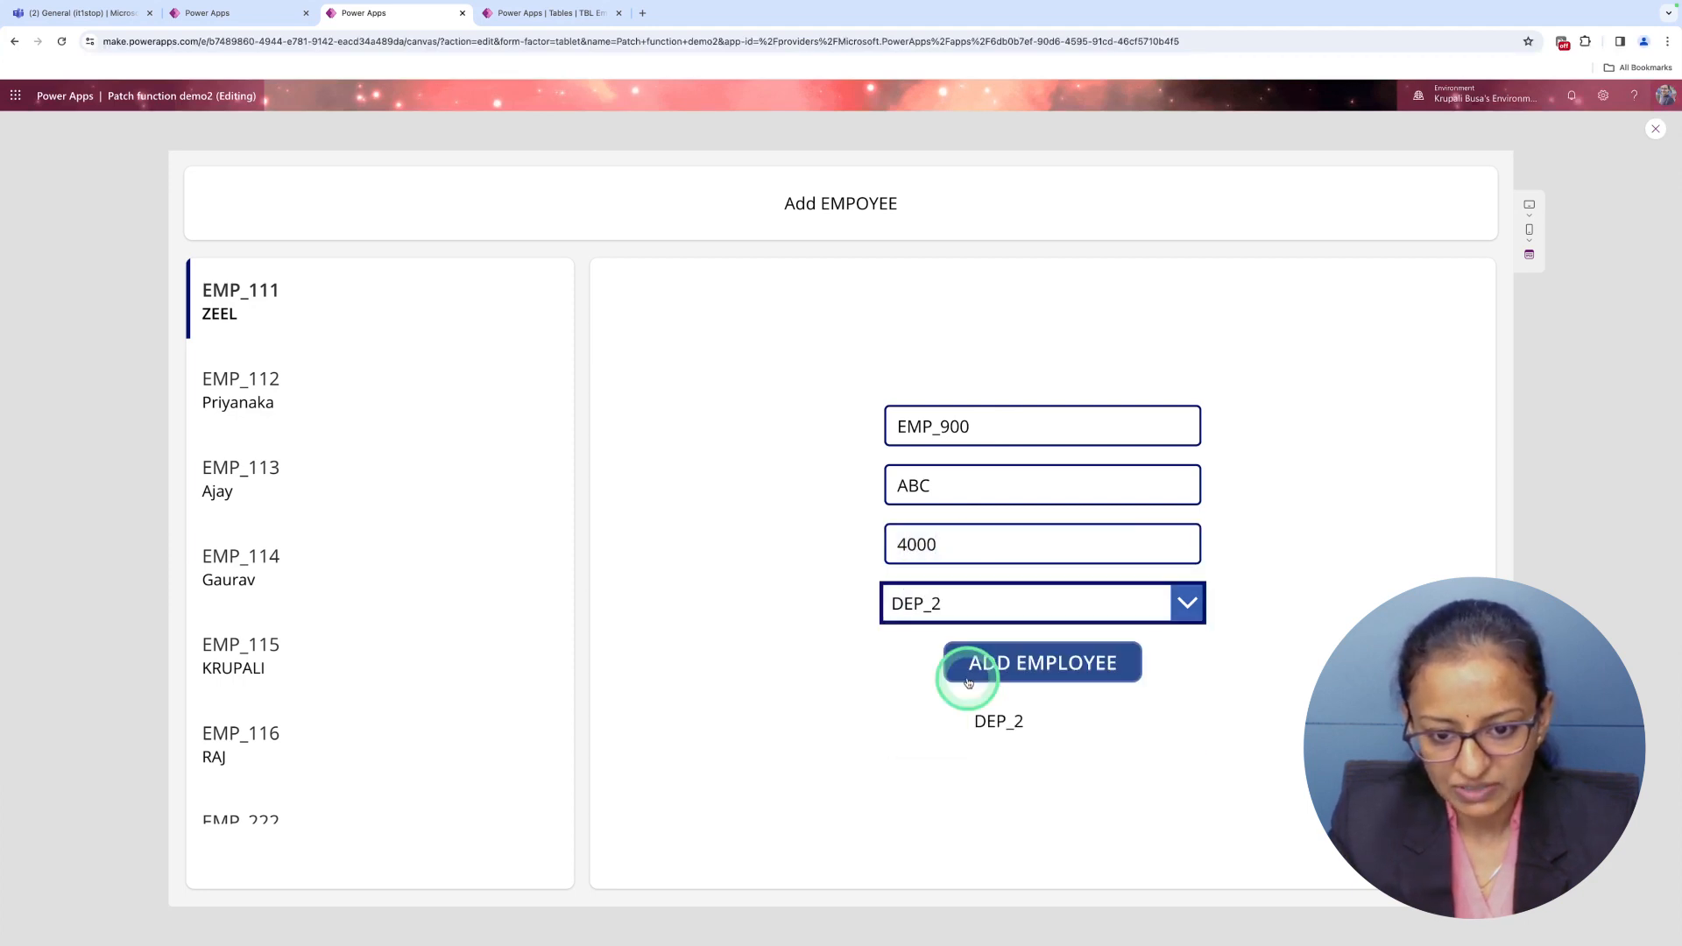
left_click(1030, 680)
Check the employee gallery for the newly added record and exit the preview.
scroll(429, 691, "down", 5)
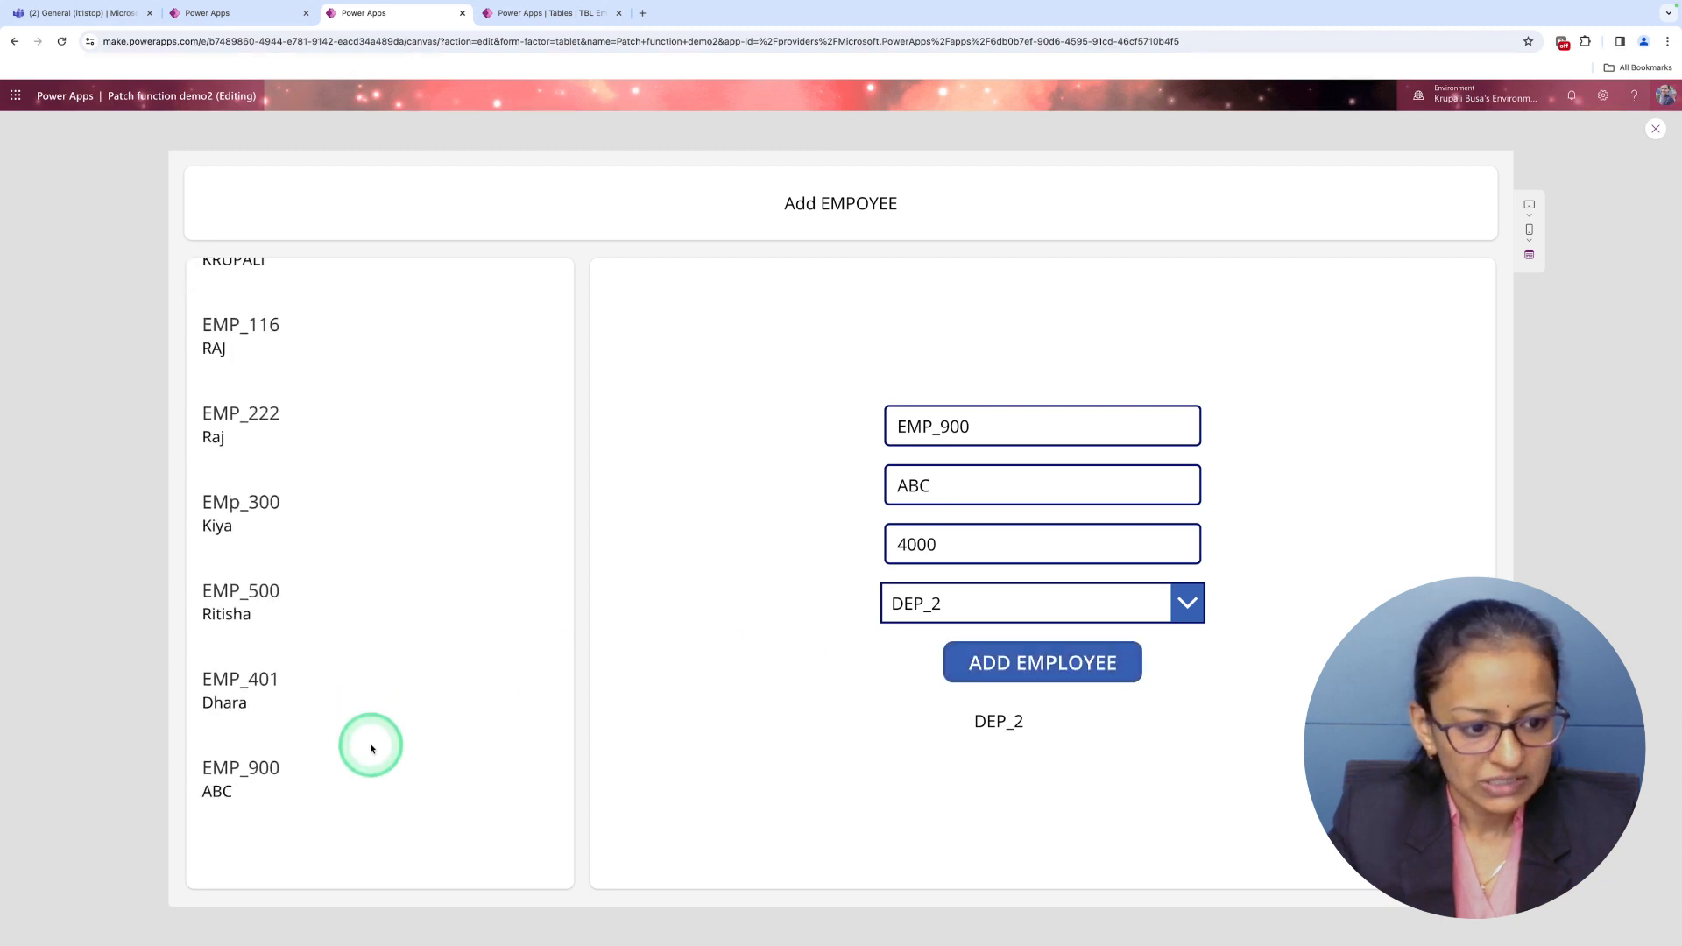
scroll(277, 788, "up", 5)
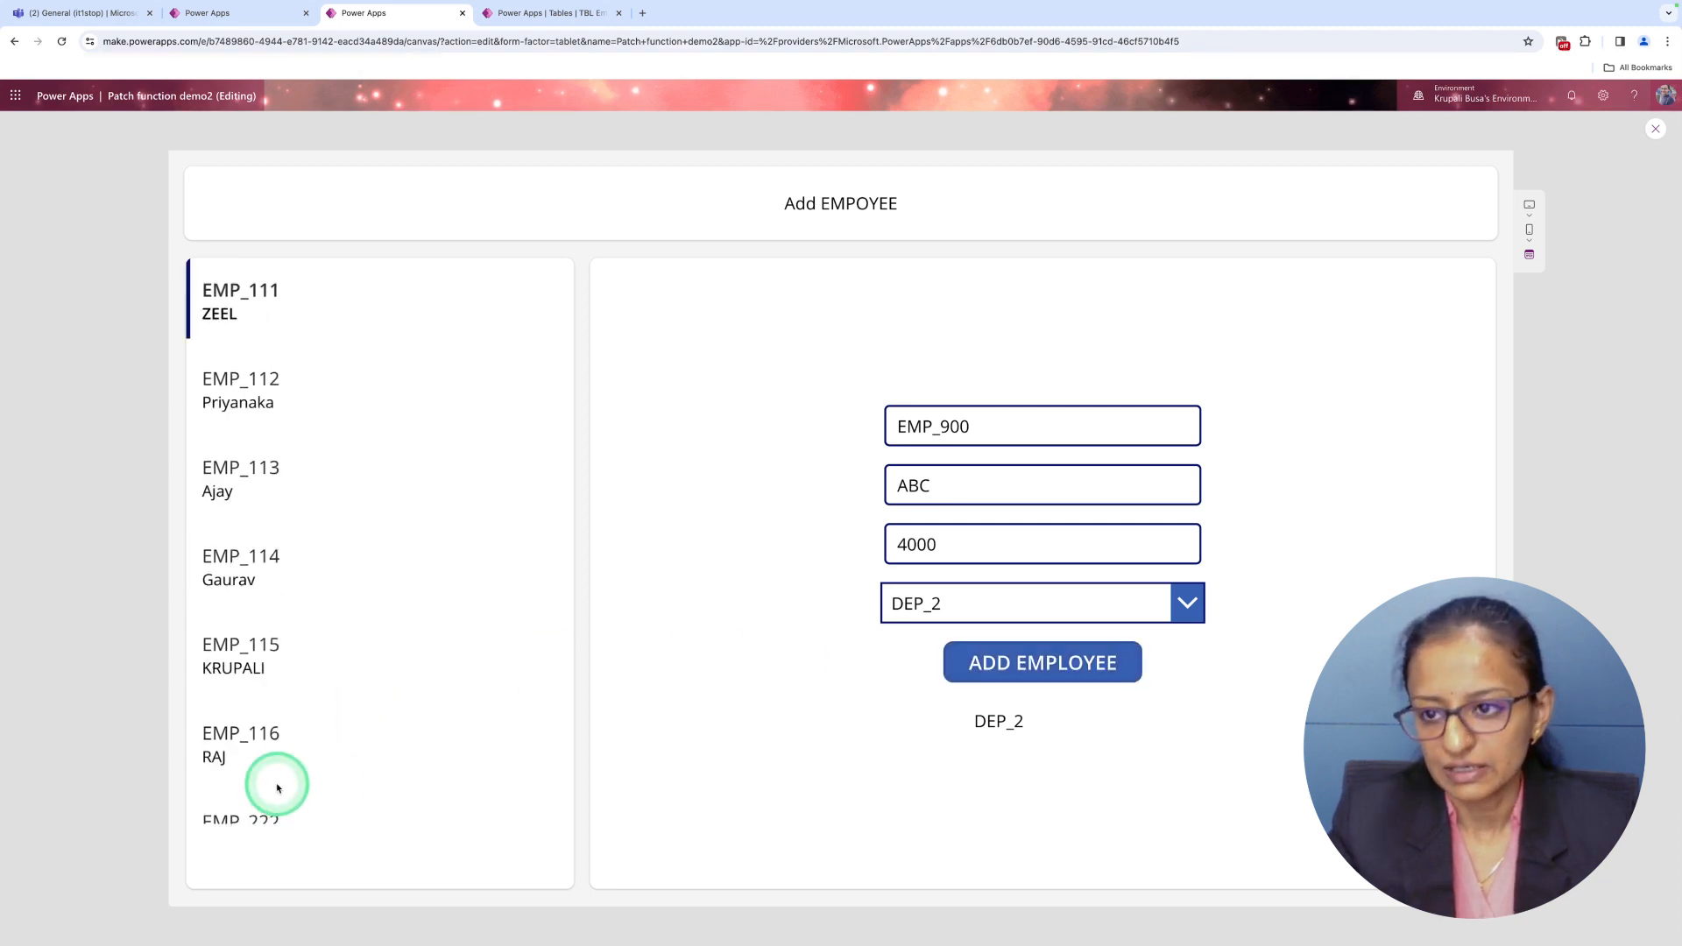
left_click(1654, 131)
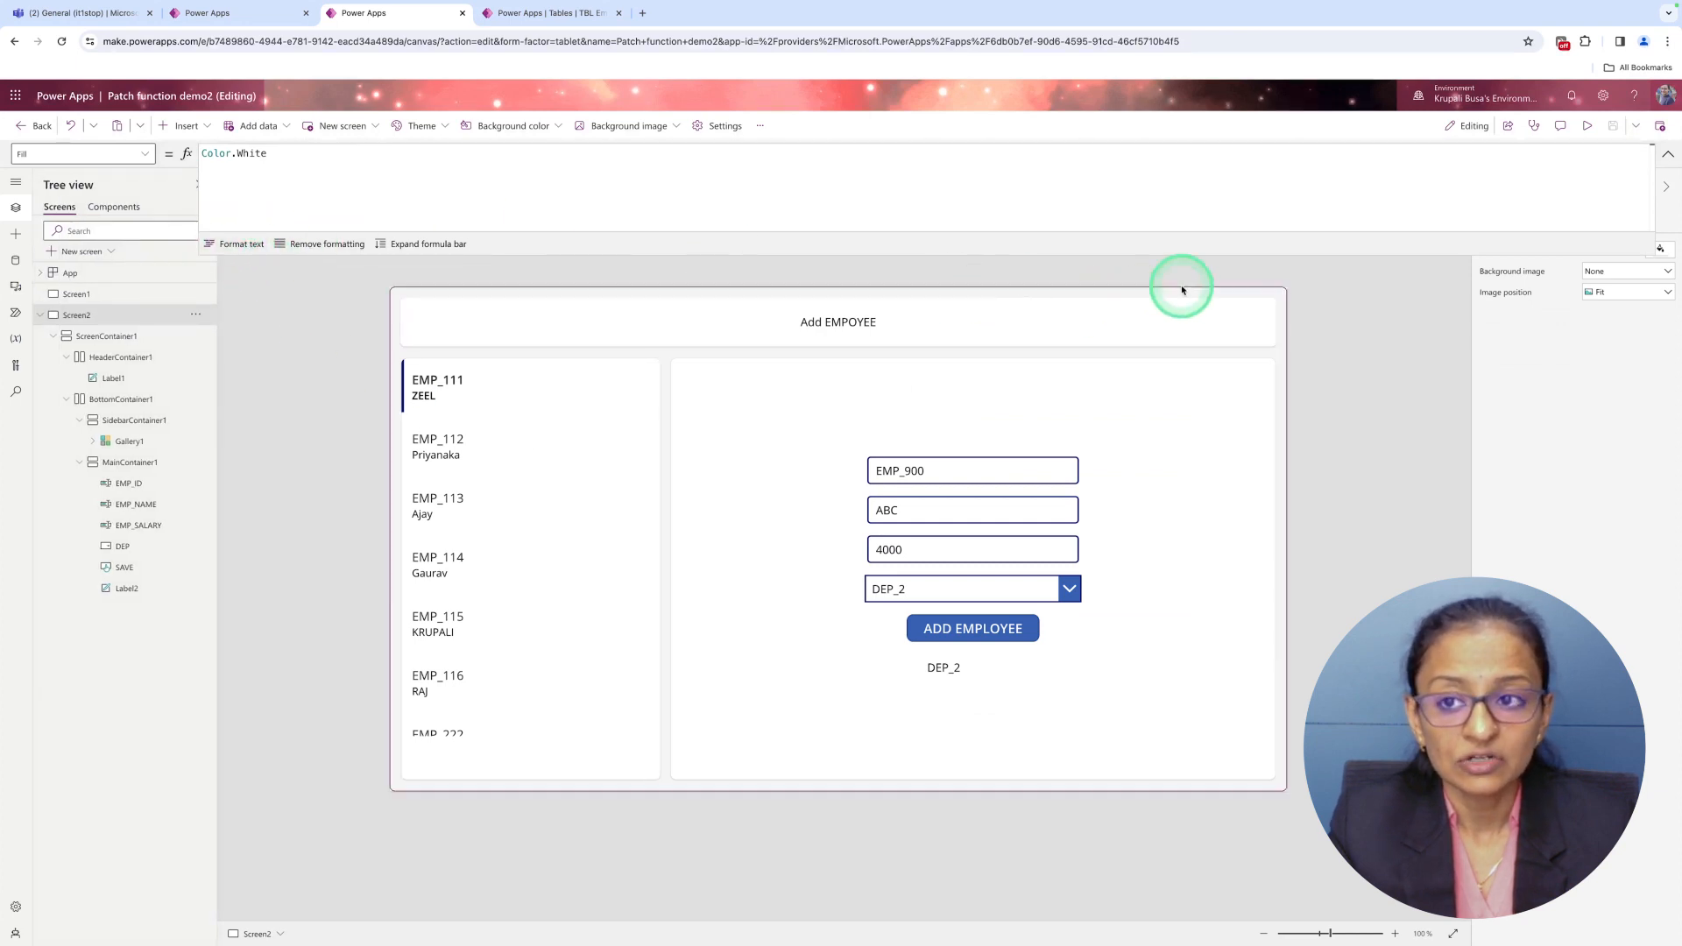
Compare the ADD EMPLOYEE button's Patch formula with the department dropdown's data source.
left_click(969, 628)
left_click(397, 198)
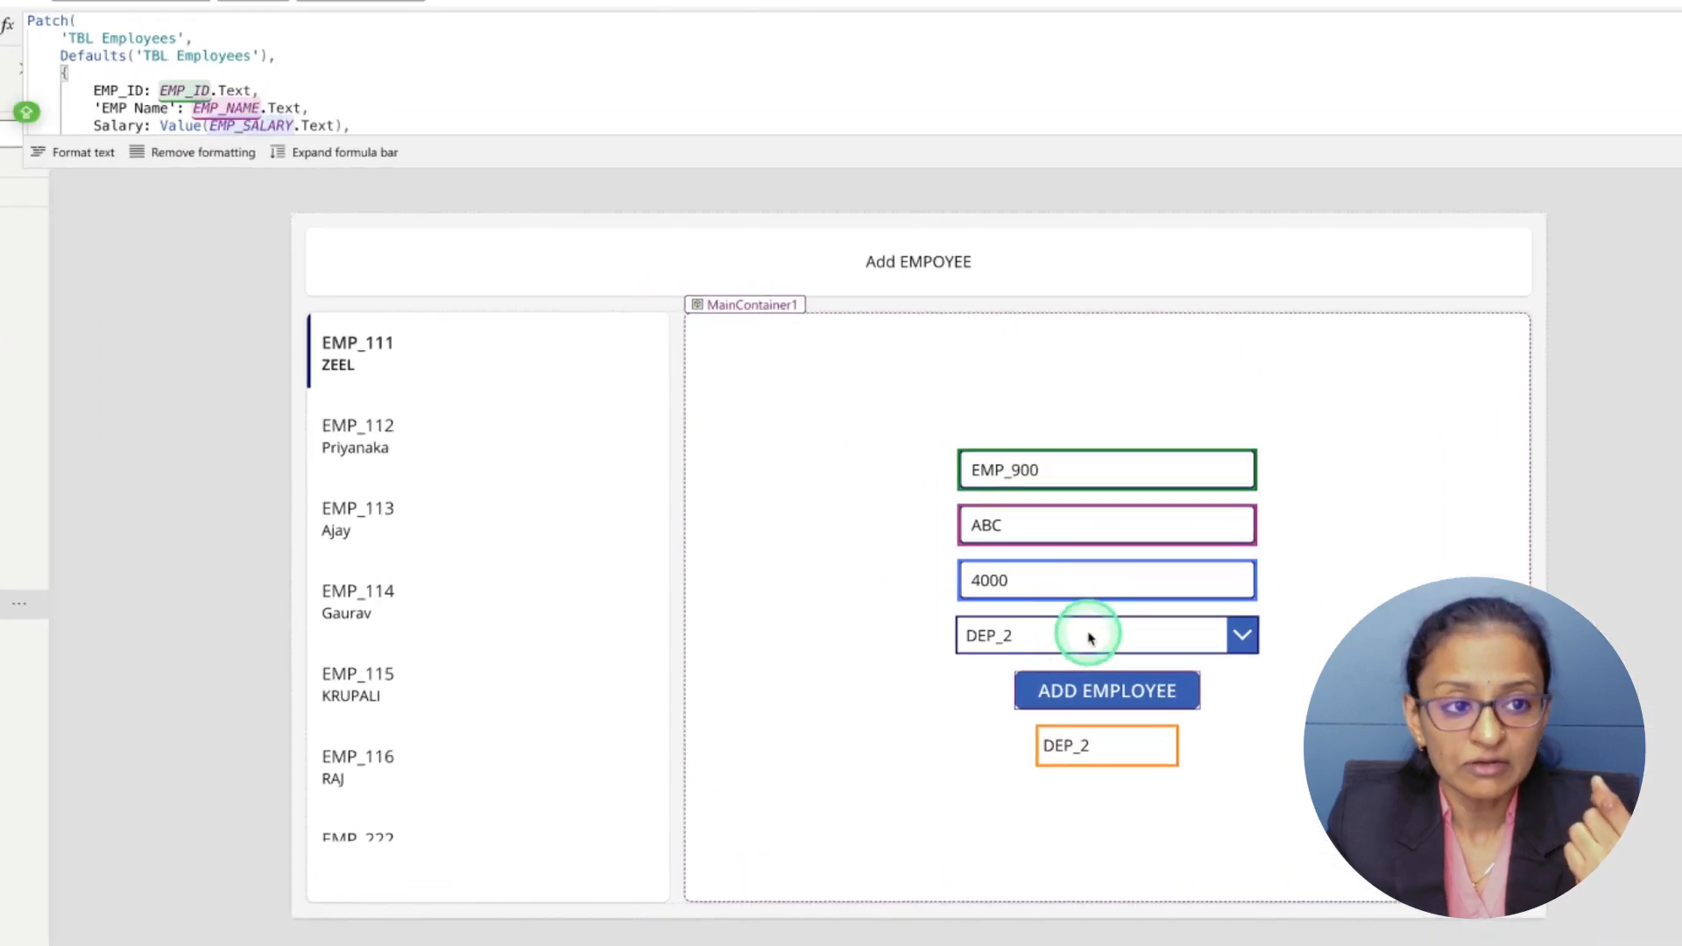
left_click(957, 587)
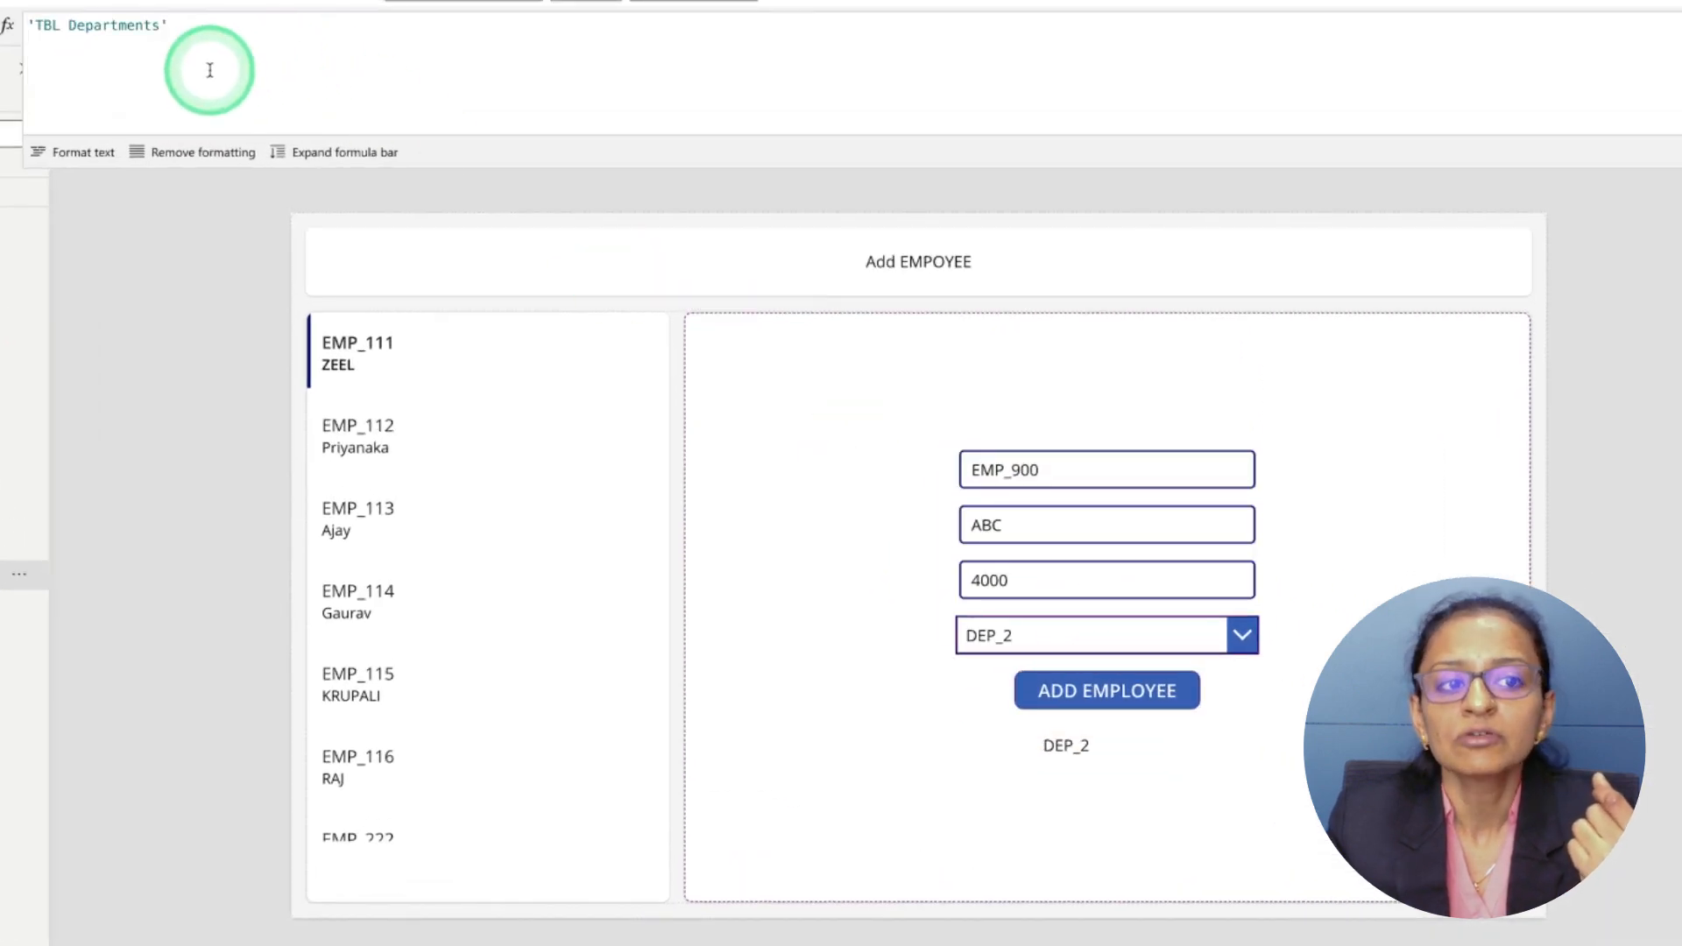
left_click(1060, 687)
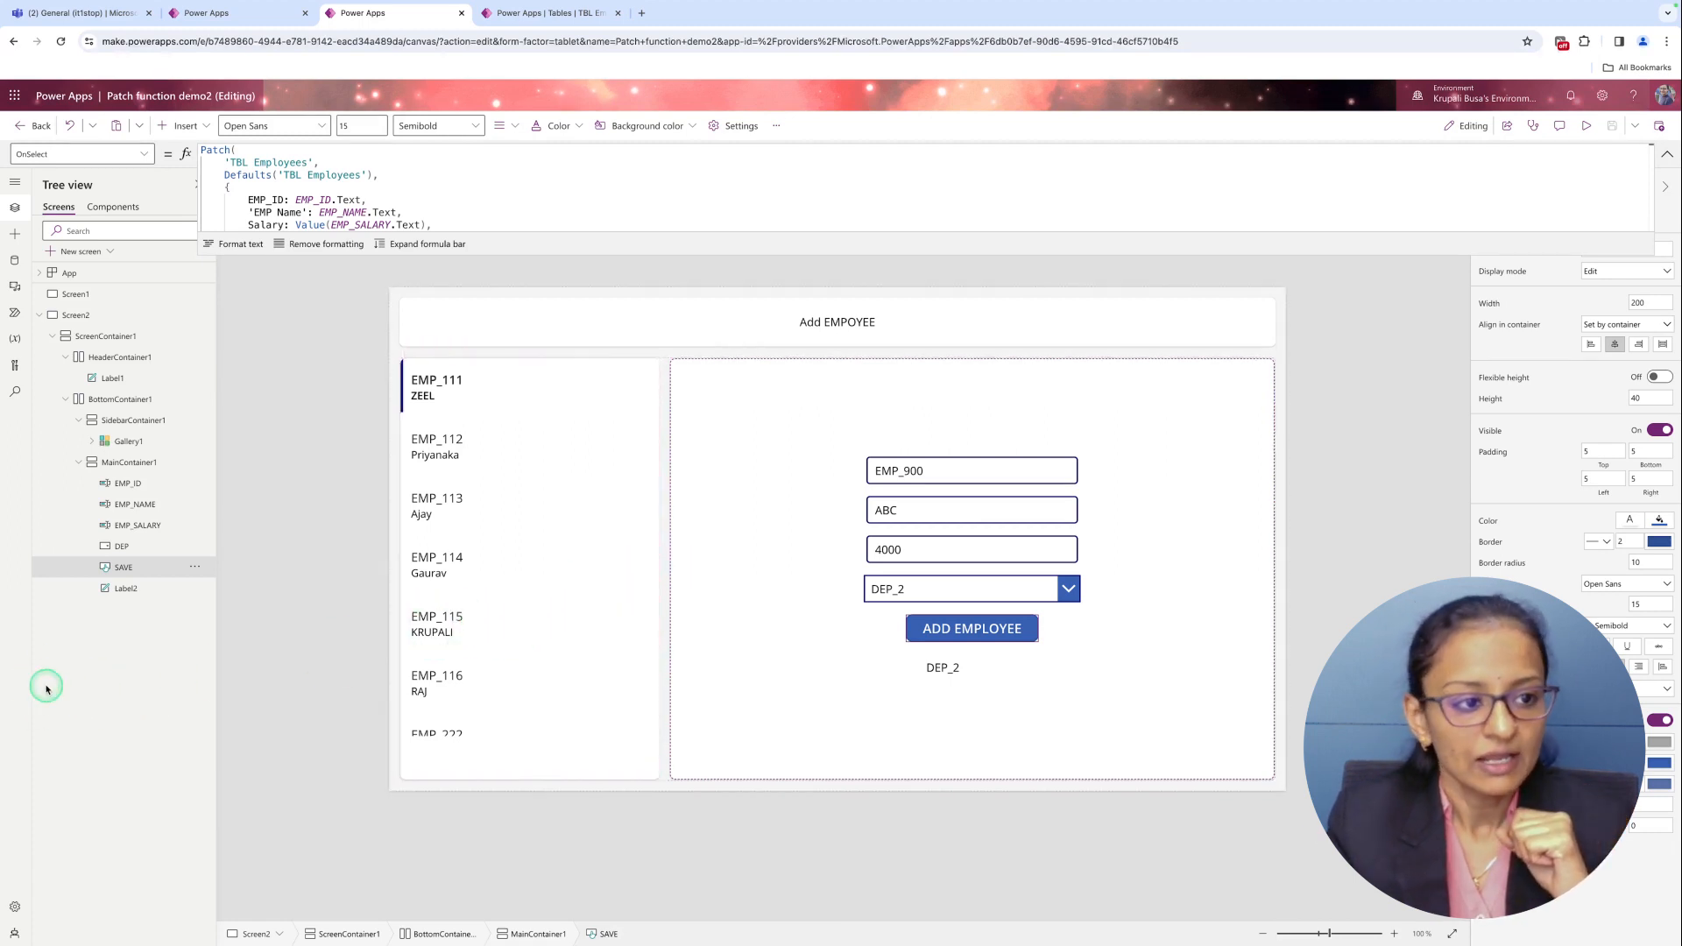
Insert an edit form on Screen1 and connect it to the TBL Employees data source.
left_click(60, 294)
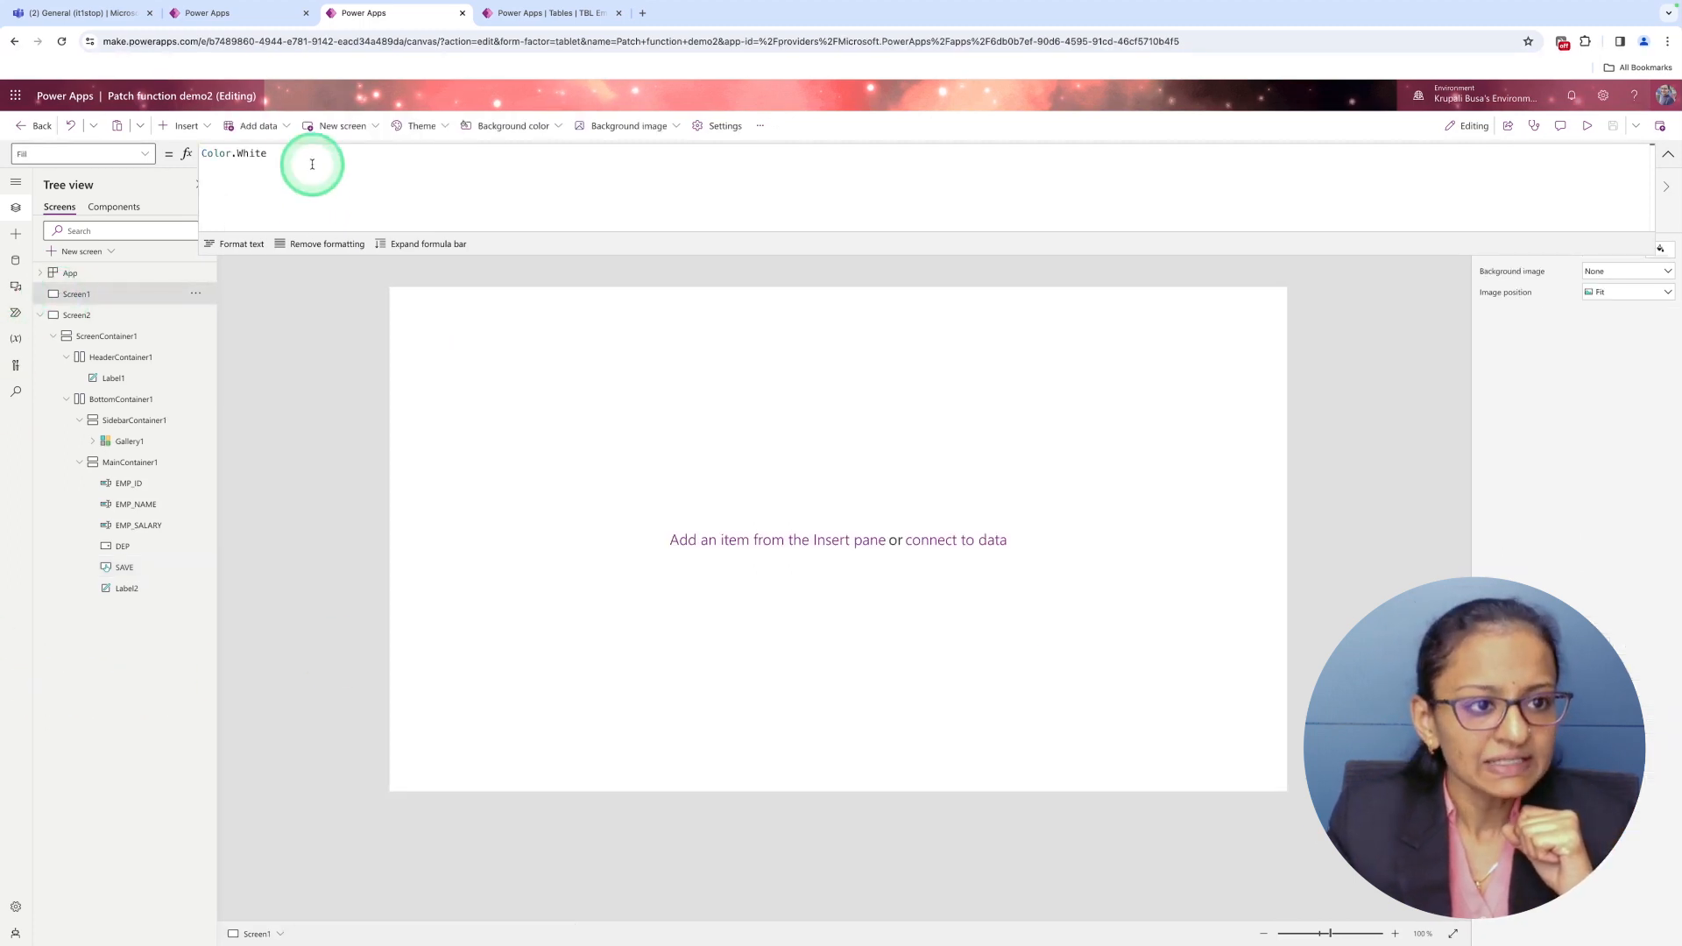
left_click(186, 126)
left_click(207, 230)
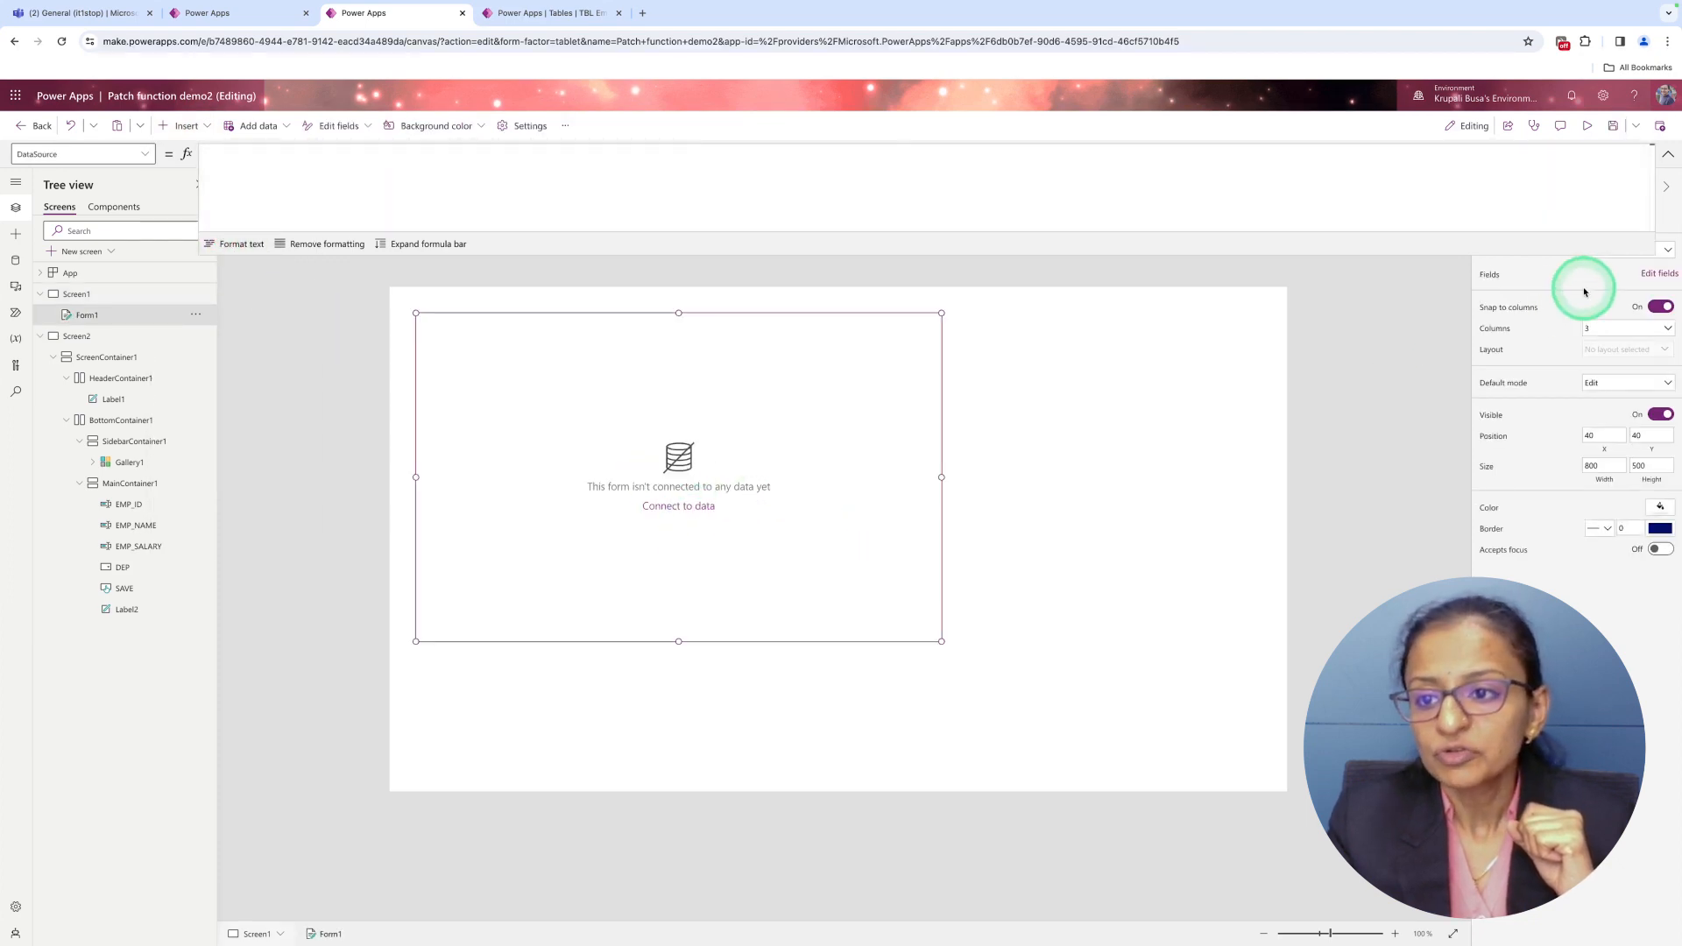
left_click(1665, 159)
left_click(1630, 248)
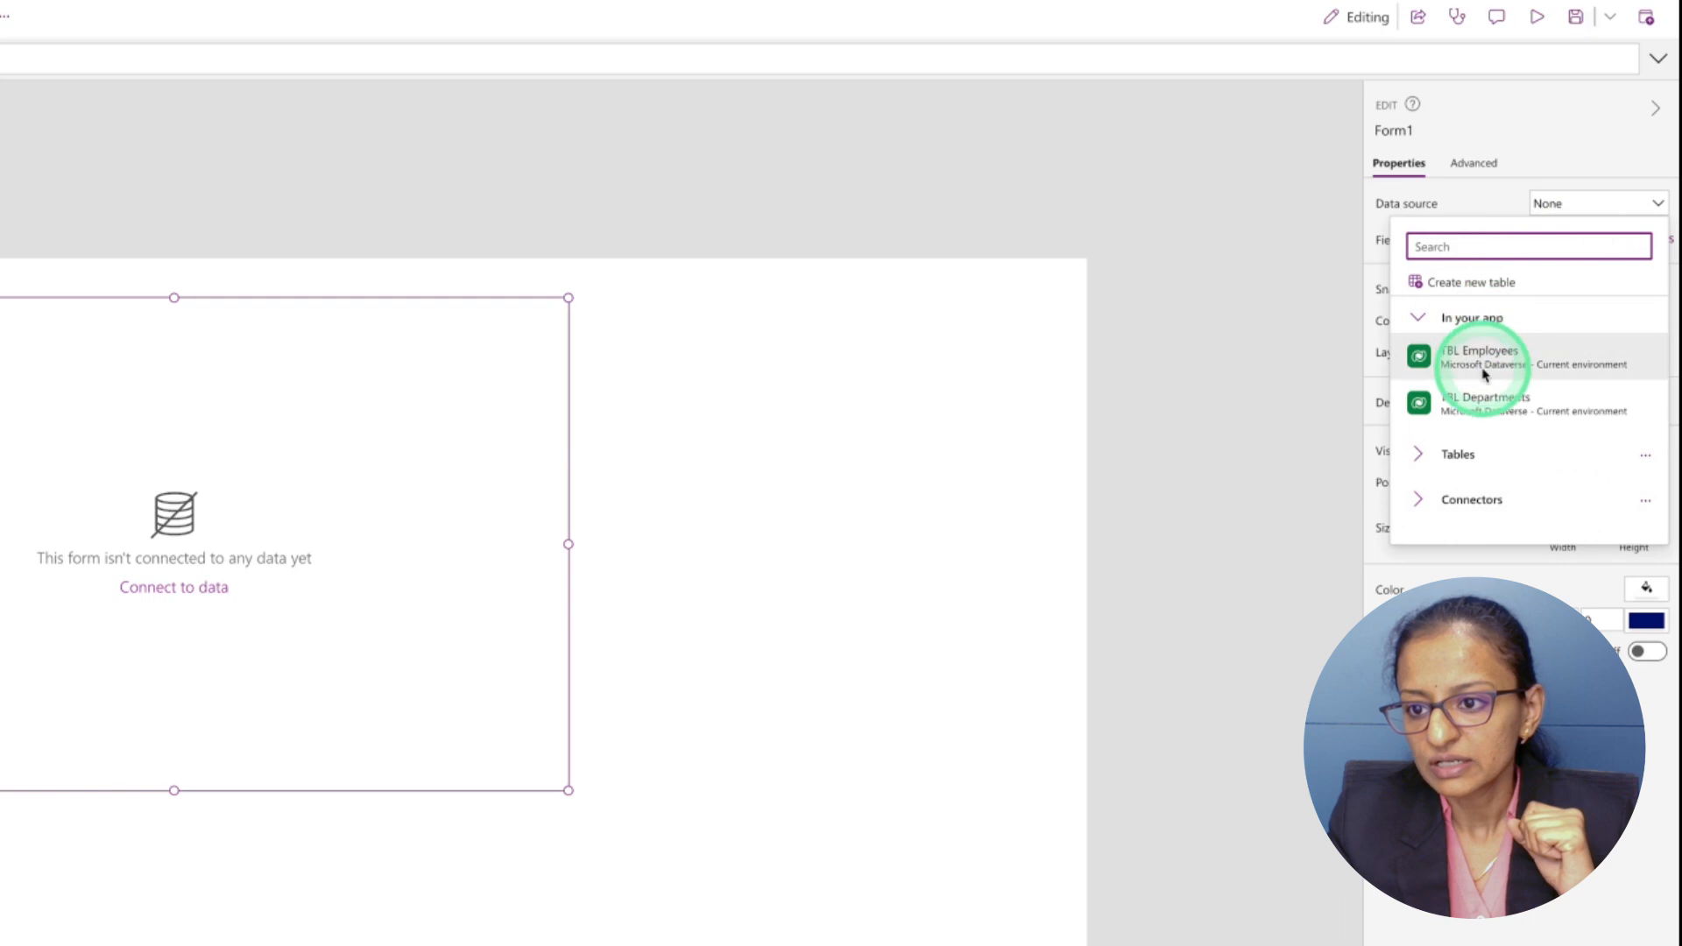
left_click(1484, 372)
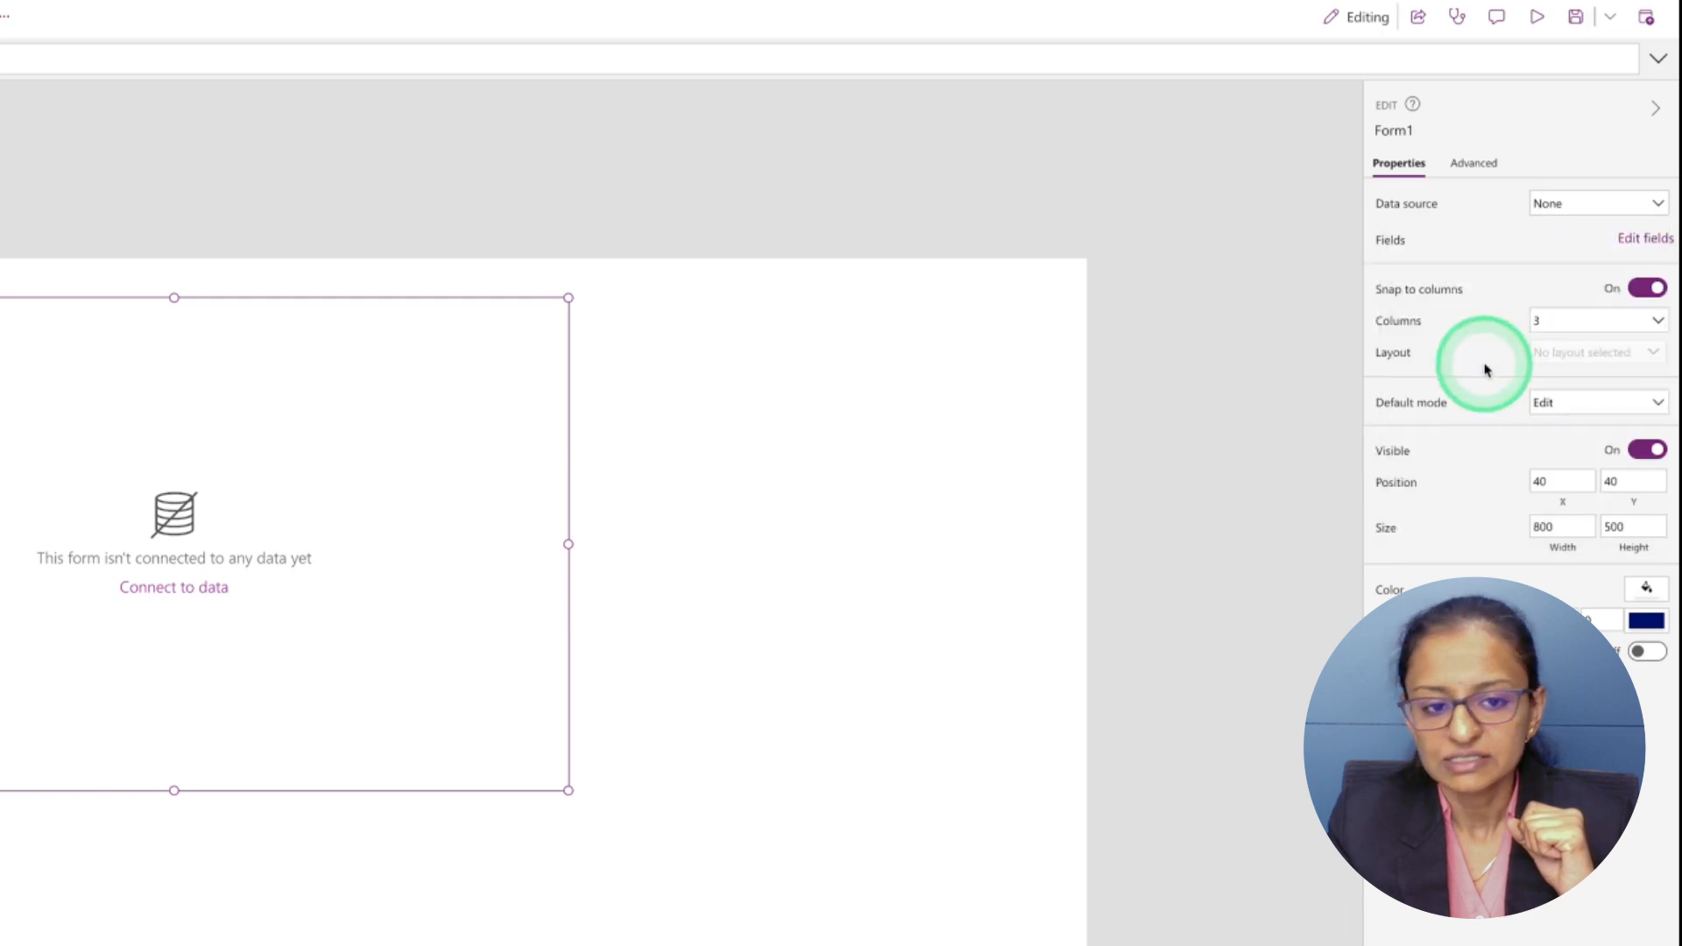
Add the EMP Name and Department ID fields to the edit form on Screen1.
left_click(1645, 240)
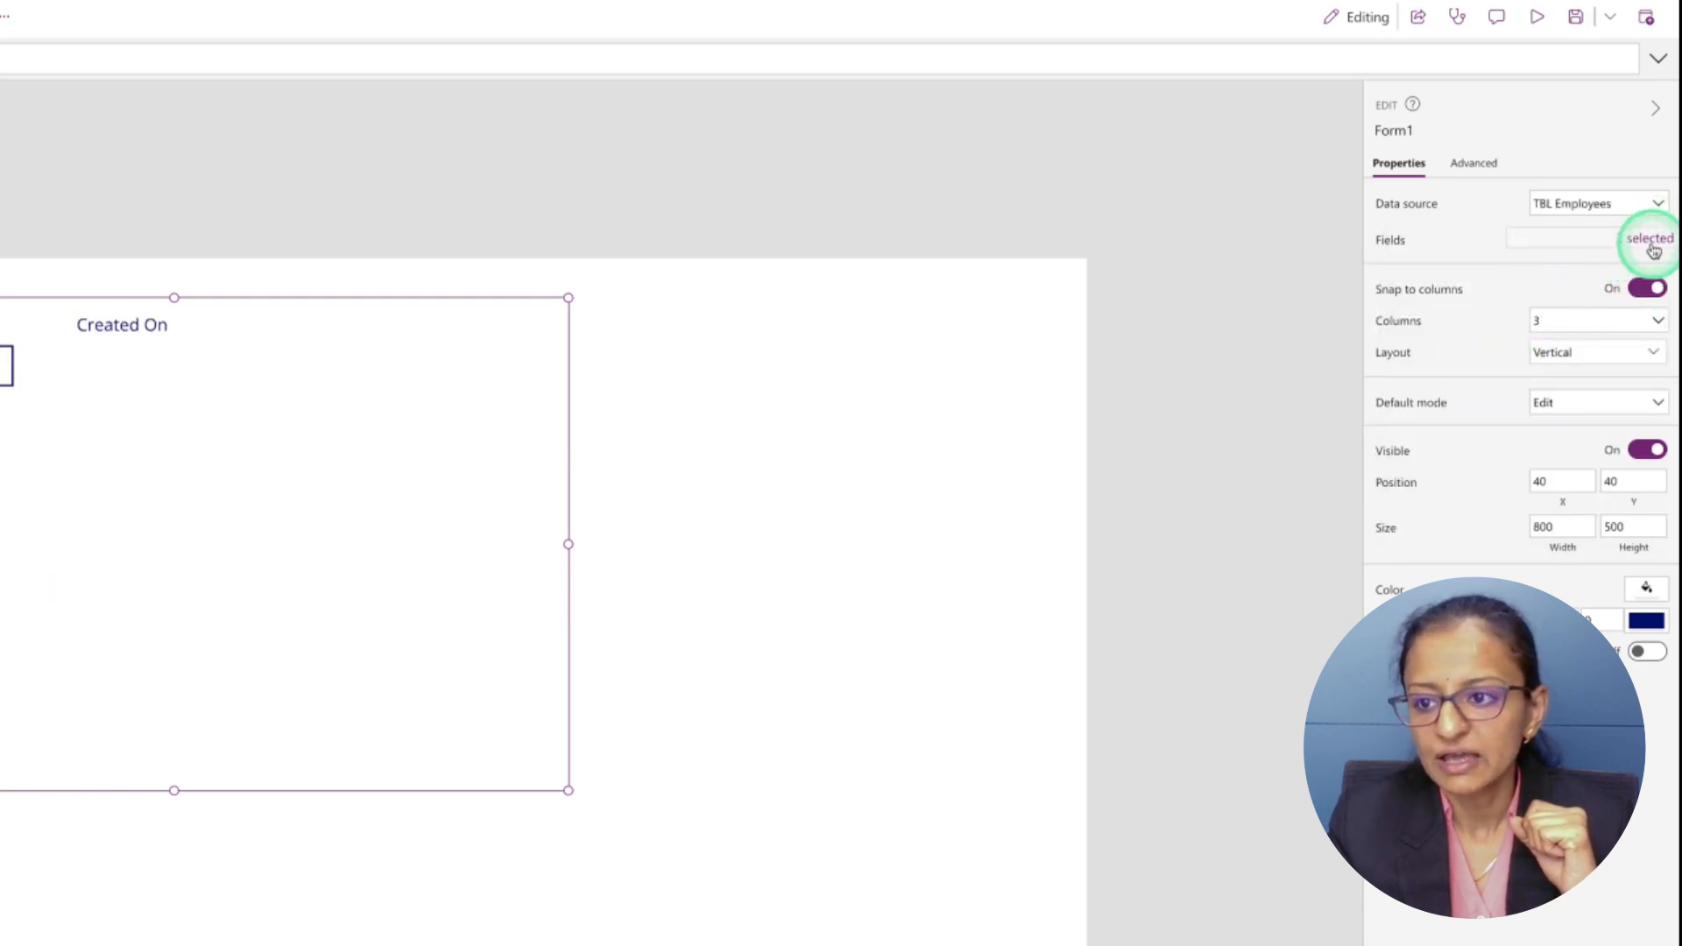
left_click(1342, 145)
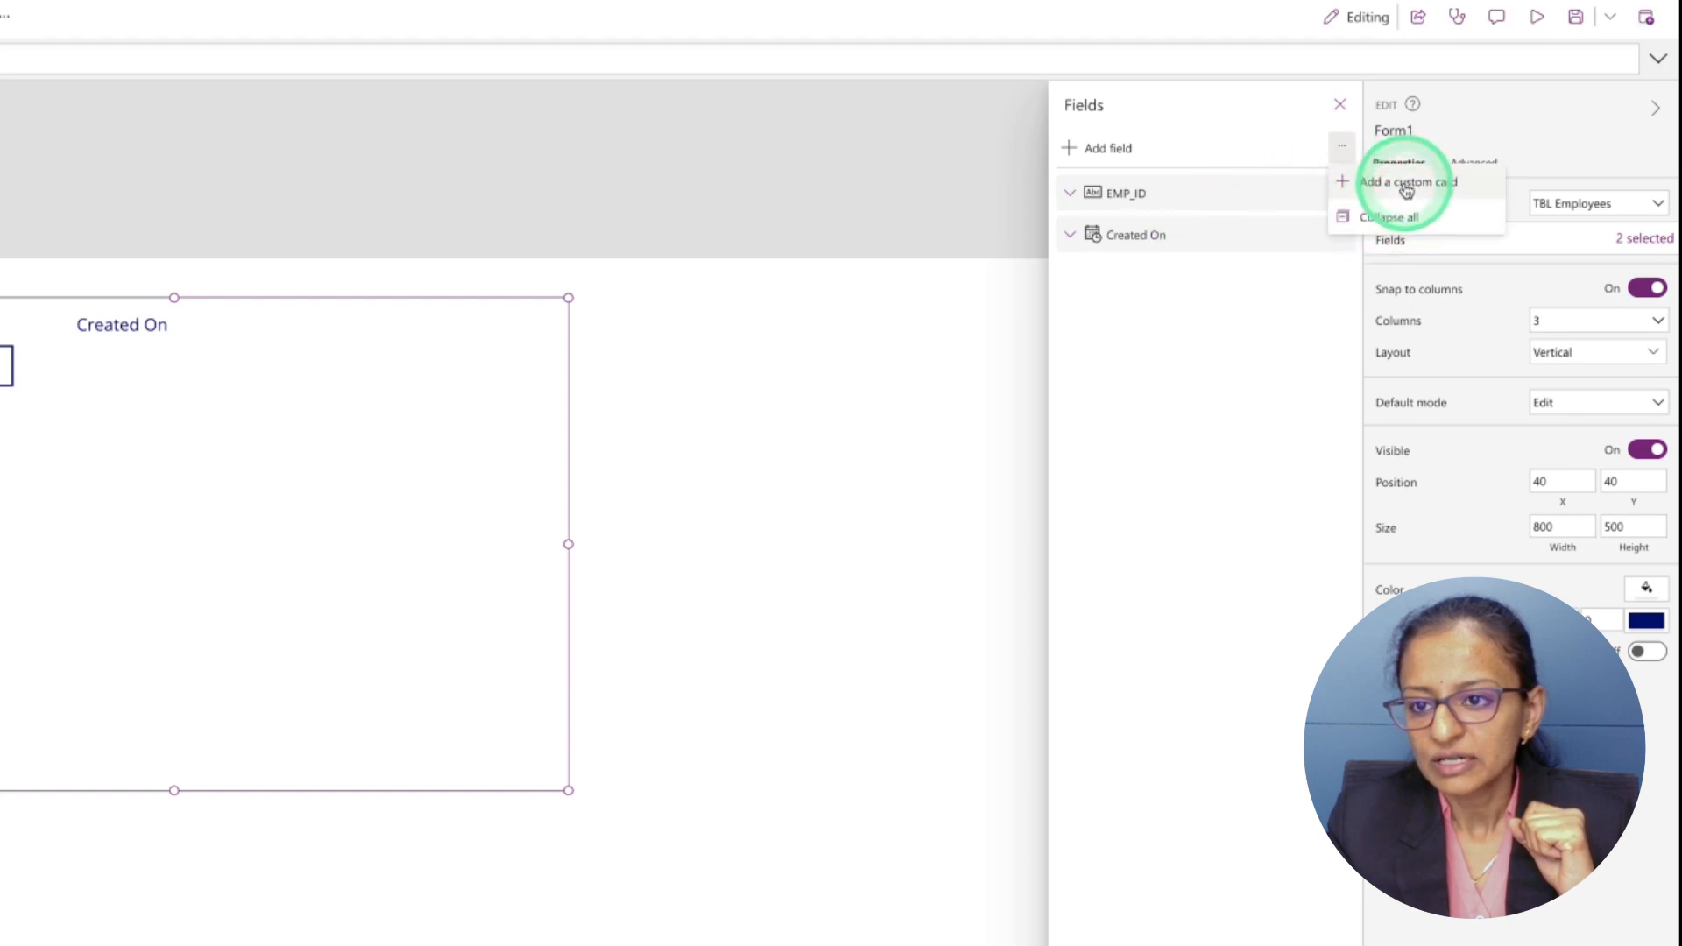
left_click(1100, 149)
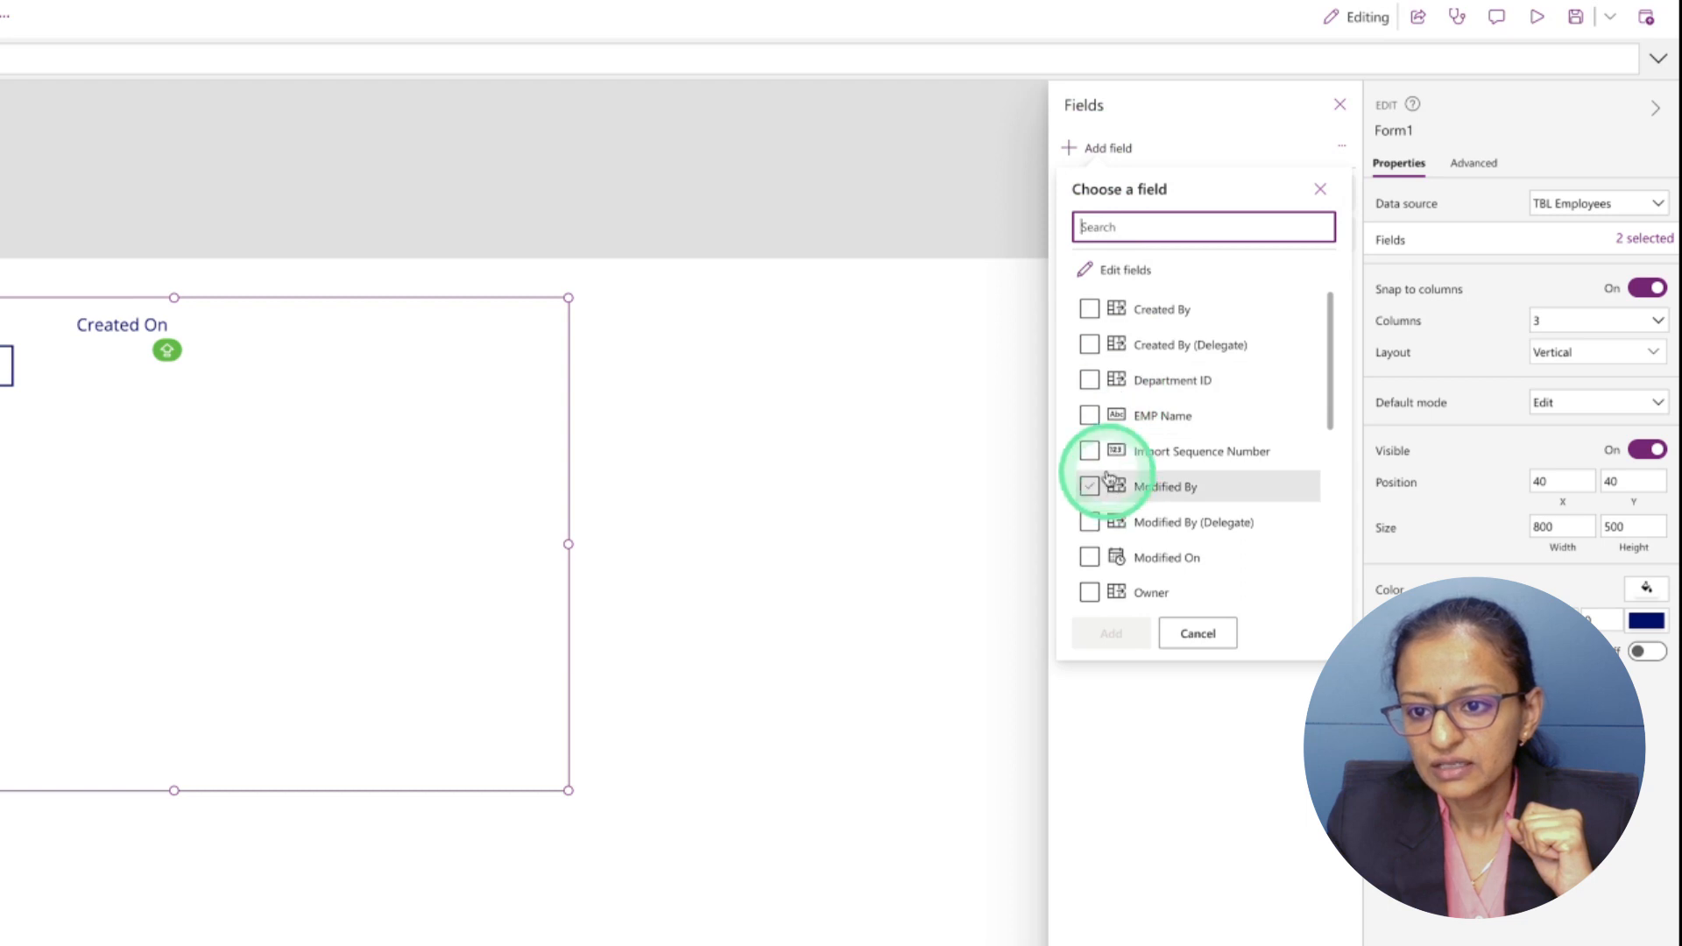
left_click(1089, 415)
left_click(1089, 379)
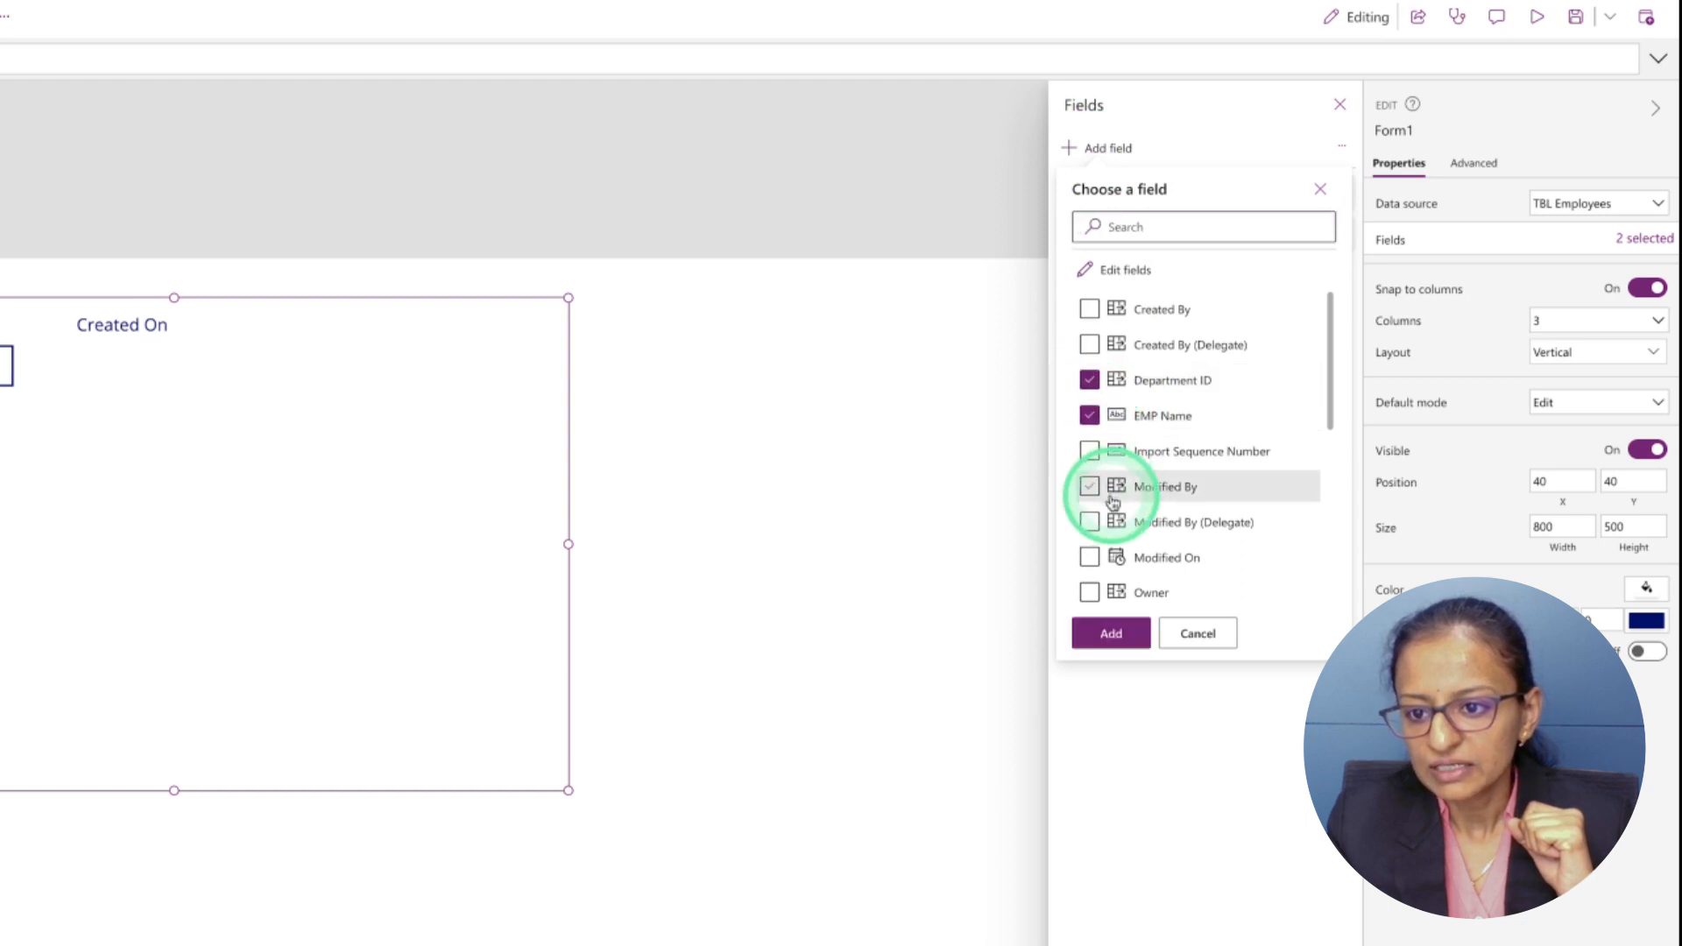
scroll(1109, 581, "down", 2)
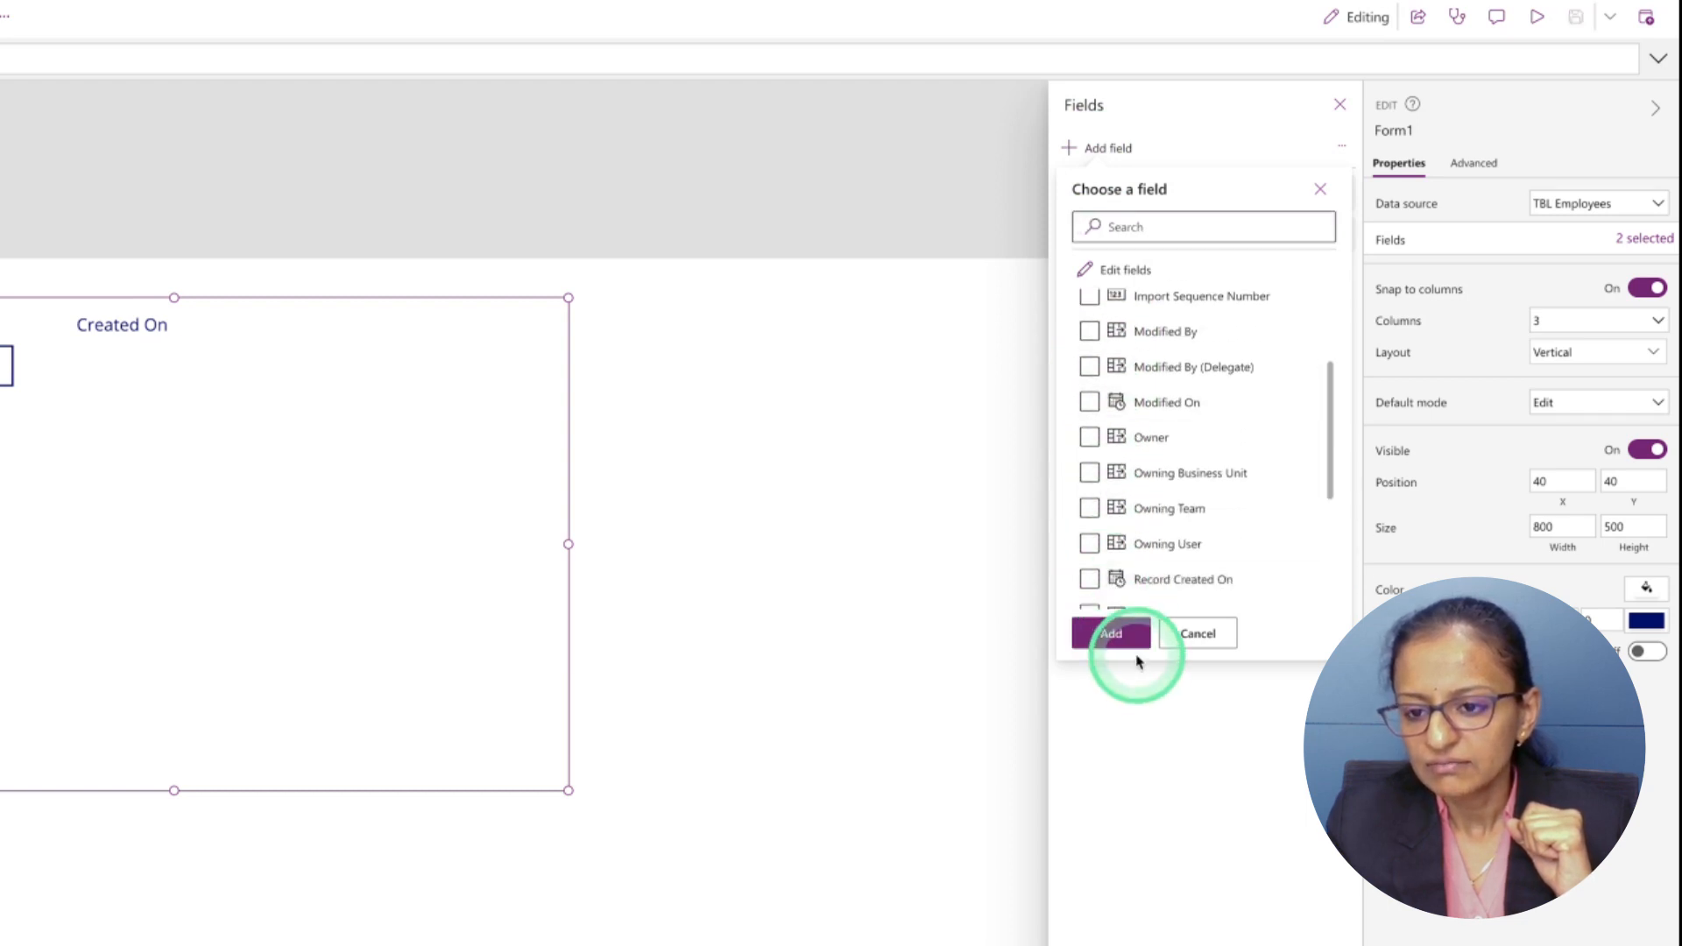
scroll(1117, 570, "down", 3)
left_click(1112, 629)
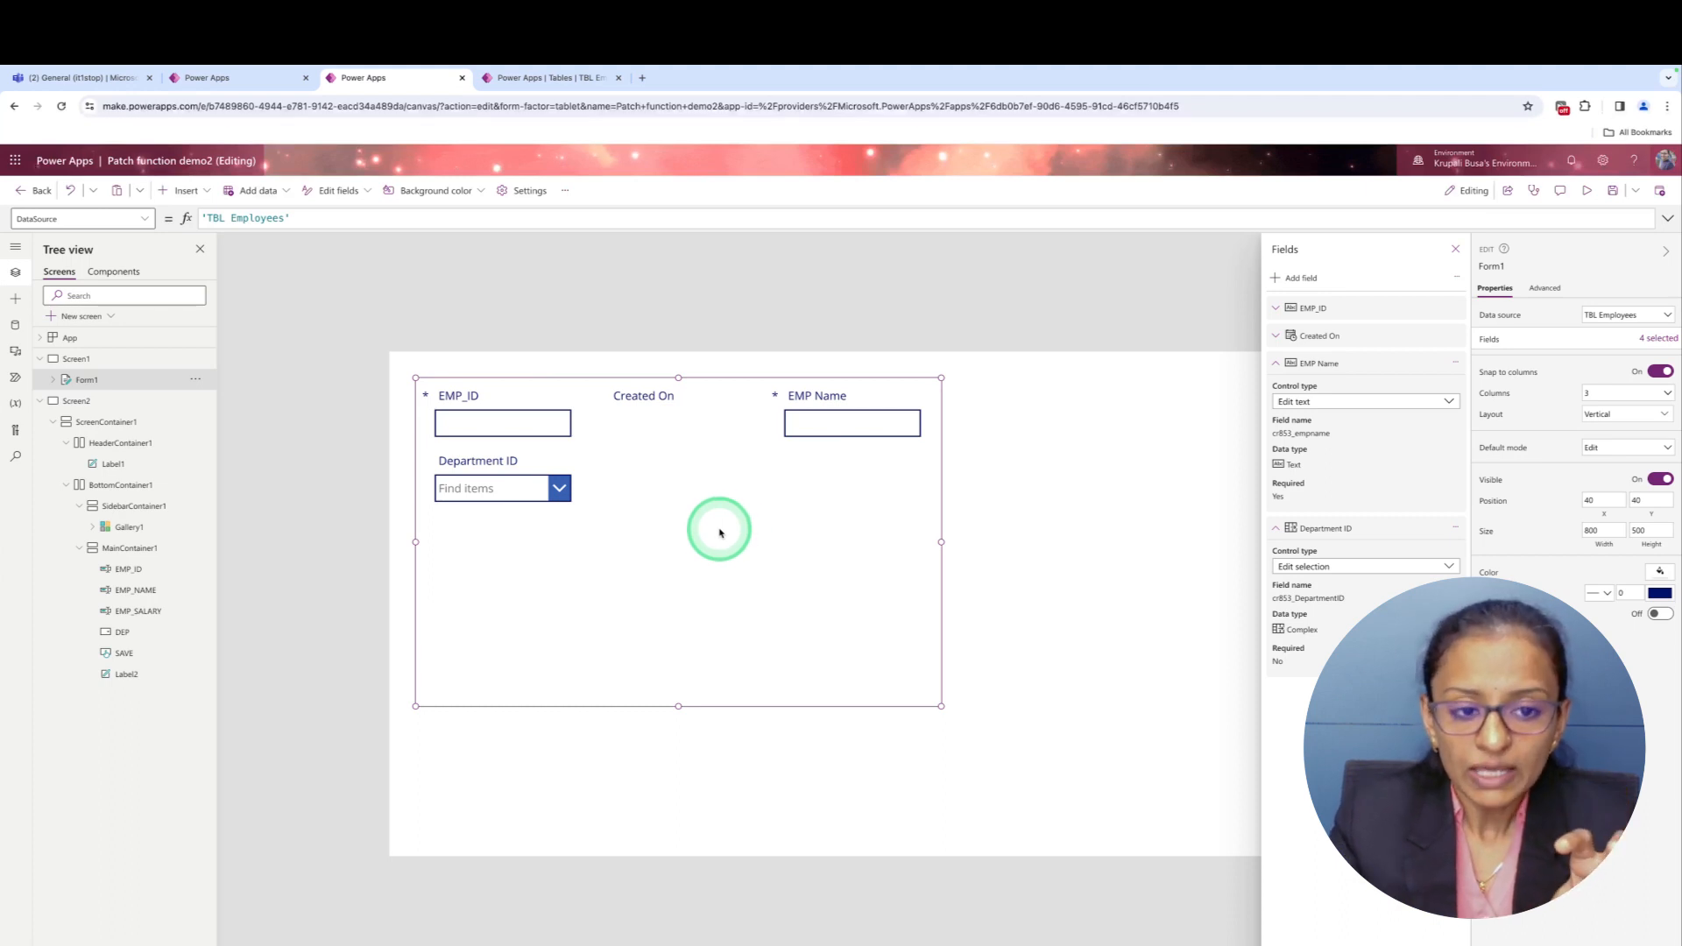
Inspect the edit form and its EMP_ID data card on Screen1.
left_click(544, 425)
left_click(684, 464)
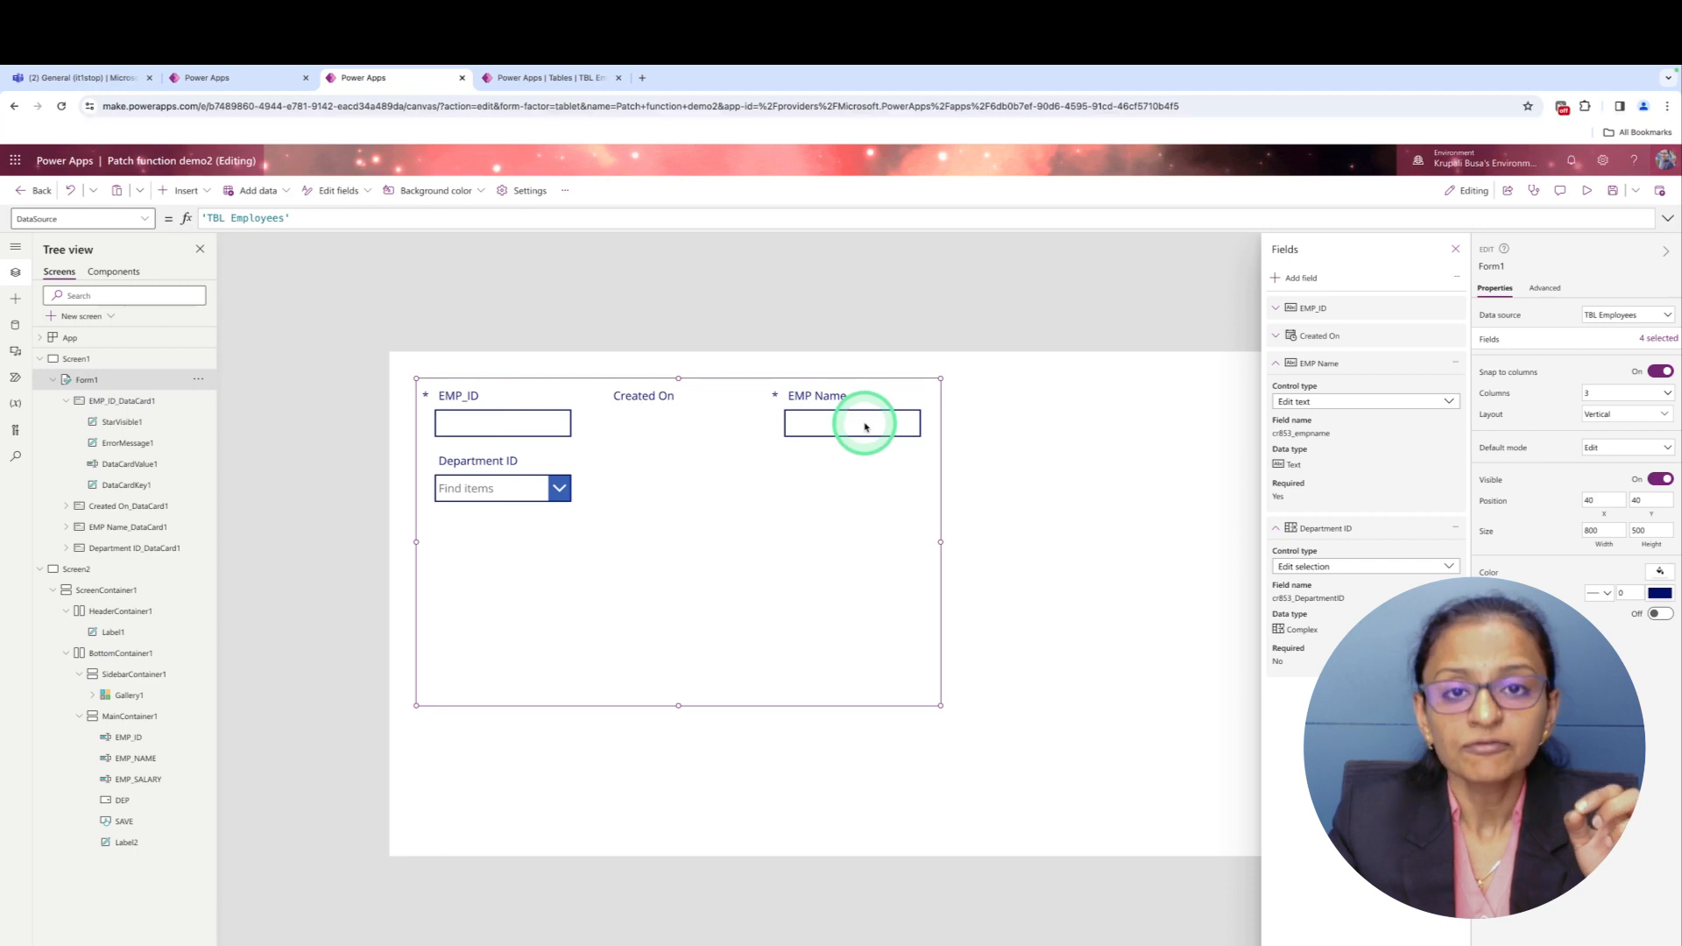
left_click(535, 426)
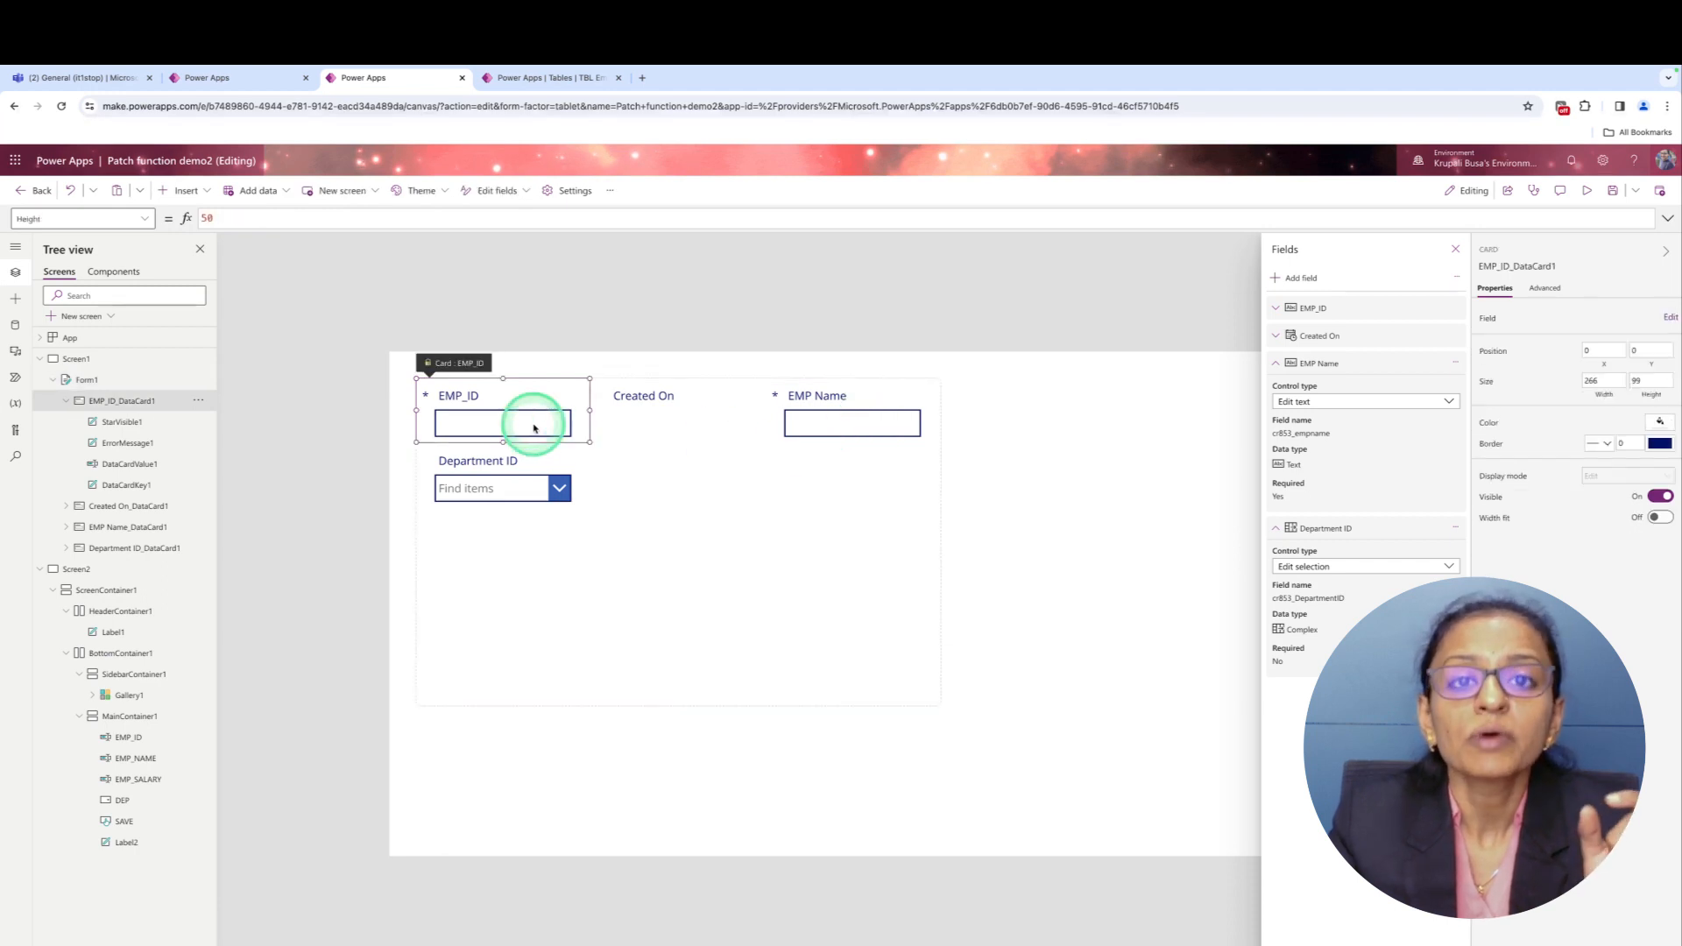